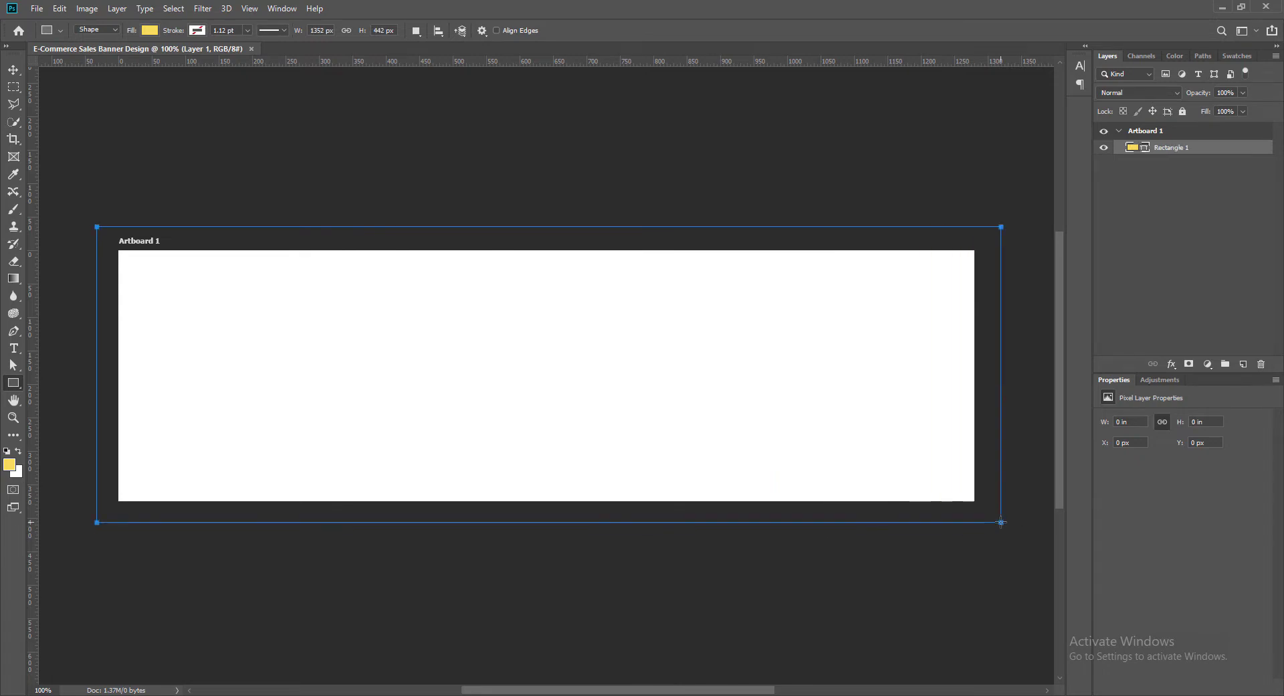
Save the banner as a Photoshop file named E-Commerce Sales Banner Design in the Photoshop Works folder
{"action": "left_click", "coordinate": [17, 70]}
{"action": "left_click", "coordinate": [37, 9]}
{"action": "left_click", "coordinate": [59, 144]}
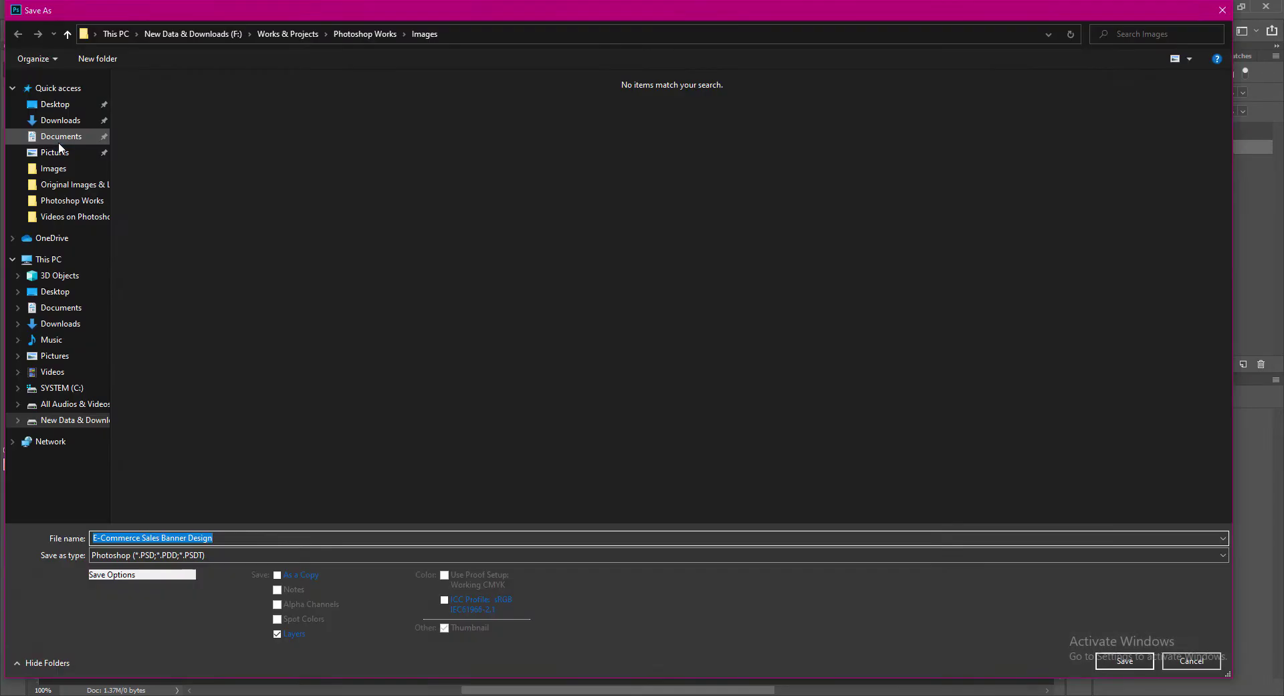
{"action": "left_click", "coordinate": [67, 419]}
{"action": "double_click", "coordinate": [647, 94]}
{"action": "double_click", "coordinate": [312, 101]}
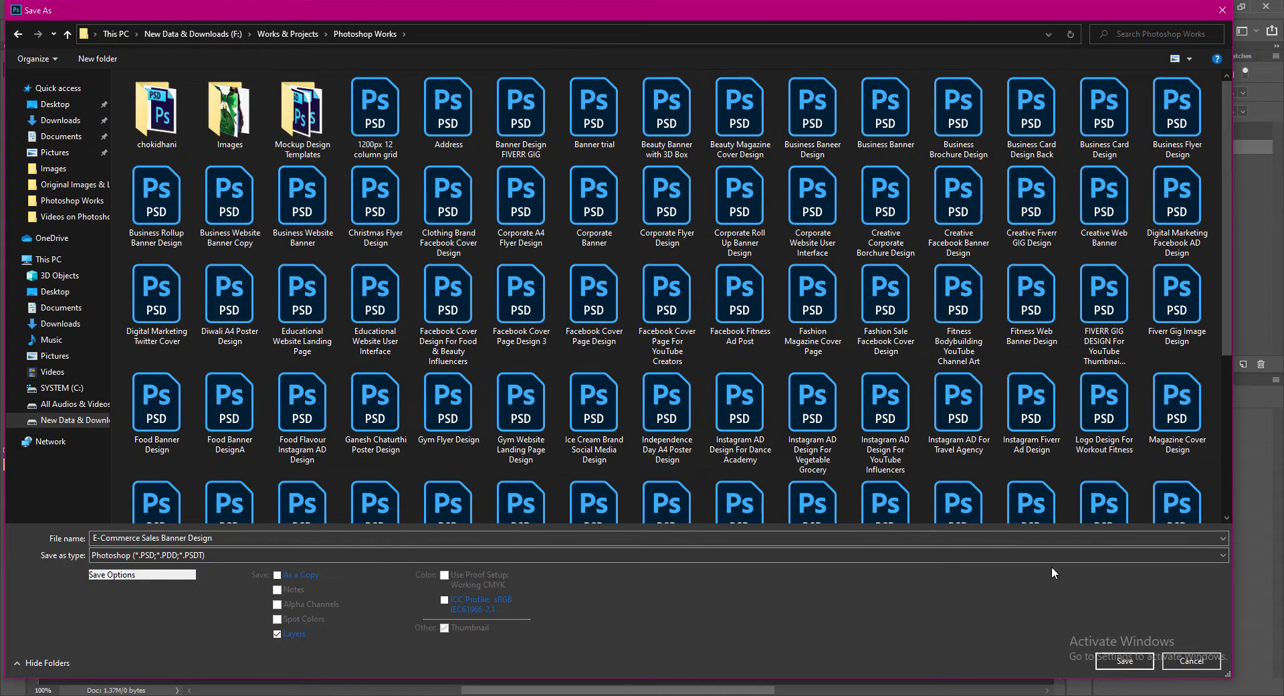
{"action": "left_click", "coordinate": [1125, 660]}
{"action": "left_click", "coordinate": [800, 219]}
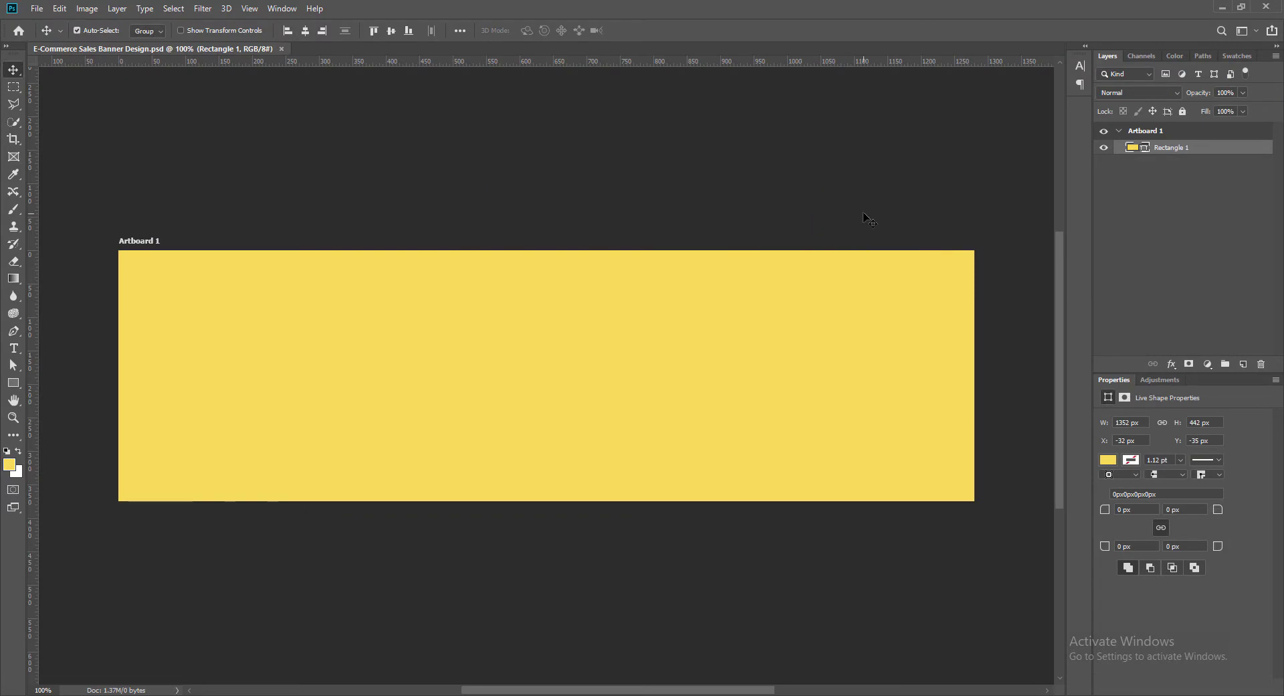
Add a Gradient Overlay to the Rectangle 1 background layer, starting from the Black, White preset
{"action": "right_click", "coordinate": [1132, 149]}
{"action": "left_click", "coordinate": [1133, 154]}
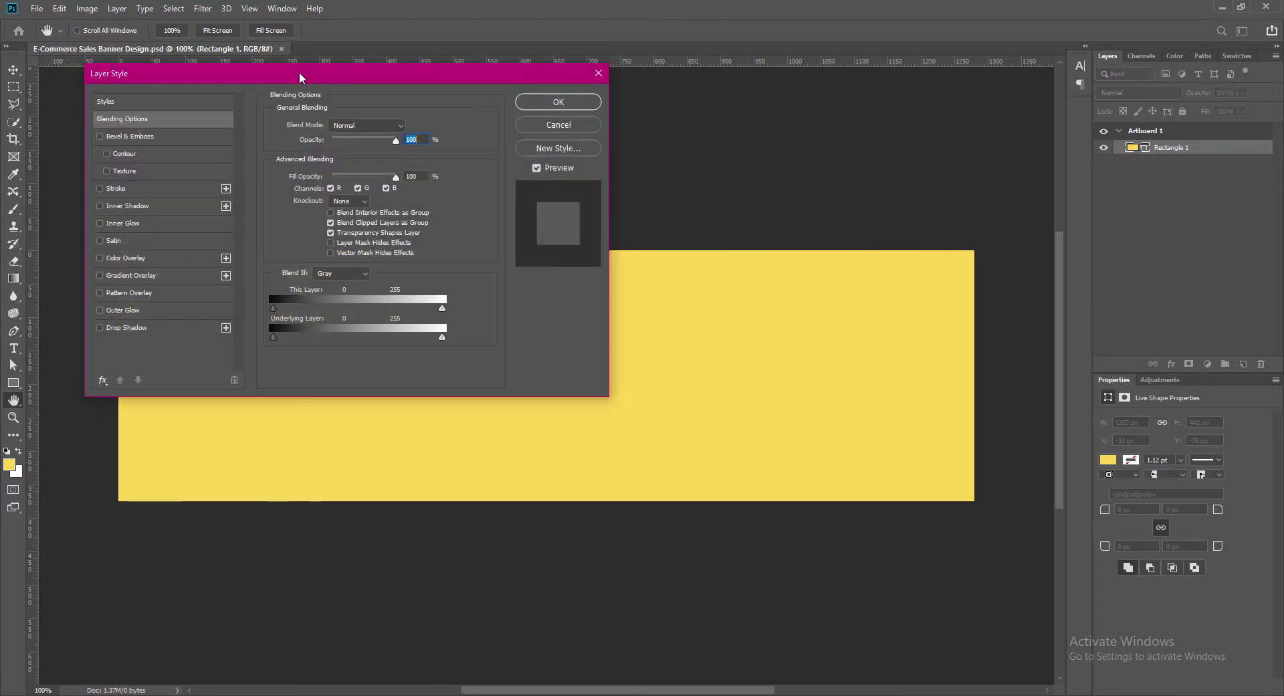
{"action": "left_click_drag", "start_coordinate": [299, 78], "coordinate": [754, 102]}
{"action": "left_click", "coordinate": [553, 299]}
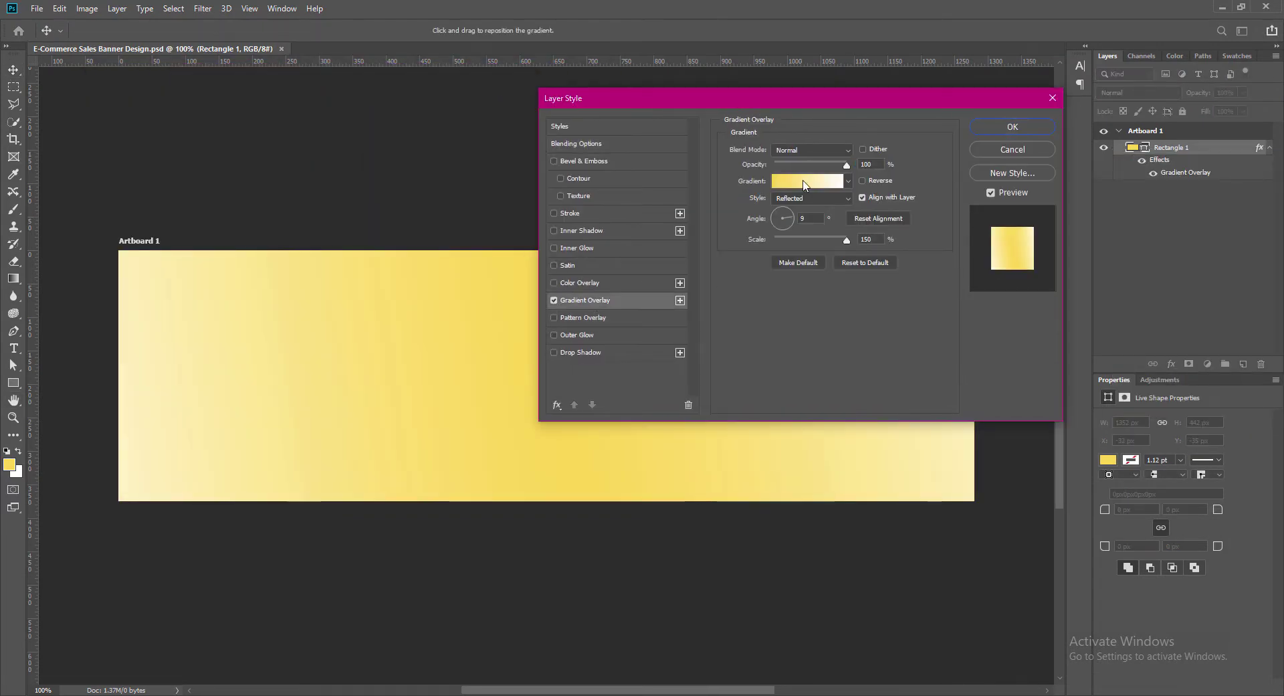
{"action": "left_click", "coordinate": [806, 185]}
{"action": "left_click", "coordinate": [214, 286]}
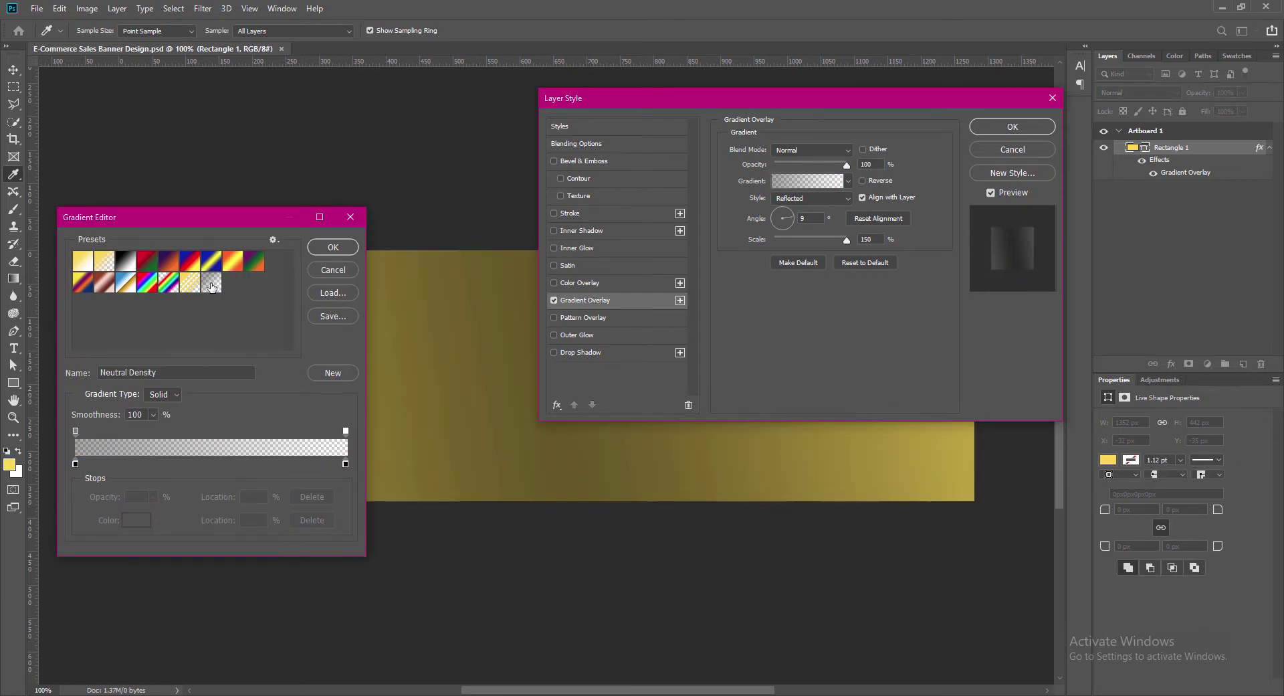
{"action": "left_click", "coordinate": [126, 261]}
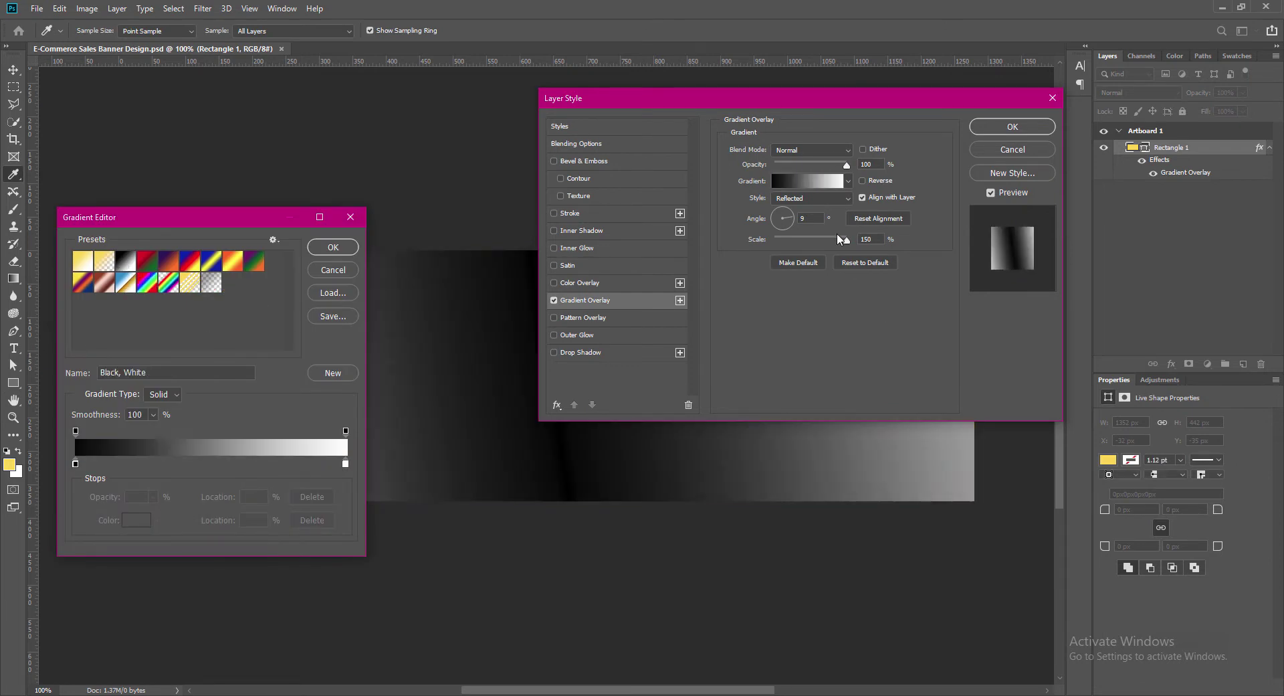
Change the gradient's black stop to a very light mint green and accept the edited gradient
{"action": "double_click", "coordinate": [75, 463]}
{"action": "type", "text": "a7a7a7"}
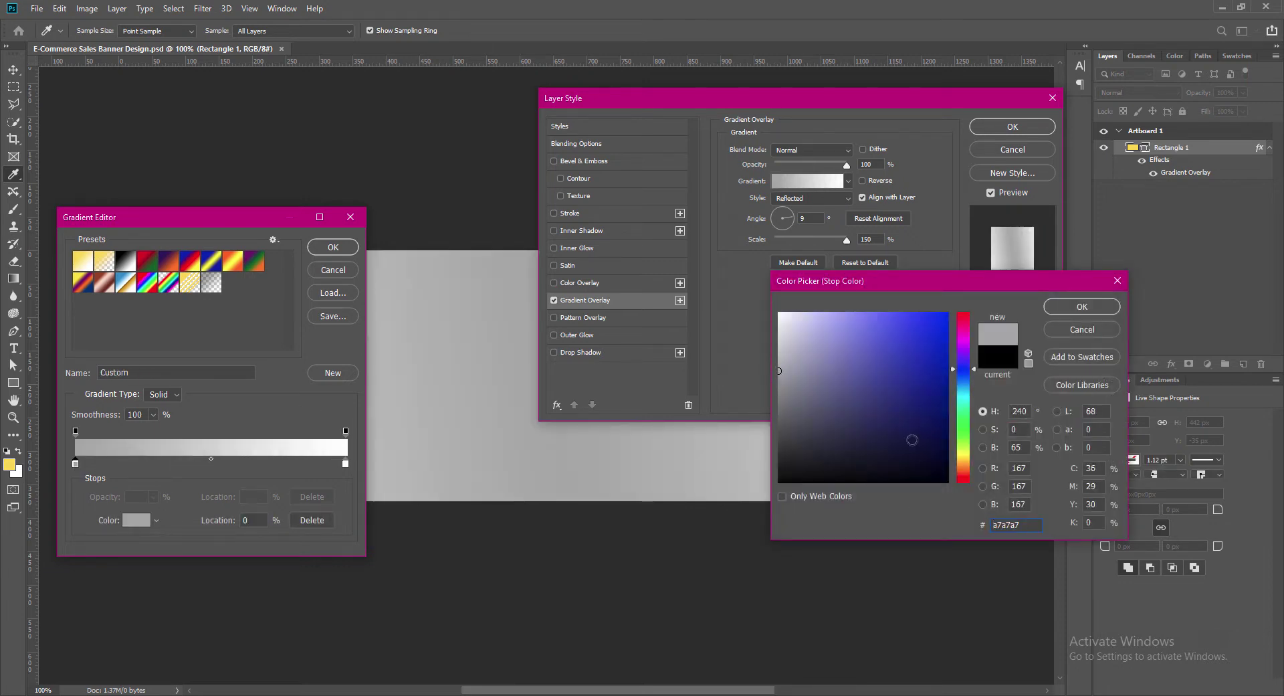
{"action": "left_click", "coordinate": [965, 405]}
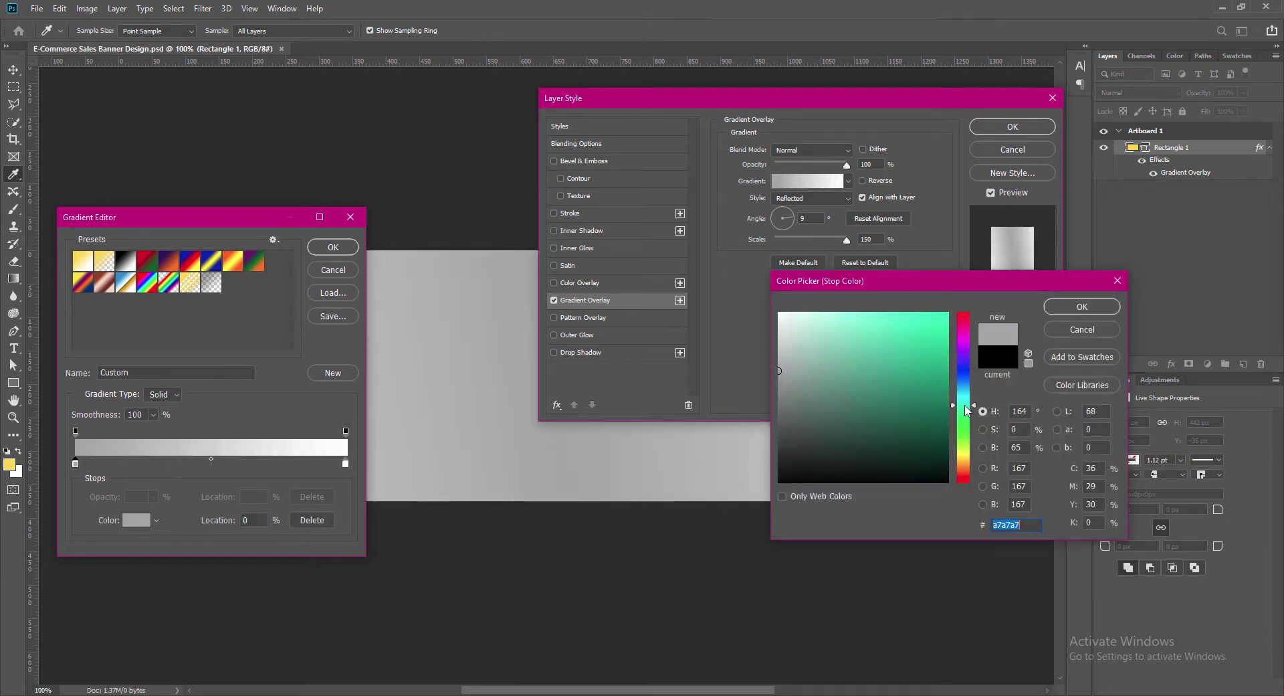
{"action": "left_click", "coordinate": [805, 312]}
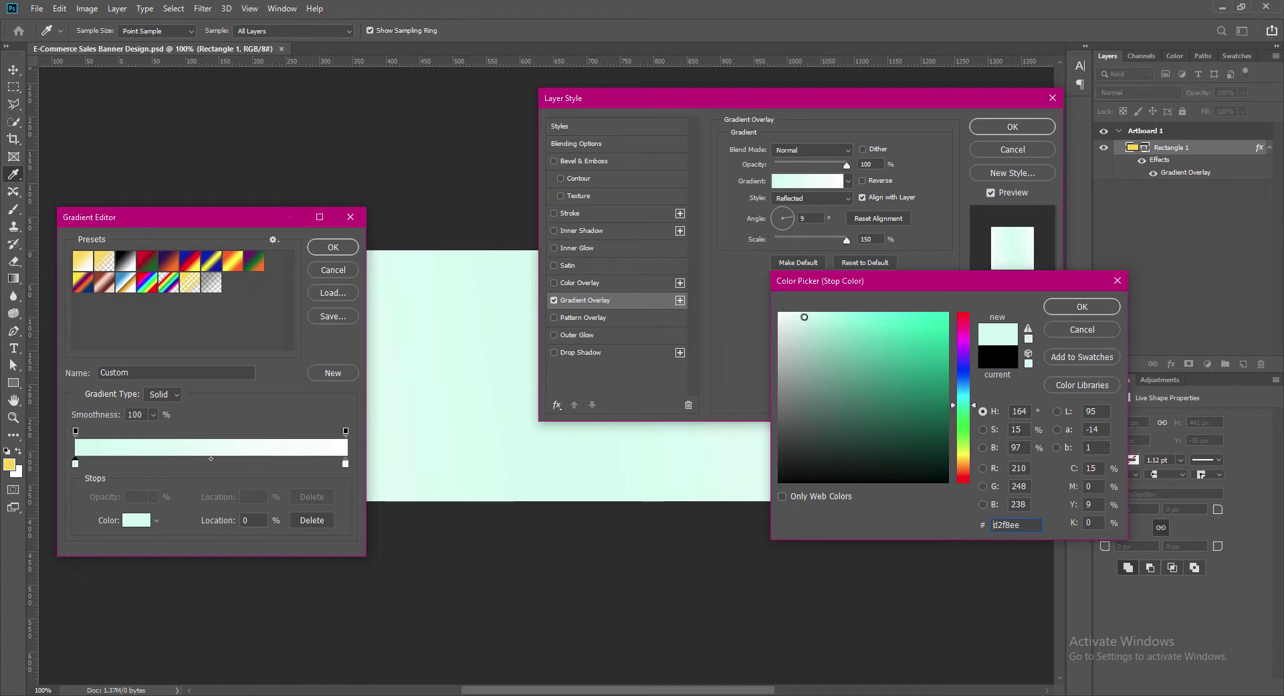
{"action": "left_click", "coordinate": [966, 404]}
{"action": "mouse_move", "coordinate": [809, 314]}
{"action": "left_mouse_down"}
{"action": "mouse_move", "coordinate": [826, 313]}
{"action": "mouse_move", "coordinate": [813, 312]}
{"action": "left_mouse_up"}
{"action": "left_click", "coordinate": [1074, 310]}
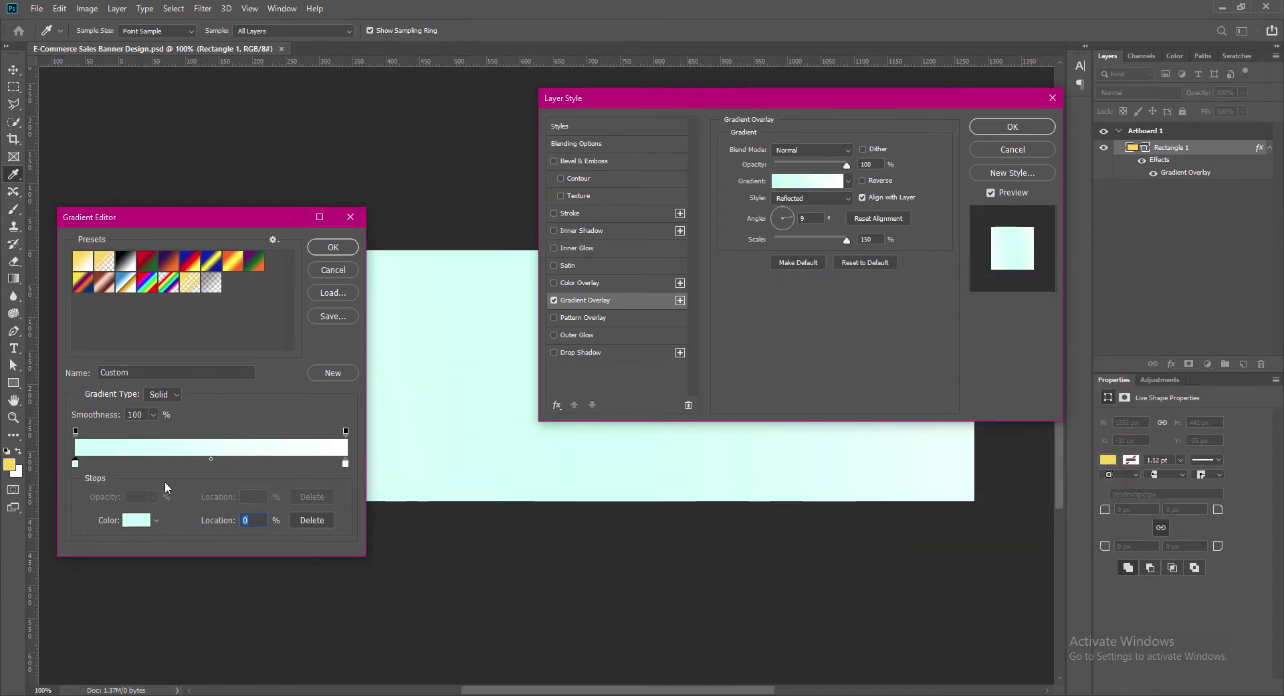
{"action": "left_click", "coordinate": [328, 253]}
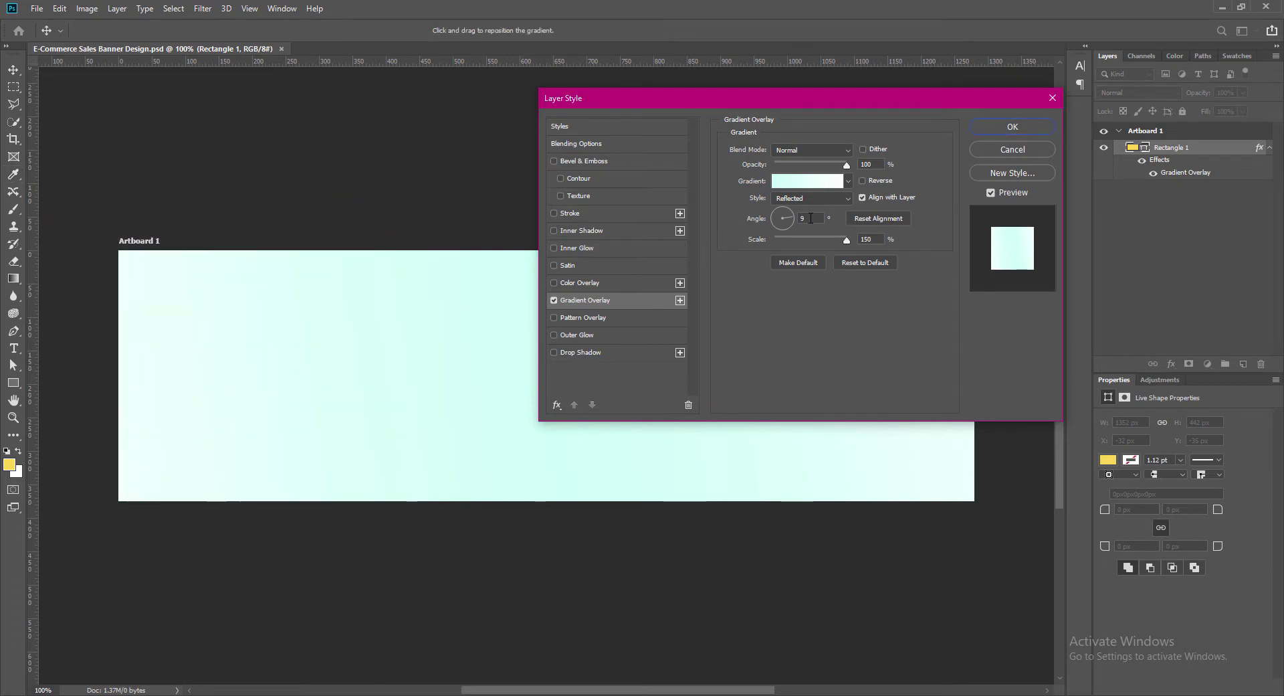
Set the gradient overlay to the Linear style with an angle of -45° and reverse its direction
{"action": "left_click", "coordinate": [811, 198]}
{"action": "left_click", "coordinate": [810, 211]}
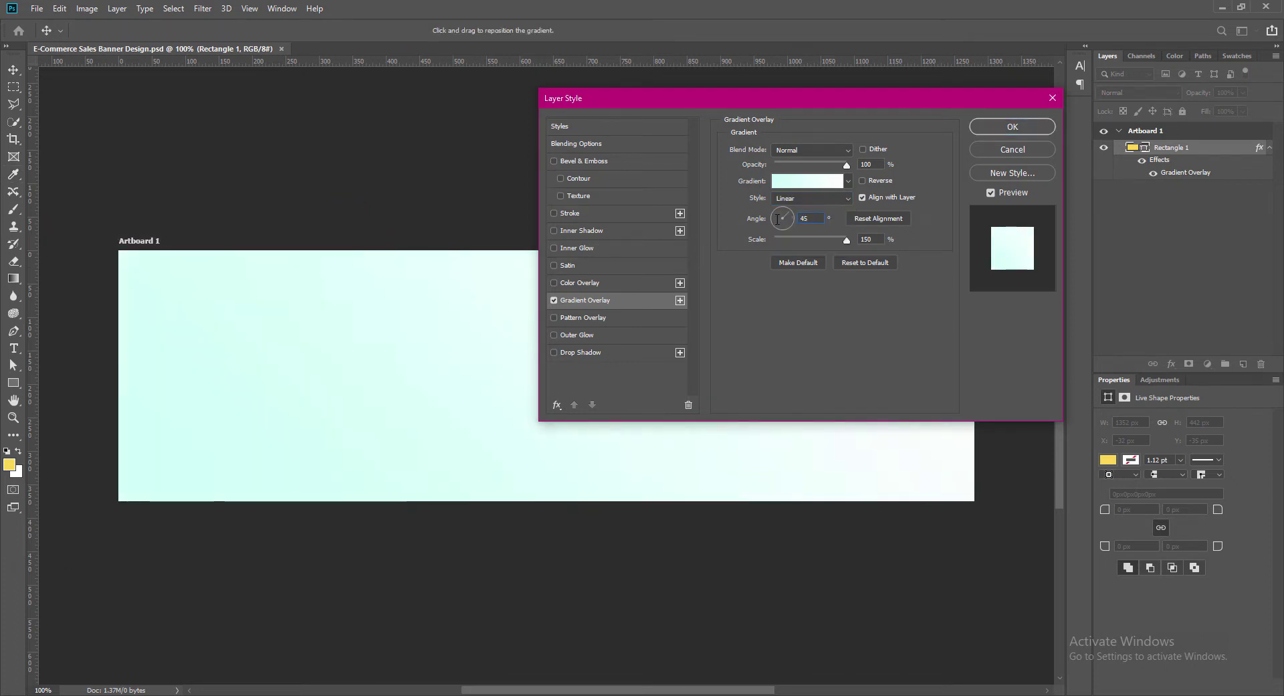
{"action": "type", "text": "-45"}
{"action": "left_click", "coordinate": [863, 181]}
Shift the gradient's colour midpoint towards the mint stop and apply the layer style to the background
{"action": "left_click", "coordinate": [807, 180]}
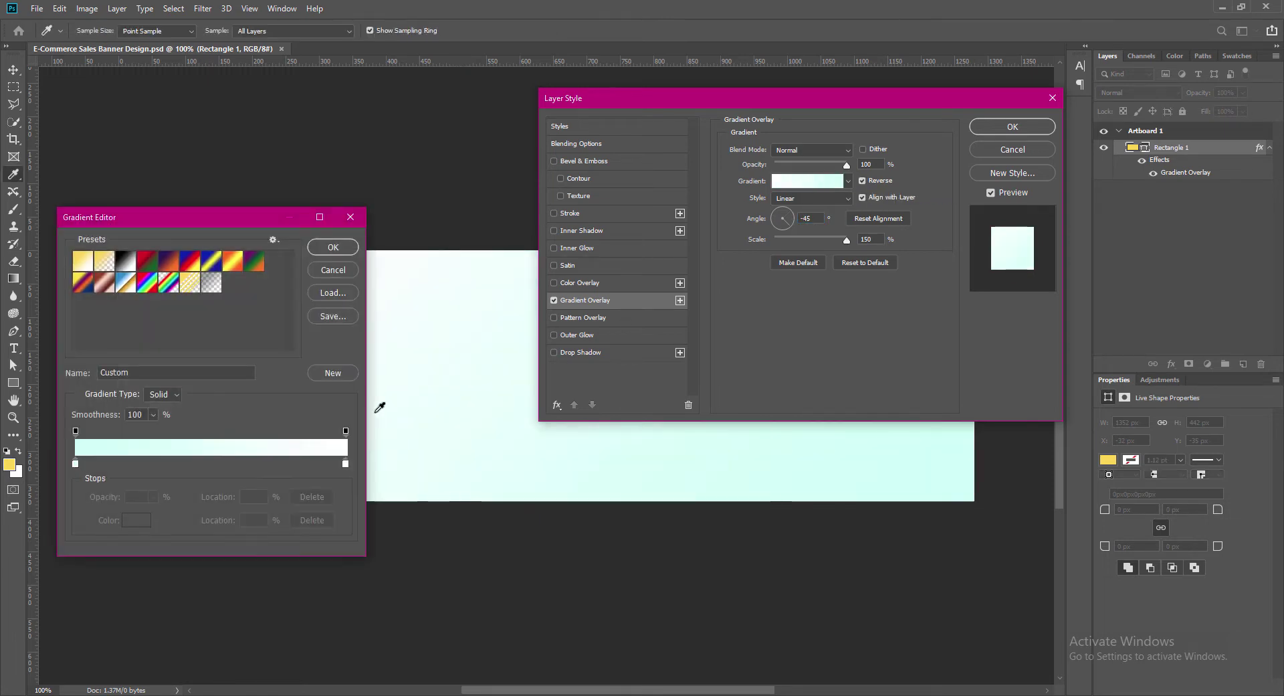
{"action": "left_click", "coordinate": [75, 463]}
{"action": "left_click", "coordinate": [212, 458]}
{"action": "left_click_drag", "start_coordinate": [230, 459], "coordinate": [164, 459]}
{"action": "left_click", "coordinate": [332, 247]}
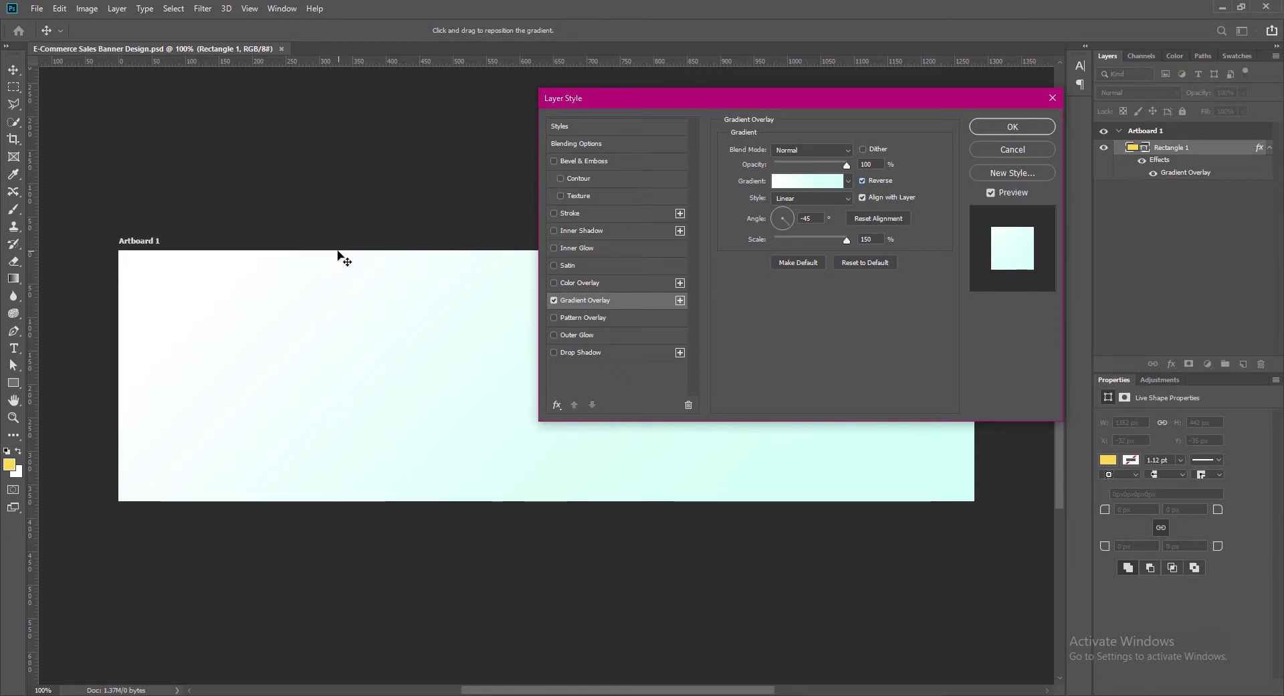
{"action": "left_click", "coordinate": [1012, 126]}
Draw a circle about 150 px in diameter on a new layer near the middle of the banner
{"action": "scroll", "coordinate": [552, 479], "scroll_direction": "up", "scroll_amount": 1}
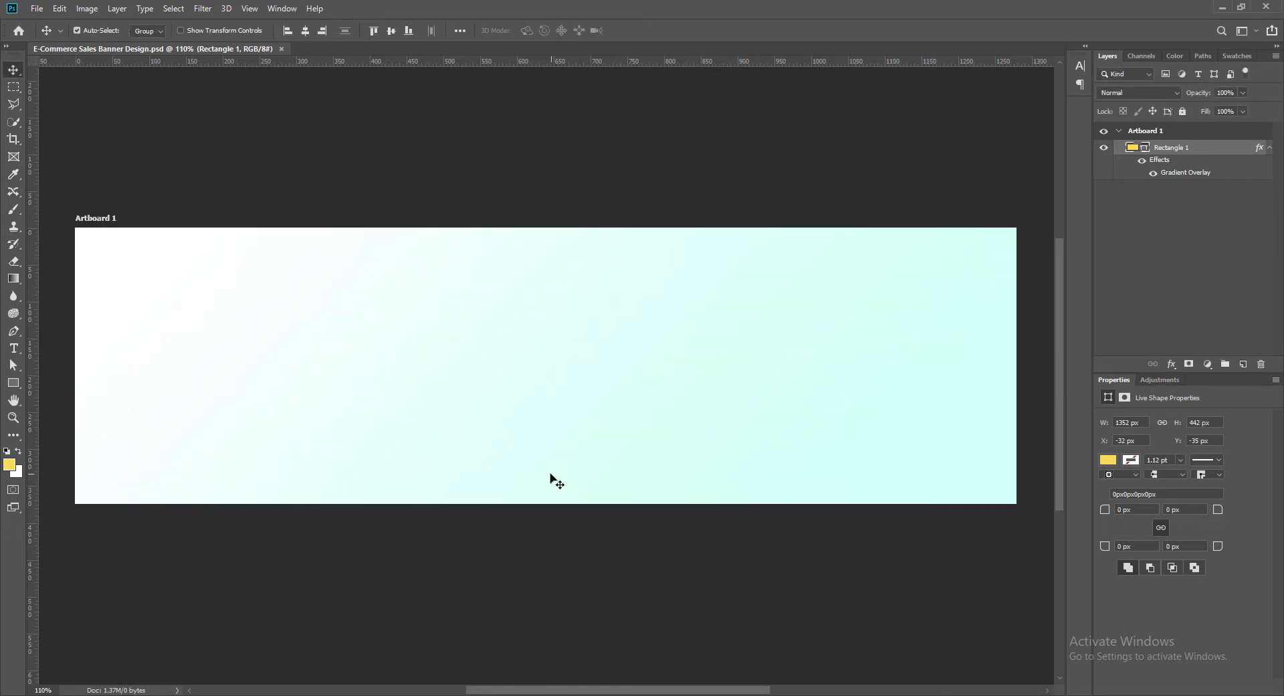
{"action": "left_click", "coordinate": [1243, 364]}
{"action": "right_click", "coordinate": [13, 382]}
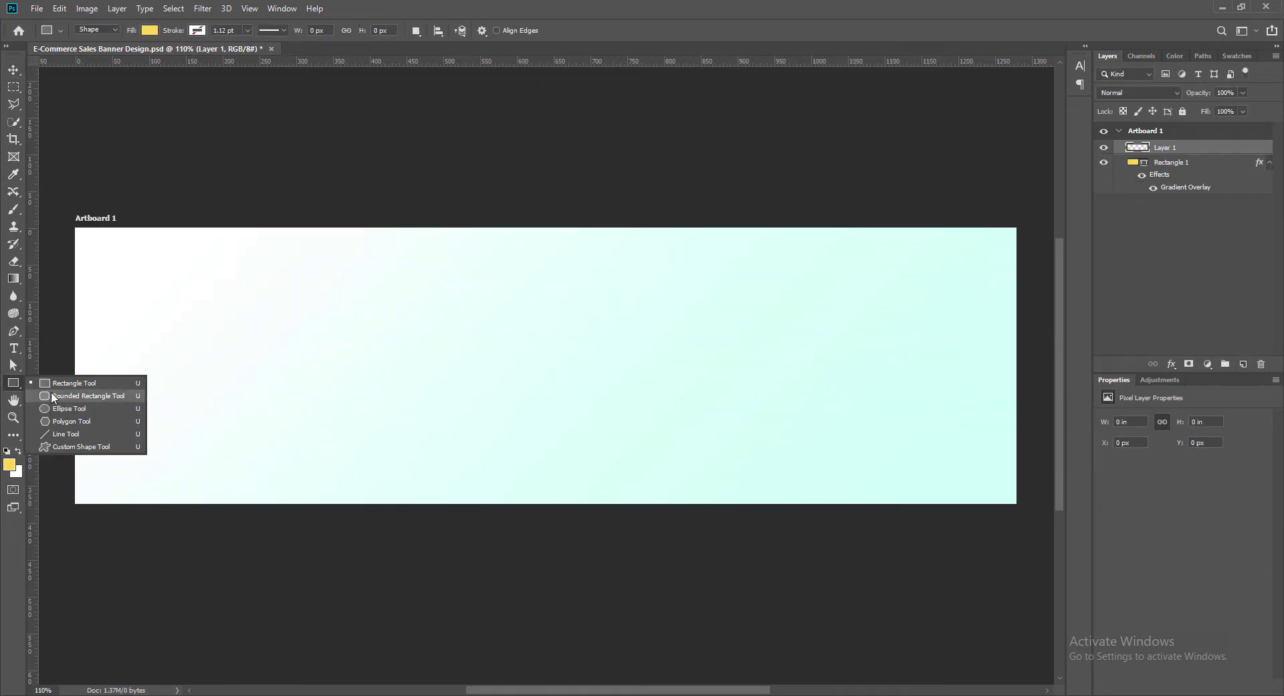
{"action": "left_click", "coordinate": [59, 408]}
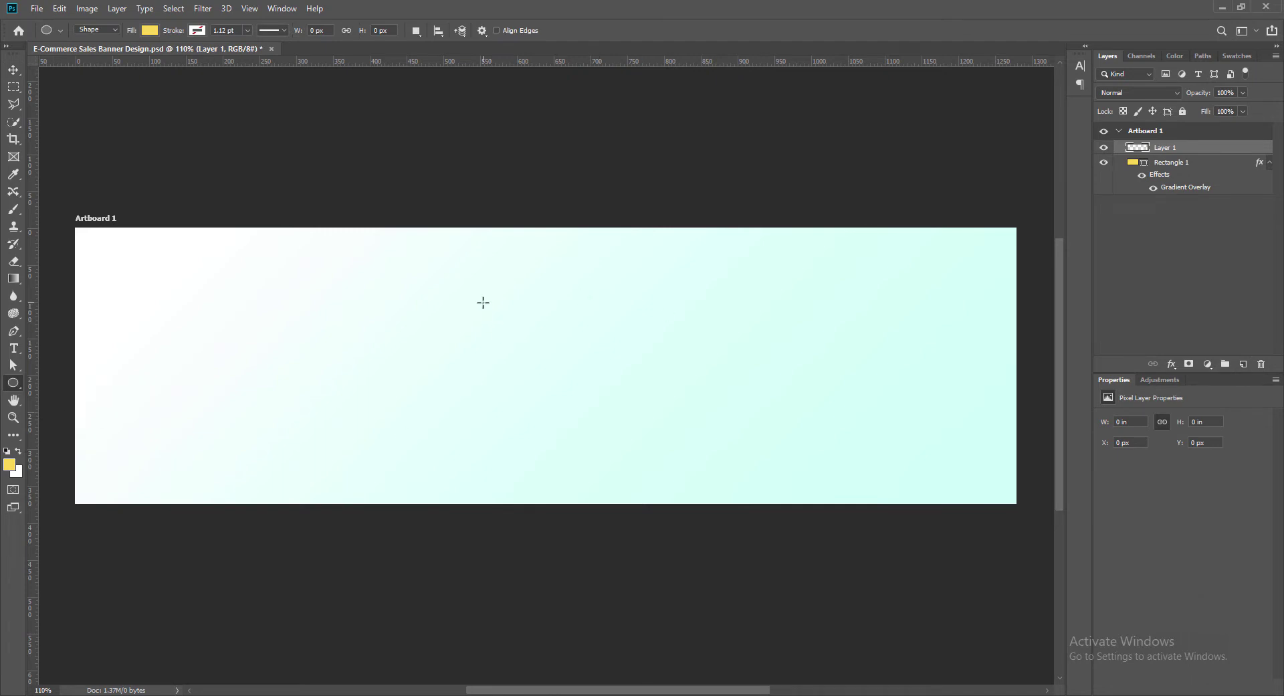
{"action": "left_click_drag", "start_coordinate": [483, 302], "coordinate": [622, 415]}
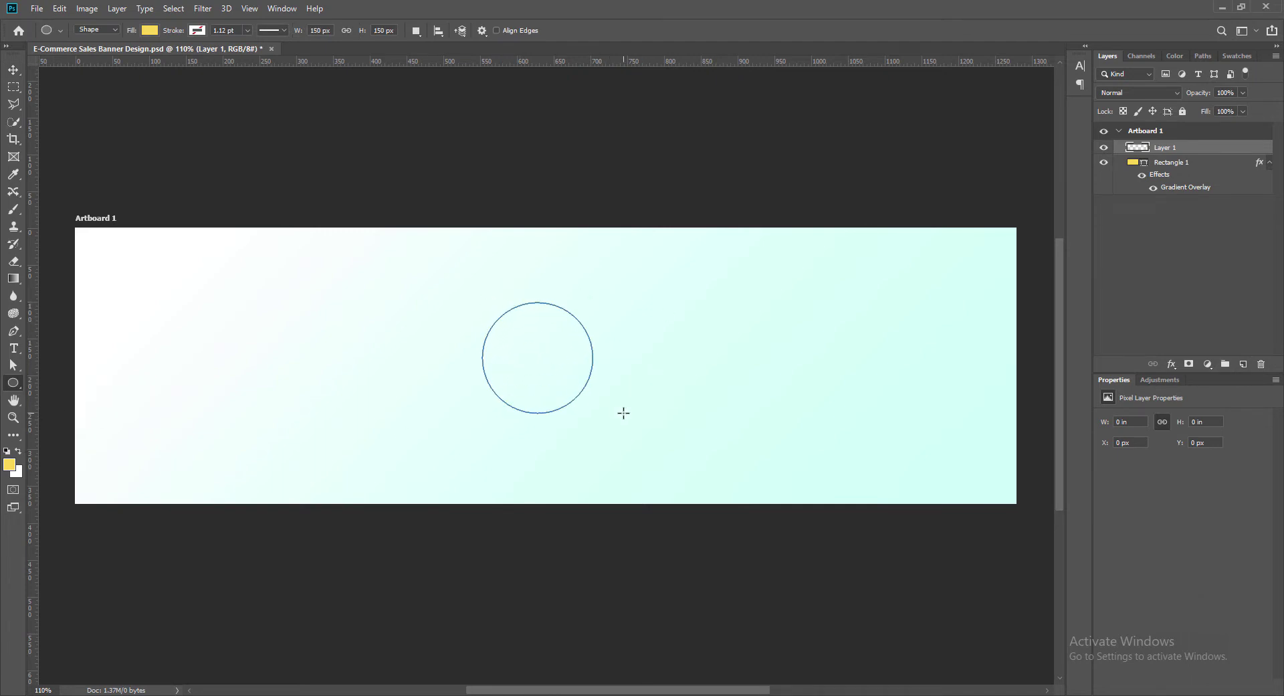
{"action": "left_click", "coordinate": [14, 71]}
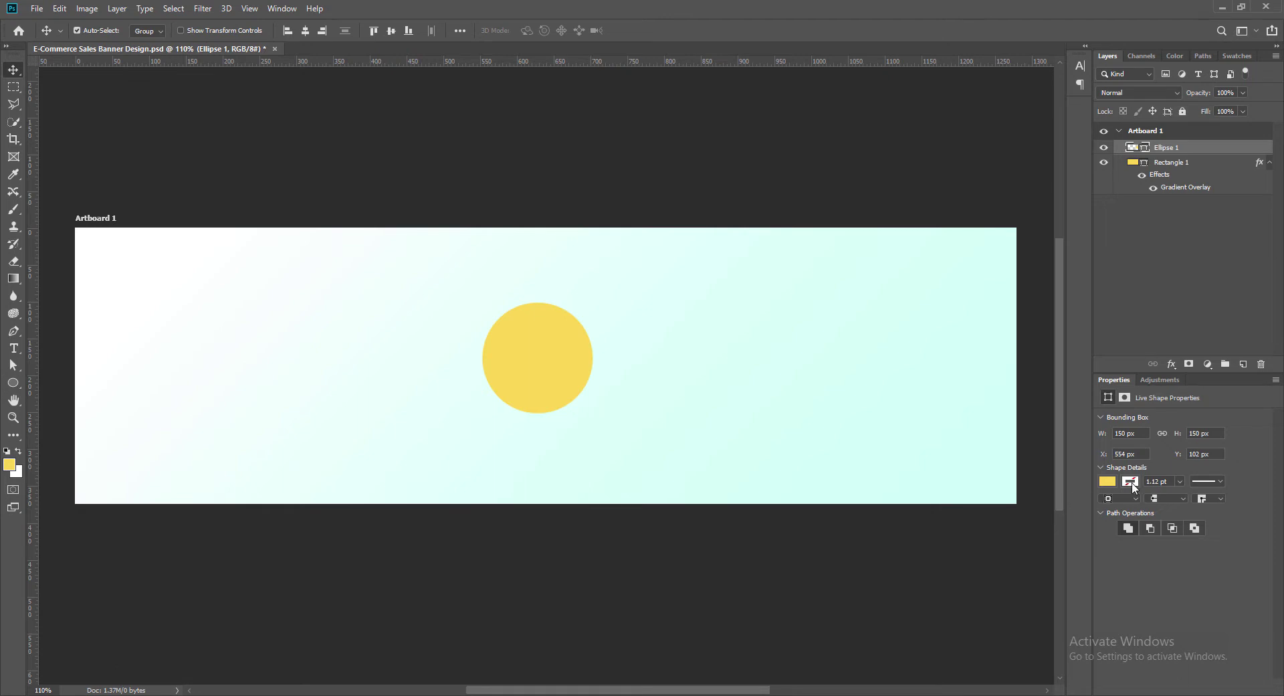
Give the circle a solid muted green stroke in colour 41796d
{"action": "left_click", "coordinate": [1130, 482]}
{"action": "left_click", "coordinate": [1237, 508]}
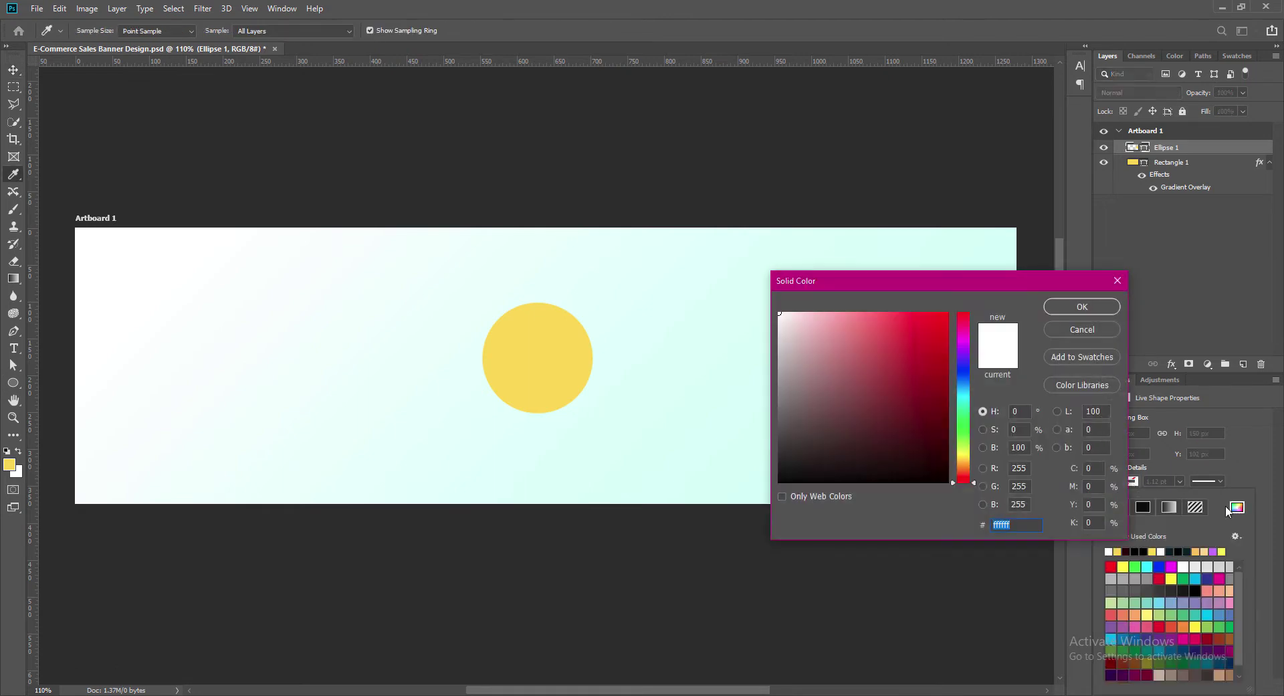
{"action": "left_click", "coordinate": [944, 253]}
{"action": "left_click", "coordinate": [826, 362]}
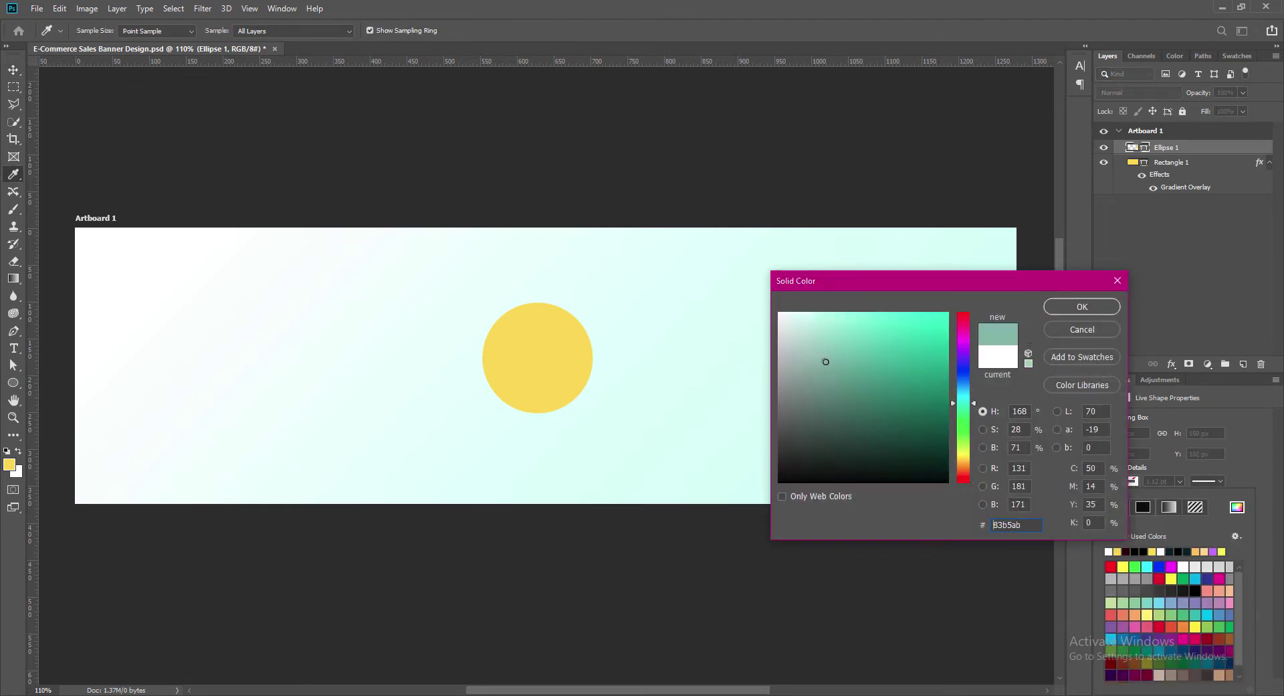
{"action": "left_click", "coordinate": [851, 398]}
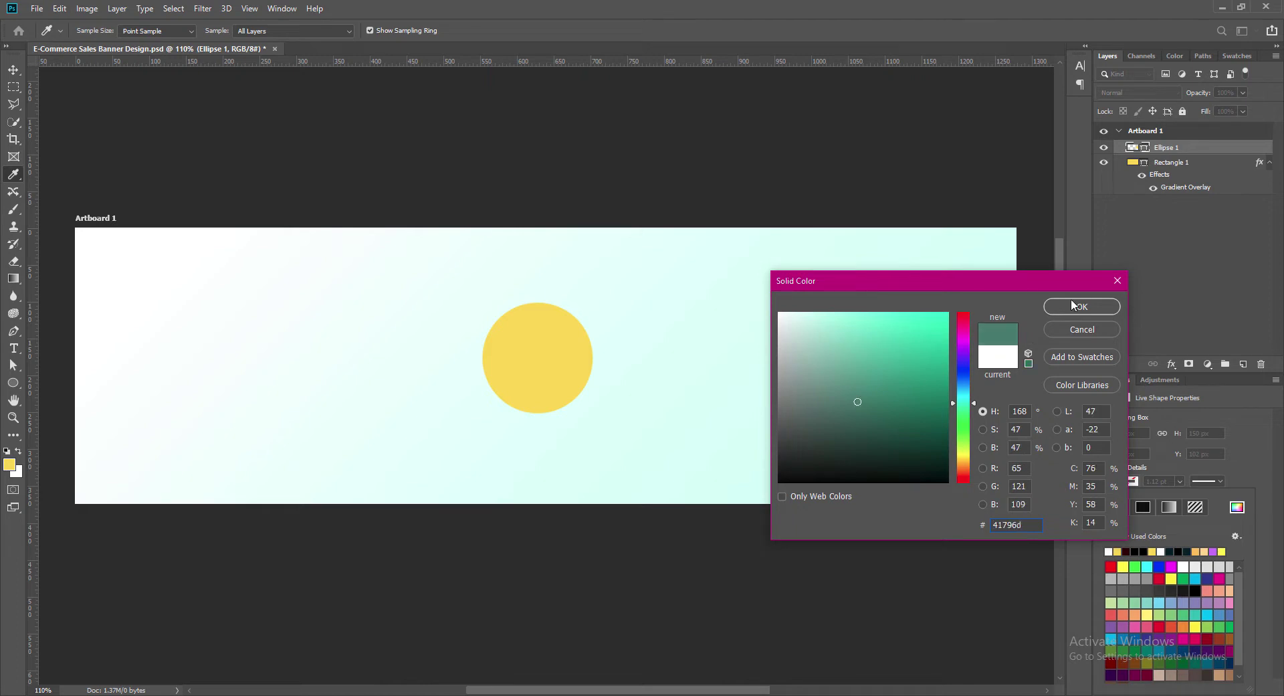
{"action": "left_click", "coordinate": [1070, 305]}
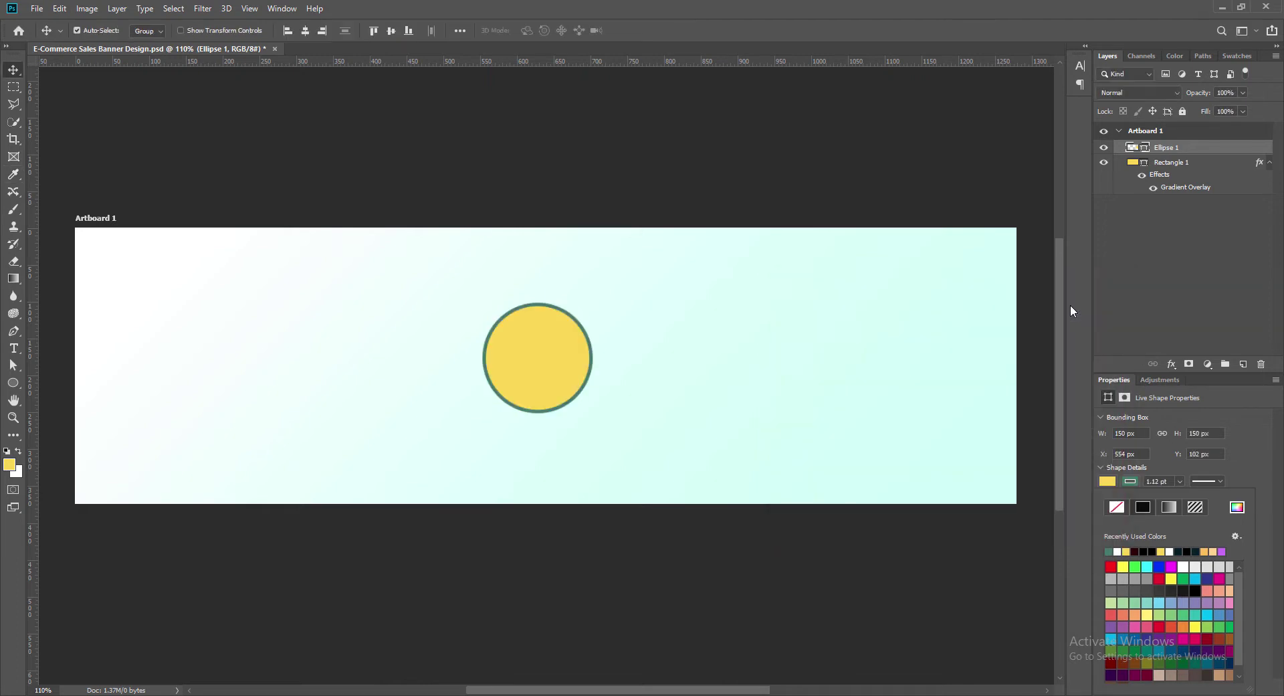
Turn the circle into a ring with no fill and a 3.09 pt stroke, and save the file
{"action": "left_click", "coordinate": [1116, 506]}
{"action": "left_click", "coordinate": [1179, 481]}
{"action": "left_click_drag", "start_coordinate": [1175, 497], "coordinate": [1185, 498]}
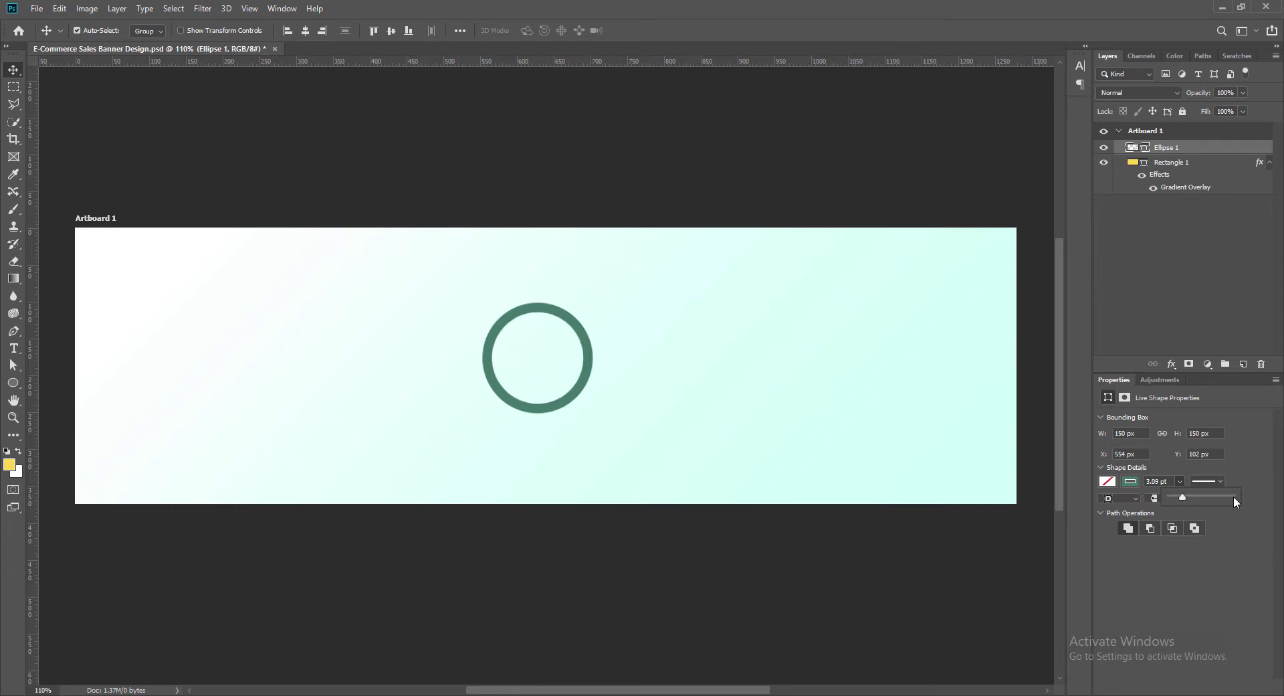
{"action": "key", "text": "ctrl+s"}
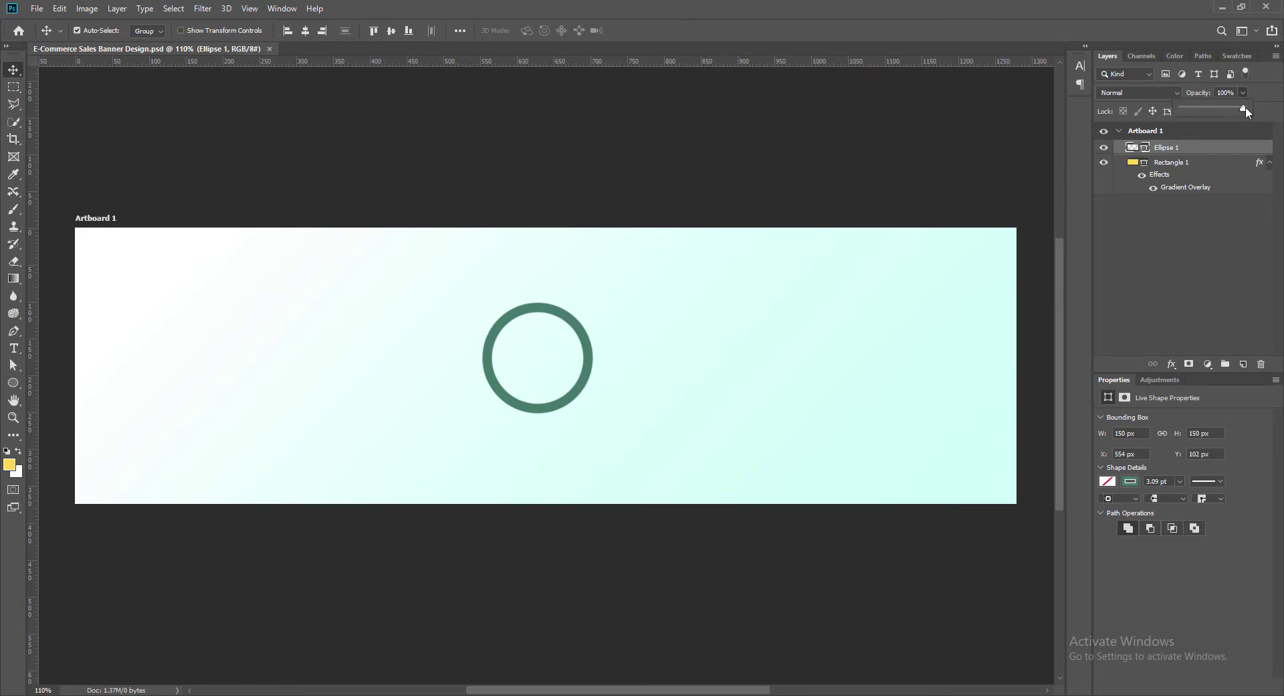
Set the ring layer's opacity to 60% and recolour its stroke to dark green 033f33
{"action": "left_click_drag", "start_coordinate": [1247, 108], "coordinate": [1214, 110]}
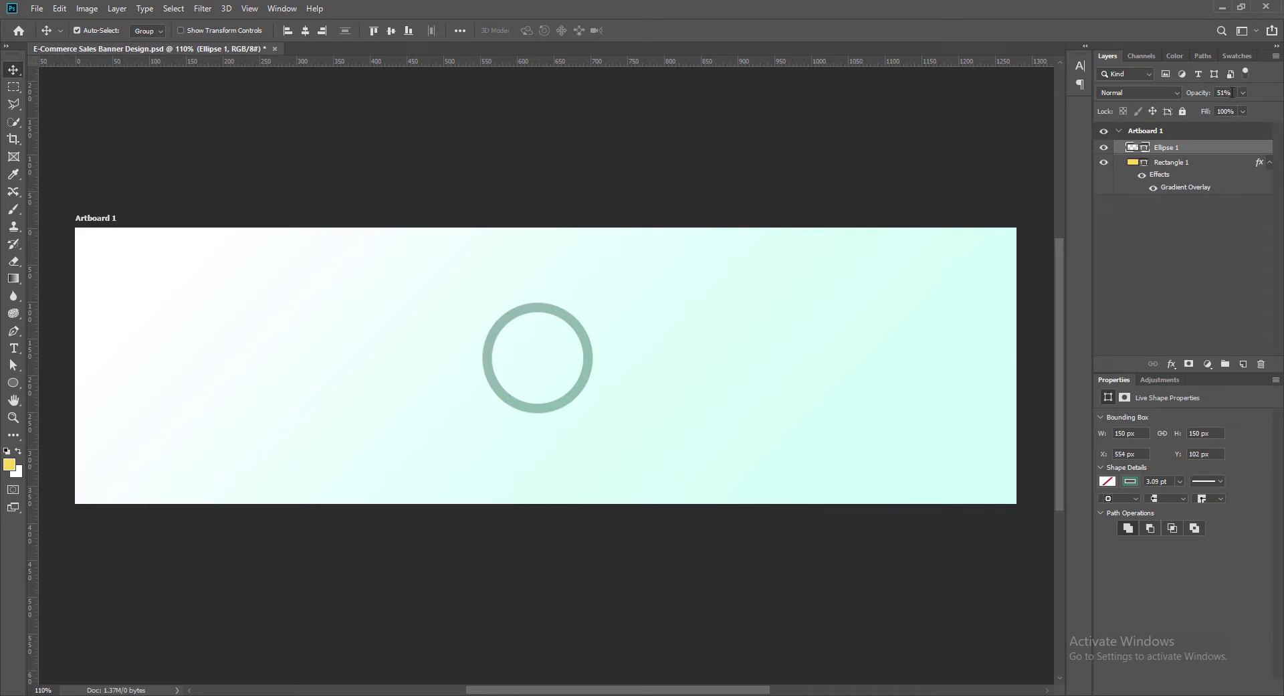
{"action": "type", "text": "0"}
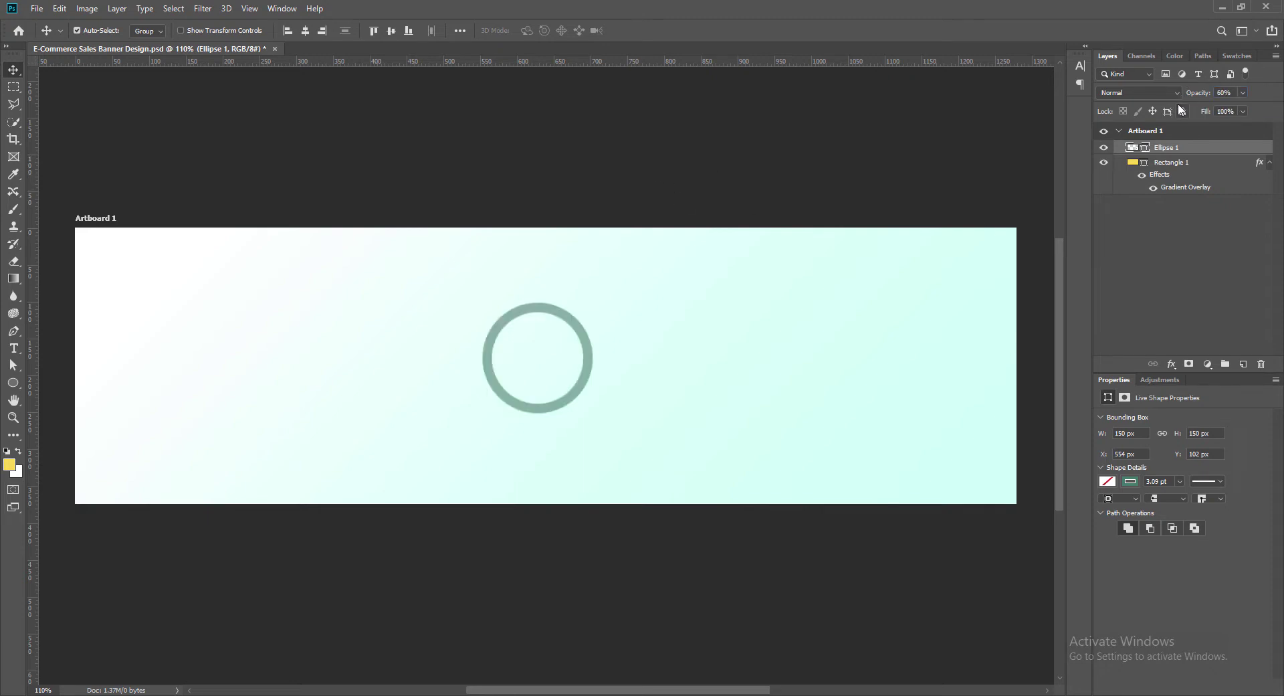
{"action": "left_click", "coordinate": [1130, 482]}
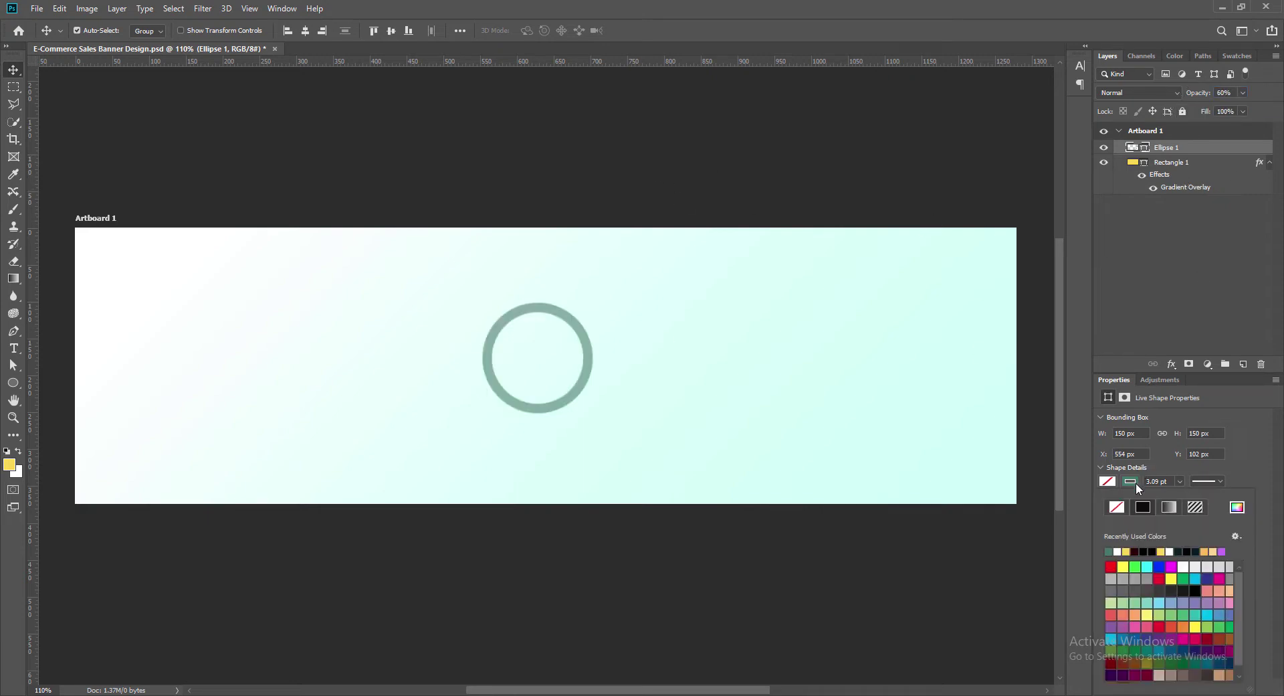
{"action": "left_click", "coordinate": [1237, 508]}
{"action": "left_click", "coordinate": [881, 422]}
{"action": "left_click", "coordinate": [939, 441]}
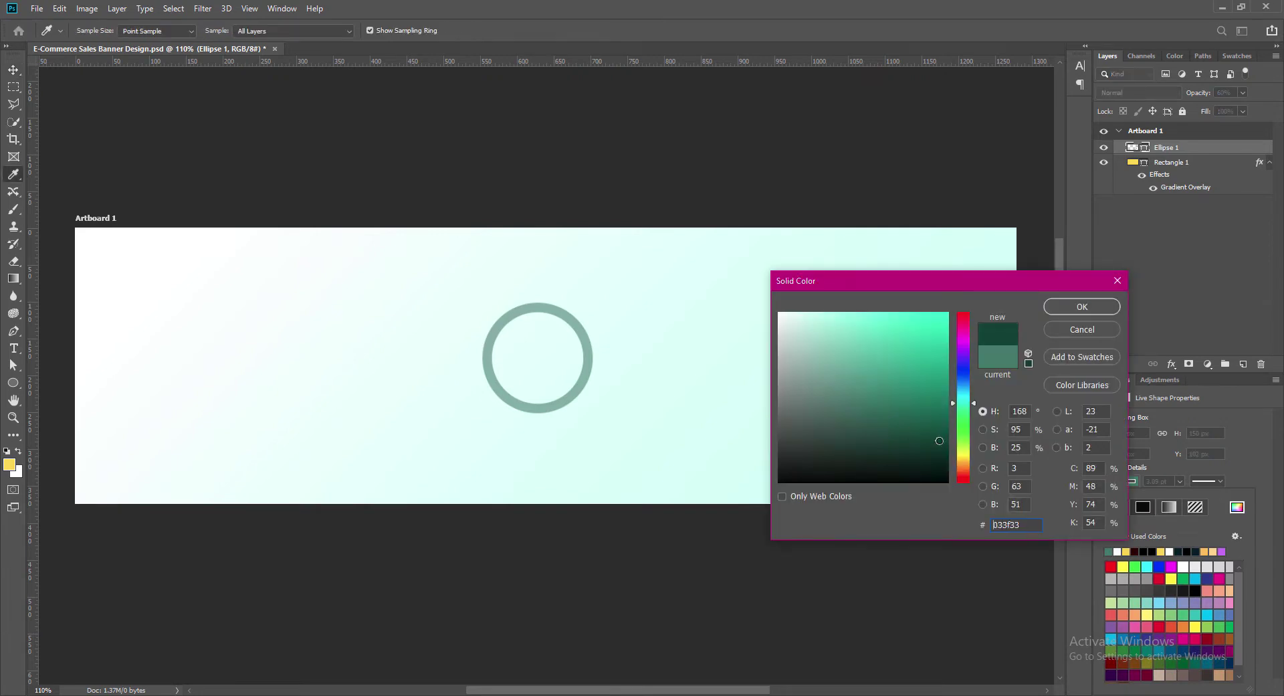
{"action": "left_click", "coordinate": [1059, 308]}
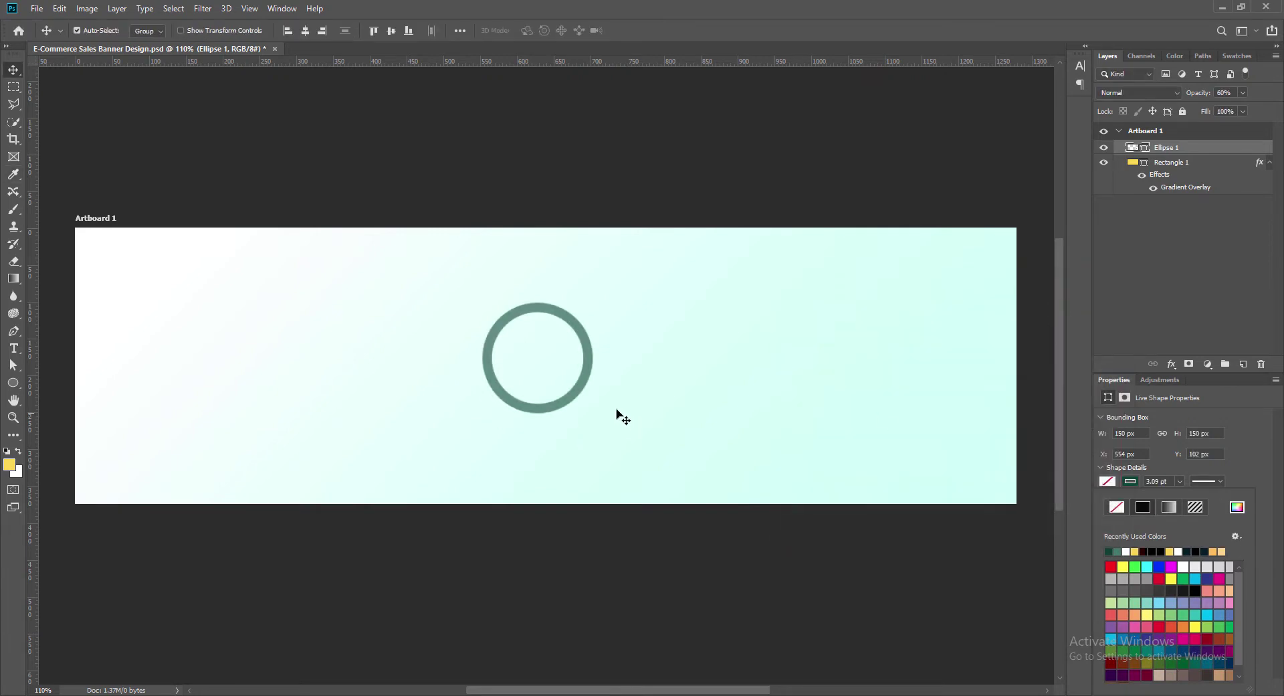
Set the ring layer's opacity to 51%, save the file, and lower the opacity further to 42%
{"action": "left_click", "coordinate": [546, 407]}
{"action": "type", "text": "51"}
{"action": "key", "text": "Return"}
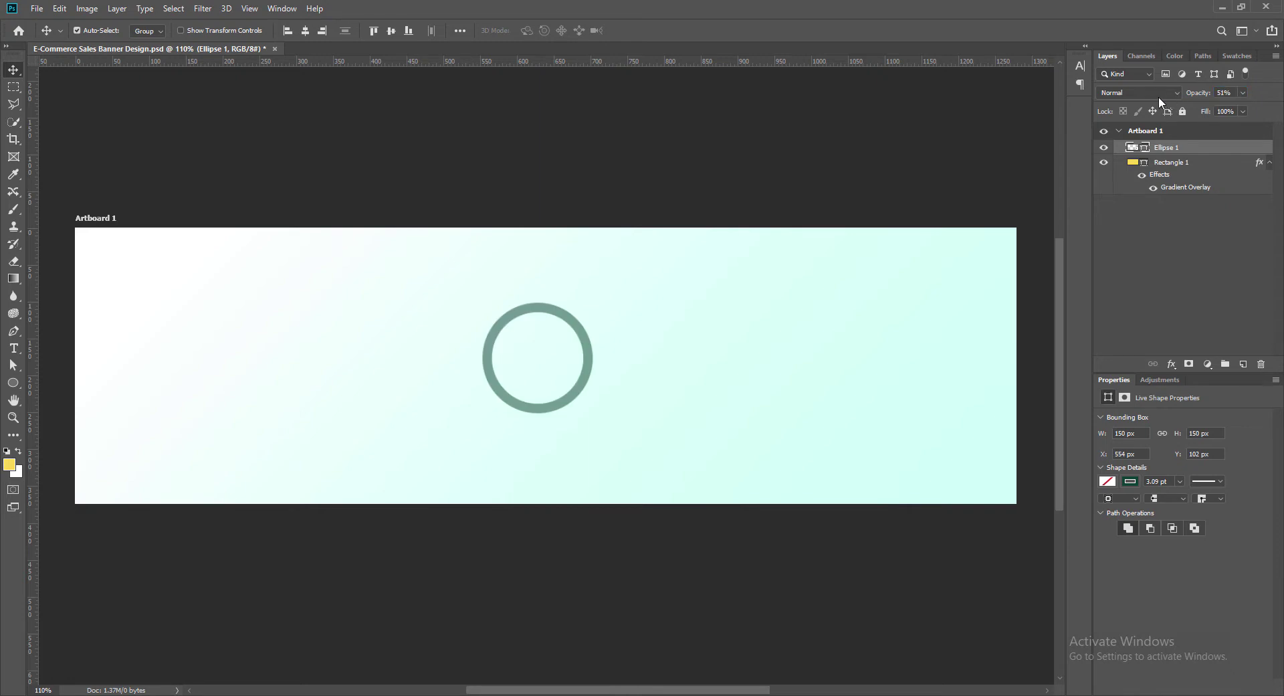
{"action": "key", "text": "ctrl+s"}
{"action": "left_click_drag", "start_coordinate": [1194, 97], "coordinate": [1190, 99]}
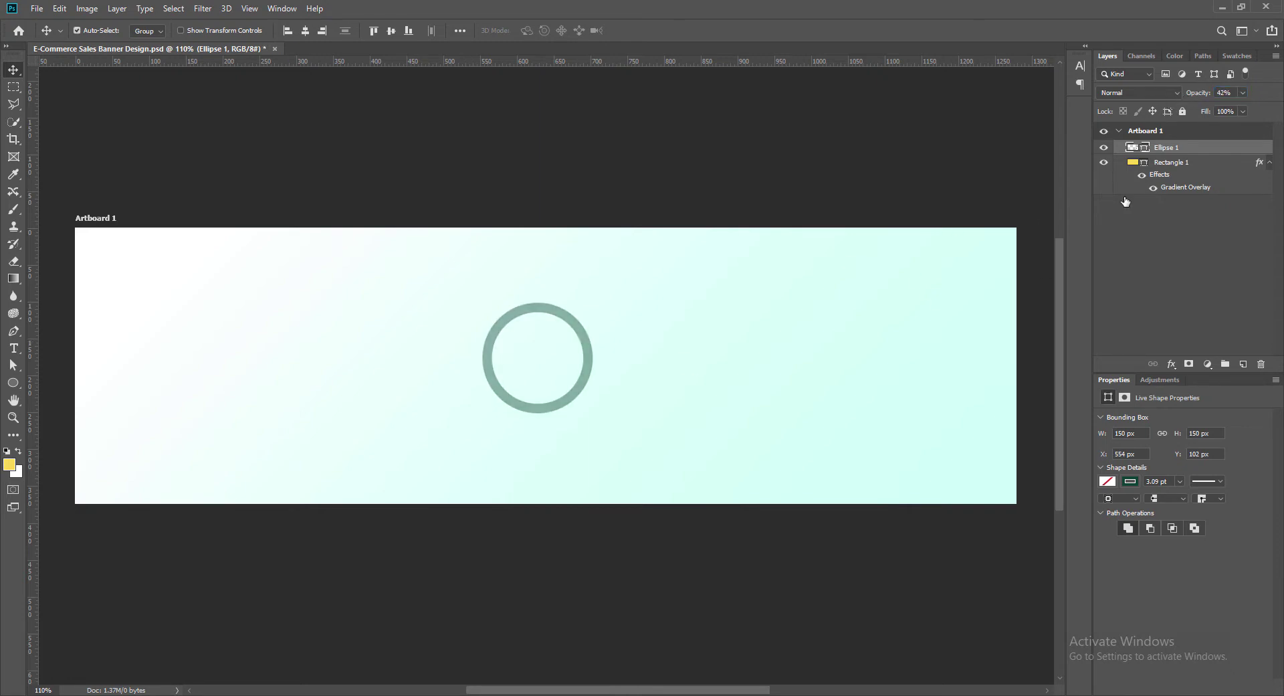
Move the ring to the banner's upper-left corner, partly off the artboard, and enlarge it to 200 px in diameter
{"action": "left_click_drag", "start_coordinate": [572, 400], "coordinate": [147, 305]}
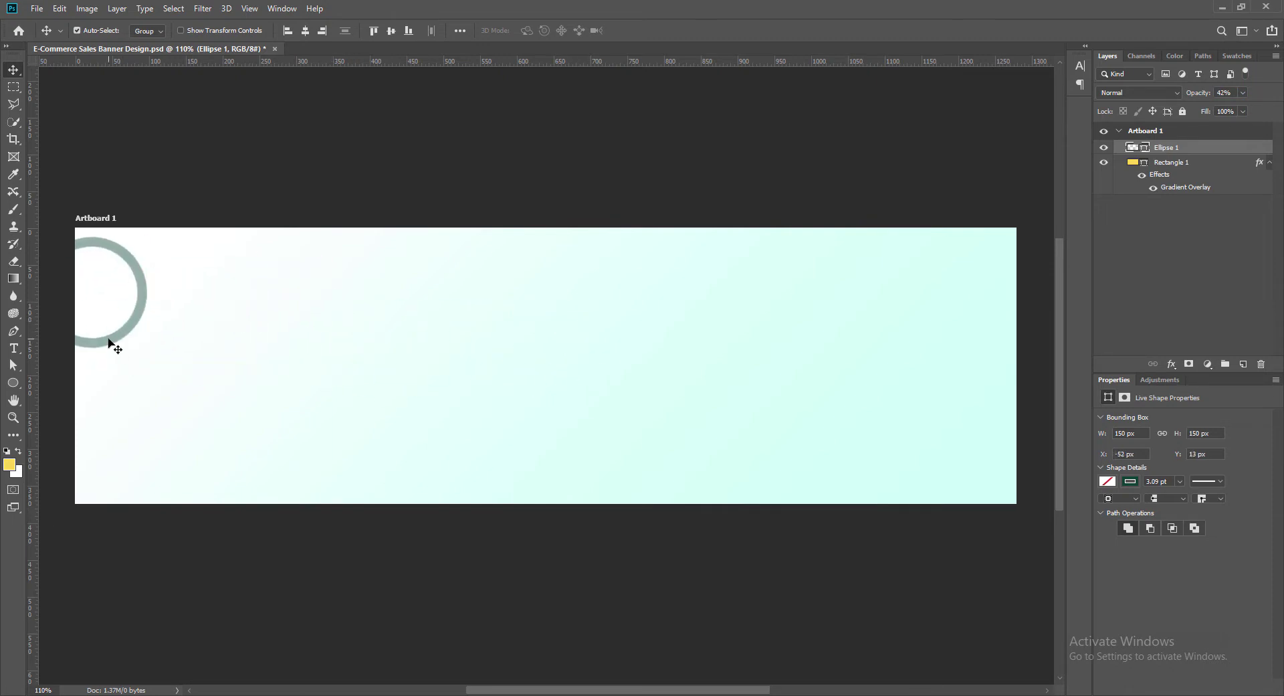
{"action": "key", "text": "ctrl+t"}
{"action": "left_click_drag", "start_coordinate": [146, 347], "coordinate": [164, 317]}
{"action": "key", "text": "ctrl+z"}
{"action": "left_click", "coordinate": [642, 30]}
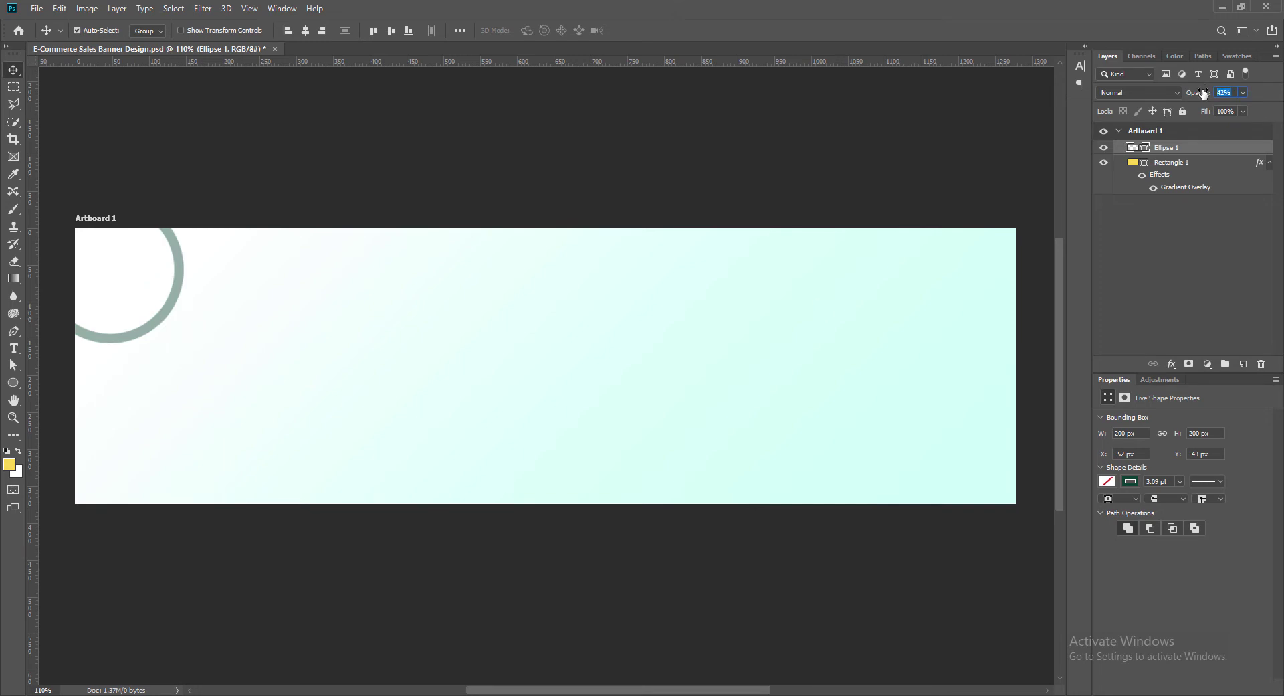
Set the ring layer's opacity to 39% and place an enlarged copy of the ring partly off the banner's bottom edge, left of centre
{"action": "type", "text": "36"}
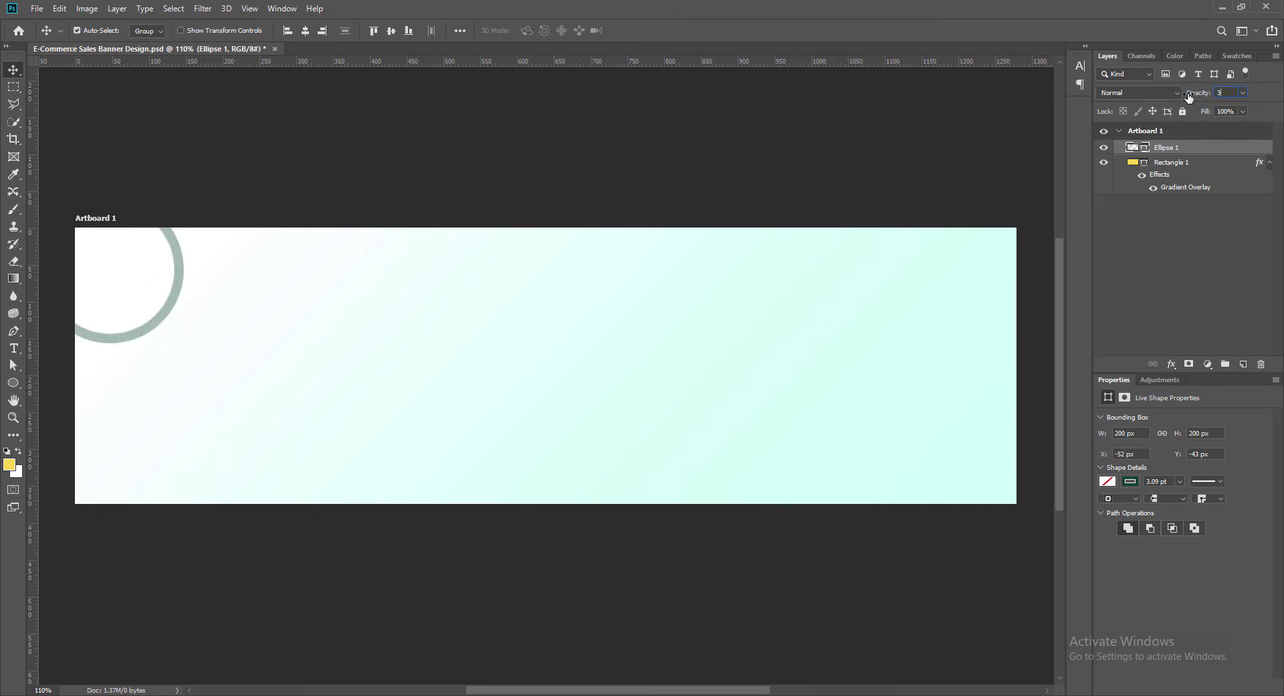
{"action": "left_click_drag", "start_coordinate": [161, 325], "coordinate": [424, 422]}
{"action": "key", "text": "ctrl+t"}
{"action": "left_click", "coordinate": [641, 30]}
Duplicate the upper-left ring, shrink the copy to 137 px, and place it near the banner's top edge at about X 702, Y 12 px
{"action": "left_click_drag", "start_coordinate": [151, 333], "coordinate": [522, 340]}
{"action": "key", "text": "ctrl+z"}
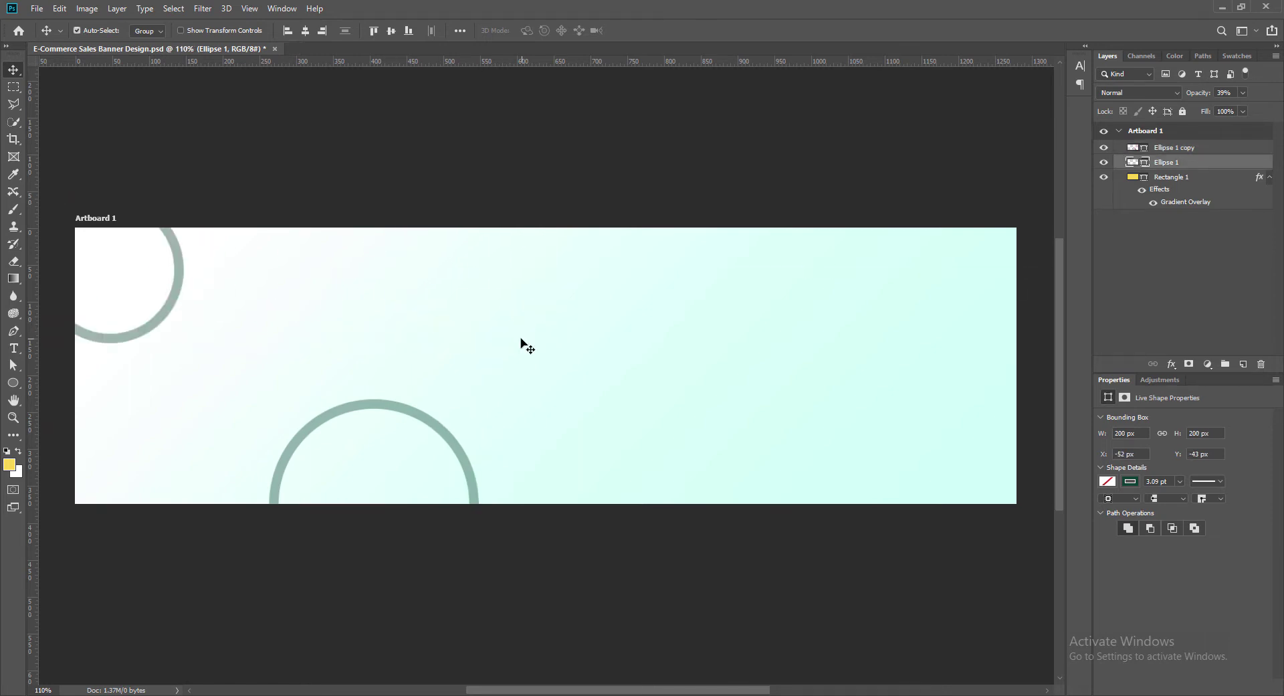
{"action": "left_click_drag", "start_coordinate": [173, 320], "coordinate": [520, 359]}
{"action": "key", "text": "ctrl+t"}
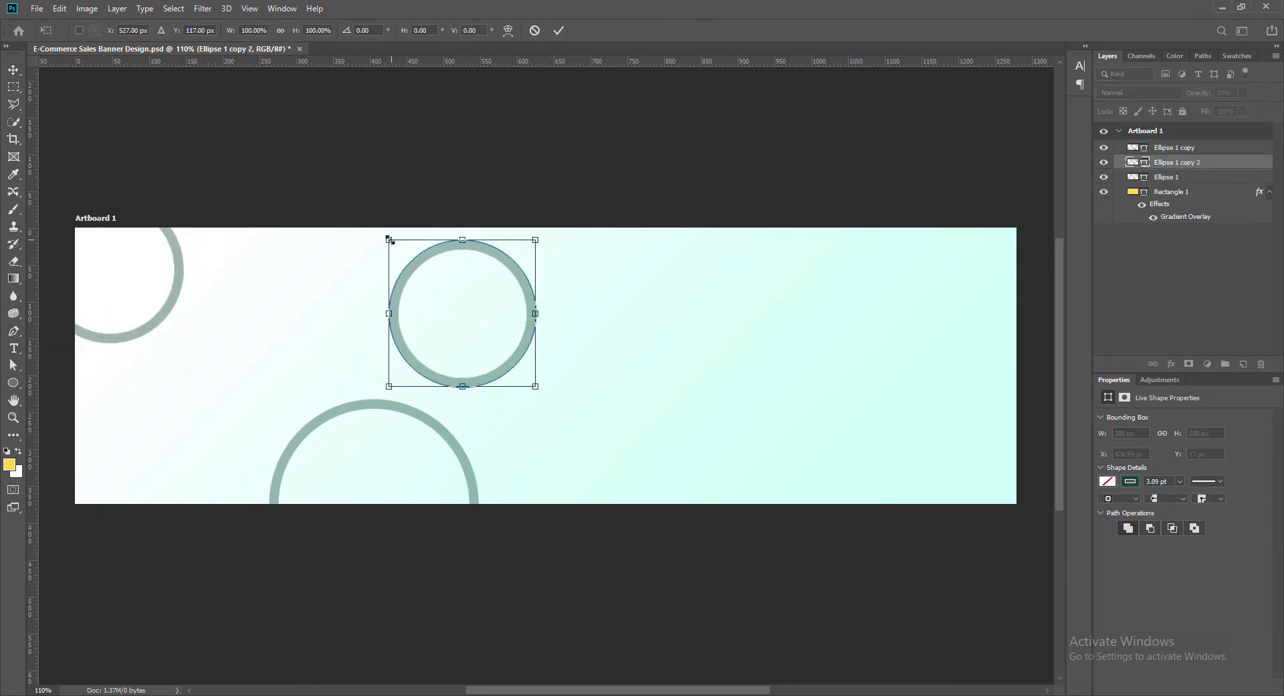
{"action": "left_click_drag", "start_coordinate": [388, 239], "coordinate": [436, 286]}
{"action": "double_click", "coordinate": [664, 81]}
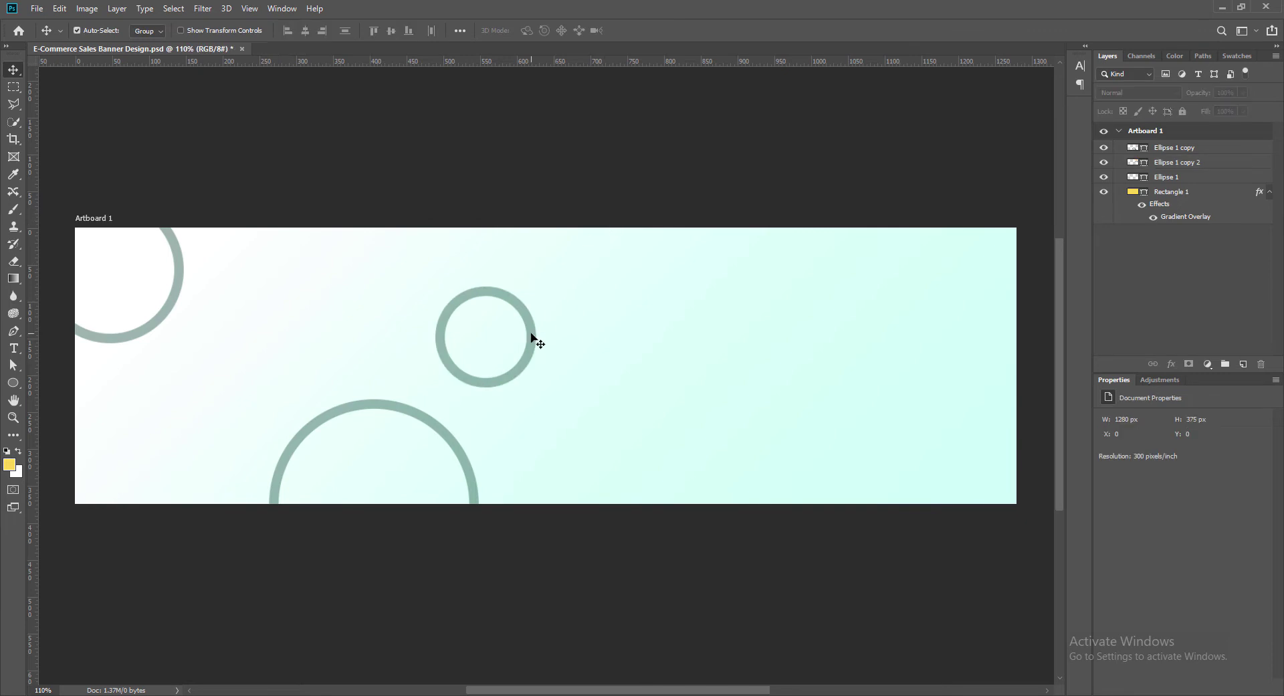
{"action": "left_click_drag", "start_coordinate": [533, 336], "coordinate": [697, 285]}
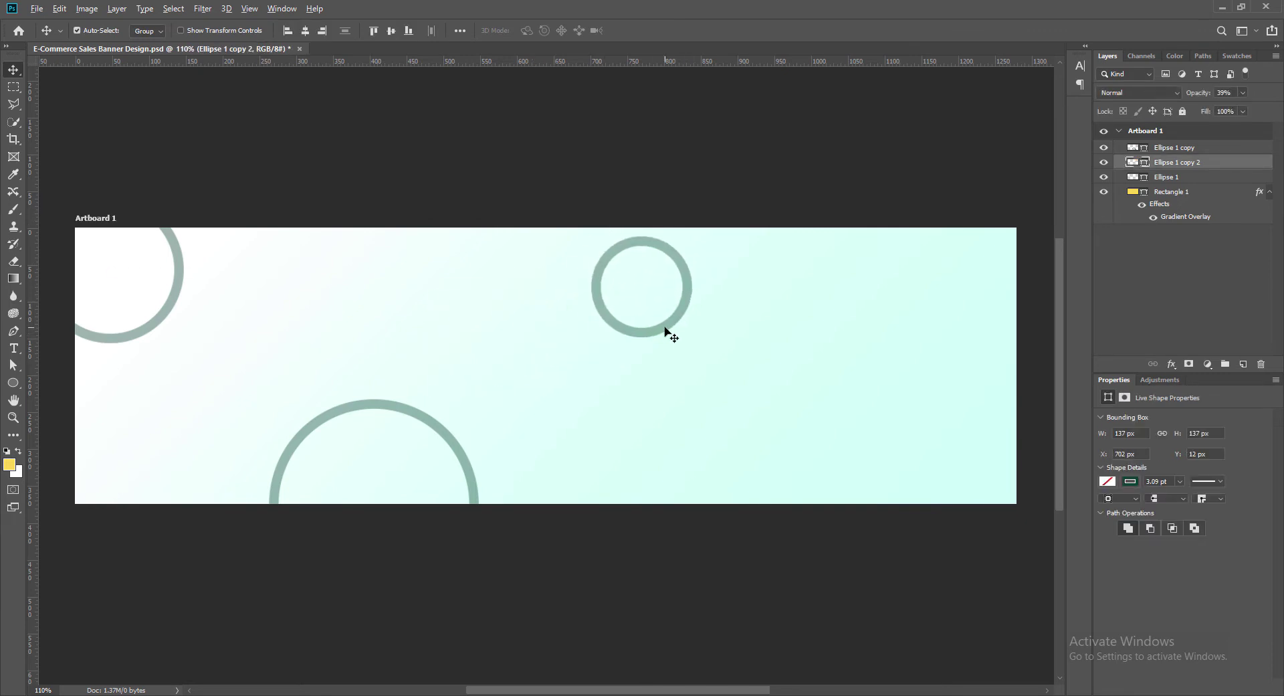
Copy the 137 px ring partly off the lower-right corner, and place a 200 px ring copy overlapping the original 137 px ring
{"action": "left_click_drag", "start_coordinate": [666, 328], "coordinate": [1033, 509]}
{"action": "left_click_drag", "start_coordinate": [151, 330], "coordinate": [676, 366]}
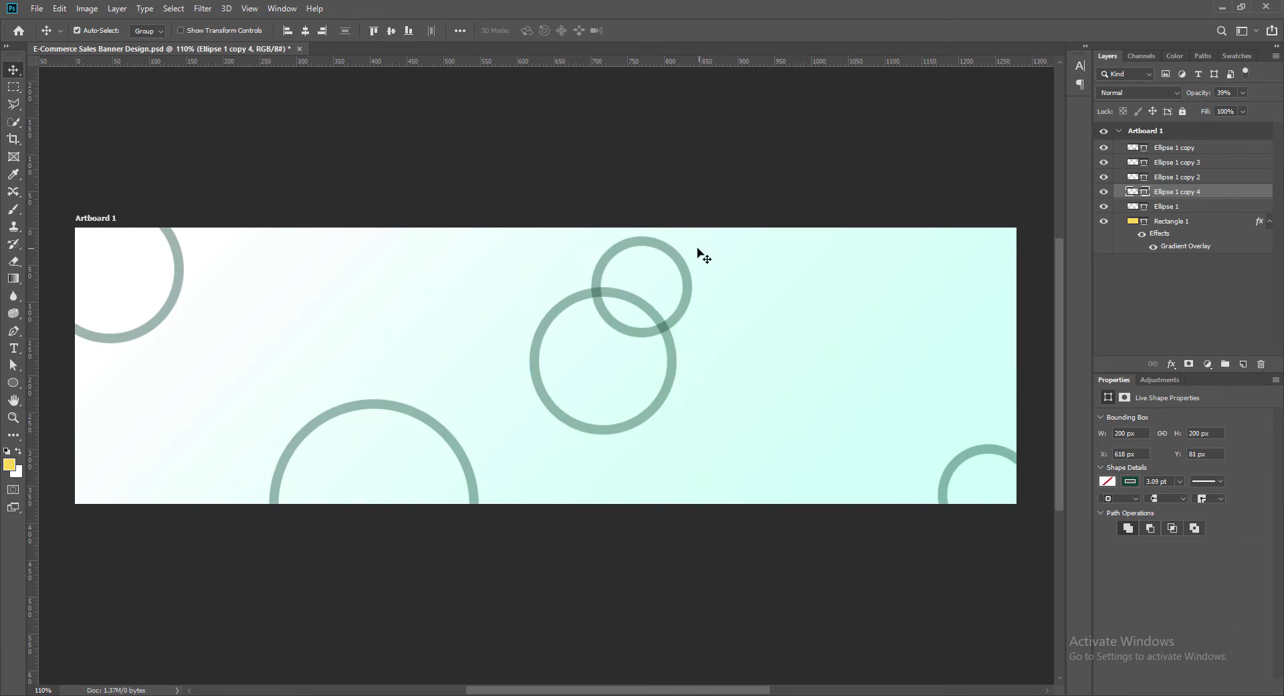
Add a layer mask to the smaller of the two overlapping rings
{"action": "left_click", "coordinate": [686, 271]}
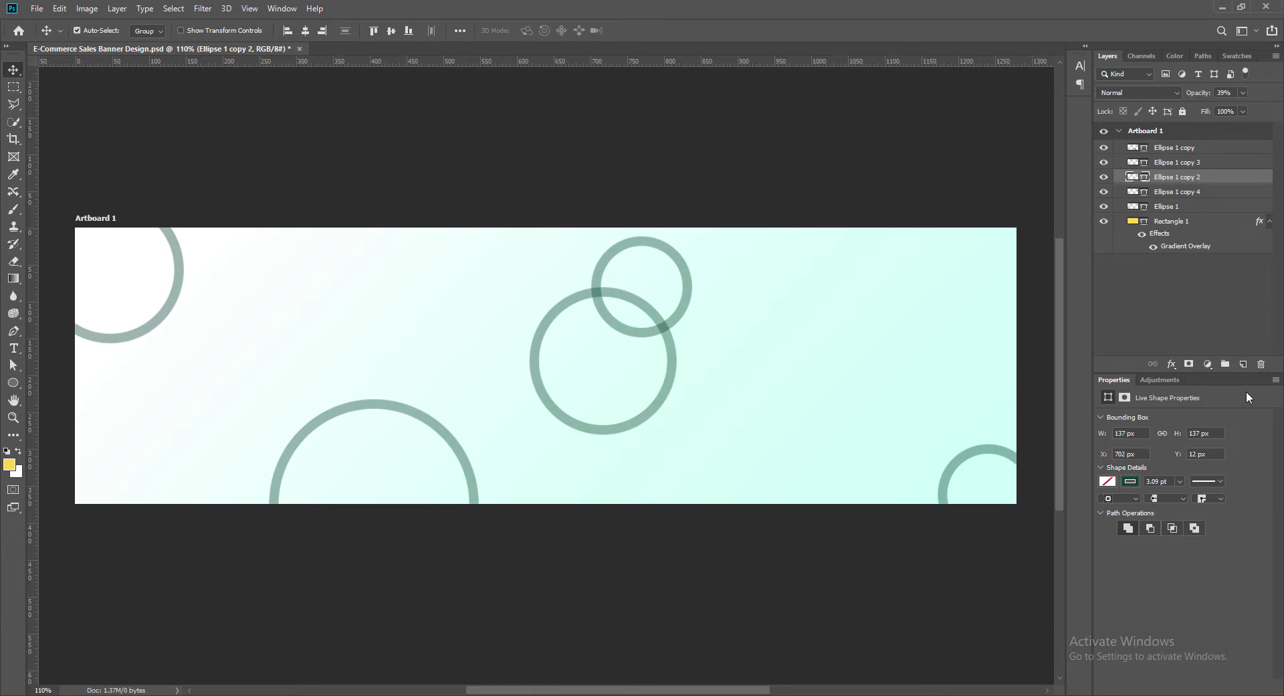
{"action": "left_click", "coordinate": [1189, 365]}
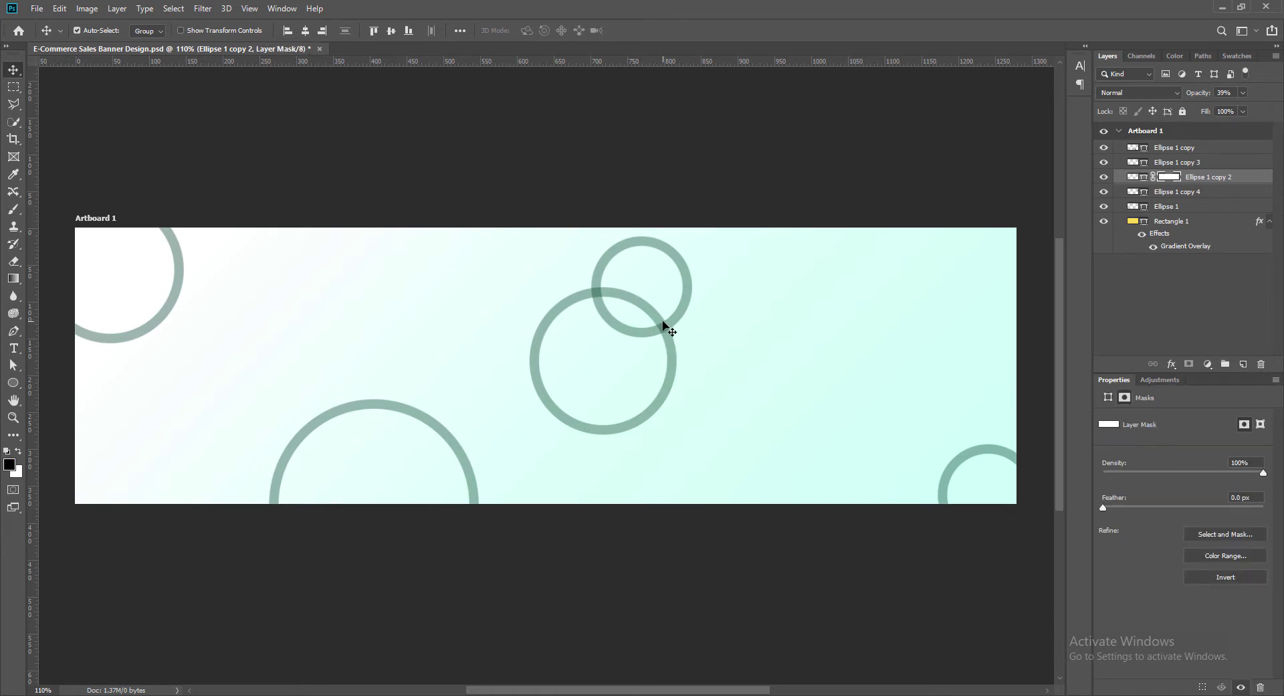
{"action": "scroll", "coordinate": [663, 323], "scroll_direction": "up", "scroll_amount": 6}
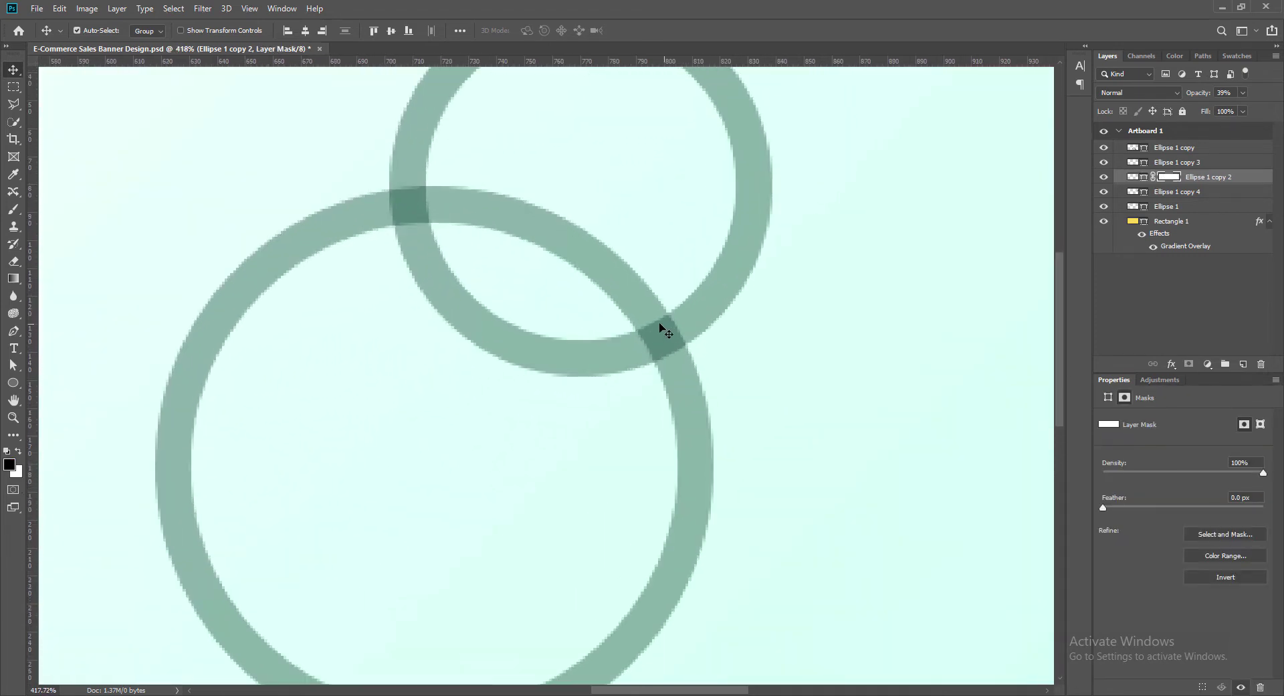
Set up the Brush tool with the Soft Round Pressure Size preset at 20 px
{"action": "left_click", "coordinate": [14, 209]}
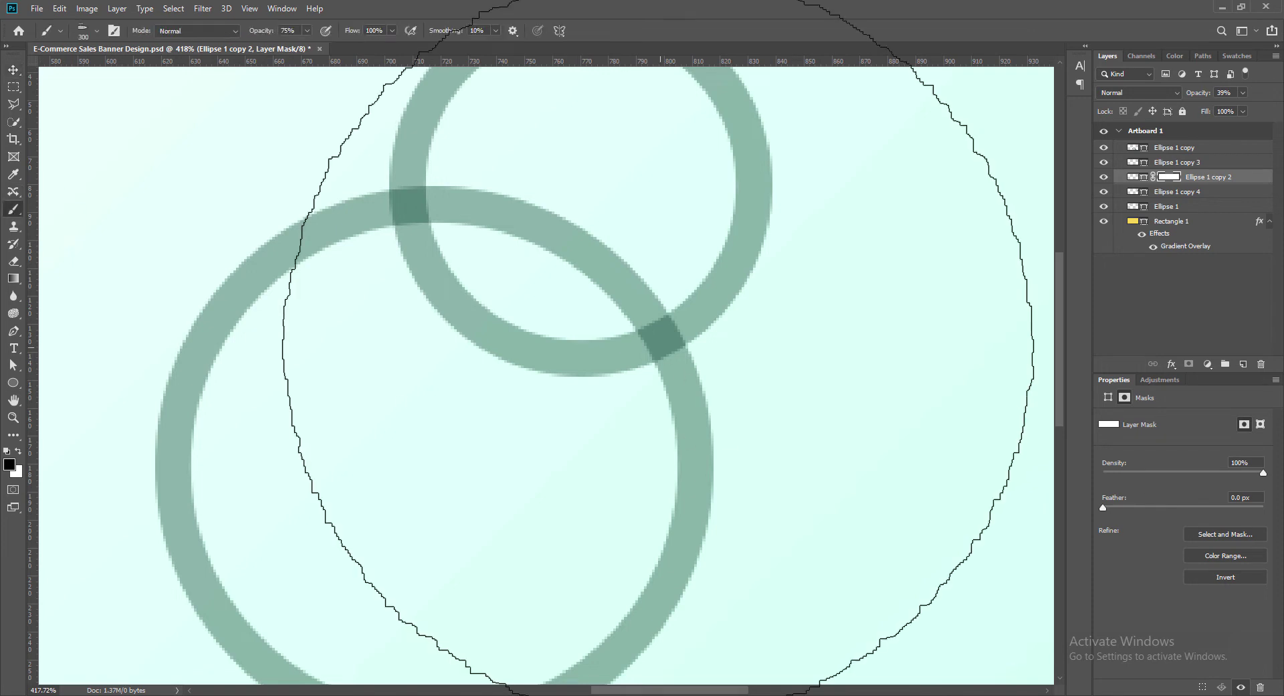
{"action": "key", "text": "bracketleft"}
{"action": "key", "text": "bracketleft"}
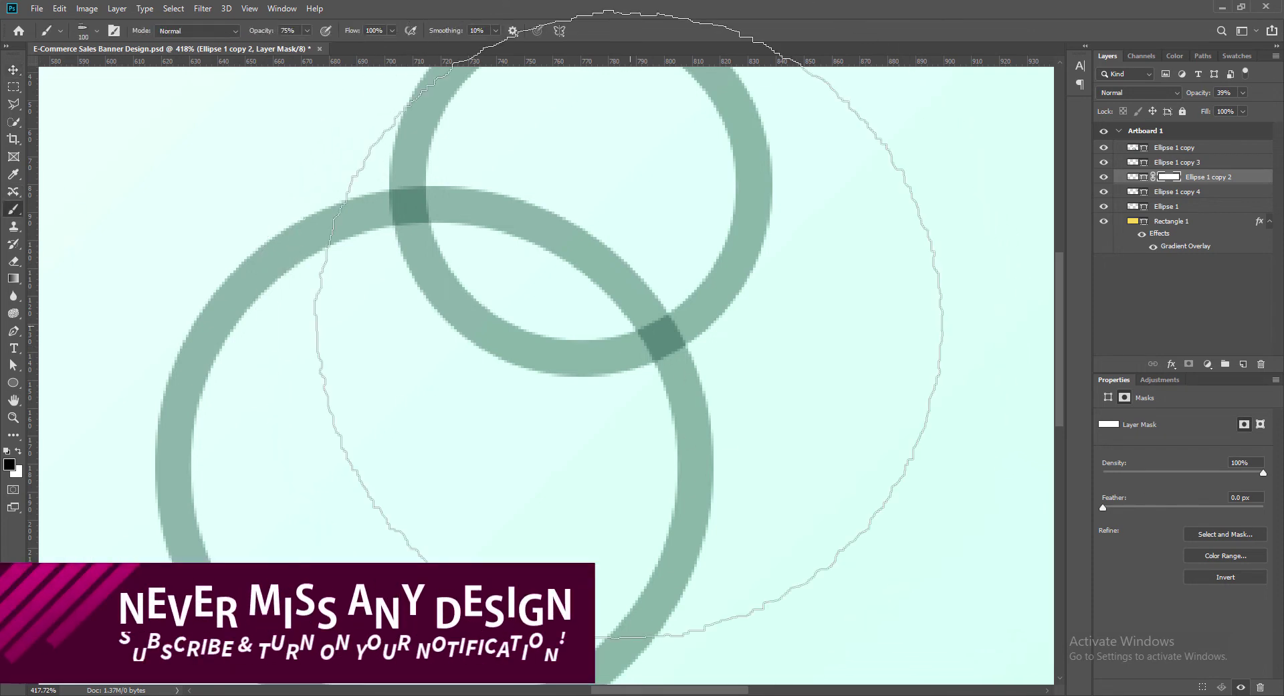
{"action": "key", "text": "bracketleft"}
{"action": "key", "text": "bracketleft"}
{"action": "key", "text": "bracketleft"}
{"action": "key", "text": "bracketleft"}
{"action": "key", "text": "bracketleft"}
{"action": "key", "text": "bracketleft"}
{"action": "key", "text": "bracketleft"}
{"action": "key", "text": "bracketleft"}
{"action": "key", "text": "bracketleft"}
{"action": "key", "text": "bracketleft"}
{"action": "key", "text": "bracketleft"}
{"action": "key", "text": "bracketleft"}
{"action": "key", "text": "bracketleft"}
{"action": "key", "text": "bracketleft"}
{"action": "key", "text": "bracketleft"}
{"action": "key", "text": "bracketleft"}
{"action": "key", "text": "bracketleft"}
{"action": "key", "text": "bracketleft"}
{"action": "key", "text": "bracketleft"}
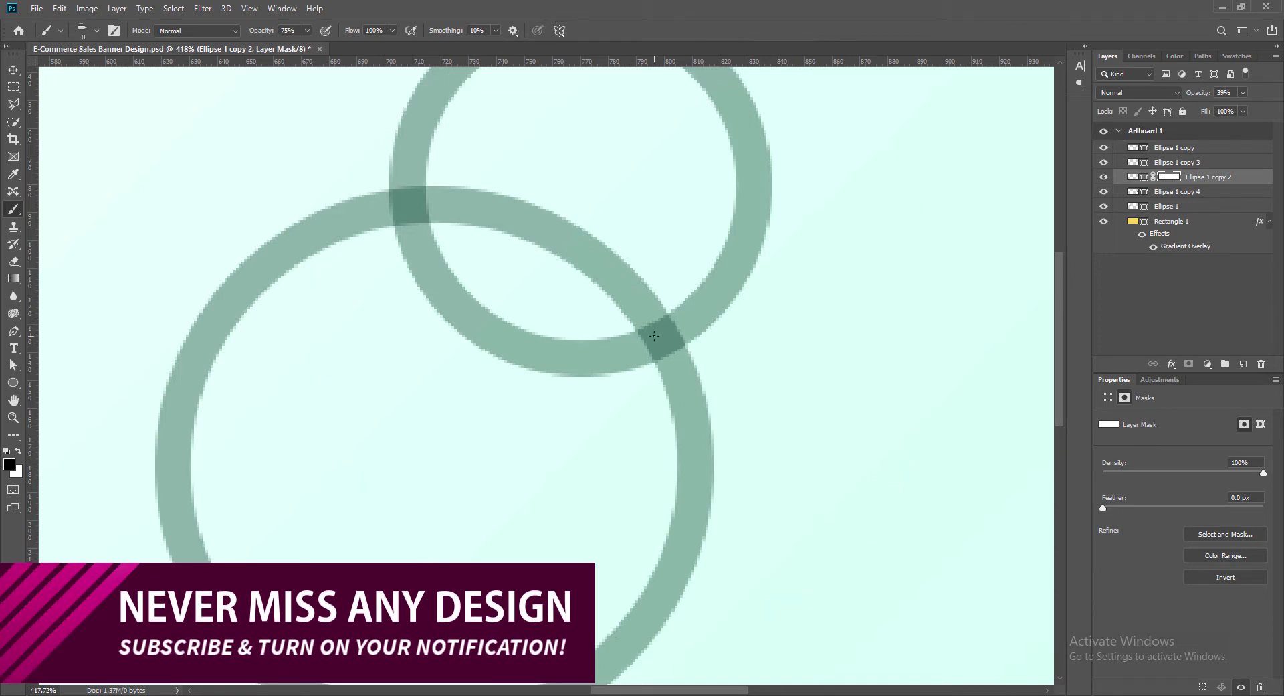
{"action": "left_click", "coordinate": [97, 30]}
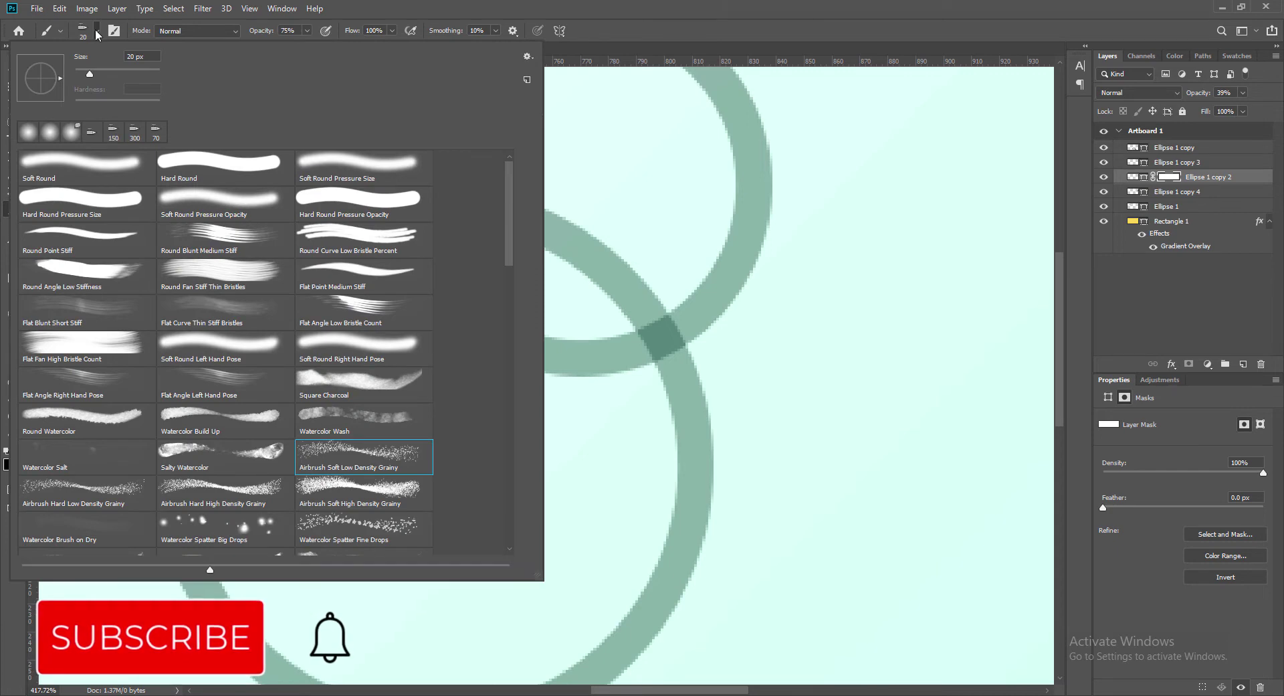
{"action": "left_click", "coordinate": [324, 172]}
{"action": "left_click", "coordinate": [696, 40]}
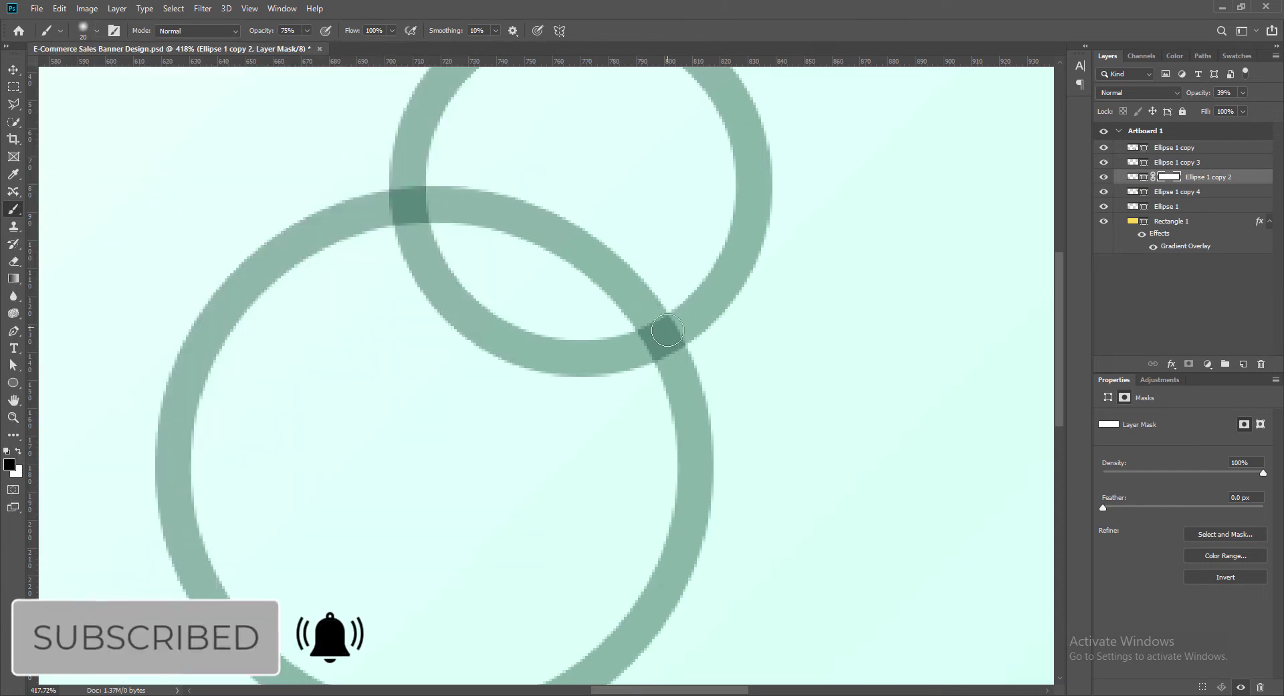
Mask out the smaller ring where it crosses the larger one at their lower-right intersection, using a 9 px brush
{"action": "left_click", "coordinate": [660, 338]}
{"action": "key", "text": "bracketleft"}
{"action": "key", "text": "bracketleft"}
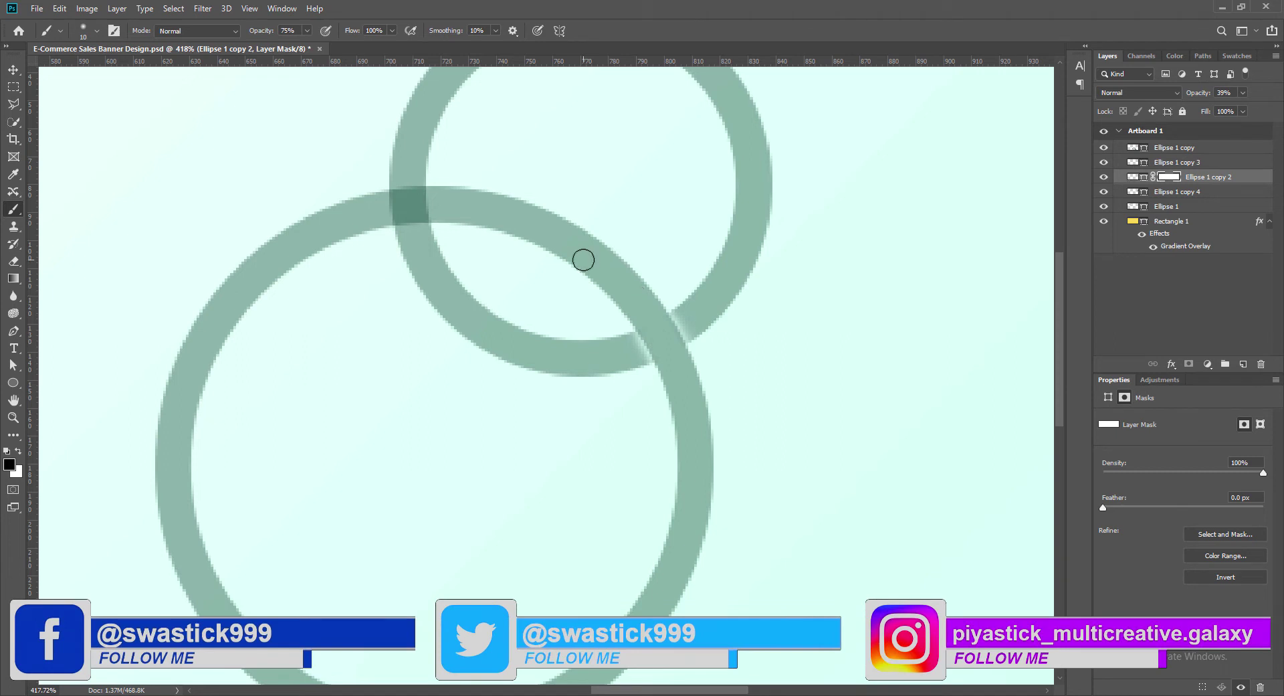
{"action": "key", "text": "ctrl+z"}
{"action": "key", "text": "ctrl+z"}
{"action": "key", "text": "bracketleft"}
{"action": "mouse_move", "coordinate": [653, 323]}
{"action": "left_mouse_down"}
{"action": "mouse_move", "coordinate": [663, 353]}
{"action": "mouse_move", "coordinate": [674, 346]}
{"action": "left_mouse_up"}
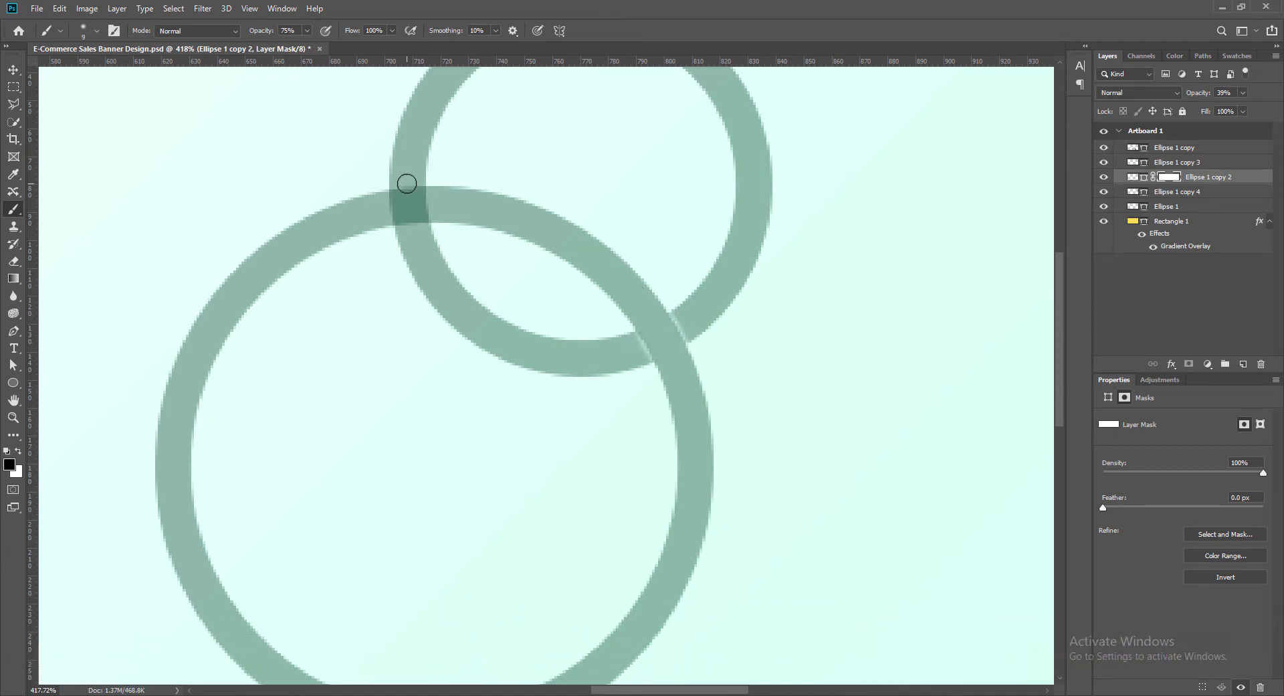
Try to mask out the smaller ring at the upper-left intersection, and undo the strokes
{"action": "mouse_move", "coordinate": [408, 210]}
{"action": "left_mouse_down"}
{"action": "mouse_move", "coordinate": [416, 194]}
{"action": "mouse_move", "coordinate": [404, 214]}
{"action": "mouse_move", "coordinate": [419, 210]}
{"action": "left_mouse_up"}
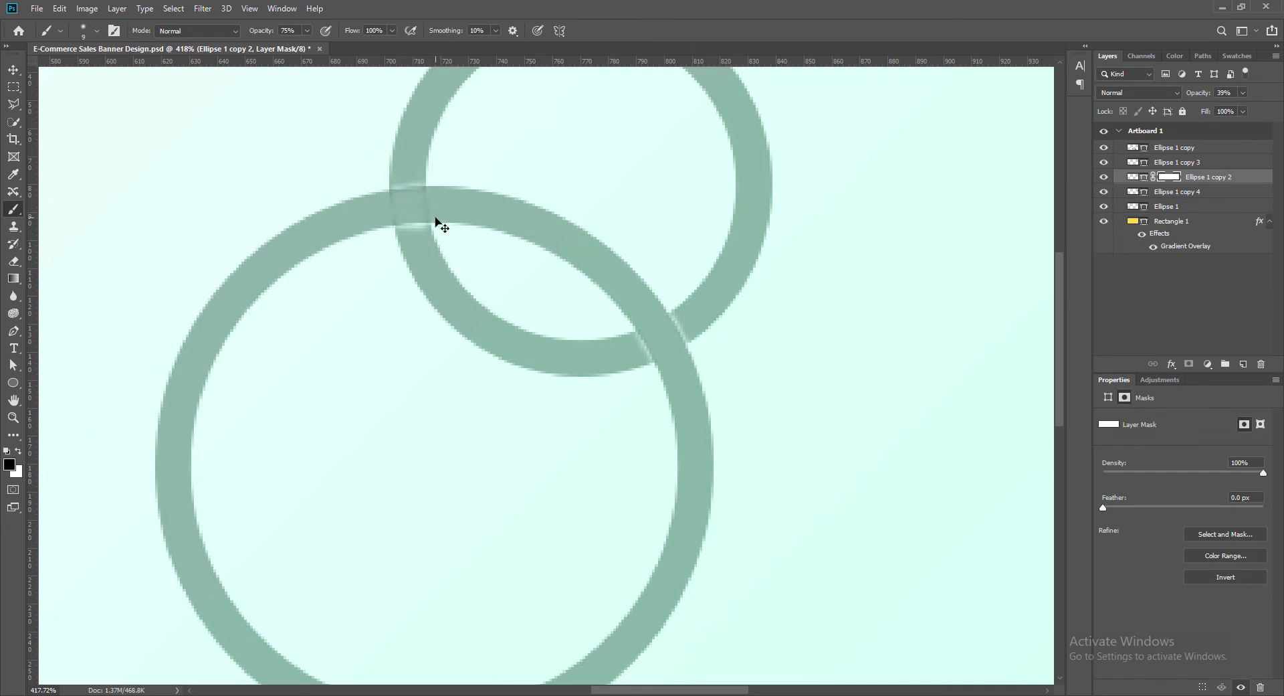
{"action": "key", "text": "ctrl+z"}
{"action": "key", "text": "ctrl+z"}
Add a layer mask to the larger overlapping ring and paint it out at the upper-left intersection with an 8 px black brush
{"action": "key", "text": "v"}
{"action": "left_click", "coordinate": [362, 221]}
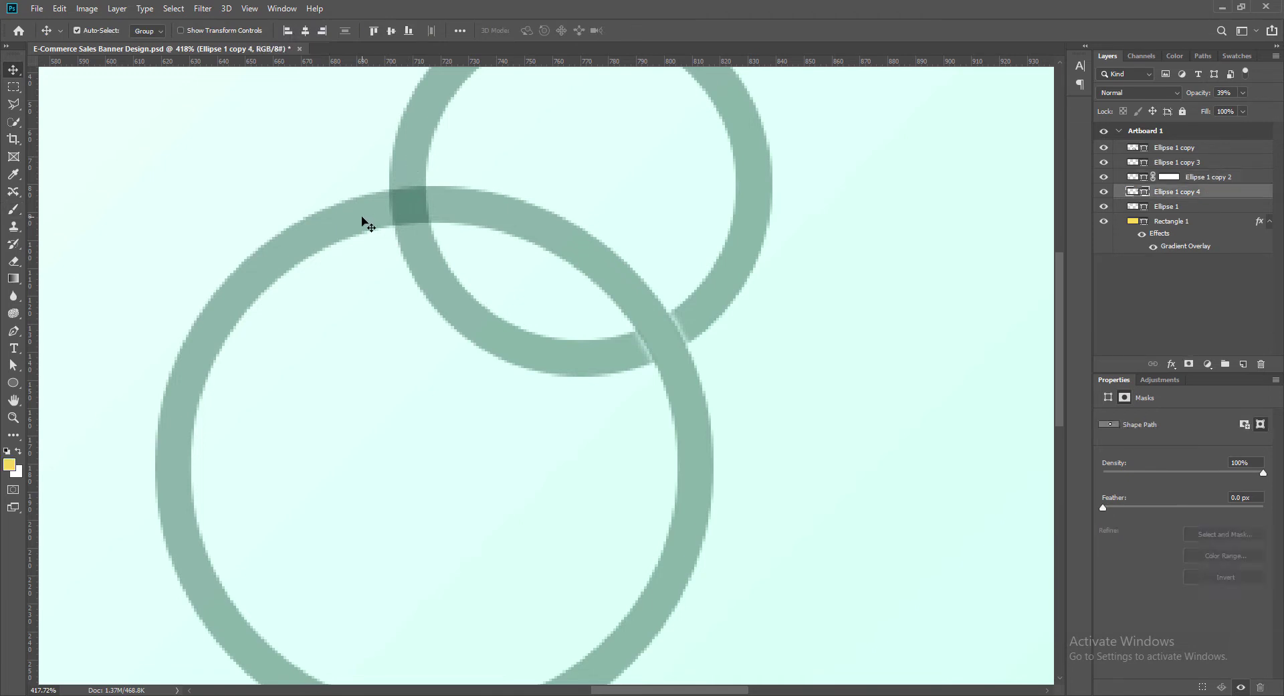
{"action": "left_click", "coordinate": [410, 166]}
{"action": "left_click", "coordinate": [455, 208]}
{"action": "left_click", "coordinate": [408, 171]}
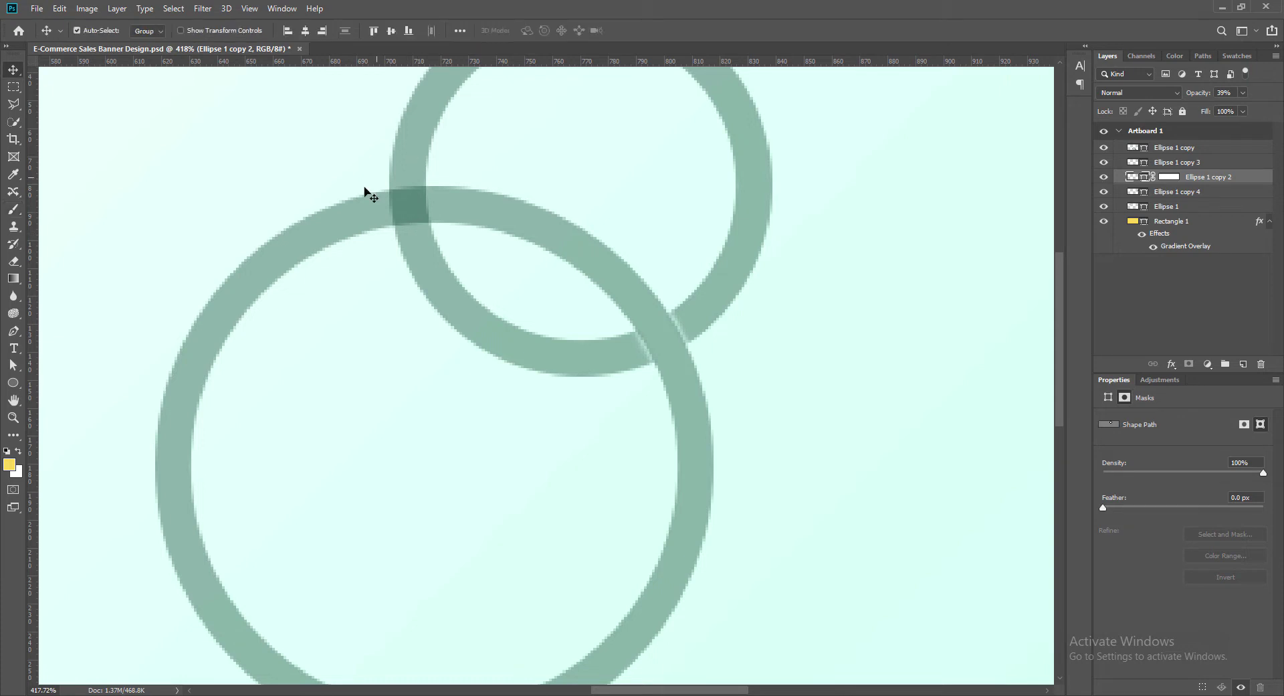
{"action": "left_click", "coordinate": [350, 217]}
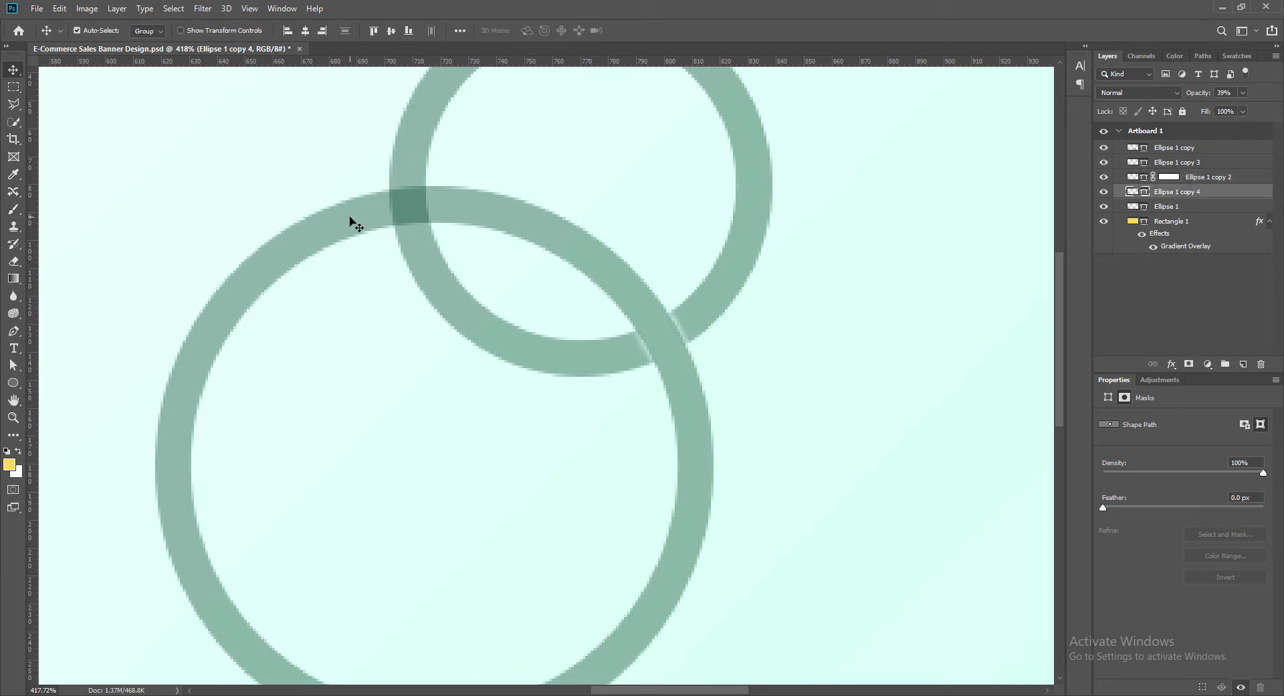
{"action": "left_click", "coordinate": [1189, 364]}
{"action": "key", "text": "b"}
{"action": "mouse_move", "coordinate": [413, 205]}
{"action": "left_mouse_down"}
{"action": "mouse_move", "coordinate": [422, 218]}
{"action": "mouse_move", "coordinate": [414, 186]}
{"action": "left_mouse_up"}
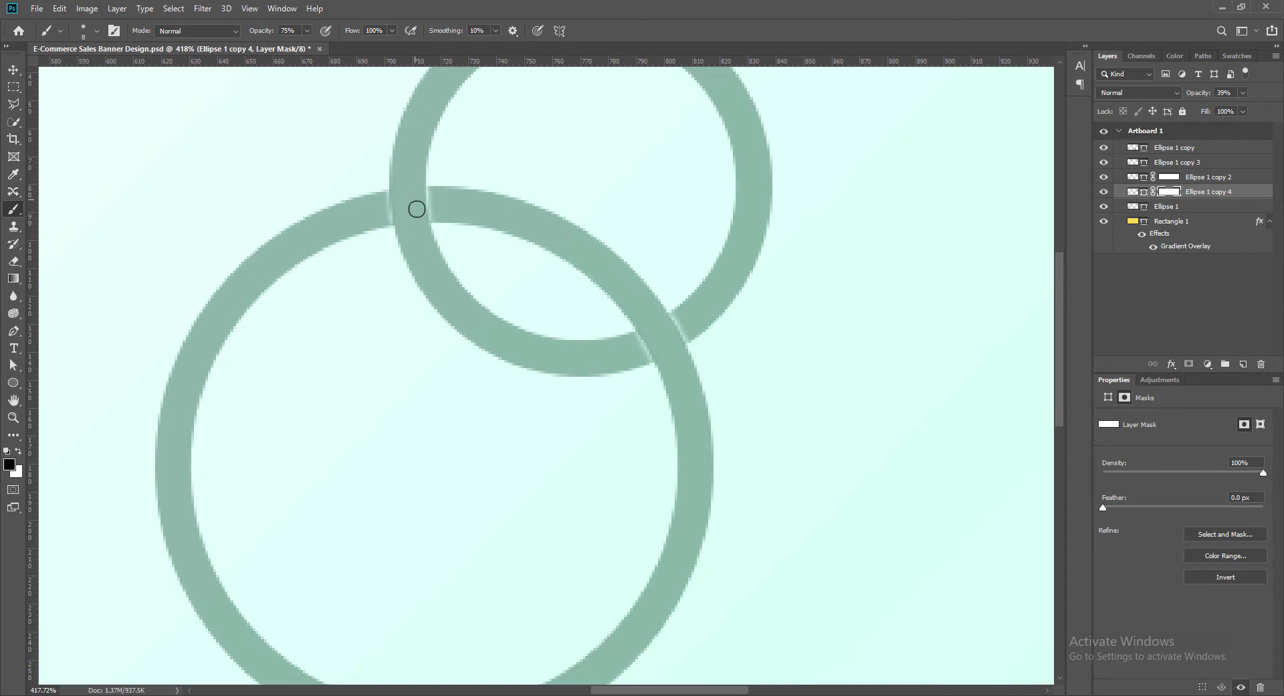
{"action": "key", "text": "v"}
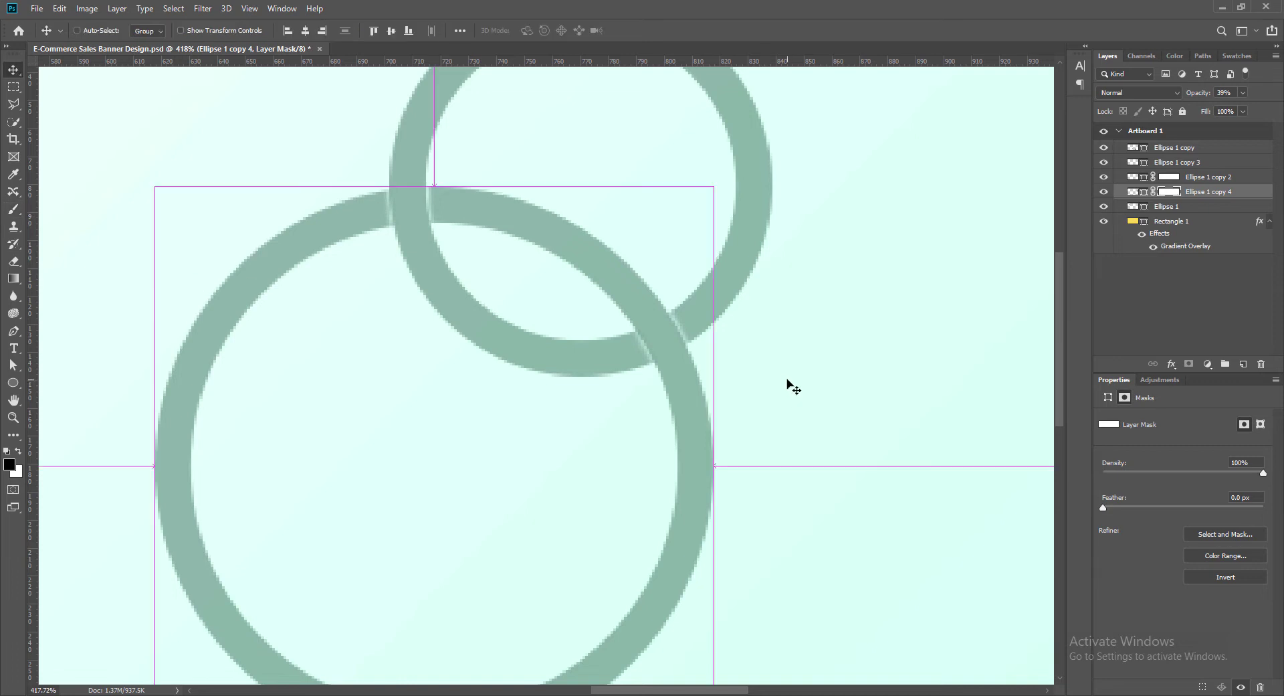
Examine both intersections of the interlocked rings for gaps left by the masks
{"action": "key", "text": "ctrl+0"}
{"action": "scroll", "coordinate": [545, 240], "scroll_direction": "down", "scroll_amount": 3}
{"action": "scroll", "coordinate": [499, 230], "scroll_direction": "up", "scroll_amount": 9}
{"action": "left_click", "coordinate": [498, 230]}
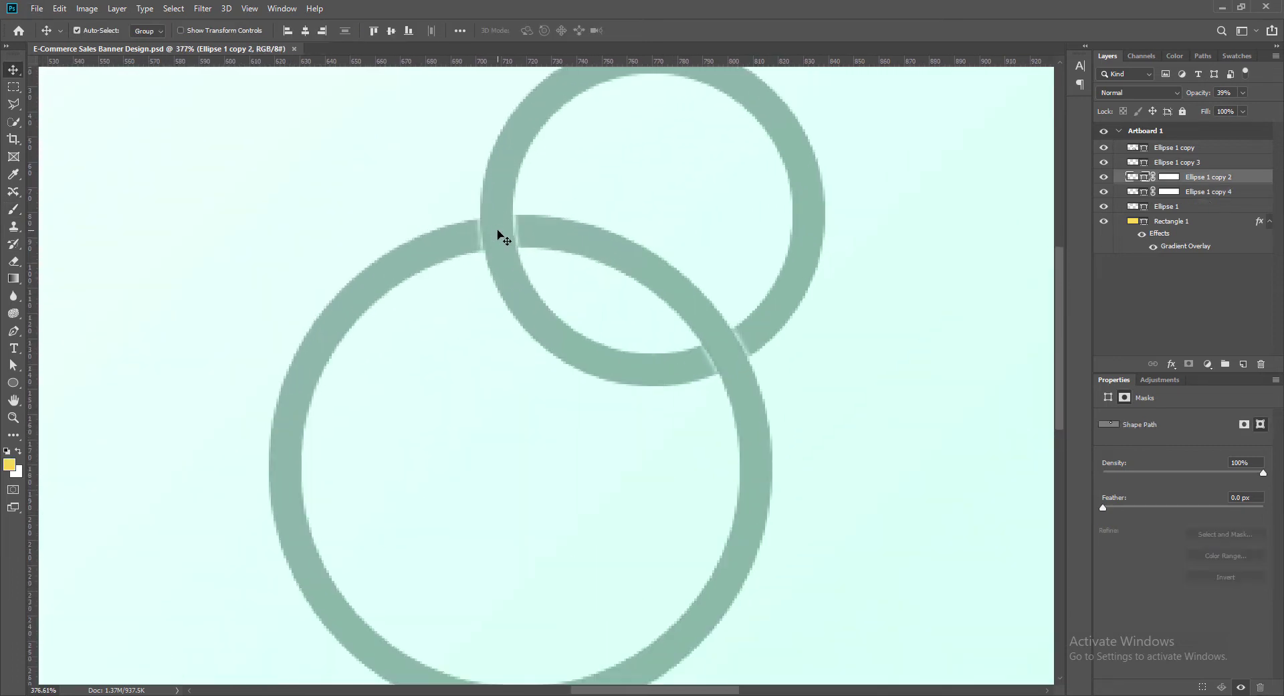
{"action": "left_click", "coordinate": [14, 209]}
{"action": "key", "text": "v"}
{"action": "left_click", "coordinate": [468, 235]}
{"action": "left_click", "coordinate": [14, 210]}
{"action": "key", "text": "v"}
{"action": "left_click", "coordinate": [496, 211]}
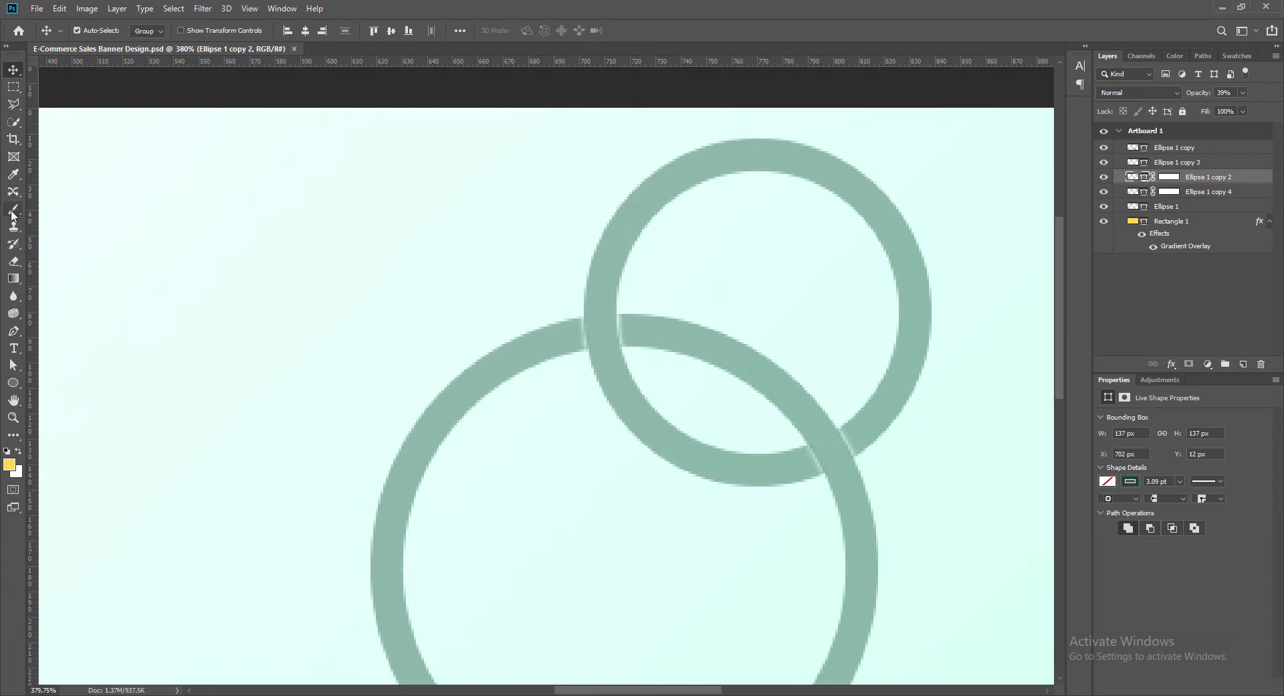
Paint white on the larger ring's layer mask to restore its edges on both sides of the upper-left intersection
{"action": "left_click", "coordinate": [10, 464]}
{"action": "left_click", "coordinate": [860, 480]}
{"action": "left_click", "coordinate": [1075, 301]}
{"action": "left_click", "coordinate": [580, 349], "text": "ctrl"}
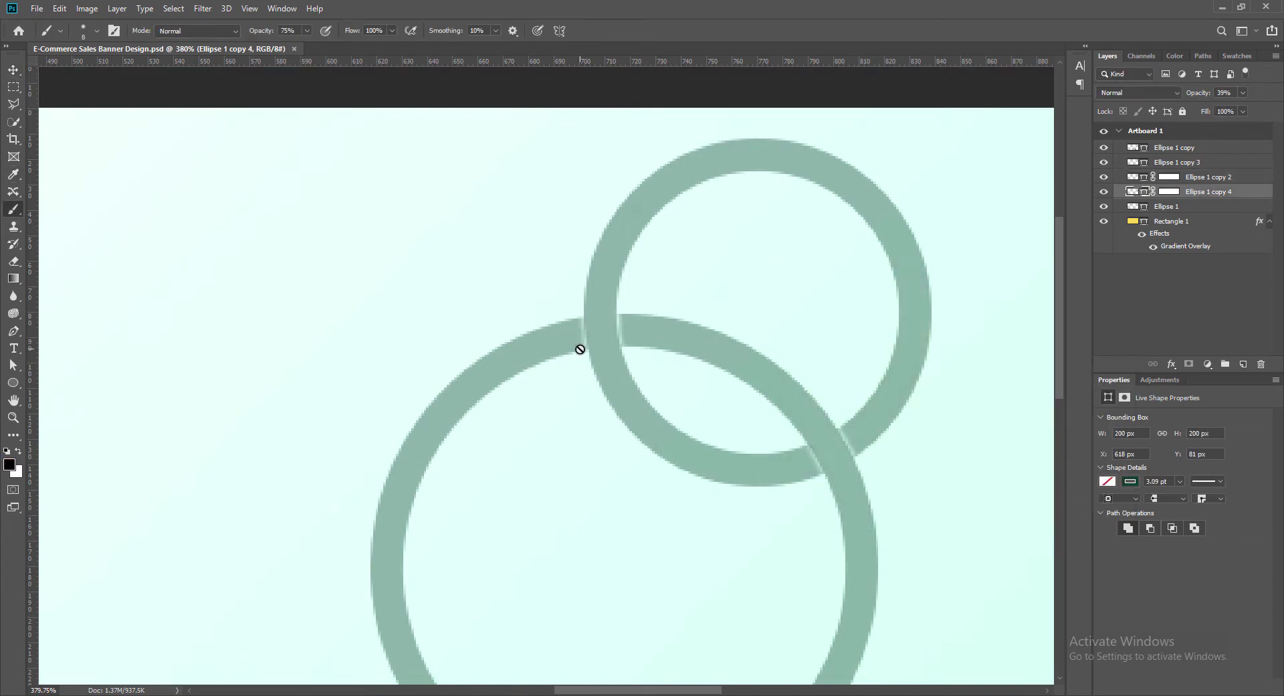
{"action": "left_click", "coordinate": [1169, 191]}
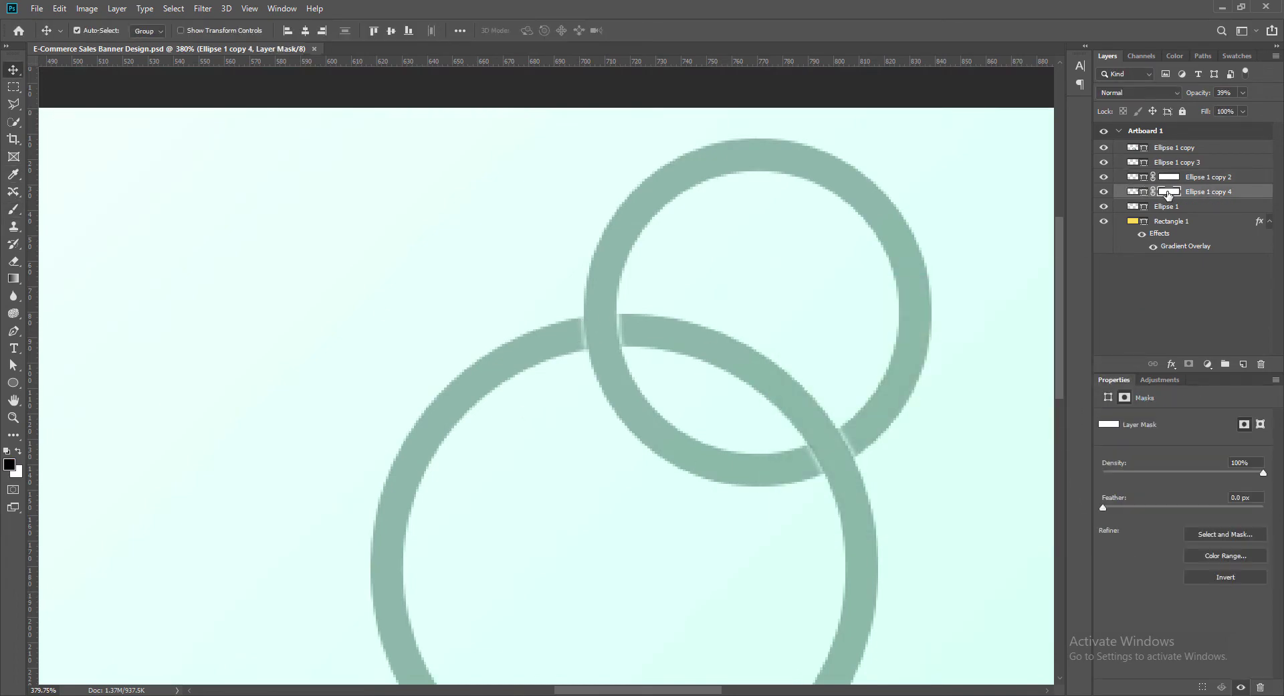
{"action": "scroll", "coordinate": [565, 333], "scroll_direction": "up", "scroll_amount": 5}
{"action": "scroll", "coordinate": [580, 349], "scroll_direction": "down", "scroll_amount": 1}
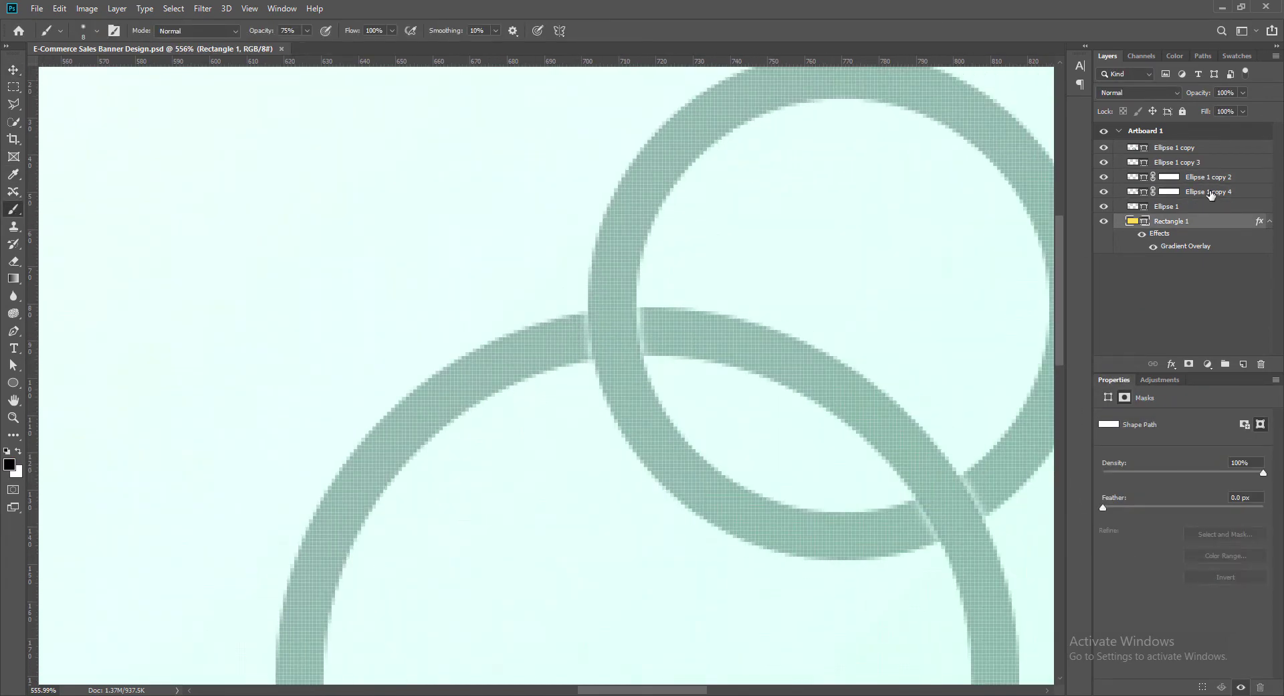
{"action": "left_click", "coordinate": [11, 465]}
{"action": "left_click", "coordinate": [784, 315]}
{"action": "left_click", "coordinate": [1077, 309]}
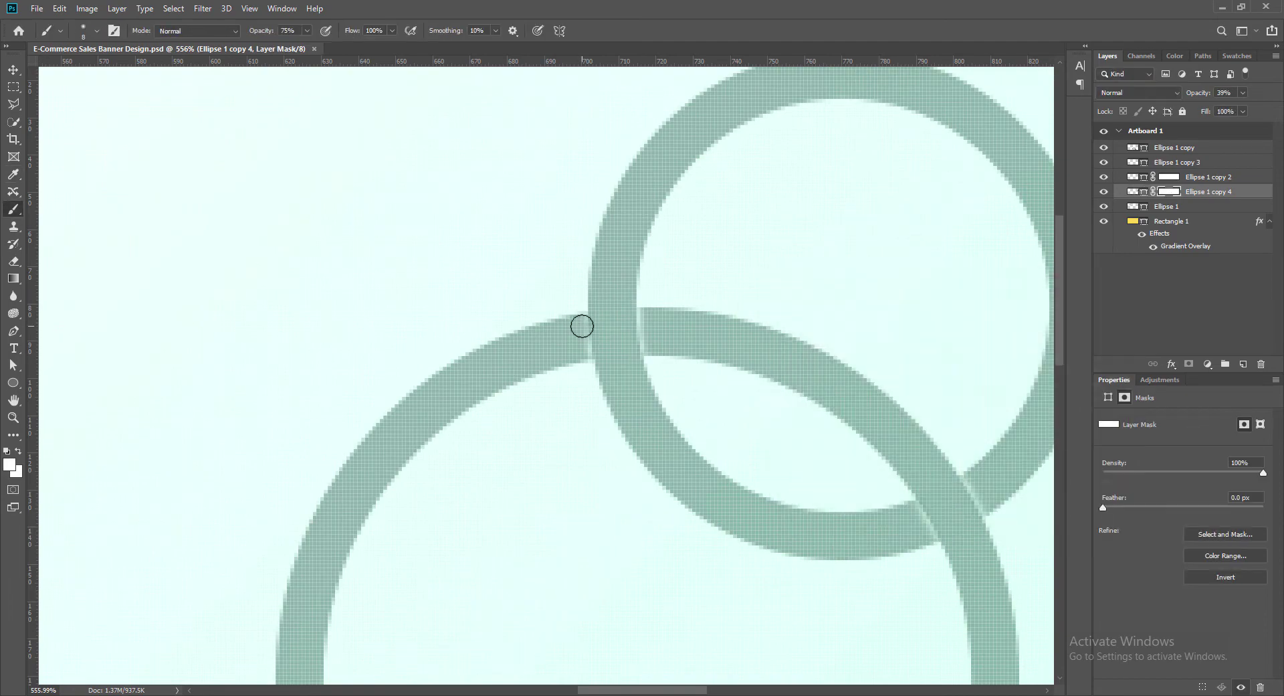
{"action": "left_click_drag", "start_coordinate": [582, 327], "coordinate": [582, 352]}
{"action": "left_click_drag", "start_coordinate": [648, 319], "coordinate": [654, 355]}
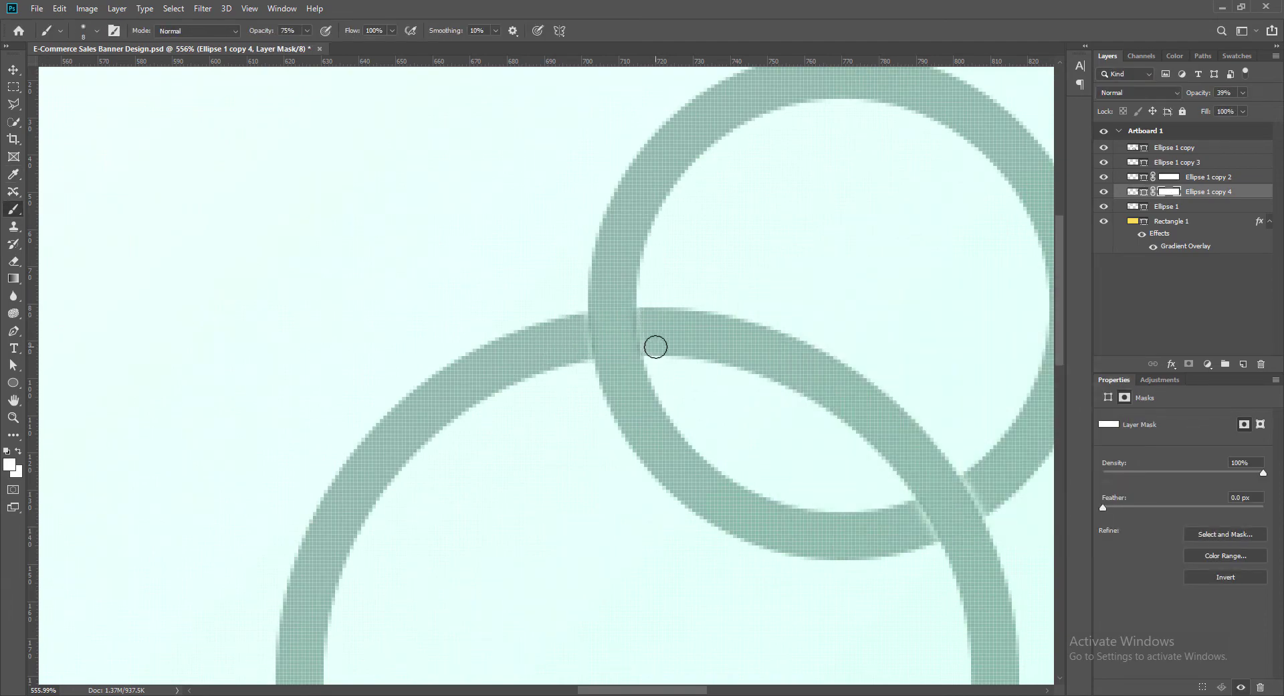
Paint white on the smaller ring's layer mask to restore its edges at the lower-right intersection
{"action": "left_click_drag", "start_coordinate": [900, 542], "coordinate": [587, 467]}
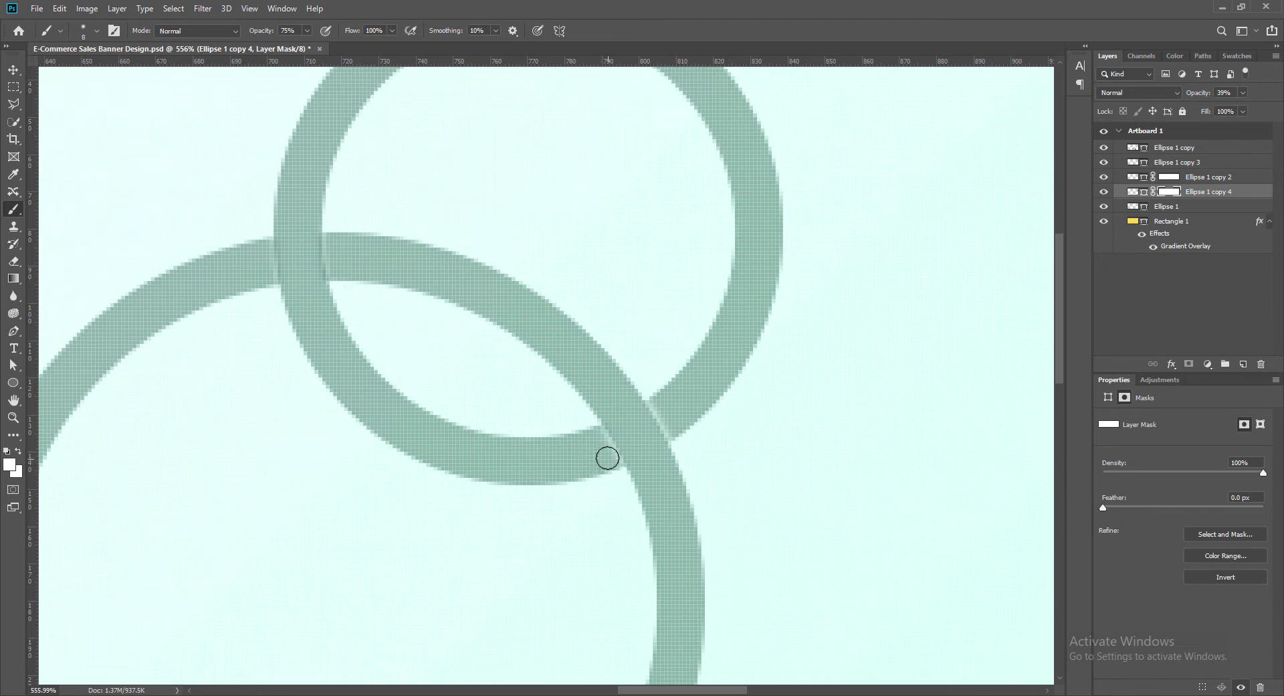
{"action": "key", "text": "v"}
{"action": "left_click", "coordinate": [1170, 178]}
{"action": "key", "text": "b"}
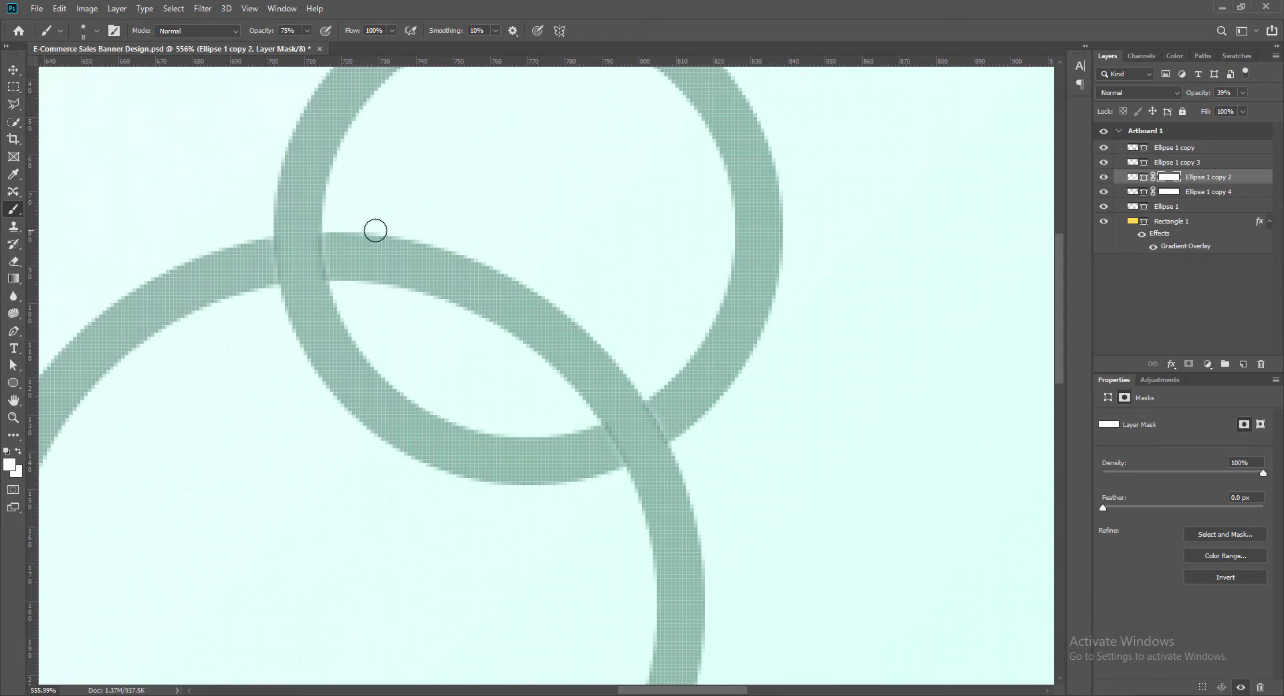
Switch the brush colour to black and retouch the larger ring's mask along the upper-left intersection
{"action": "key", "text": "alt+bracketleft"}
{"action": "scroll", "coordinate": [669, 504], "scroll_direction": "down", "scroll_amount": 6}
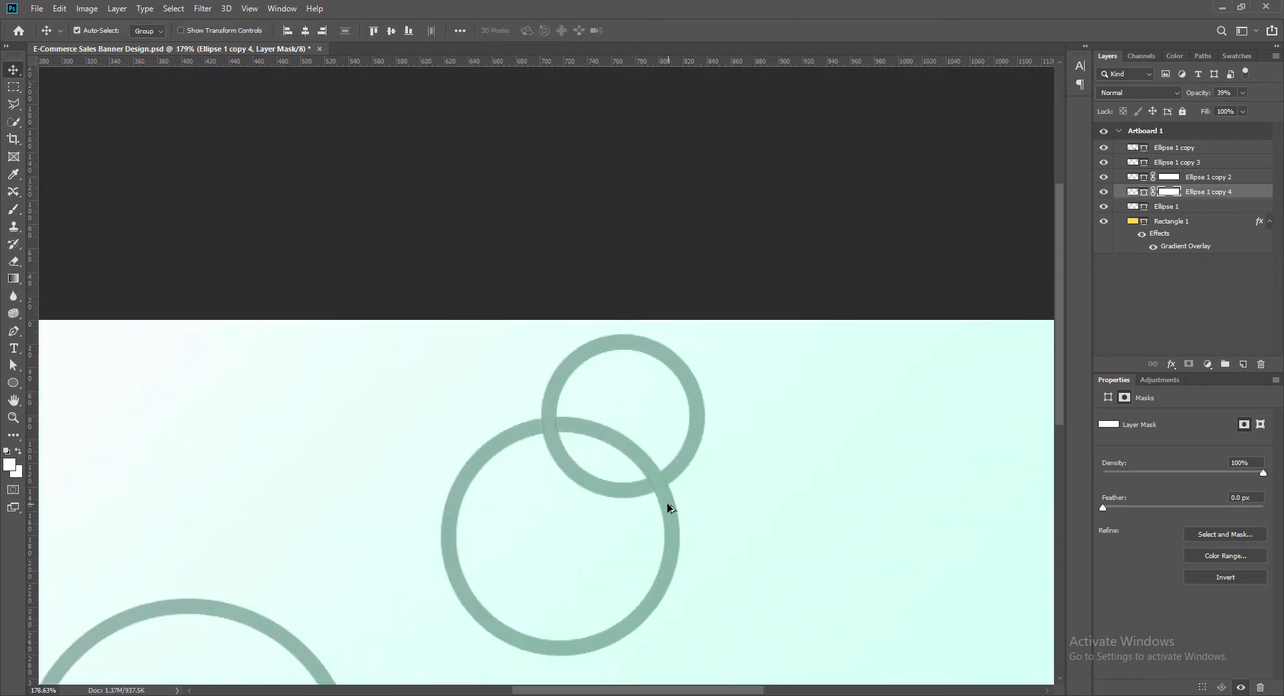
{"action": "scroll", "coordinate": [662, 488], "scroll_direction": "down", "scroll_amount": 3}
{"action": "scroll", "coordinate": [551, 249], "scroll_direction": "up", "scroll_amount": 7}
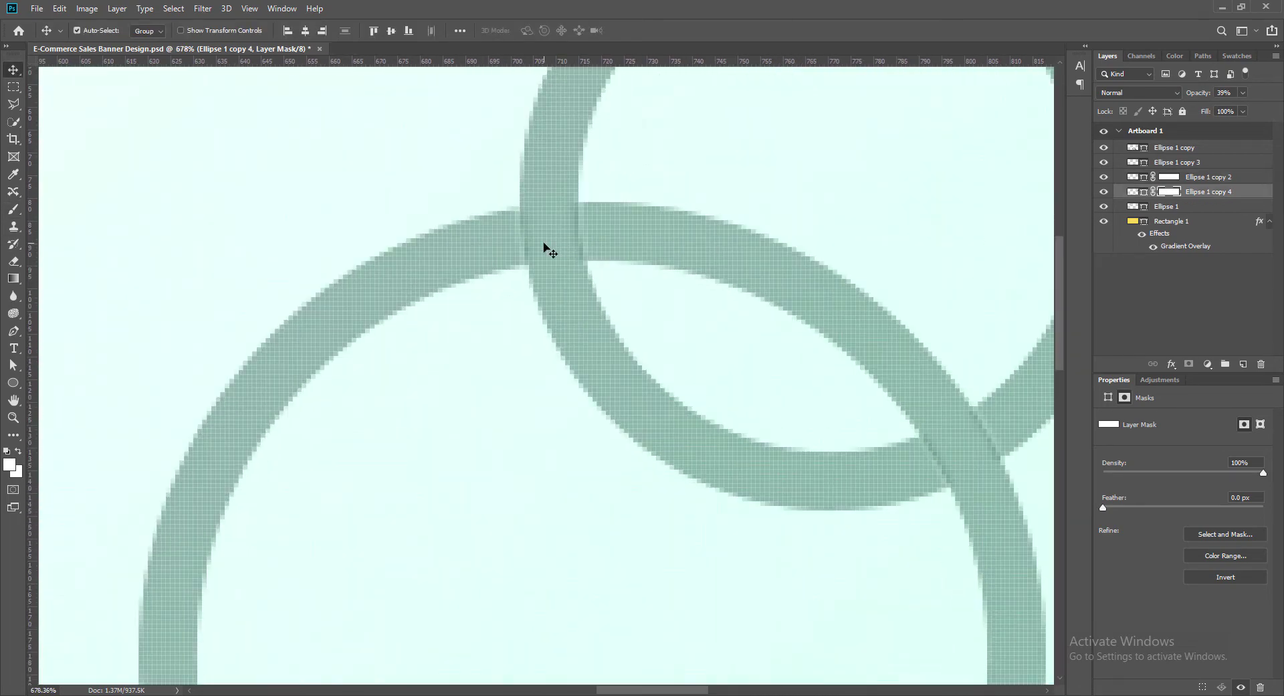
{"action": "key", "text": "b"}
{"action": "left_click", "coordinate": [9, 464]}
{"action": "left_click", "coordinate": [780, 480]}
{"action": "left_click", "coordinate": [1072, 307]}
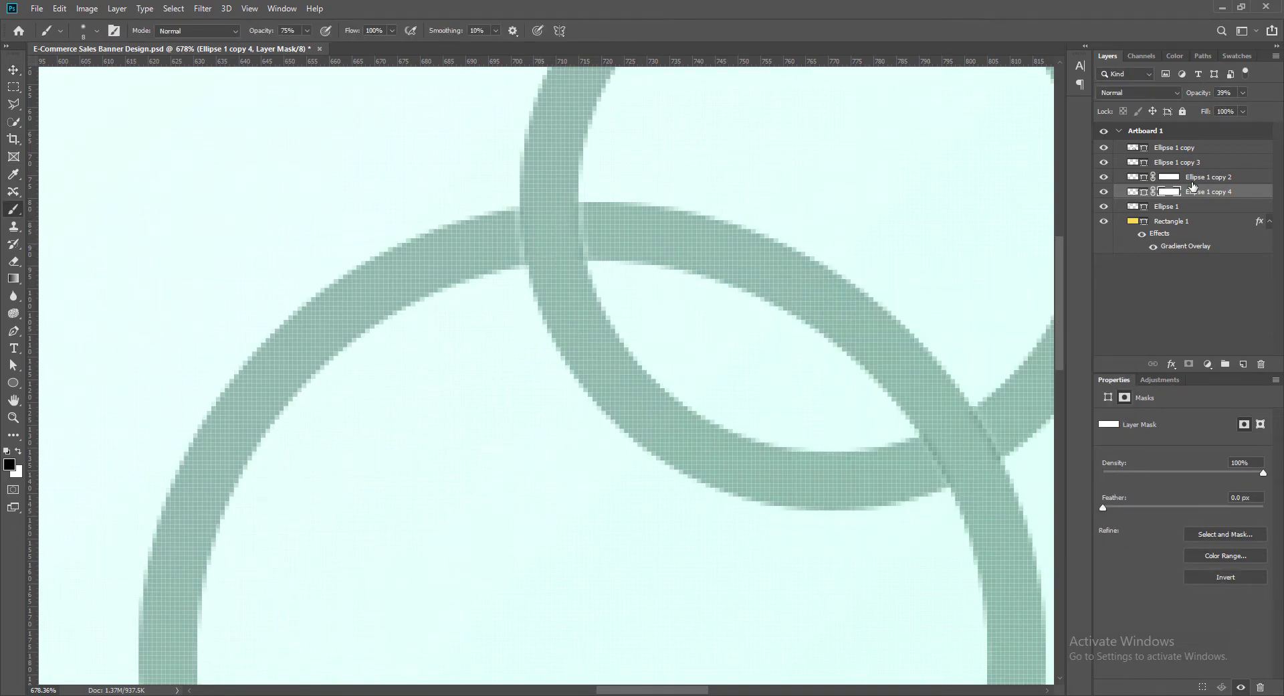
Retouch both interlocked rings' layer masks at their intersections with a white 6 px brush and save the banner
{"action": "left_click", "coordinate": [1194, 180]}
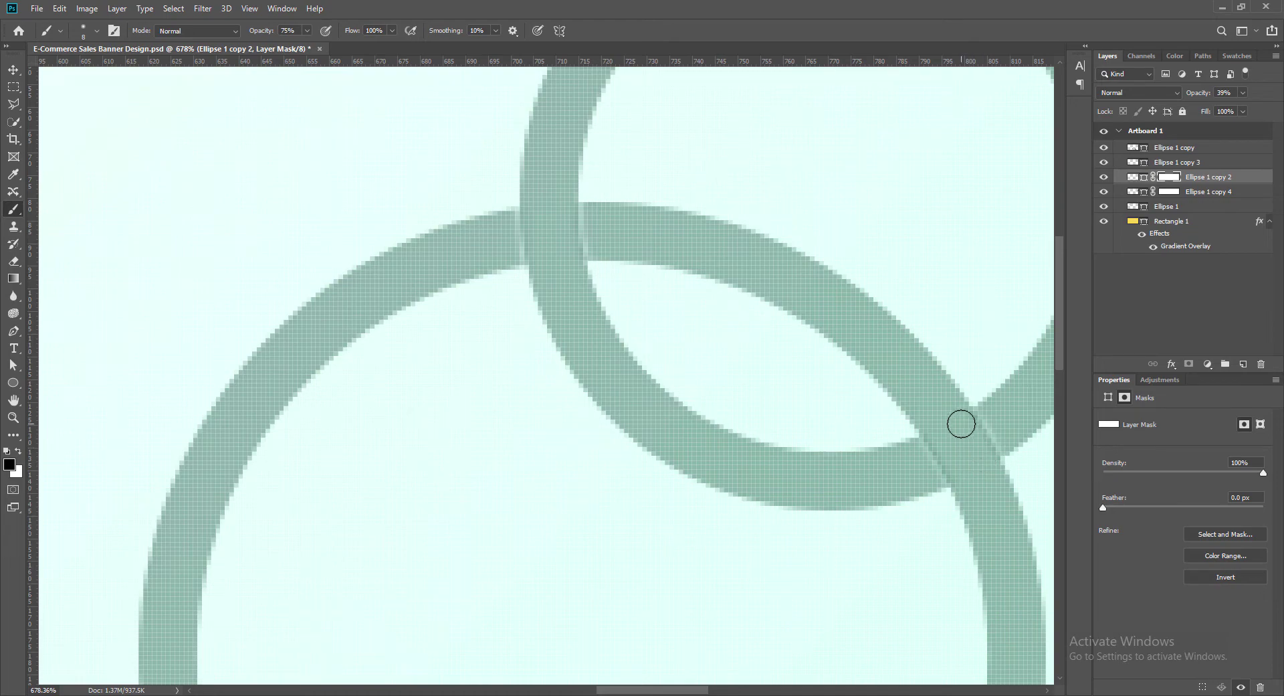
{"action": "left_click", "coordinate": [9, 464]}
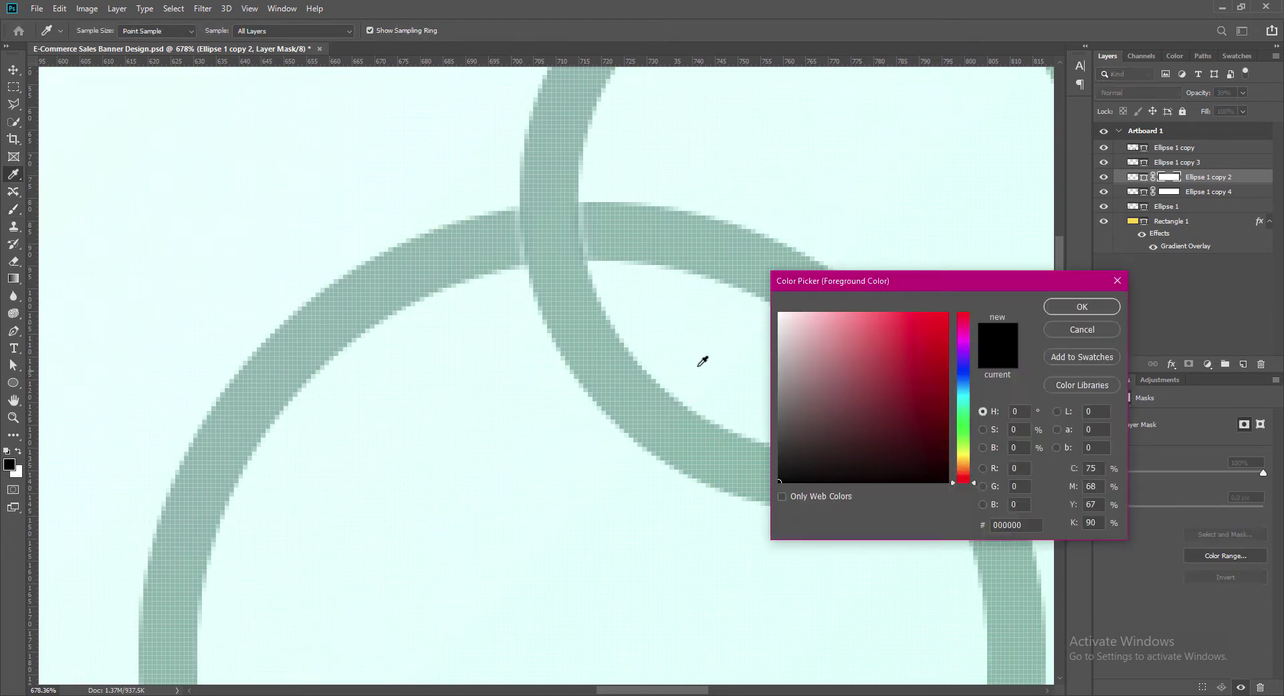
{"action": "left_click", "coordinate": [779, 315]}
{"action": "left_click", "coordinate": [1081, 306]}
{"action": "key", "text": "["}
{"action": "key", "text": "["}
{"action": "left_click", "coordinate": [1170, 192]}
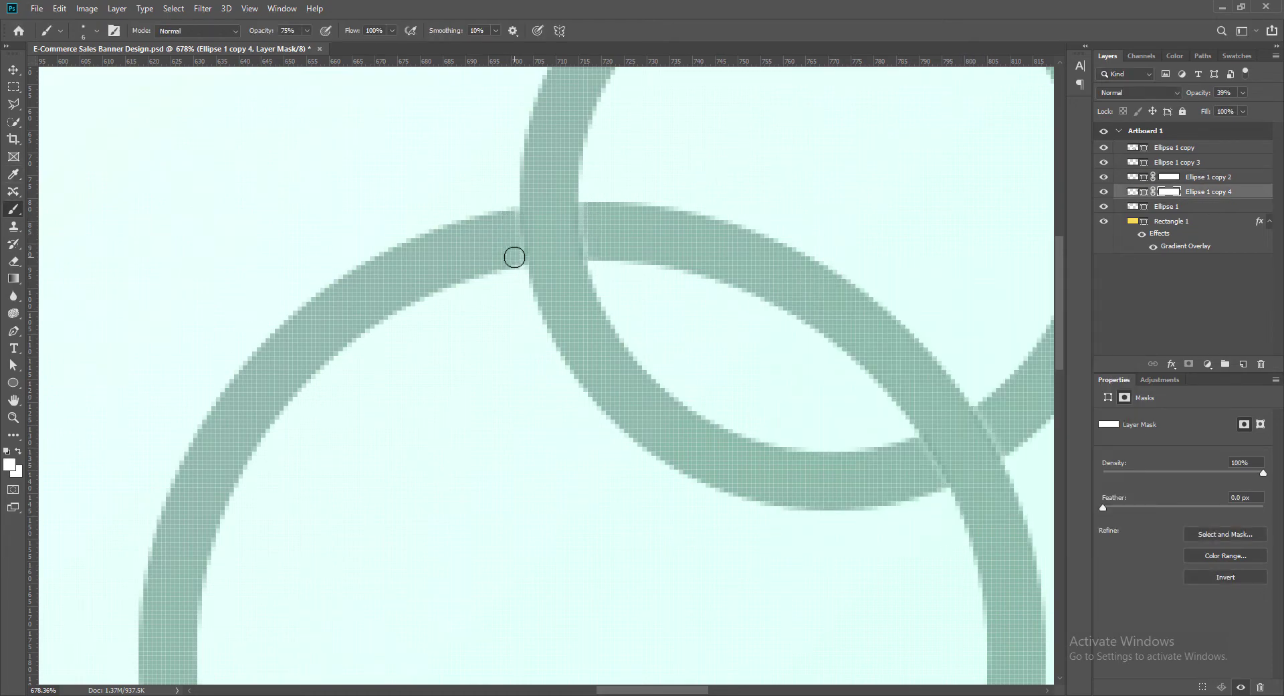
{"action": "left_click", "coordinate": [1170, 176]}
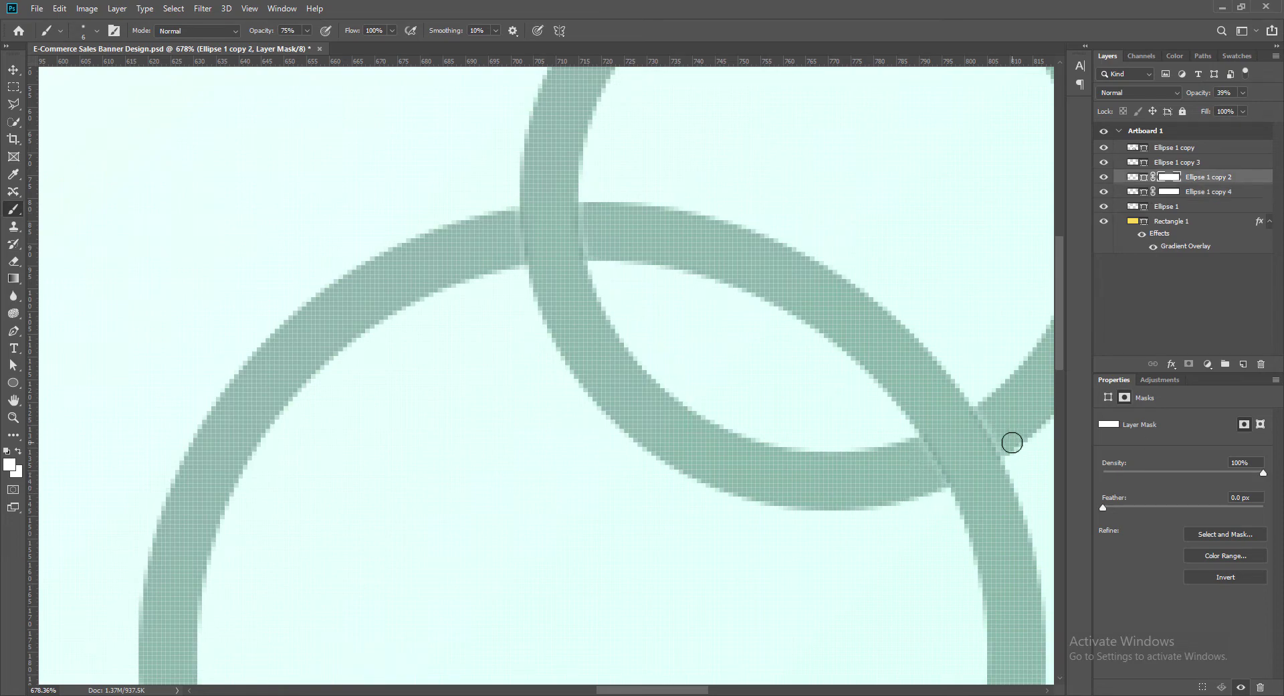
{"action": "key", "text": "v"}
{"action": "key", "text": "ctrl+0"}
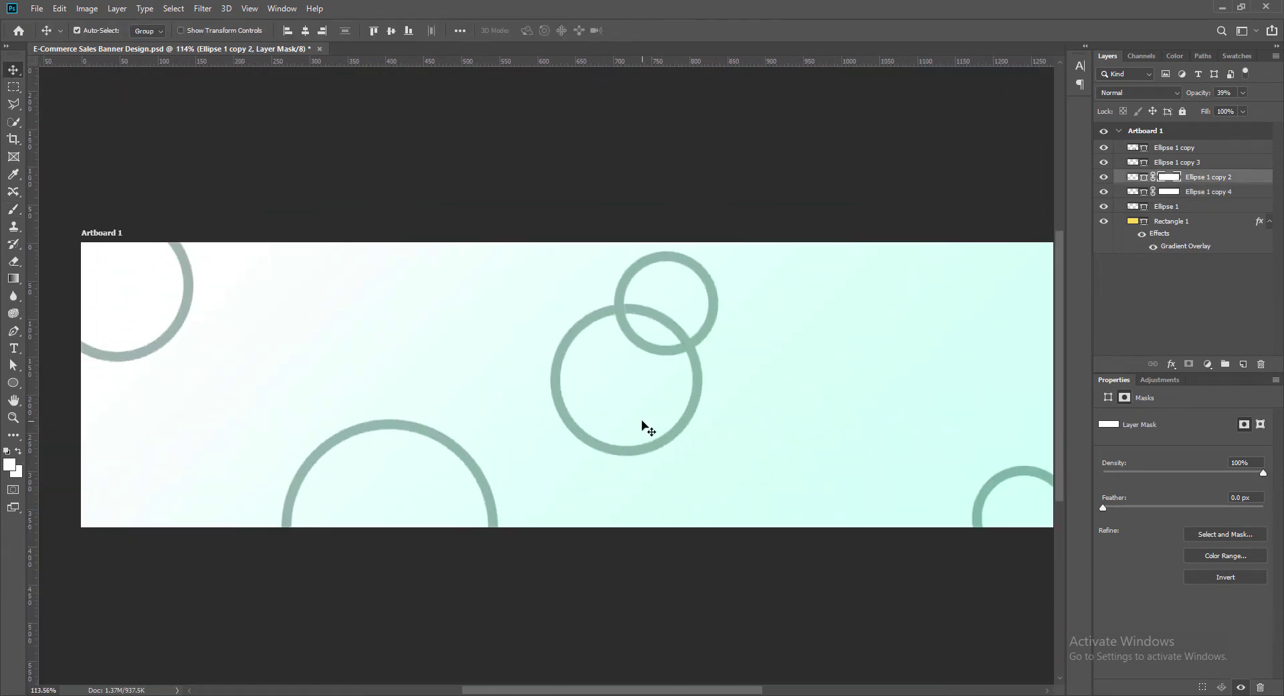
{"action": "key", "text": "ctrl+s"}
Group the two interlocked ring layers and place a duplicate of the group to the right of the original
{"action": "left_click", "coordinate": [1126, 192], "text": "shift"}
{"action": "key", "text": "ctrl+g"}
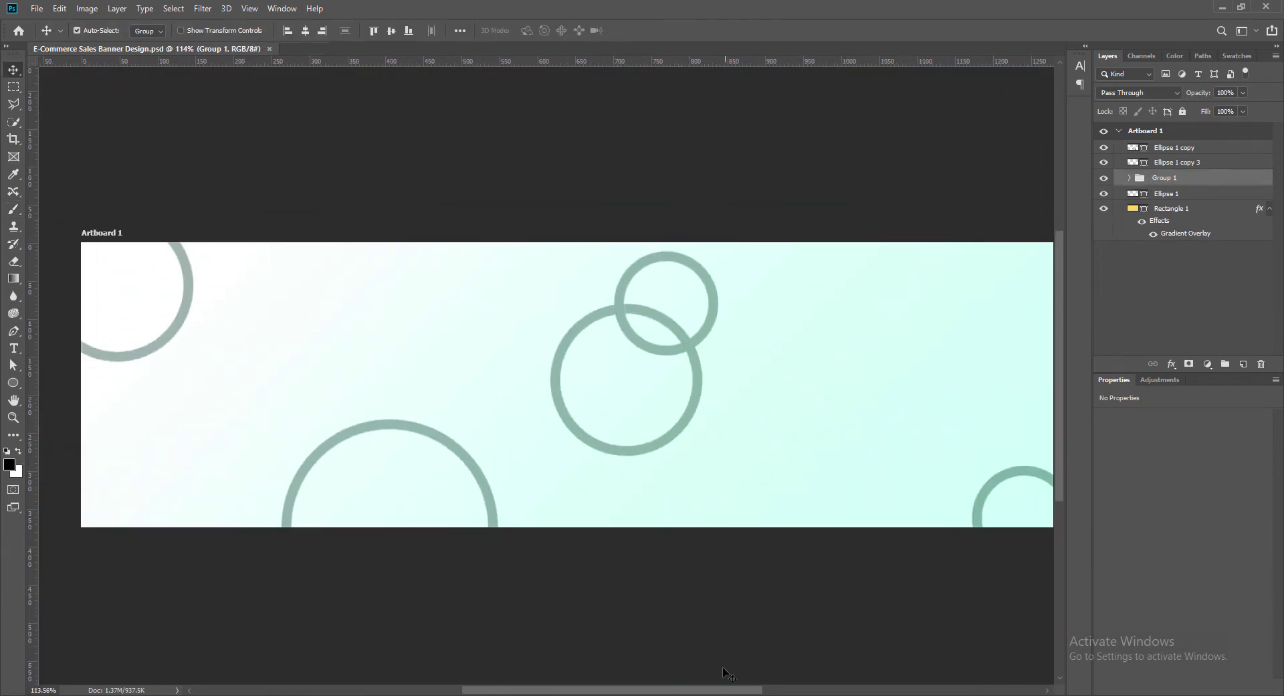
{"action": "left_click_drag", "start_coordinate": [699, 398], "coordinate": [875, 400]}
{"action": "key", "text": "ctrl+t"}
{"action": "right_click", "coordinate": [856, 338]}
{"action": "left_click", "coordinate": [893, 463]}
{"action": "left_click_drag", "start_coordinate": [727, 255], "coordinate": [771, 308]}
{"action": "key", "text": "Return"}
{"action": "key", "text": "ctrl+z"}
Rotate the duplicated ring group 180° and move it to the banner's upper-left area, partly beyond the top edge
{"action": "key", "text": "ctrl+t"}
{"action": "right_click", "coordinate": [840, 318]}
{"action": "left_click", "coordinate": [877, 444]}
{"action": "key", "text": "Return"}
{"action": "left_click_drag", "start_coordinate": [877, 283], "coordinate": [416, 205]}
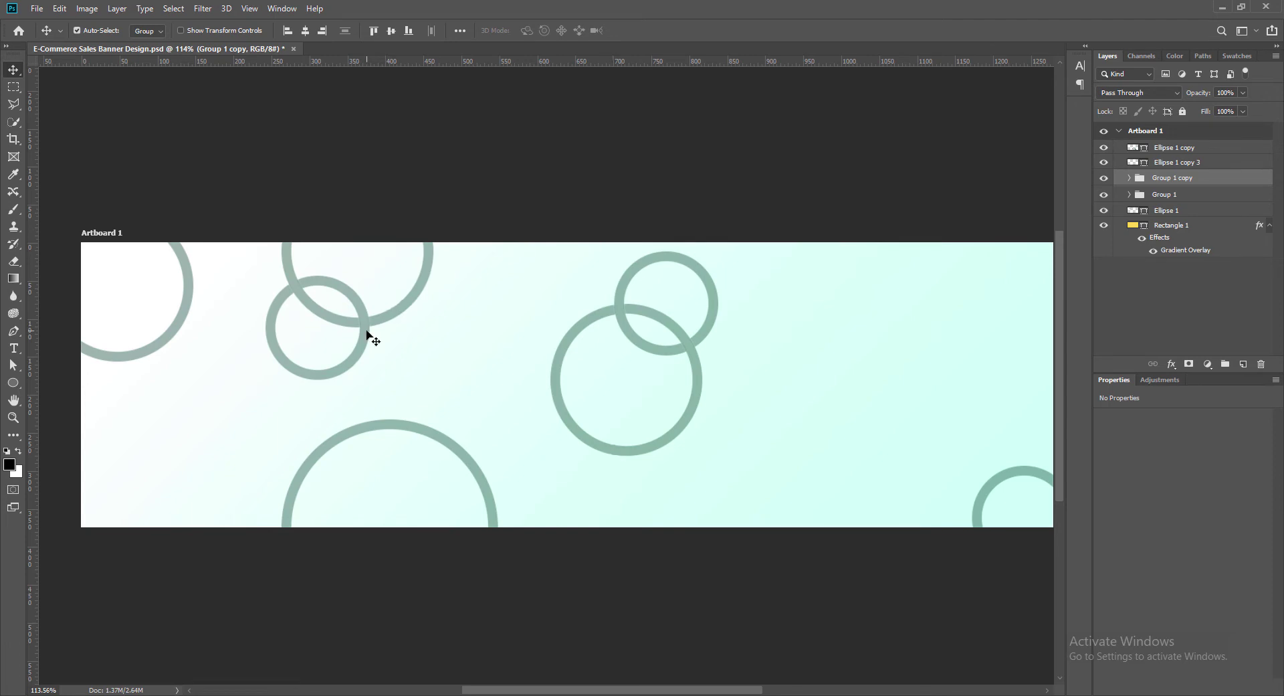
Duplicate the small lower-right ring to the lower-left edge and the large bottom ring to the top-right corner, and shift the central pair slightly down and right
{"action": "left_click_drag", "start_coordinate": [1044, 466], "coordinate": [123, 480]}
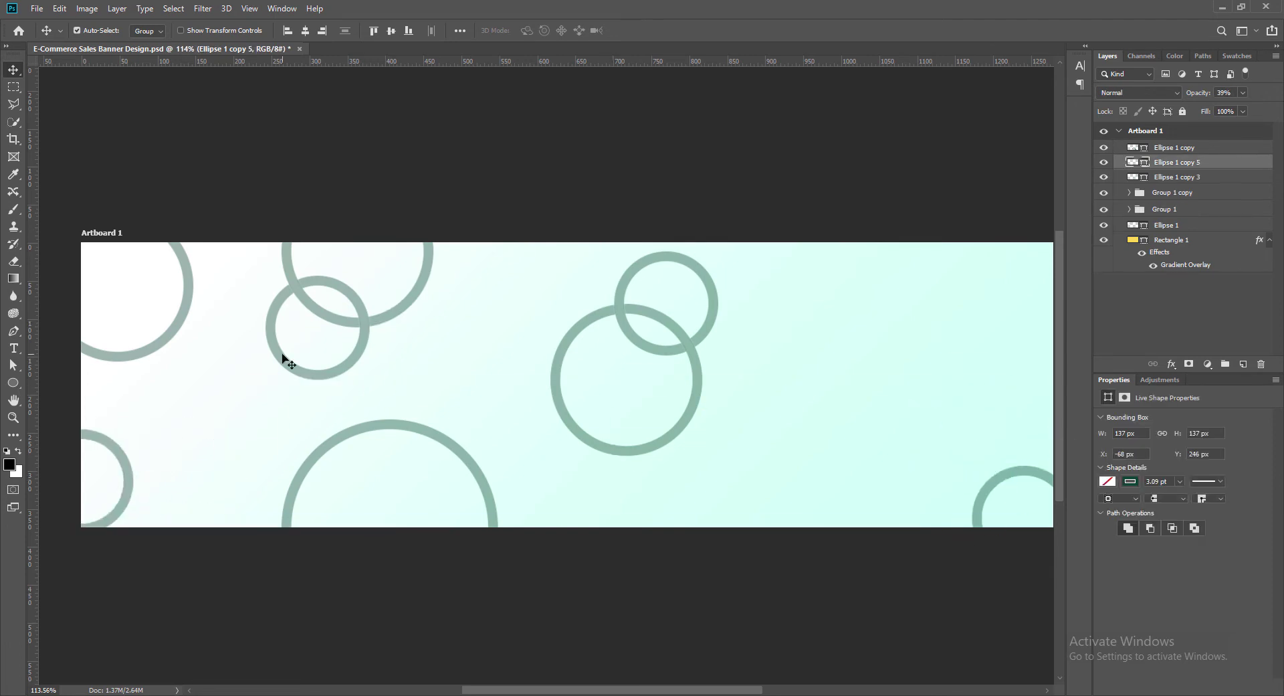
{"action": "left_click_drag", "start_coordinate": [493, 495], "coordinate": [913, 312], "text": "alt"}
{"action": "left_click_drag", "start_coordinate": [626, 450], "coordinate": [726, 456]}
Set the opacity of the ring in the banner's upper-left corner to 30%
{"action": "left_click", "coordinate": [1129, 223]}
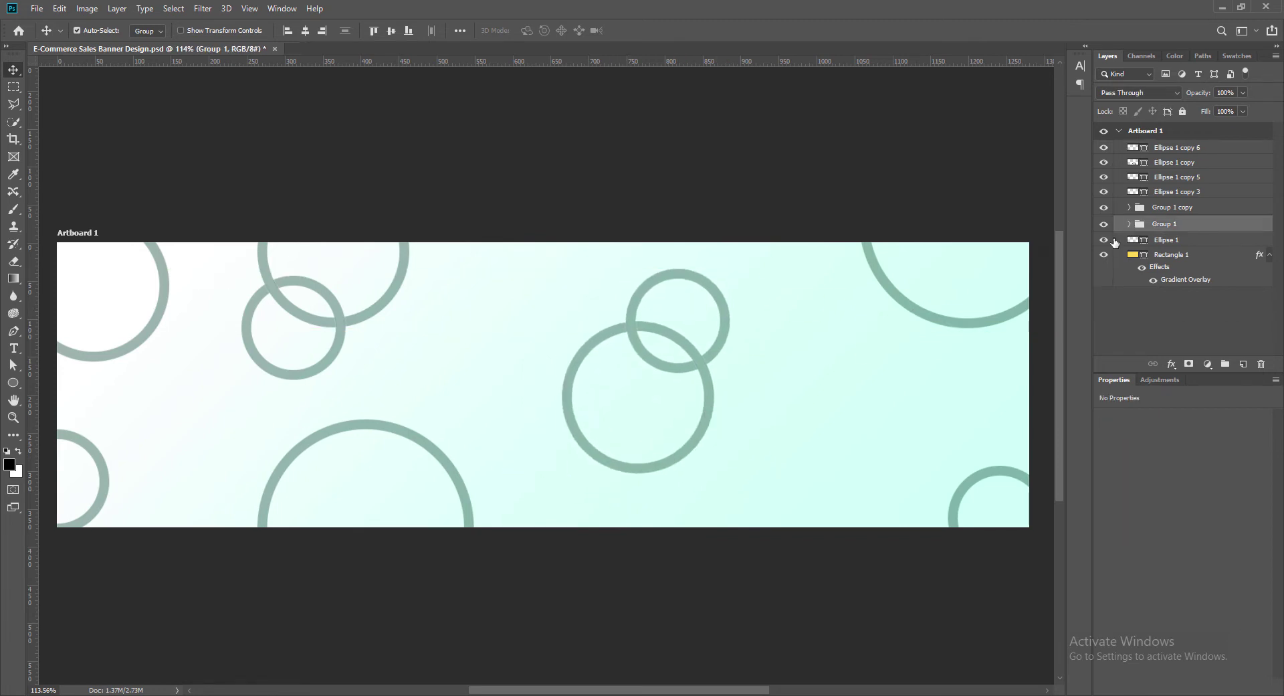
{"action": "left_click", "coordinate": [1171, 239]}
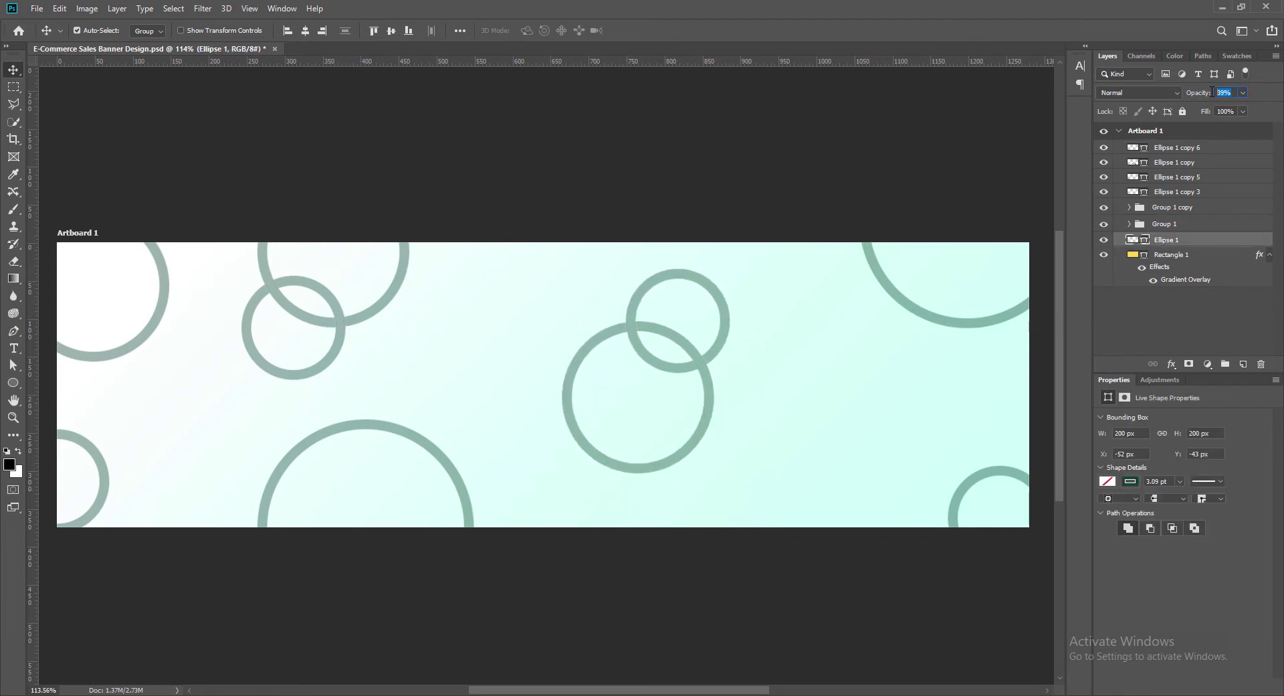
{"action": "type", "text": "30"}
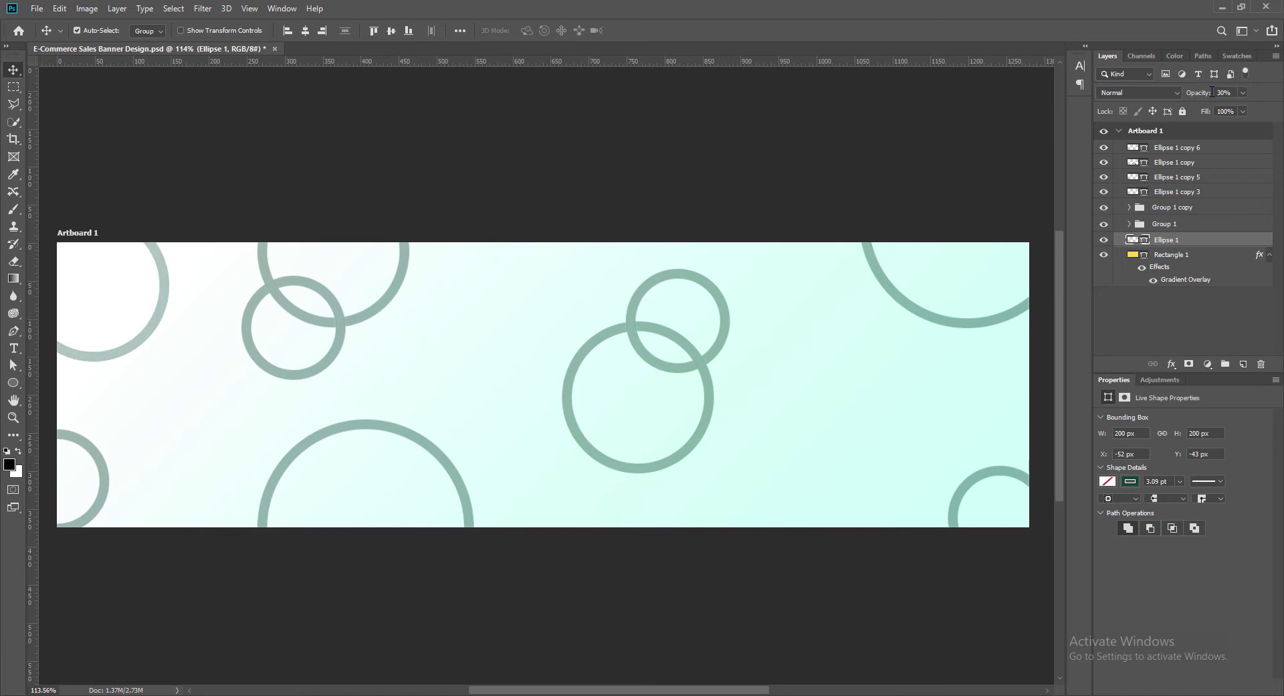
Try reducing the opacity of both interlocked ring groups to 30%
{"action": "left_click", "coordinate": [1168, 225]}
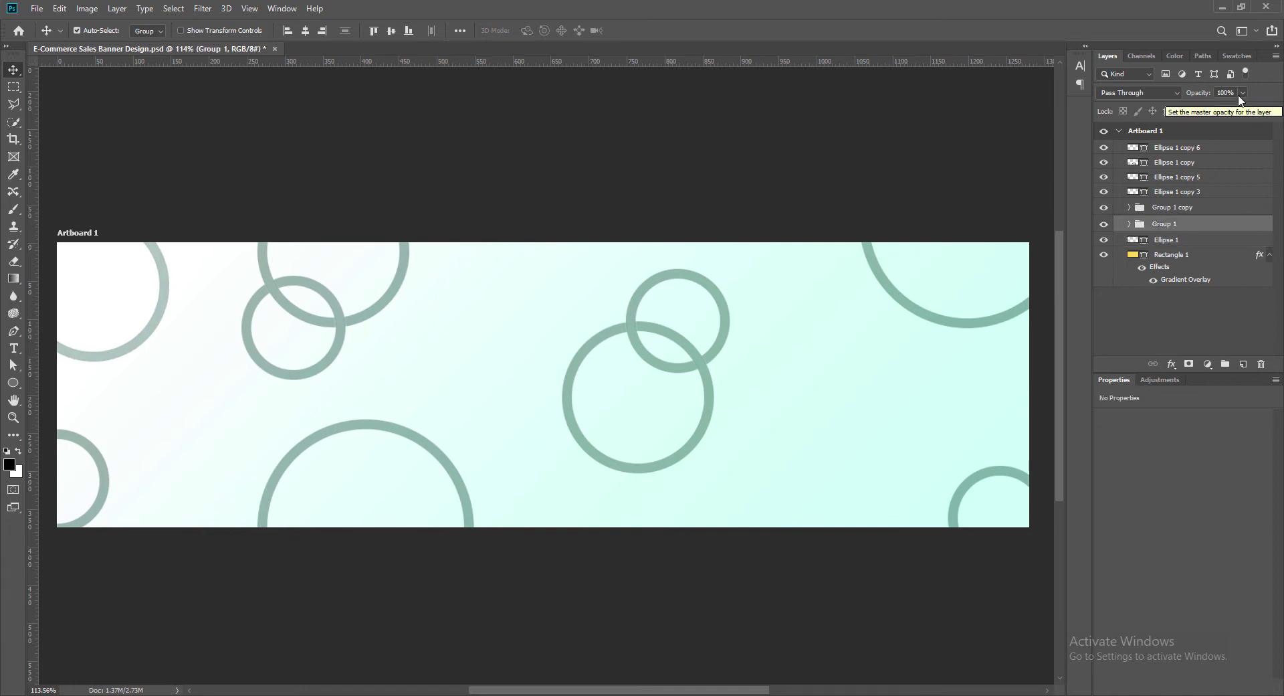
{"action": "key", "text": "3"}
{"action": "key", "text": "alt+bracketright"}
{"action": "key", "text": "3"}
{"action": "key", "text": "alt+bracketright"}
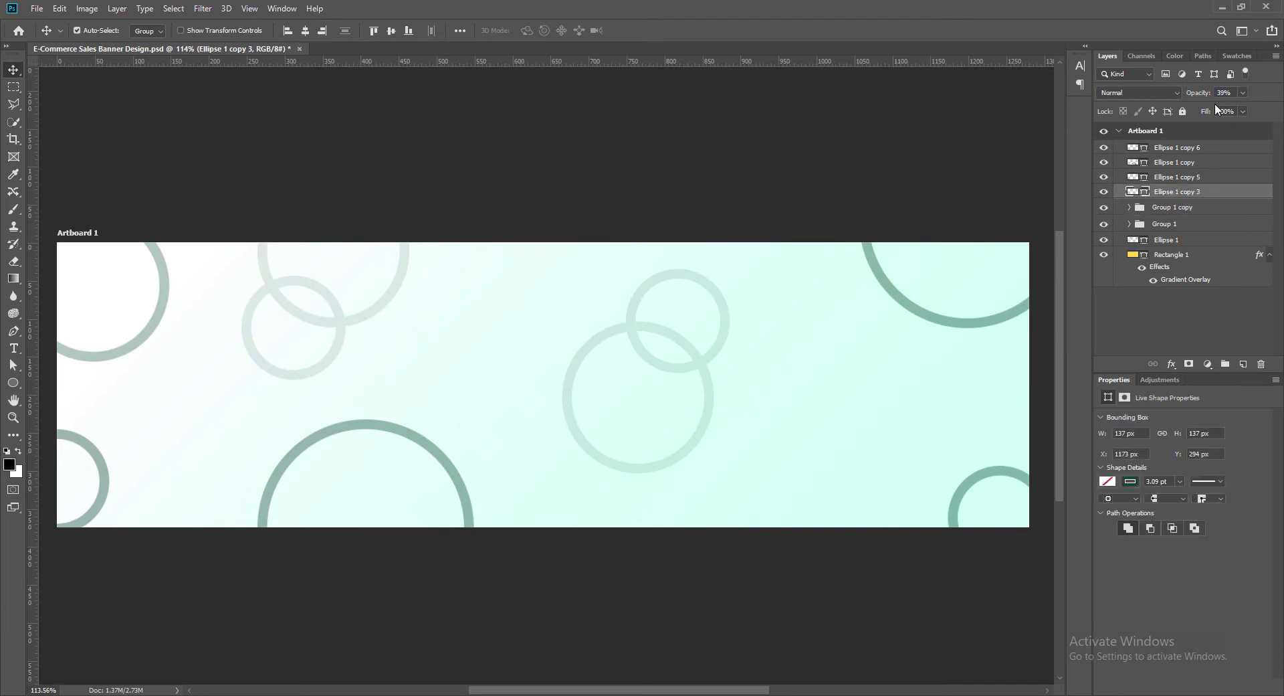
{"action": "key", "text": "3"}
{"action": "key", "text": "3"}
{"action": "key", "text": "9"}
{"action": "left_click", "coordinate": [1174, 213]}
{"action": "left_click", "coordinate": [1164, 225]}
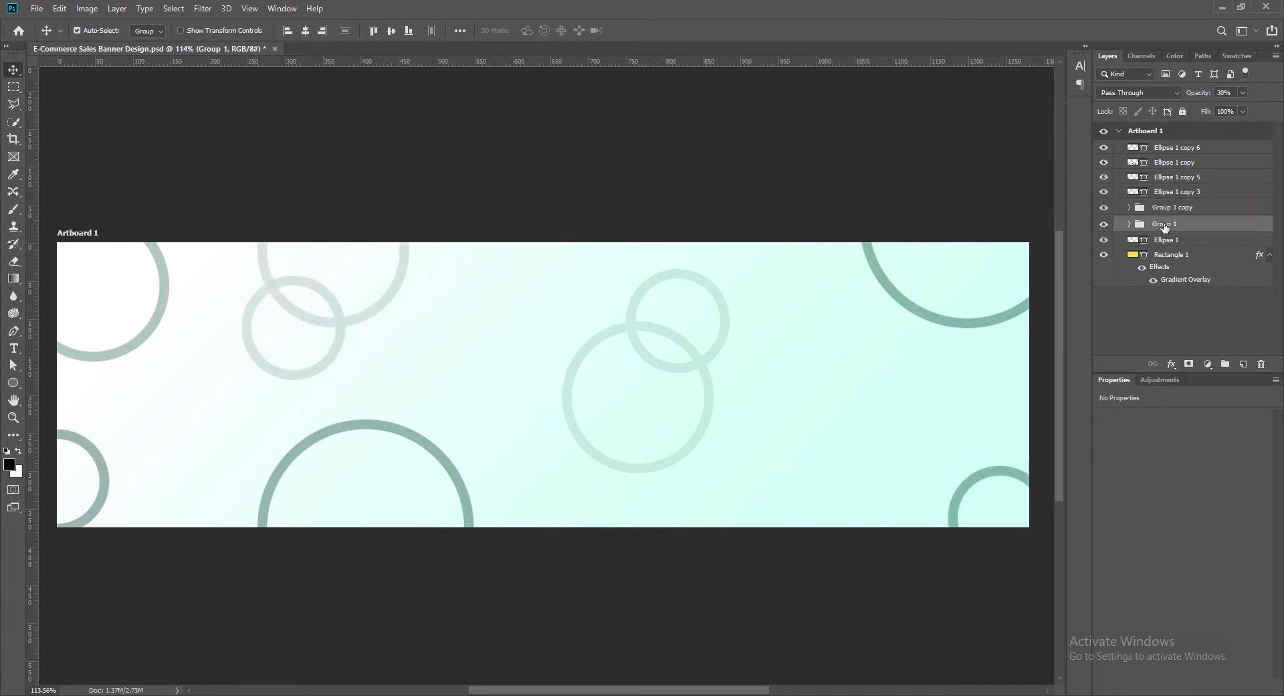
{"action": "key", "text": "3"}
{"action": "key", "text": "9"}
Reduce the opacity of the remaining single rings along the banner's edges to match the upper-left ring's 30%
{"action": "left_click", "coordinate": [104, 468], "text": "ctrl"}
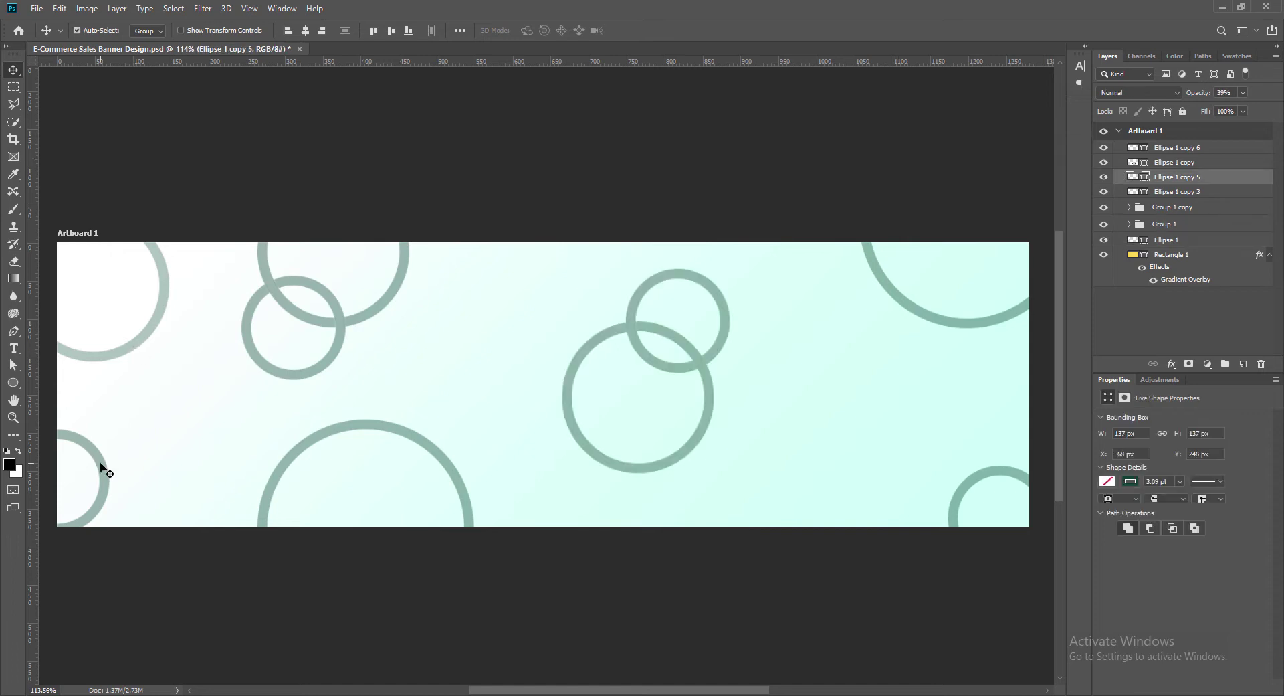
{"action": "left_click", "coordinate": [1227, 162]}
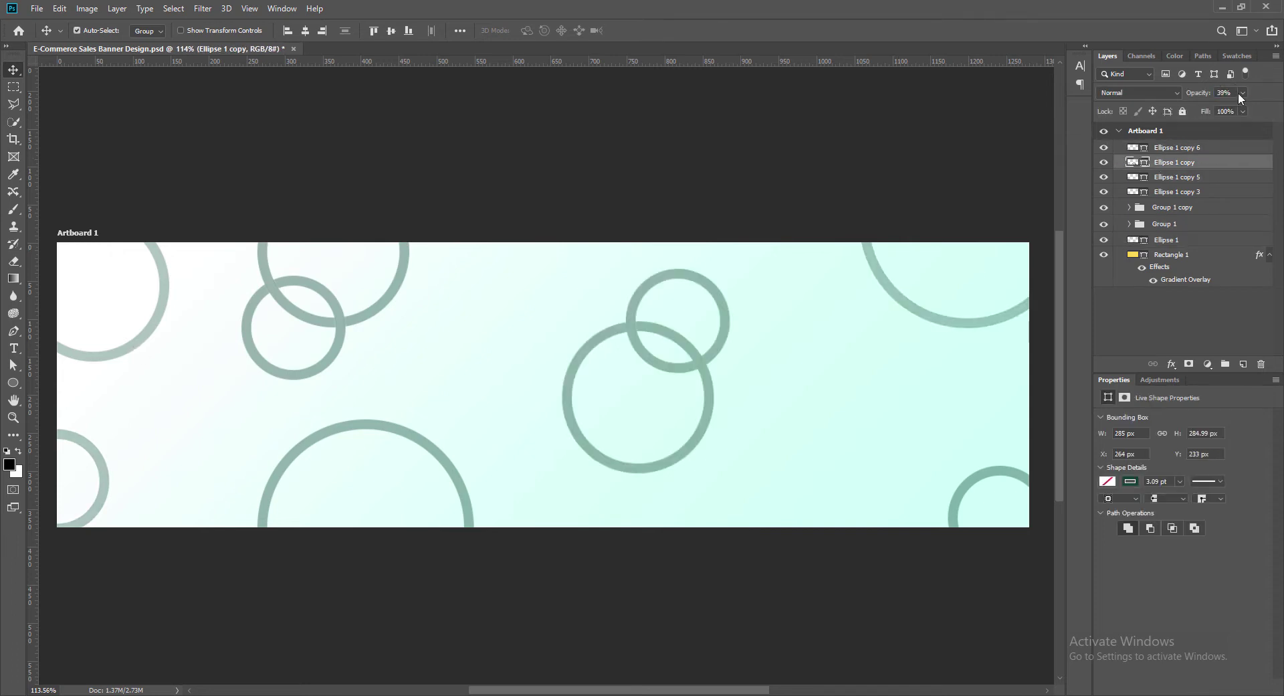
{"action": "left_click", "coordinate": [1177, 176]}
{"action": "left_click", "coordinate": [1164, 192]}
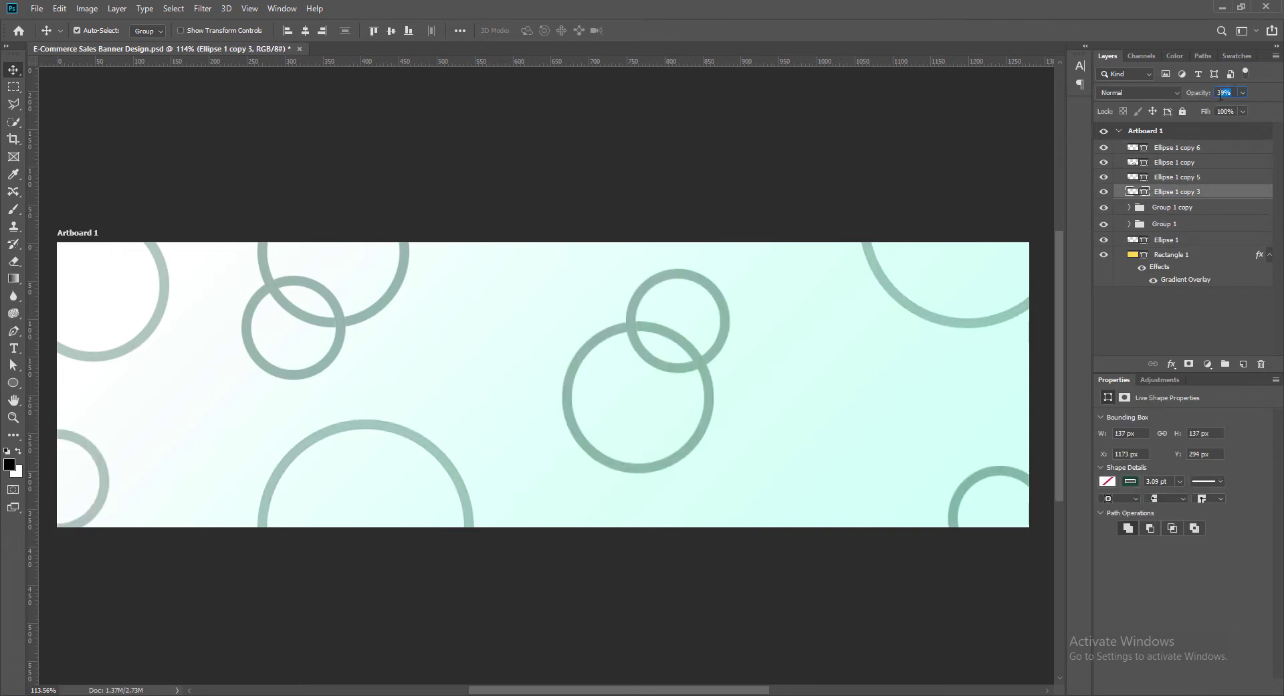
Lower the opacity of both interlocked ring groups, setting the central group to 59%
{"action": "left_click", "coordinate": [1137, 207]}
{"action": "left_click", "coordinate": [1227, 93]}
{"action": "type", "text": "30"}
{"action": "left_click_drag", "start_coordinate": [1243, 94], "coordinate": [1219, 110]}
{"action": "left_click", "coordinate": [1164, 223]}
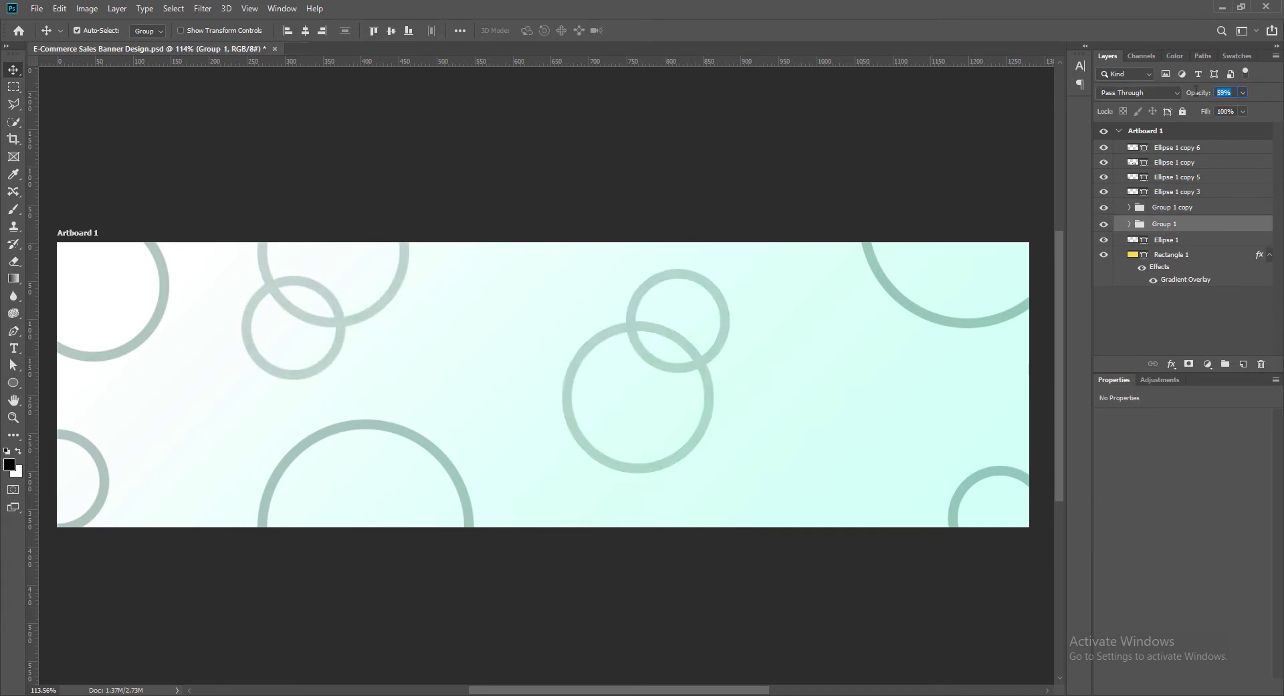
Draw a yellow circle near the banner's centre above the other layers and enlarge it to about 141 px in diameter
{"action": "key", "text": "ctrl+shift+alt+n"}
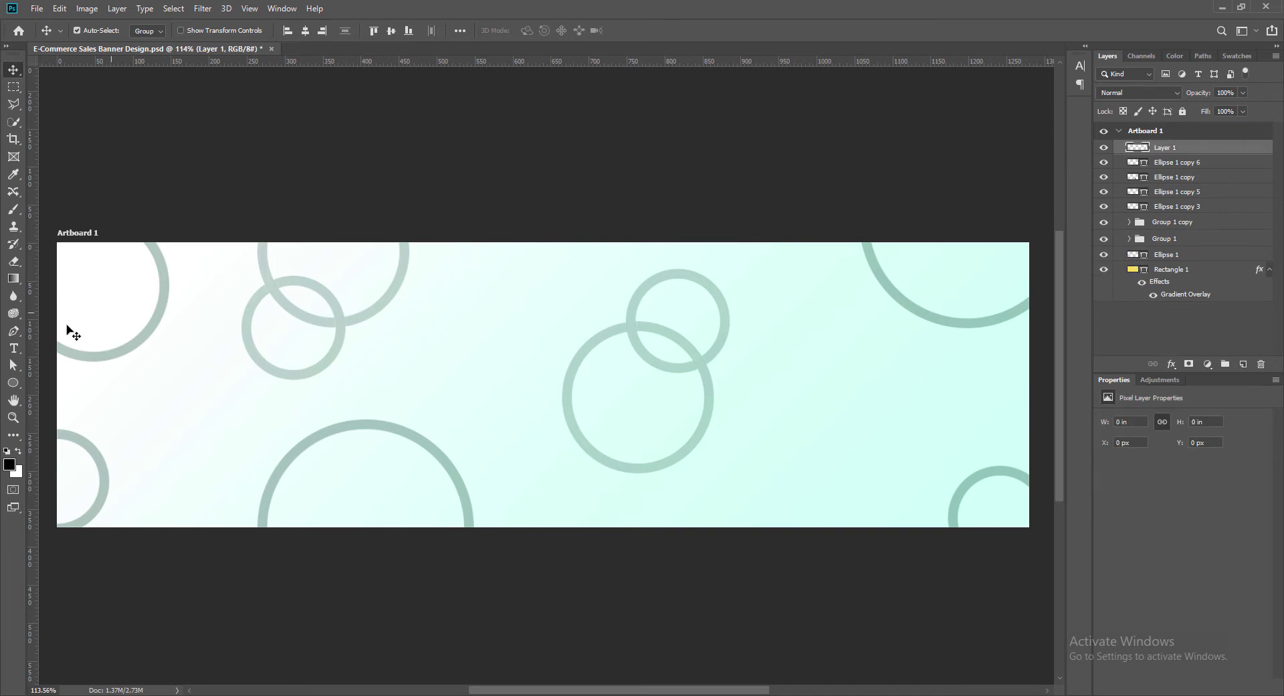
{"action": "left_click", "coordinate": [14, 384]}
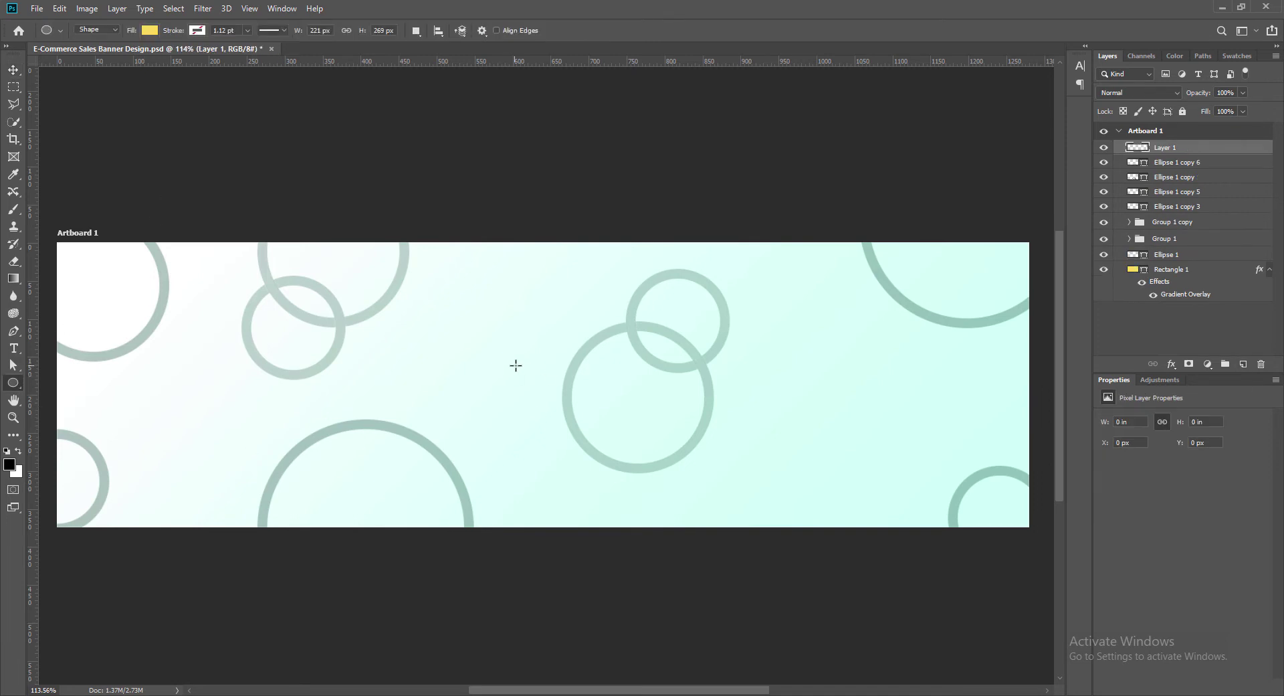
{"action": "left_click_drag", "start_coordinate": [472, 341], "coordinate": [531, 404]}
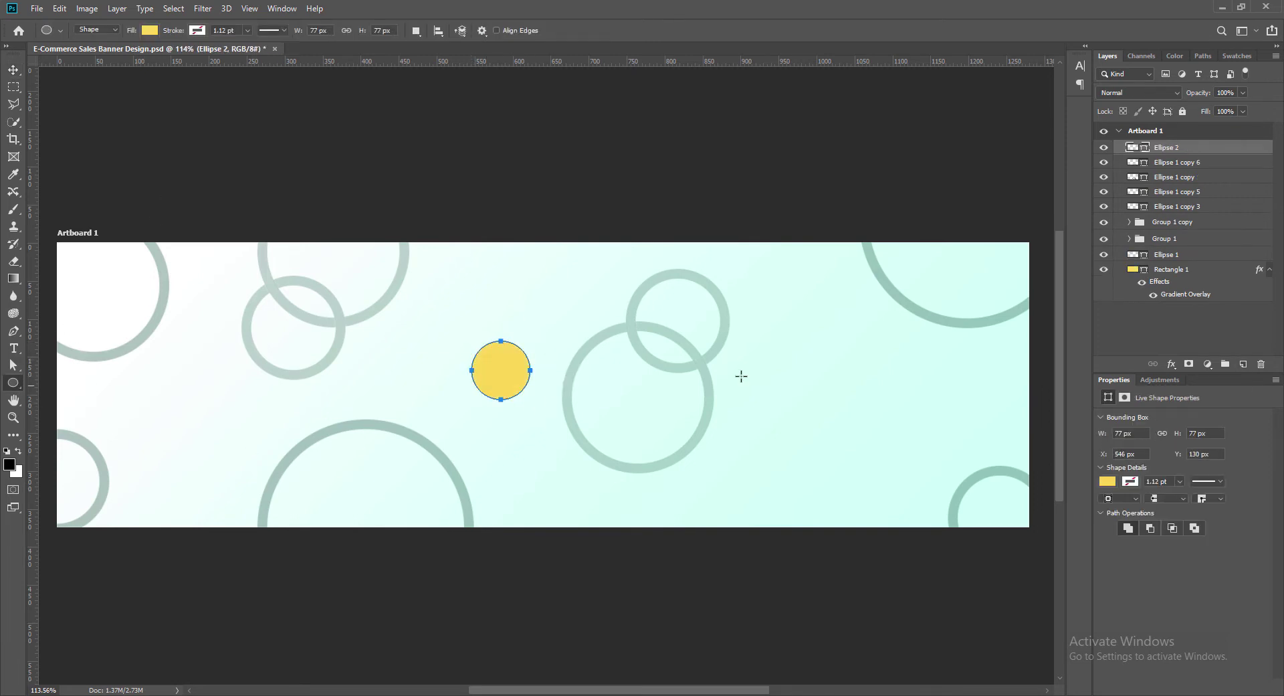
{"action": "key", "text": "v"}
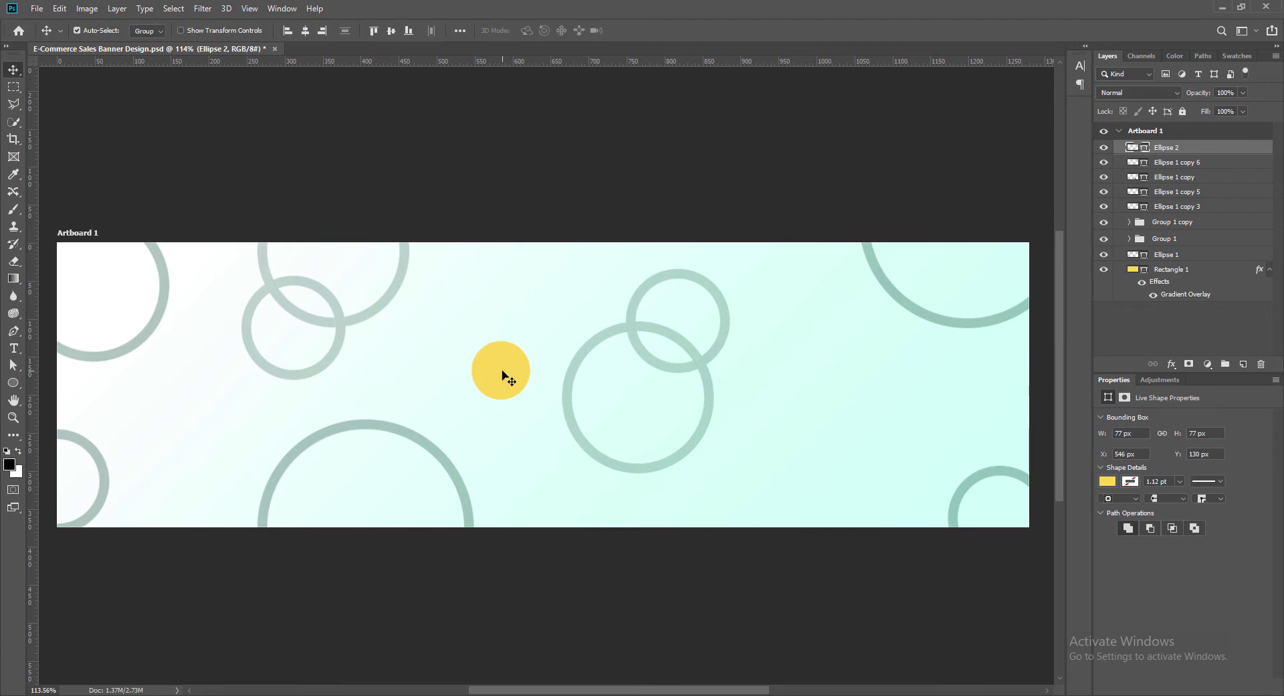
{"action": "key", "text": "ctrl+t"}
{"action": "left_click_drag", "start_coordinate": [529, 400], "coordinate": [574, 452]}
{"action": "left_click", "coordinate": [641, 30]}
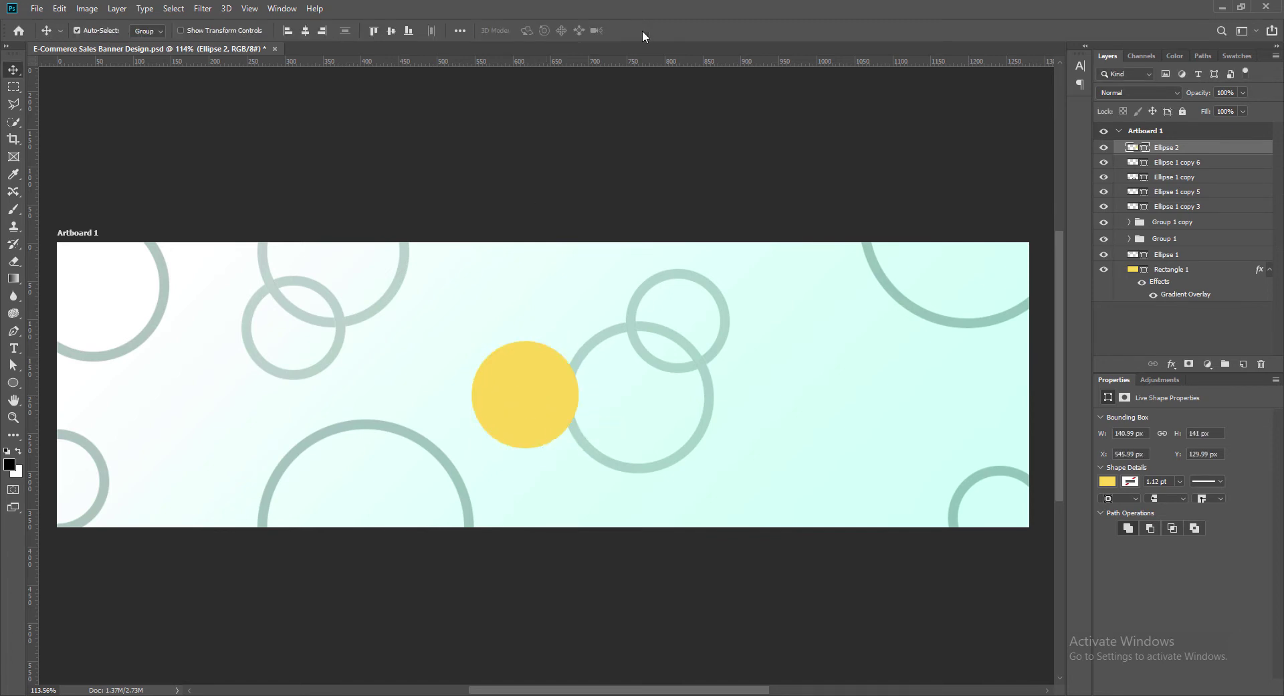
Remove the yellow circle's fill and give it a dark green stroke
{"action": "left_click", "coordinate": [1108, 482]}
{"action": "left_click", "coordinate": [1117, 506]}
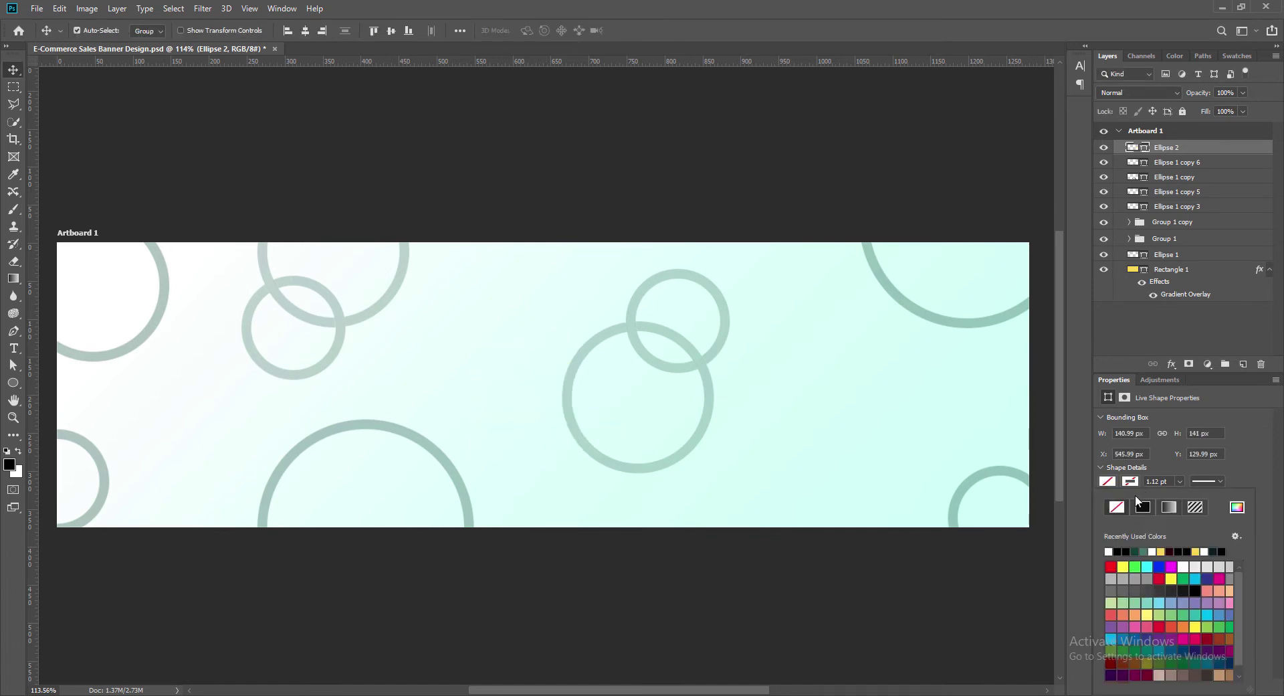
{"action": "left_click", "coordinate": [1237, 507]}
{"action": "left_click", "coordinate": [1084, 312]}
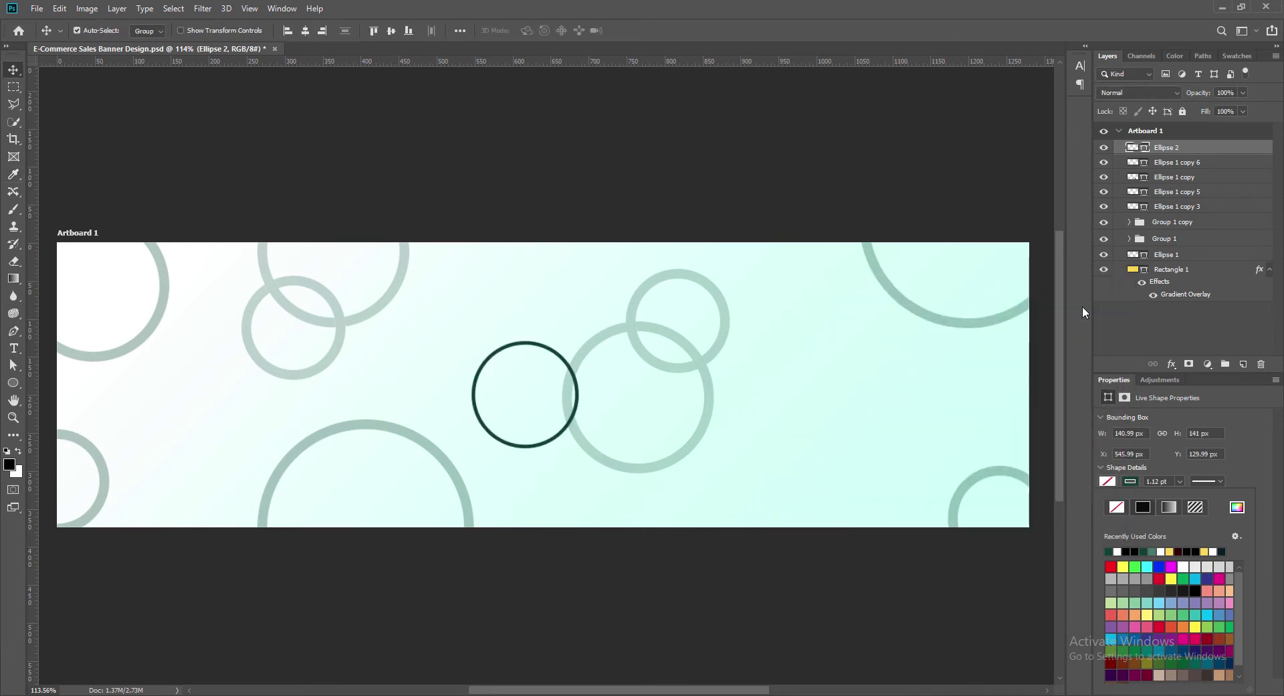
Adjust the dark green circle's stroke width to 2.3 pt
{"action": "left_click", "coordinate": [1168, 482]}
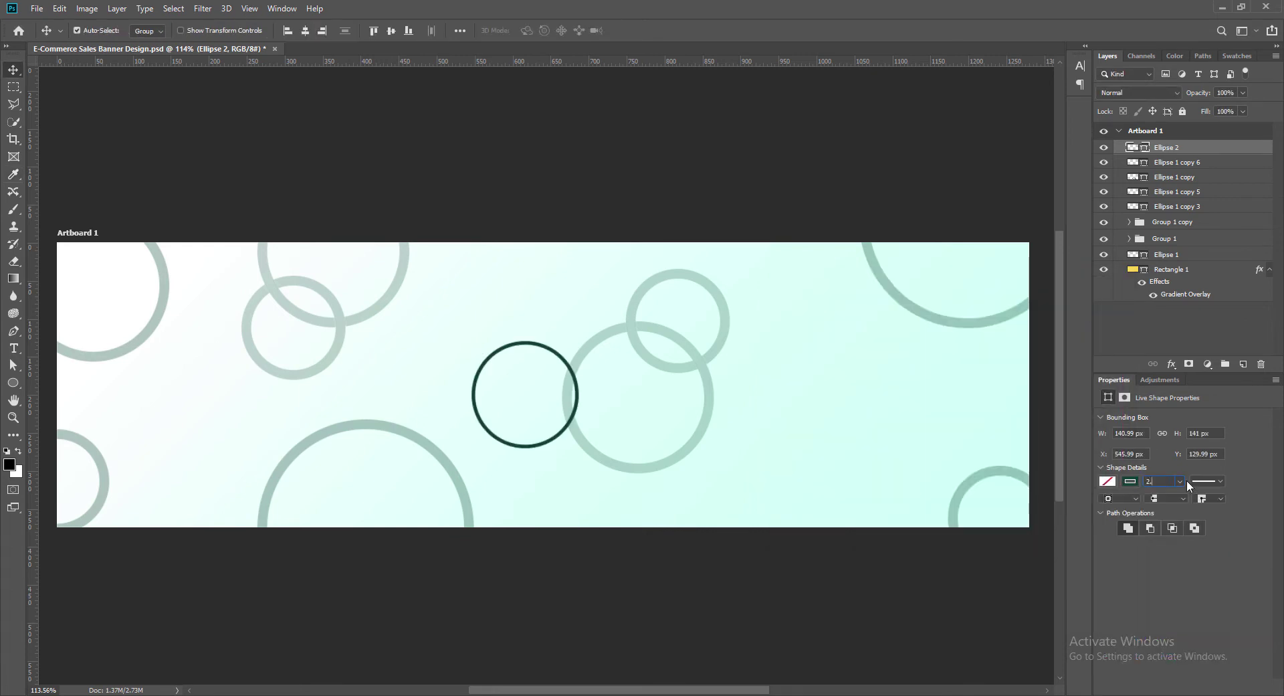
{"action": "key", "text": "Return"}
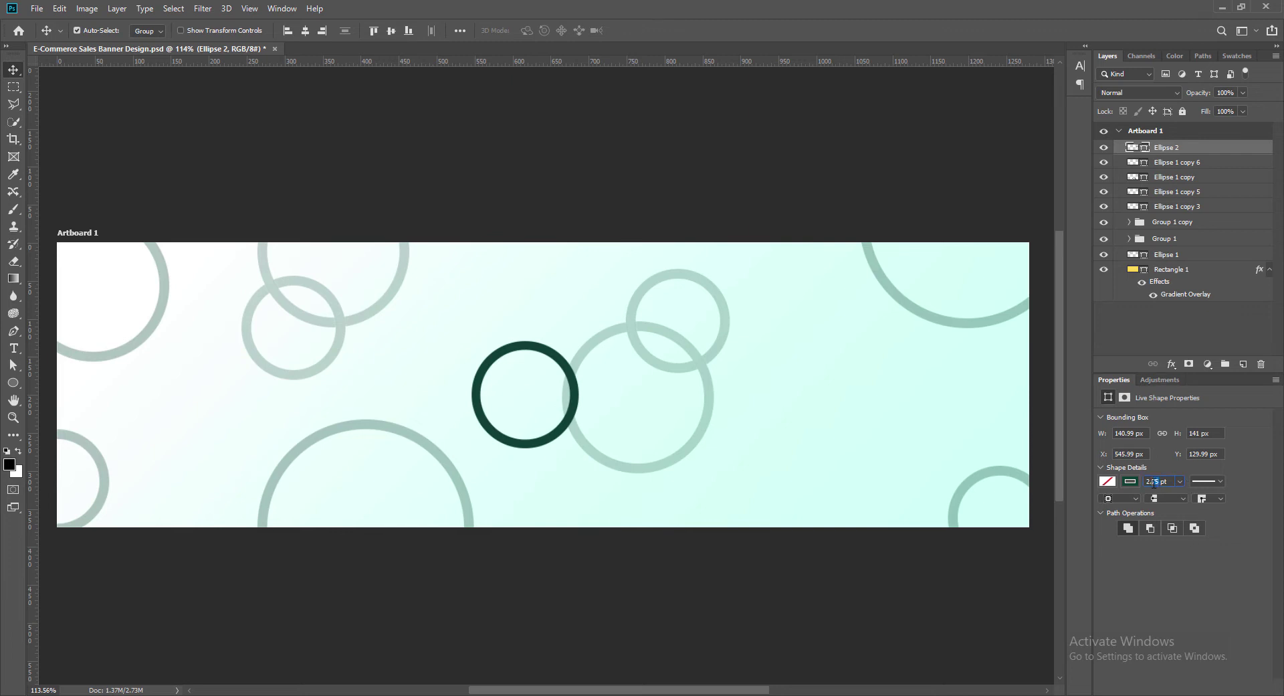
{"action": "key", "text": "Return"}
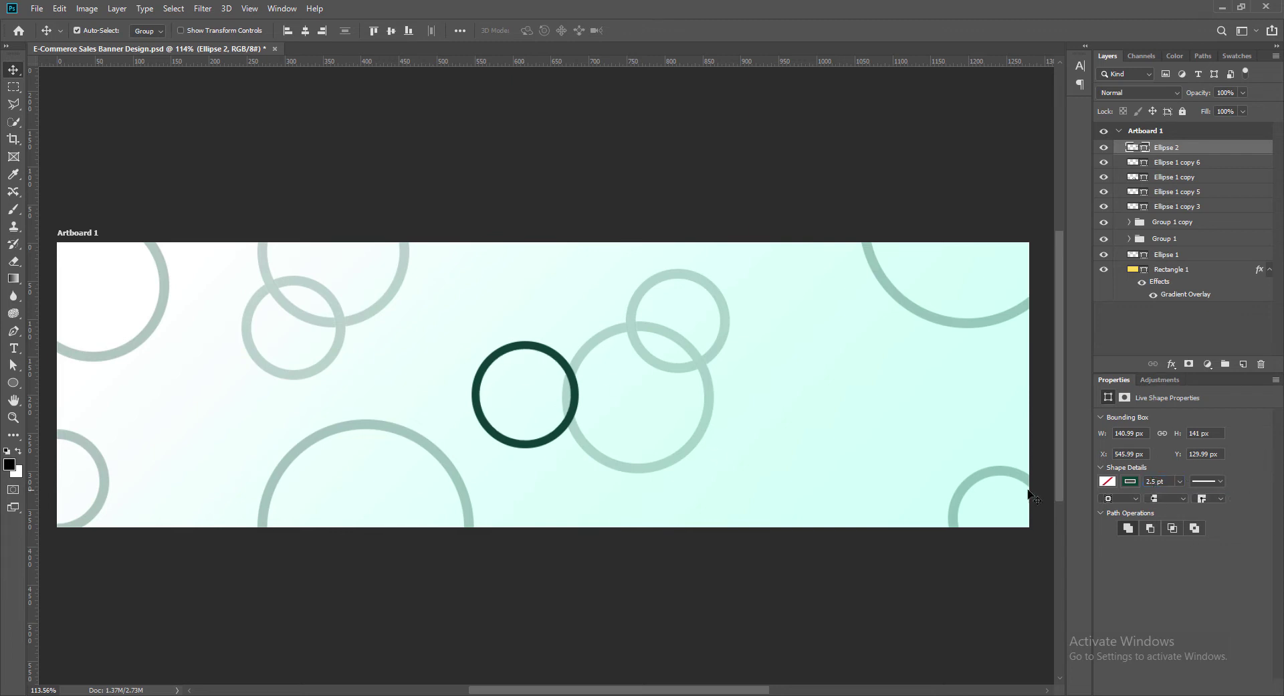
{"action": "key", "text": "Return"}
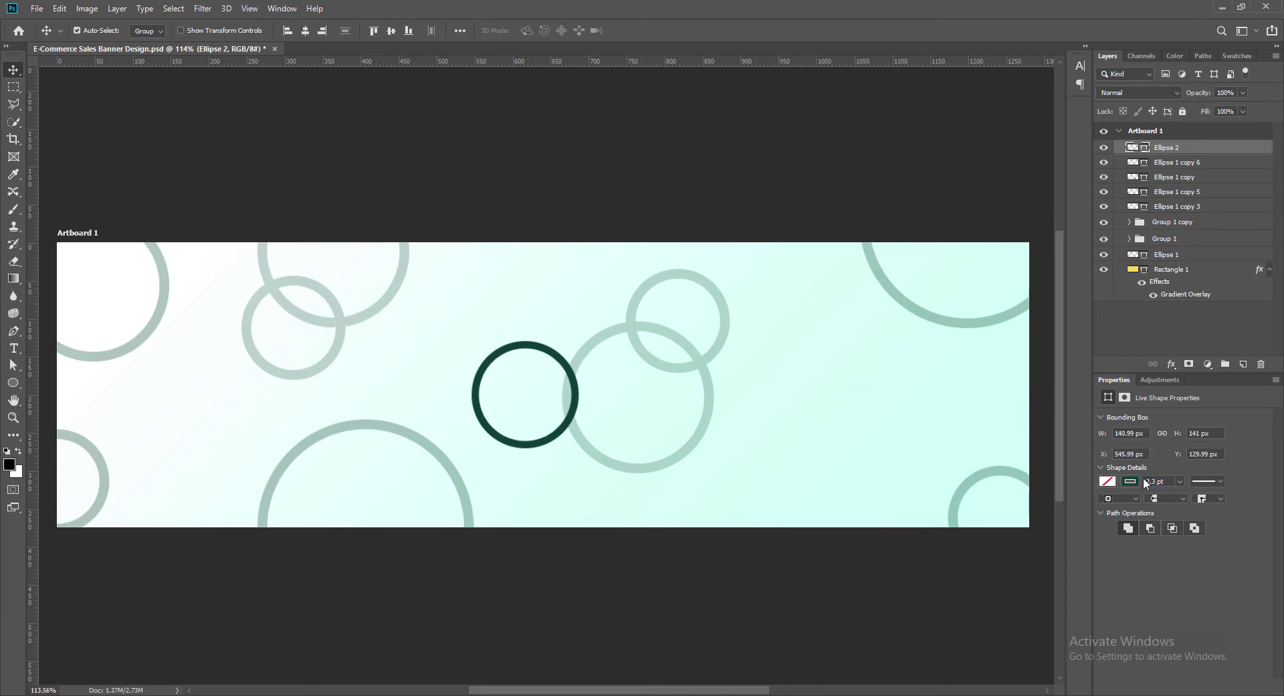
Duplicate the dark green ring, scale the copy down to about 98 px and centre it inside the original
{"action": "left_click_drag", "start_coordinate": [506, 354], "coordinate": [512, 386]}
{"action": "key", "text": "ctrl+t"}
{"action": "key", "text": "Return"}
{"action": "left_click_drag", "start_coordinate": [587, 435], "coordinate": [561, 404]}
{"action": "key", "text": "ctrl+t"}
{"action": "left_click_drag", "start_coordinate": [486, 354], "coordinate": [491, 360]}
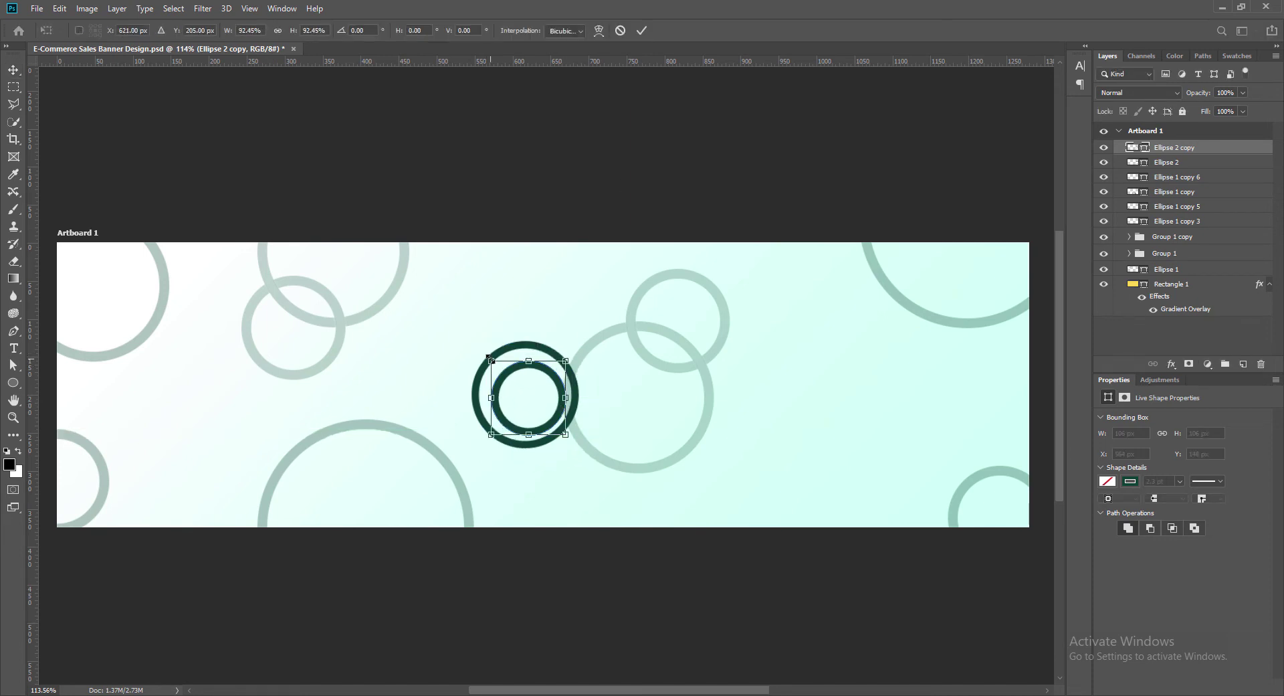
{"action": "key", "text": "Return"}
{"action": "left_click_drag", "start_coordinate": [559, 406], "coordinate": [555, 401]}
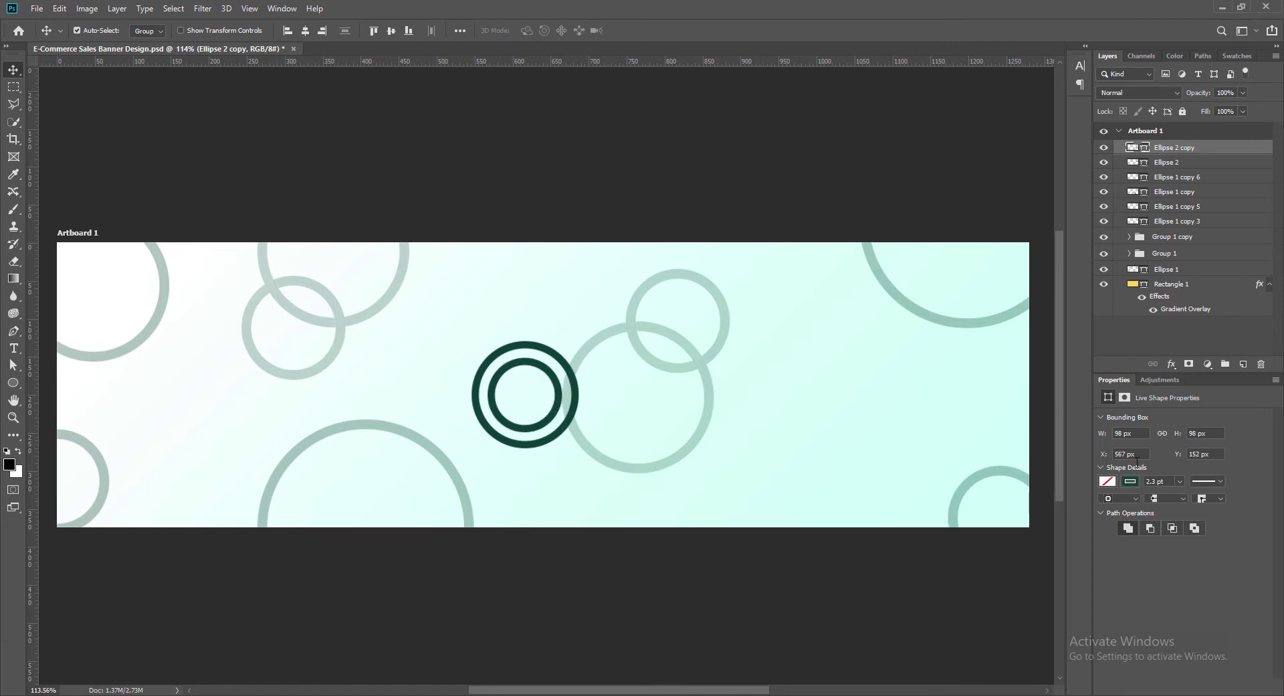
Remove the inner ring's stroke and fill the shape with a gradient
{"action": "left_click", "coordinate": [1131, 481]}
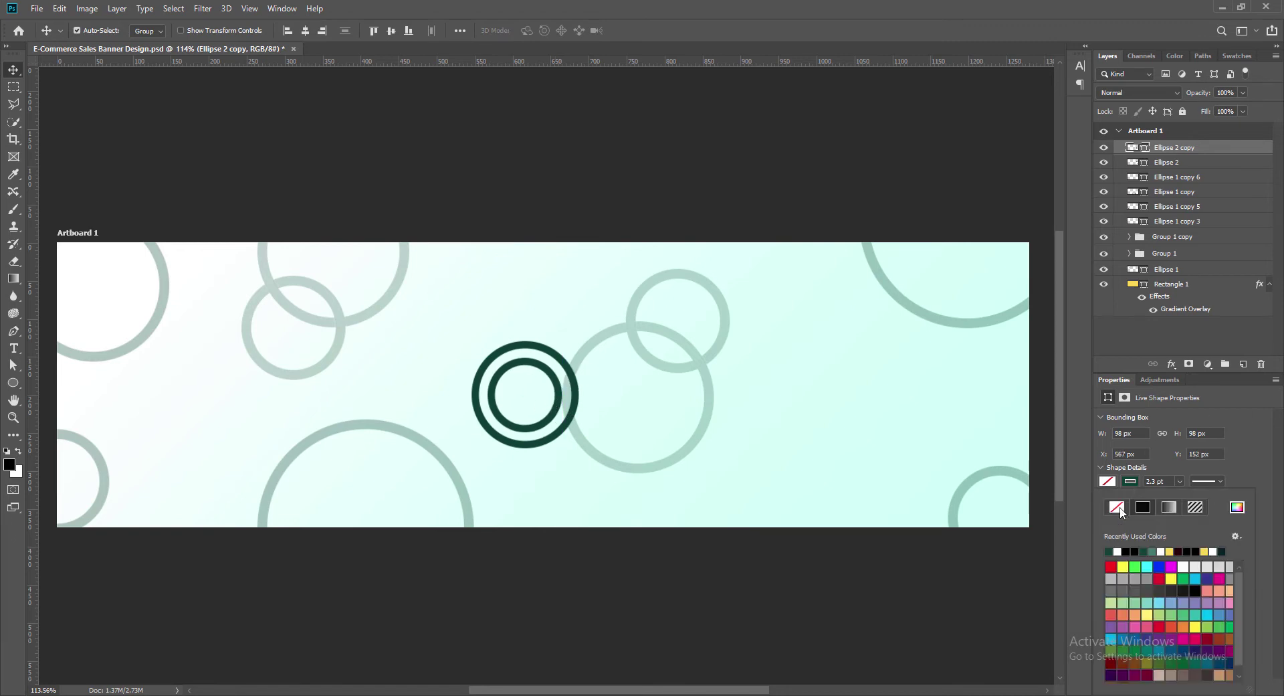
{"action": "left_click", "coordinate": [1125, 524]}
{"action": "left_click", "coordinate": [1108, 481]}
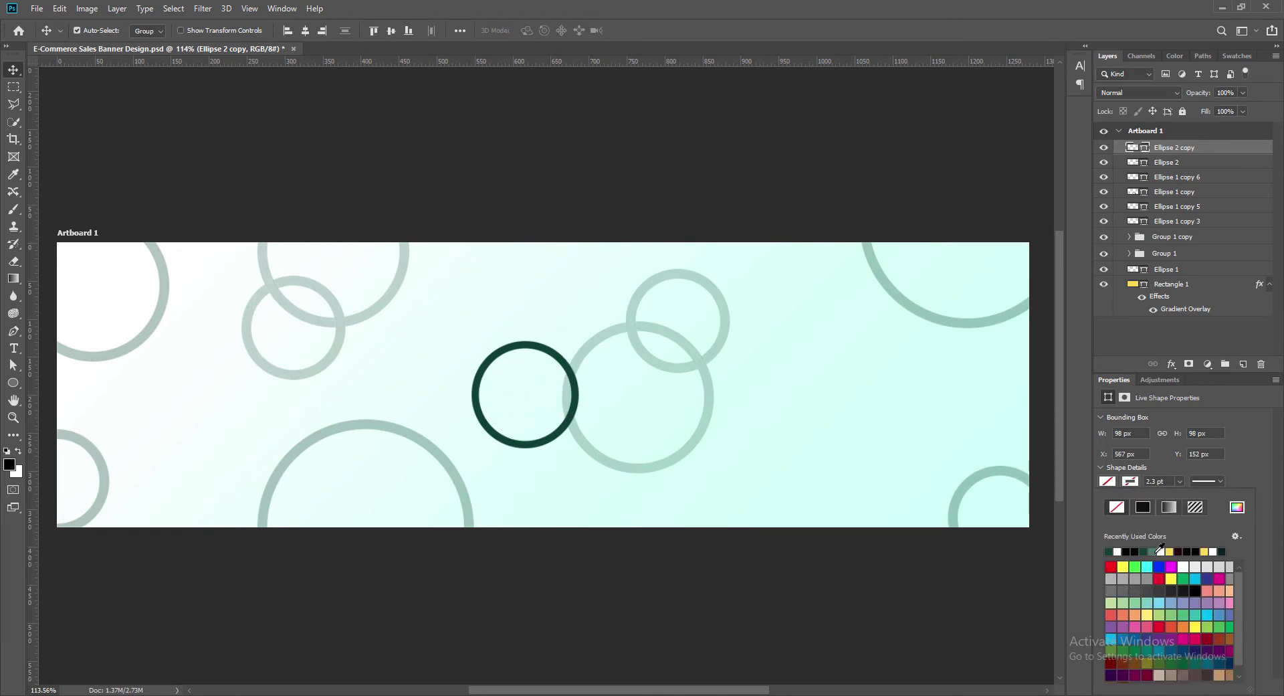
{"action": "left_click", "coordinate": [1169, 506]}
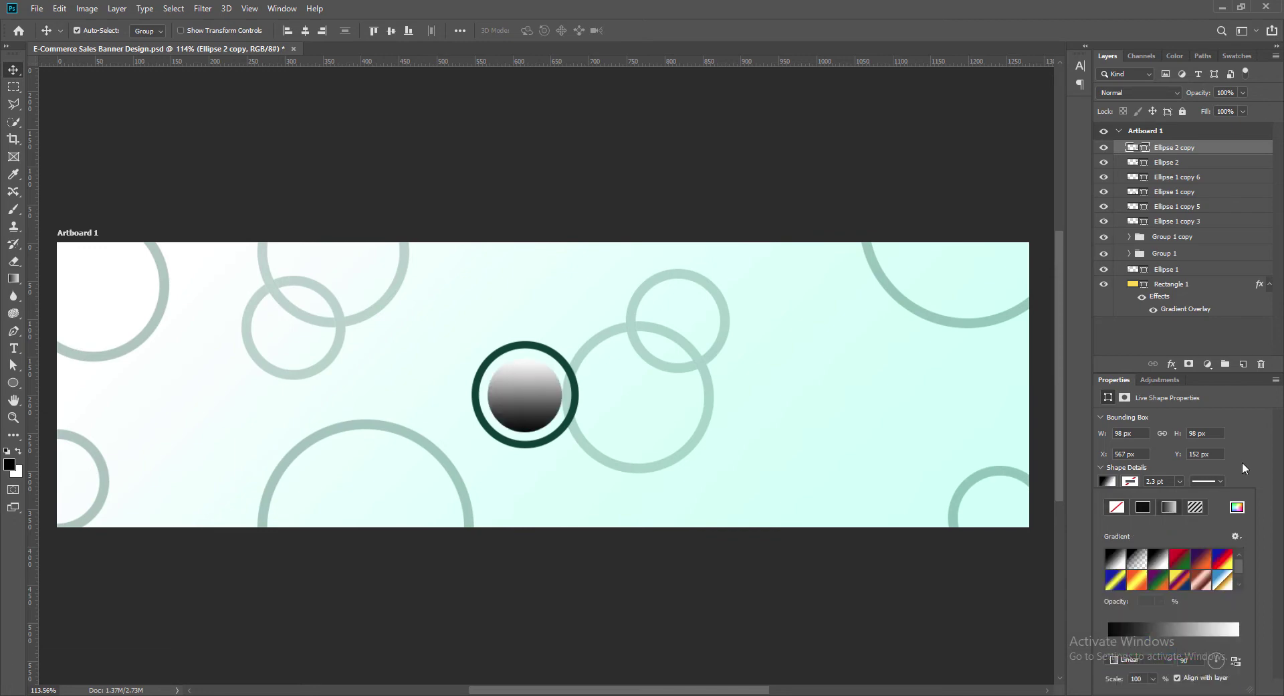
Recolour the gradient's black stop to dark green 003d31 and set the gradient style to Radial
{"action": "left_click", "coordinate": [1127, 625]}
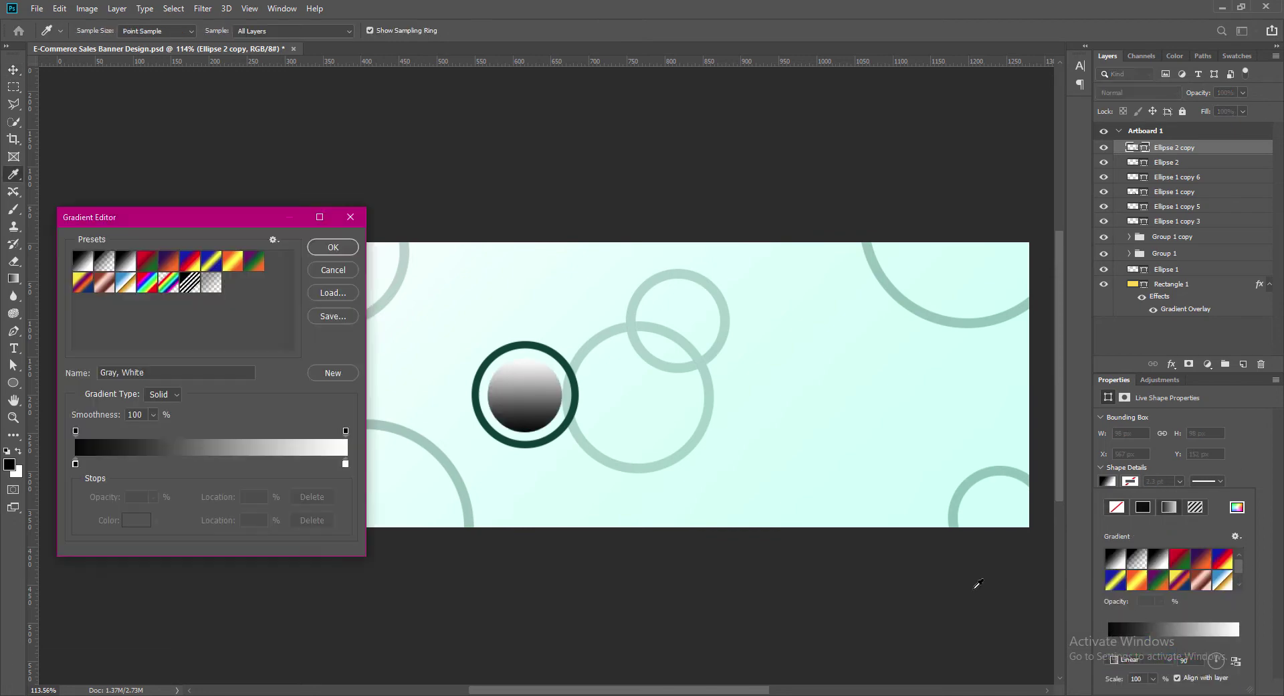
{"action": "double_click", "coordinate": [76, 463]}
{"action": "left_click", "coordinate": [552, 436]}
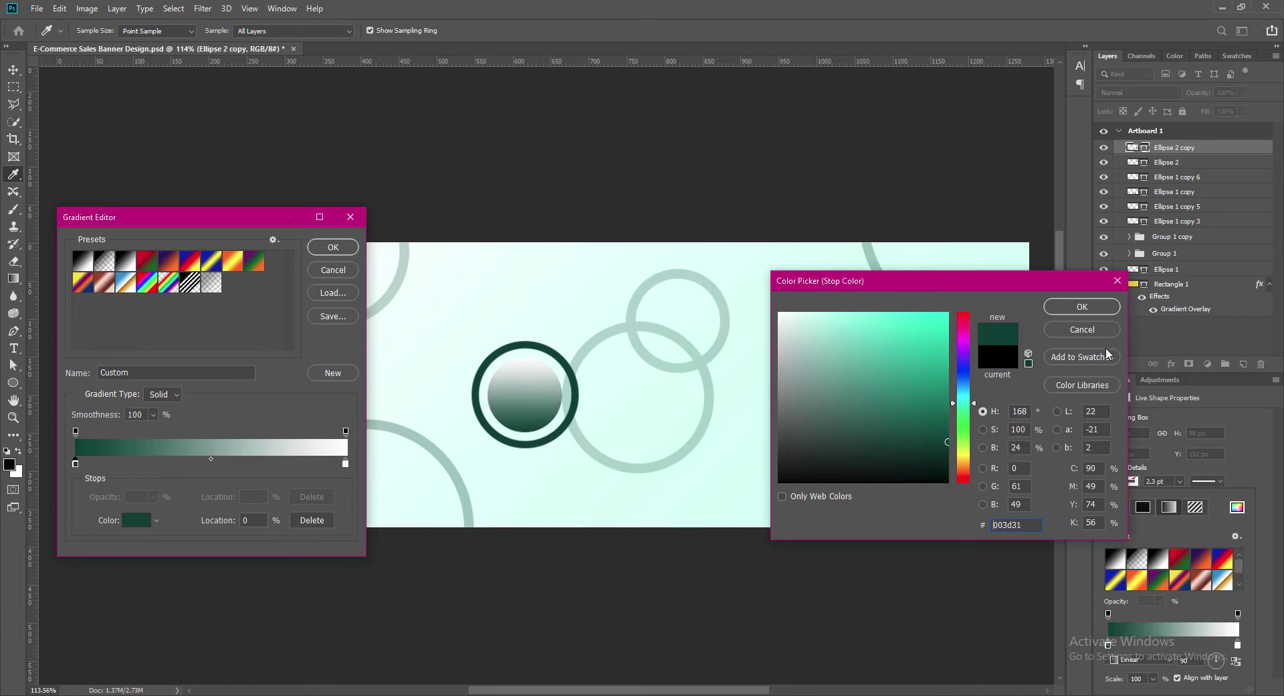
{"action": "left_click", "coordinate": [1101, 309]}
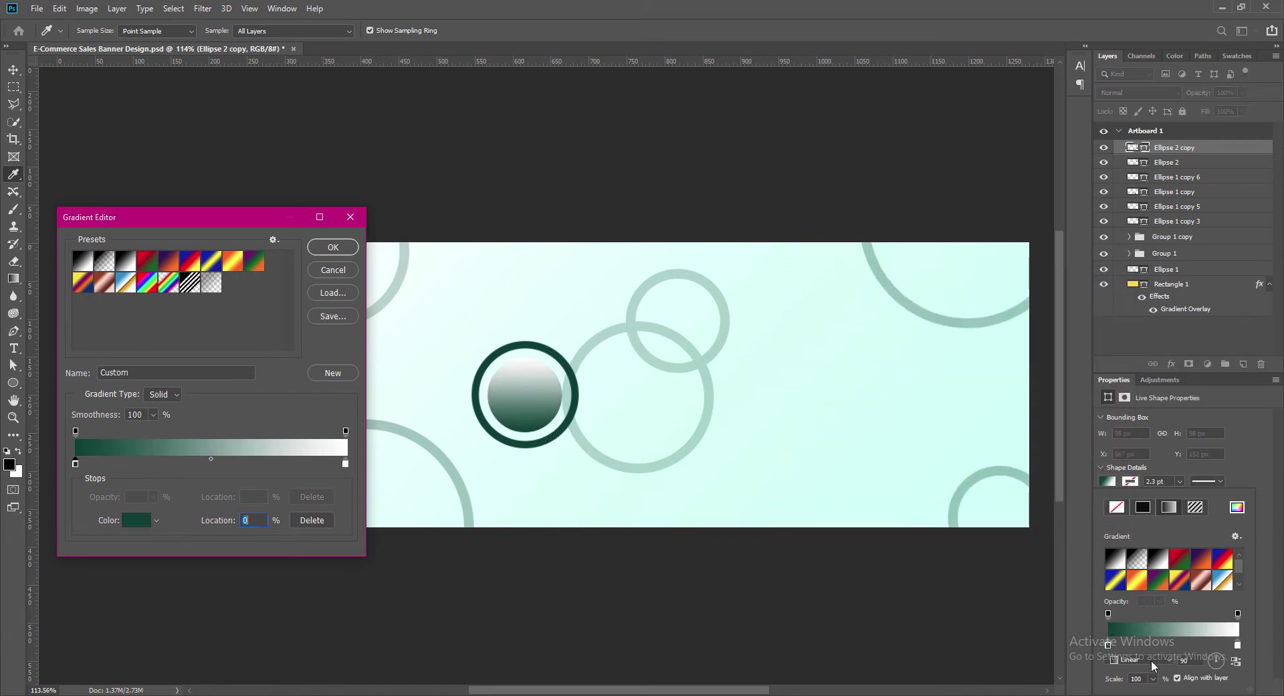
{"action": "left_click", "coordinate": [327, 249]}
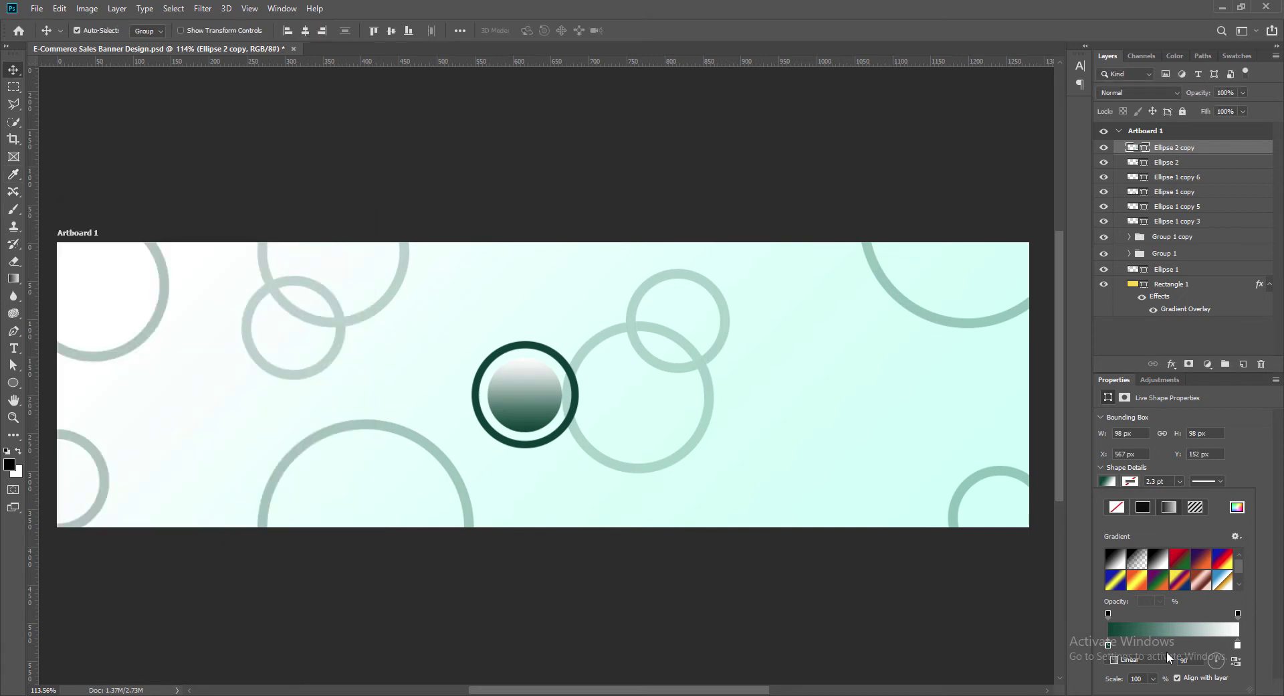
{"action": "left_click", "coordinate": [1137, 660]}
{"action": "left_click", "coordinate": [1141, 662]}
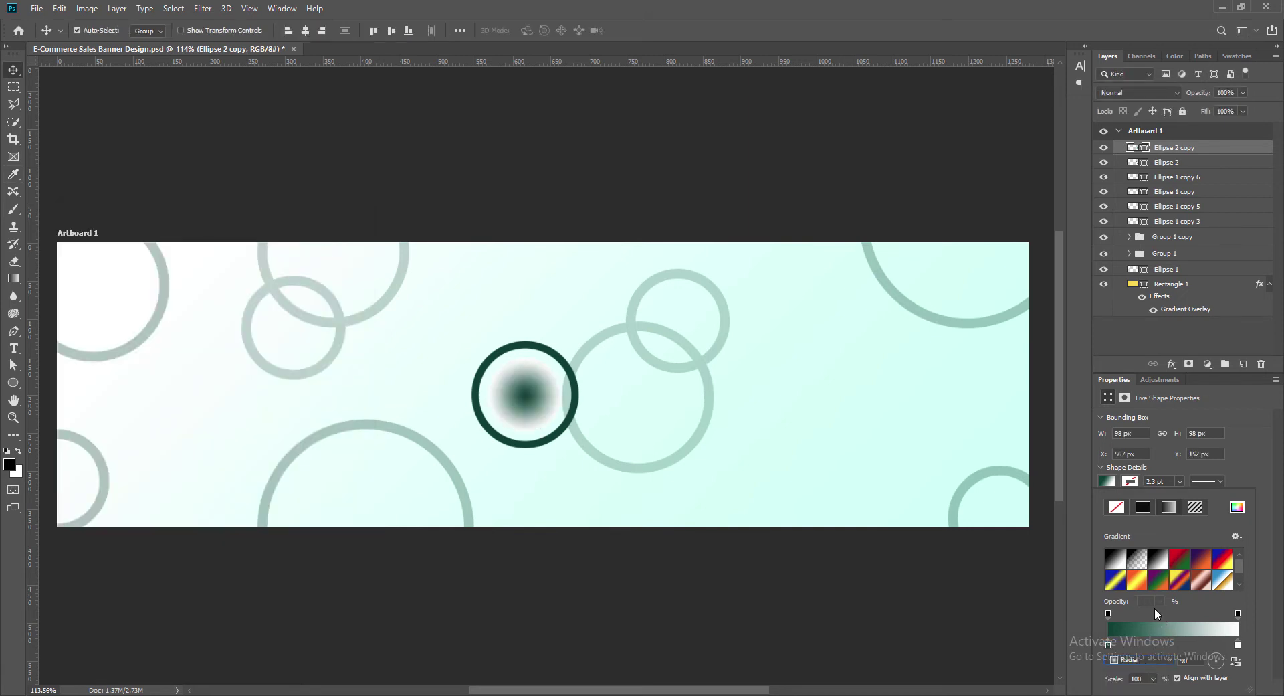
Try a Reflected style for the inner circle's gradient at a 21° angle
{"action": "left_click", "coordinate": [1136, 660]}
{"action": "left_click", "coordinate": [1137, 680]}
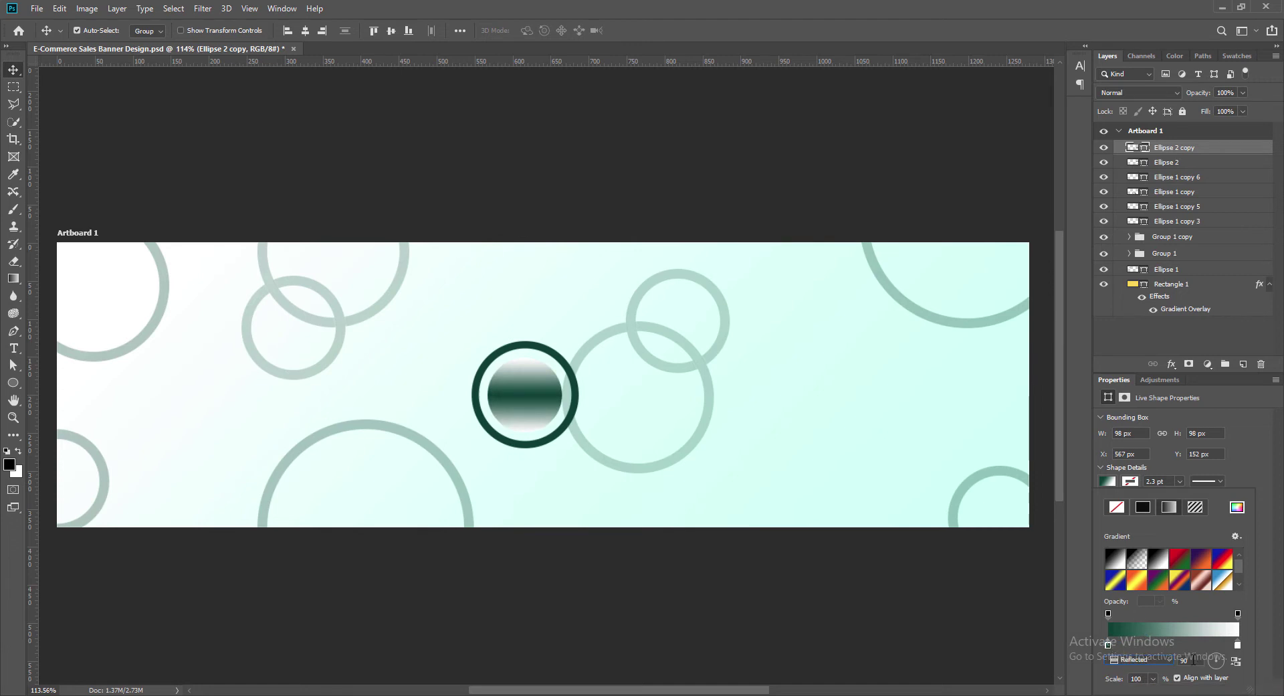
{"action": "left_click_drag", "start_coordinate": [1195, 662], "coordinate": [1169, 663]}
{"action": "type", "text": "4"}
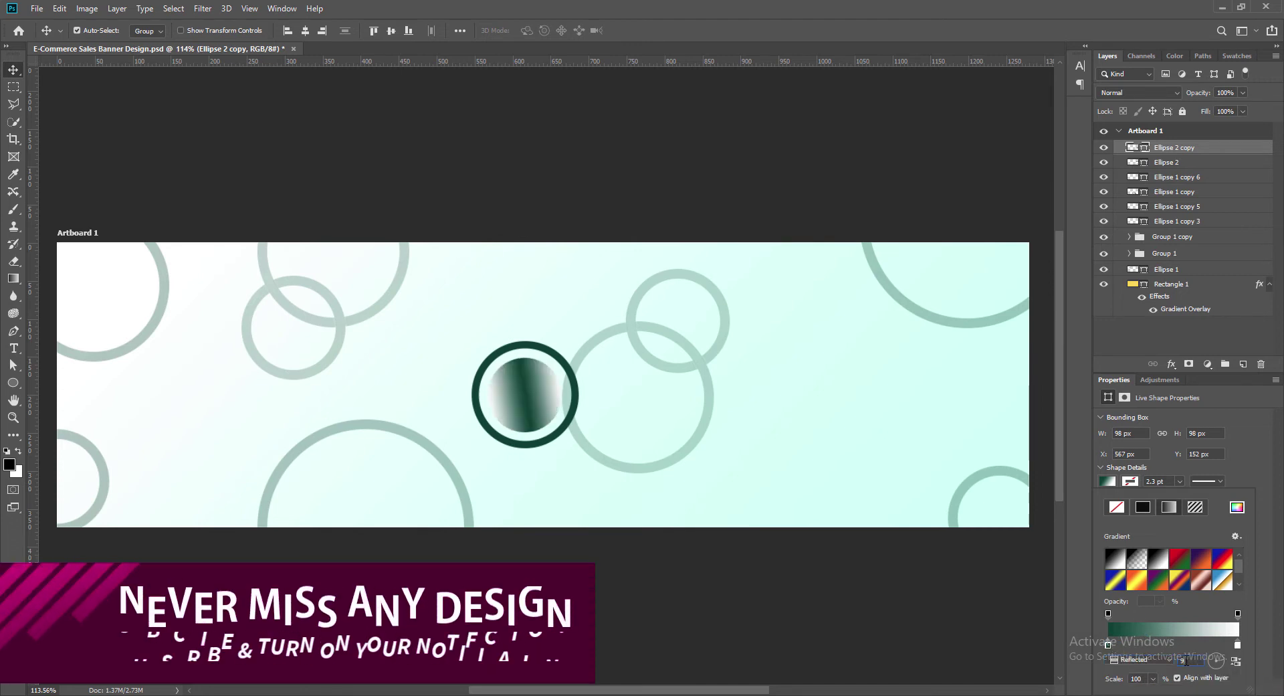
{"action": "key", "text": "BackSpace"}
{"action": "type", "text": "6"}
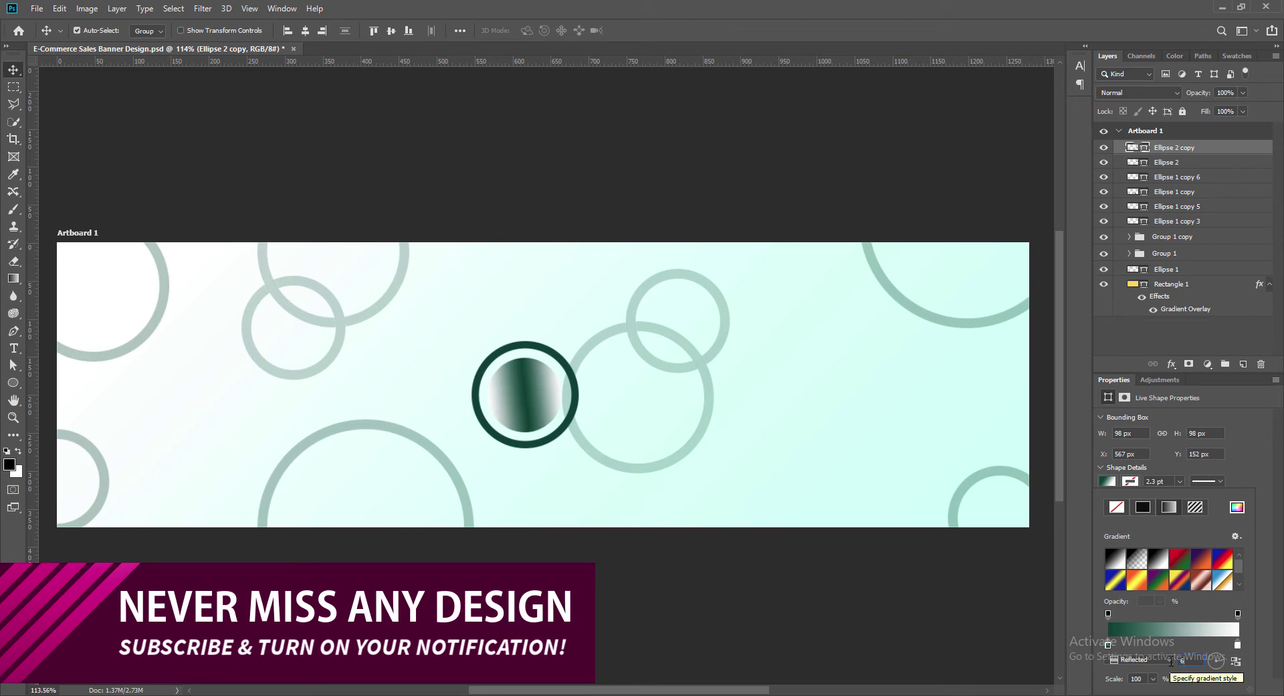
{"action": "key", "text": "BackSpace"}
{"action": "type", "text": "21"}
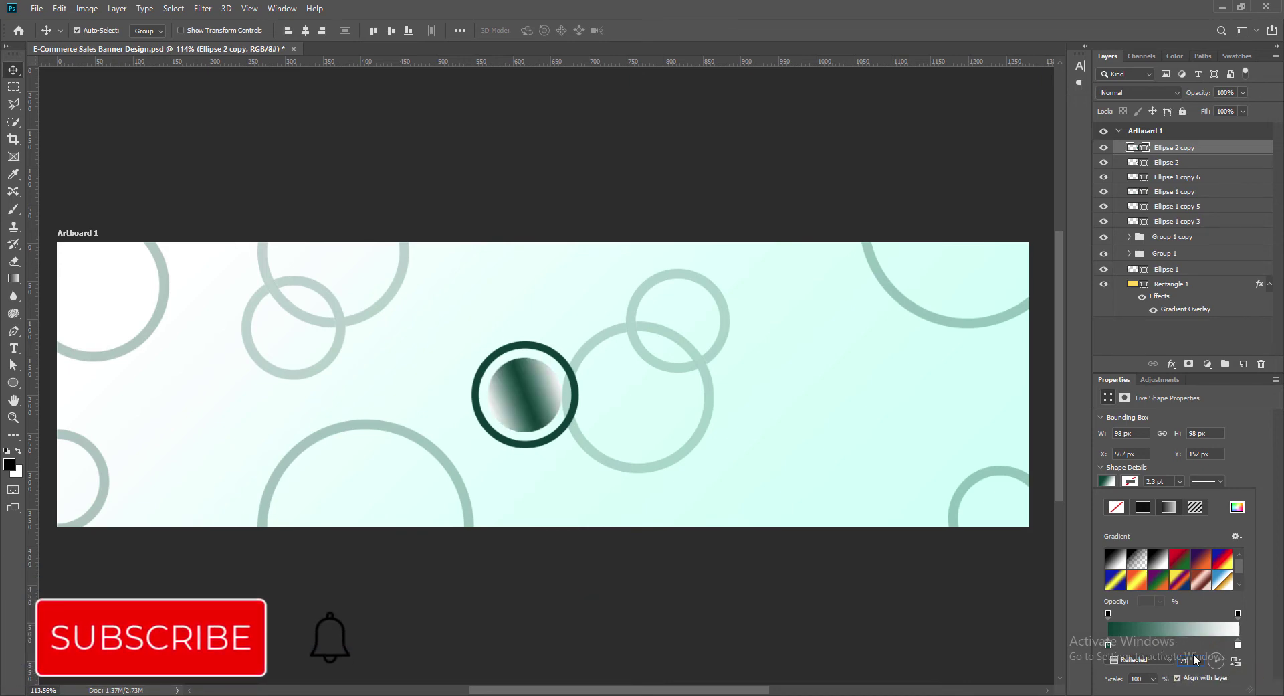
Set the inner circle's gradient style to Radial and shift its colour midpoint slightly toward the green stop
{"action": "left_click", "coordinate": [1170, 658]}
{"action": "left_click", "coordinate": [1163, 657]}
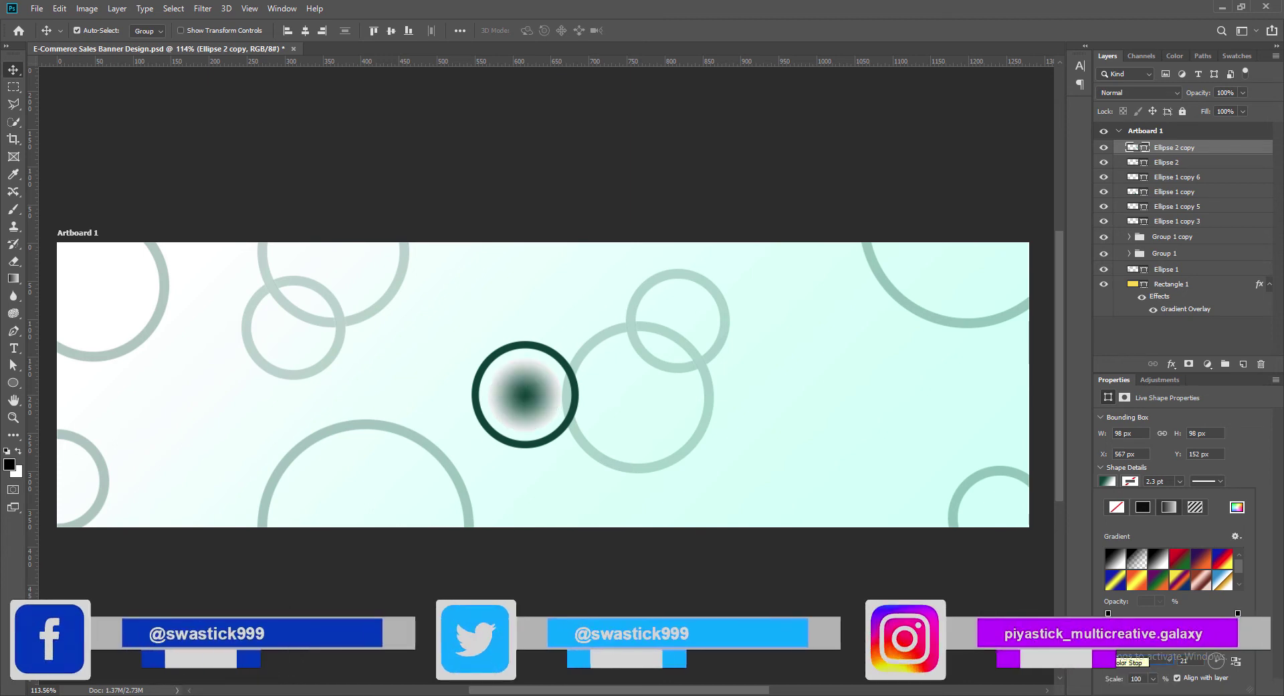
{"action": "double_click", "coordinate": [1109, 633]}
{"action": "left_click", "coordinate": [1095, 327]}
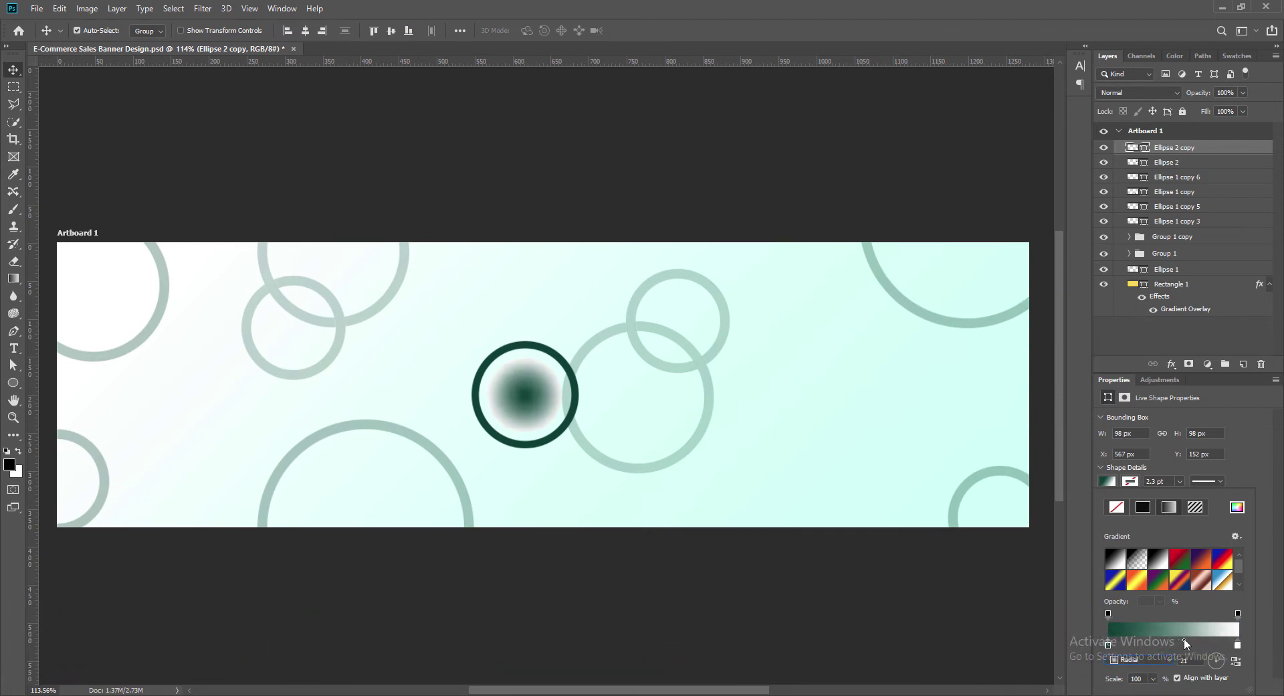
{"action": "left_click_drag", "start_coordinate": [1184, 643], "coordinate": [1181, 644]}
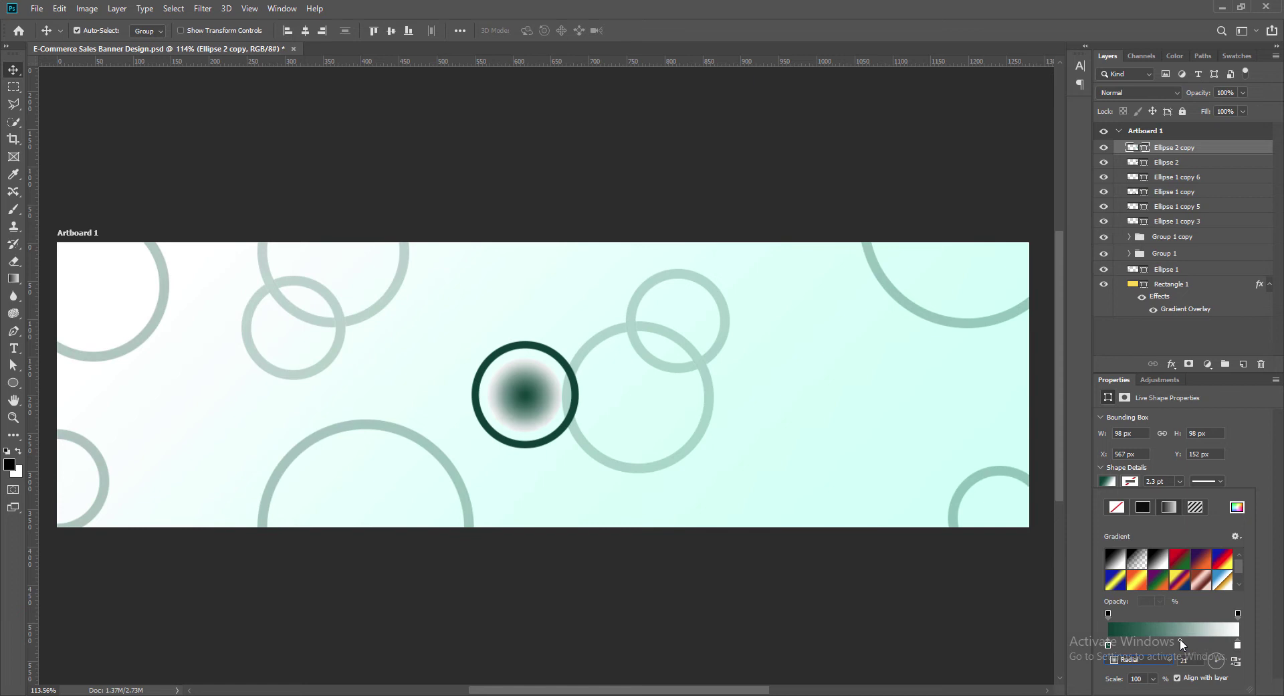
{"action": "left_click", "coordinate": [1262, 440]}
Lower the outer dark green ring's opacity to 45%
{"action": "left_click", "coordinate": [561, 436]}
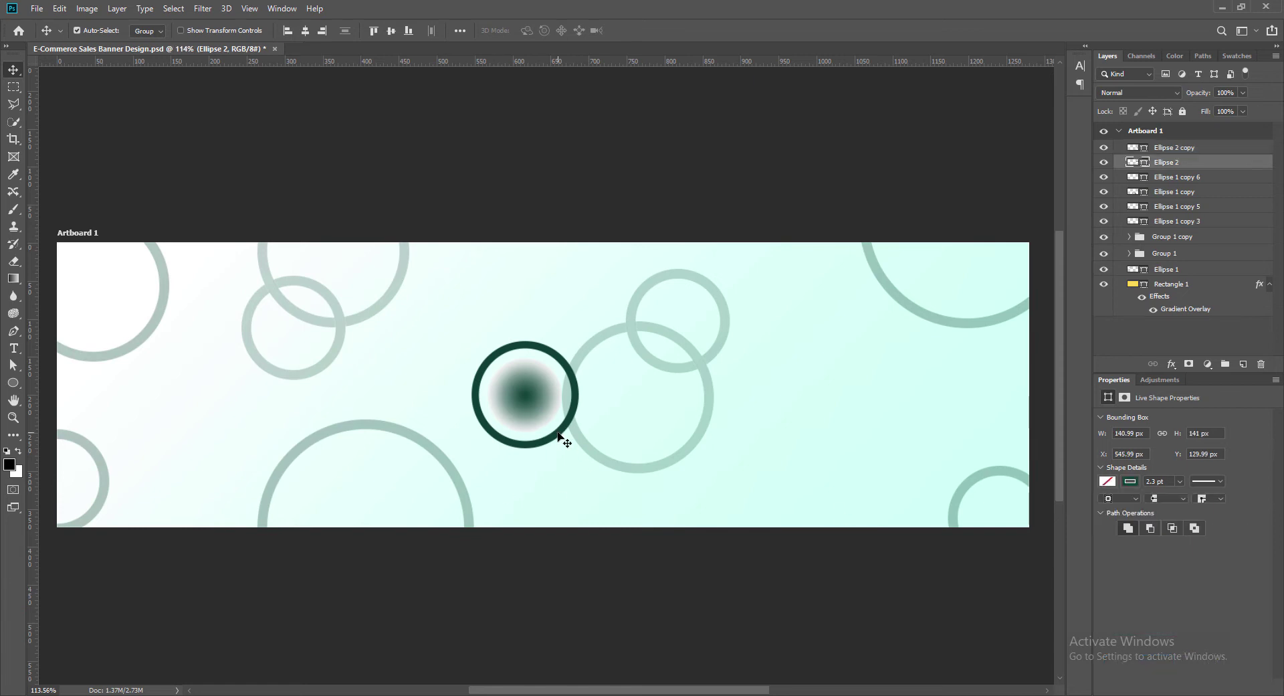
{"action": "left_click_drag", "start_coordinate": [1245, 112], "coordinate": [1211, 111]}
{"action": "left_click", "coordinate": [1221, 93]}
{"action": "type", "text": "60"}
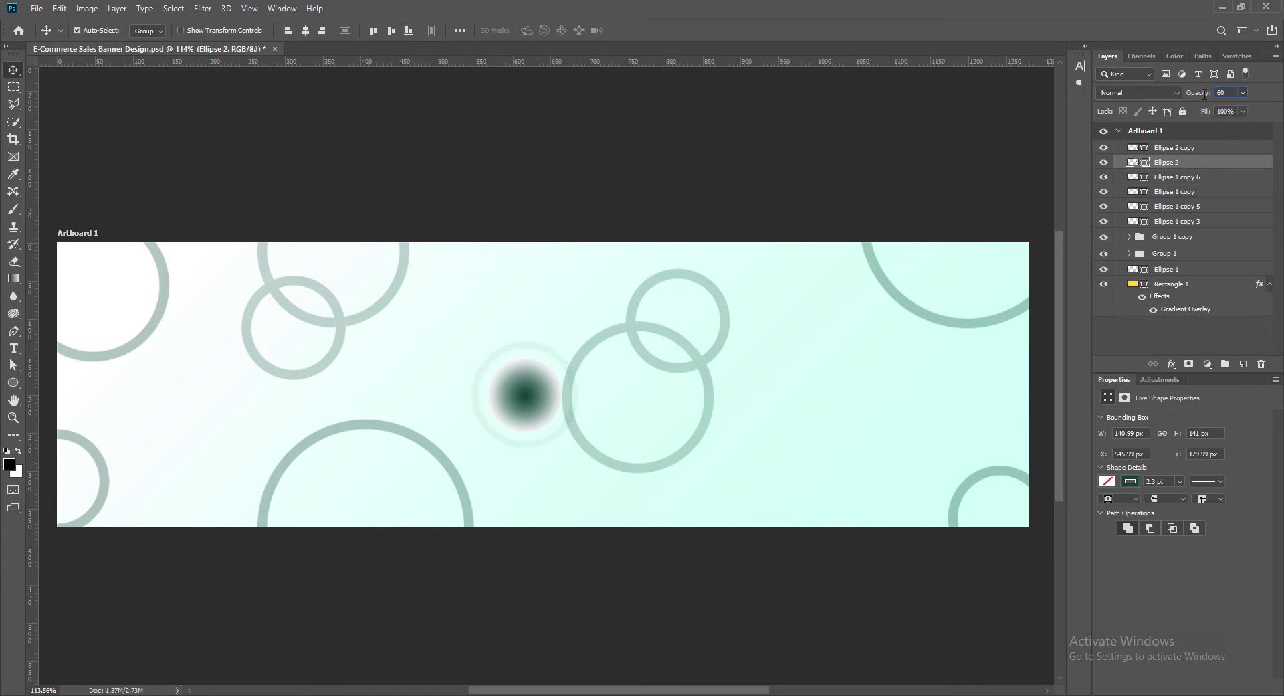
{"action": "type", "text": "45"}
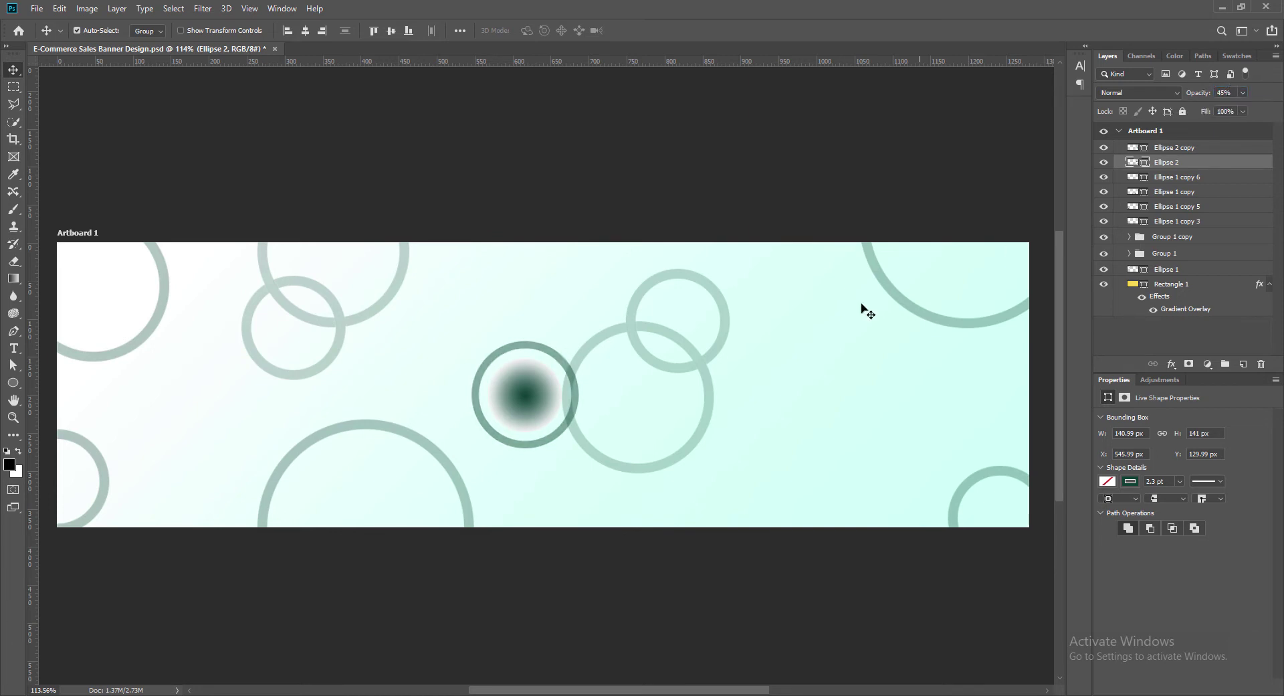
Scale the outer ring and its gradient centre together to about 74% and group them
{"action": "left_click", "coordinate": [532, 402]}
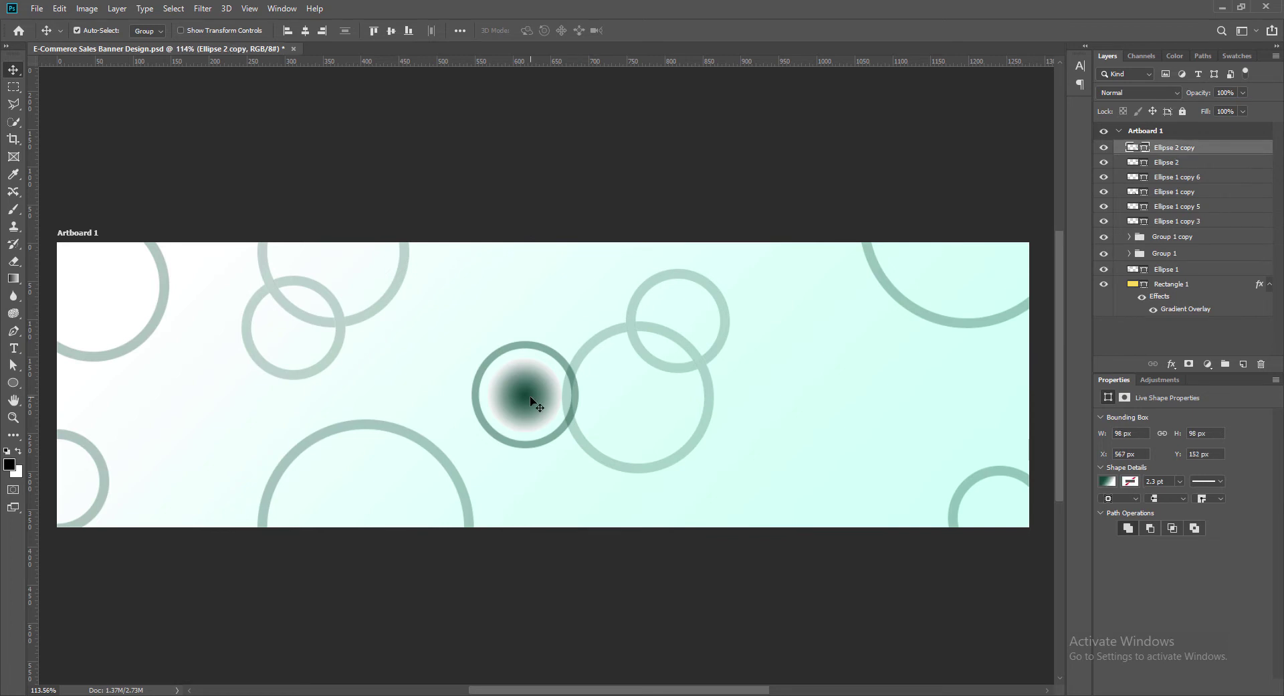
{"action": "left_click", "coordinate": [542, 349], "text": "shift"}
{"action": "key", "text": "ctrl+t"}
{"action": "left_click_drag", "start_coordinate": [473, 342], "coordinate": [496, 368]}
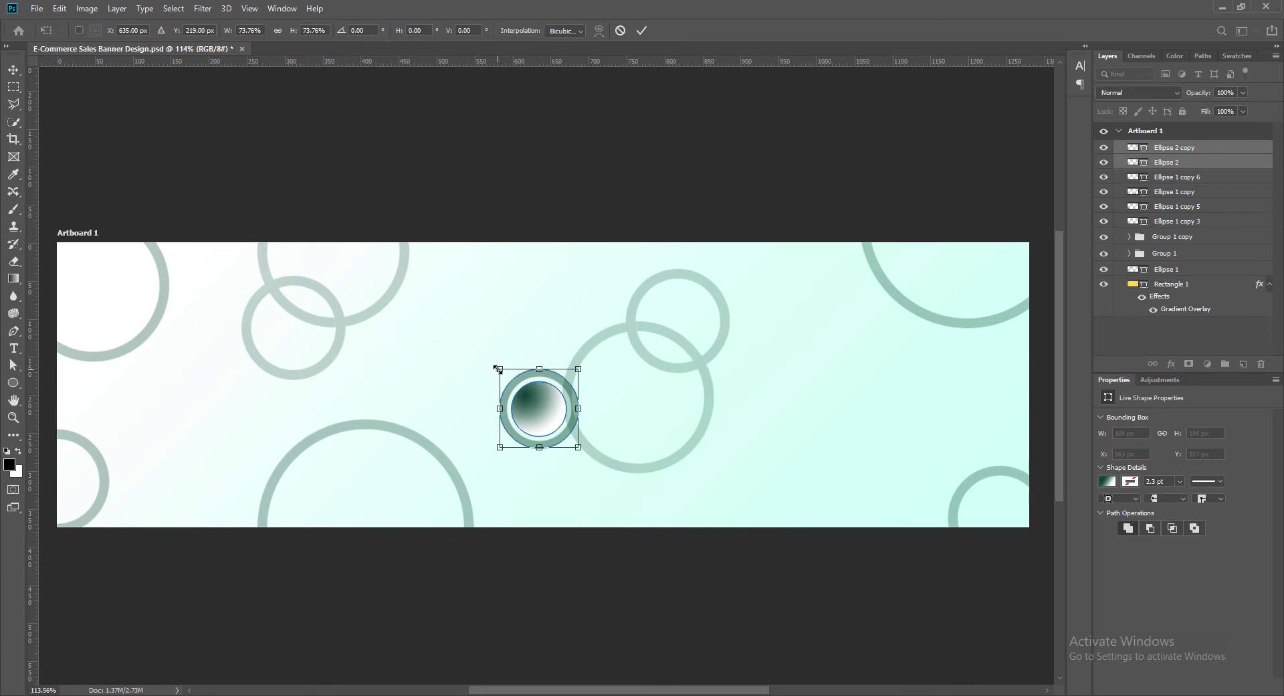
{"action": "key", "text": "Return"}
{"action": "key", "text": "ctrl+g"}
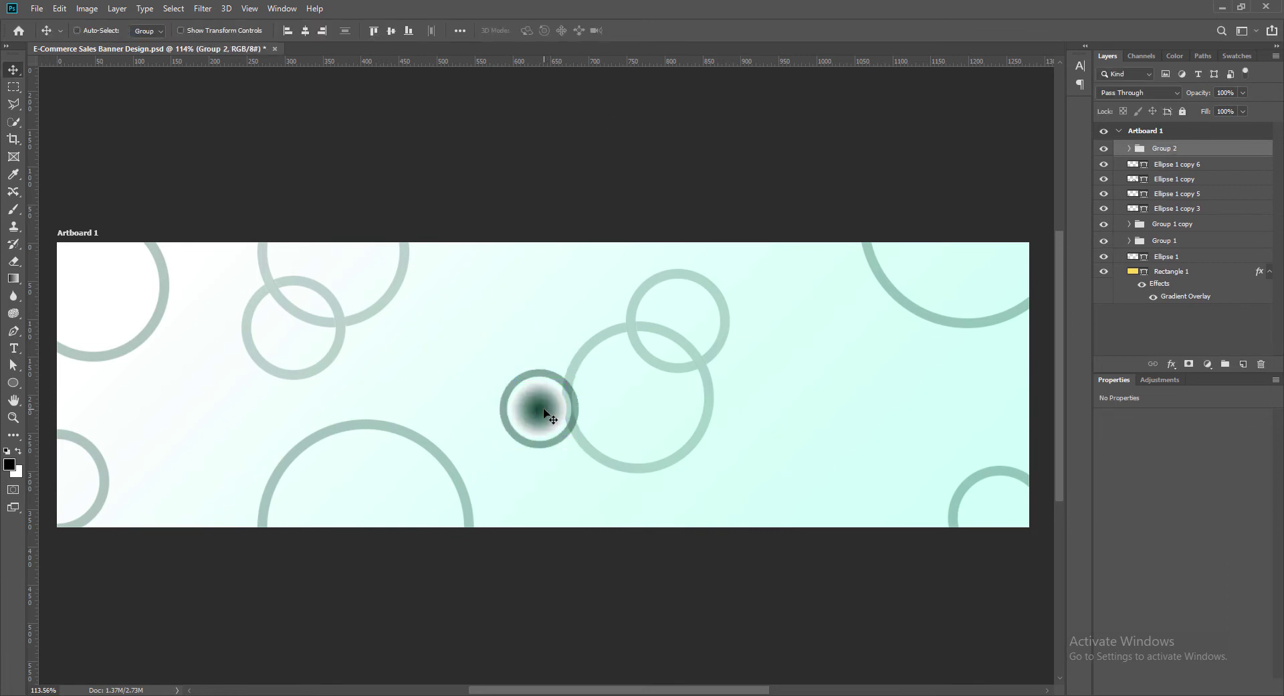
Place the ring group in the banner's lower-left area and a slightly smaller copy in its right part
{"action": "left_click_drag", "start_coordinate": [543, 410], "coordinate": [853, 376]}
{"action": "key", "text": "ctrl+t"}
{"action": "left_click_drag", "start_coordinate": [819, 325], "coordinate": [833, 341]}
{"action": "left_click", "coordinate": [642, 30]}
Add two smaller copies of the ring group, one near the banner's lower edge right of centre, one in the upper area left of centre
{"action": "left_click_drag", "start_coordinate": [873, 386], "coordinate": [773, 500]}
{"action": "key", "text": "ctrl+t"}
{"action": "double_click", "coordinate": [461, 299]}
{"action": "key", "text": "ctrl+t"}
{"action": "double_click", "coordinate": [461, 292]}
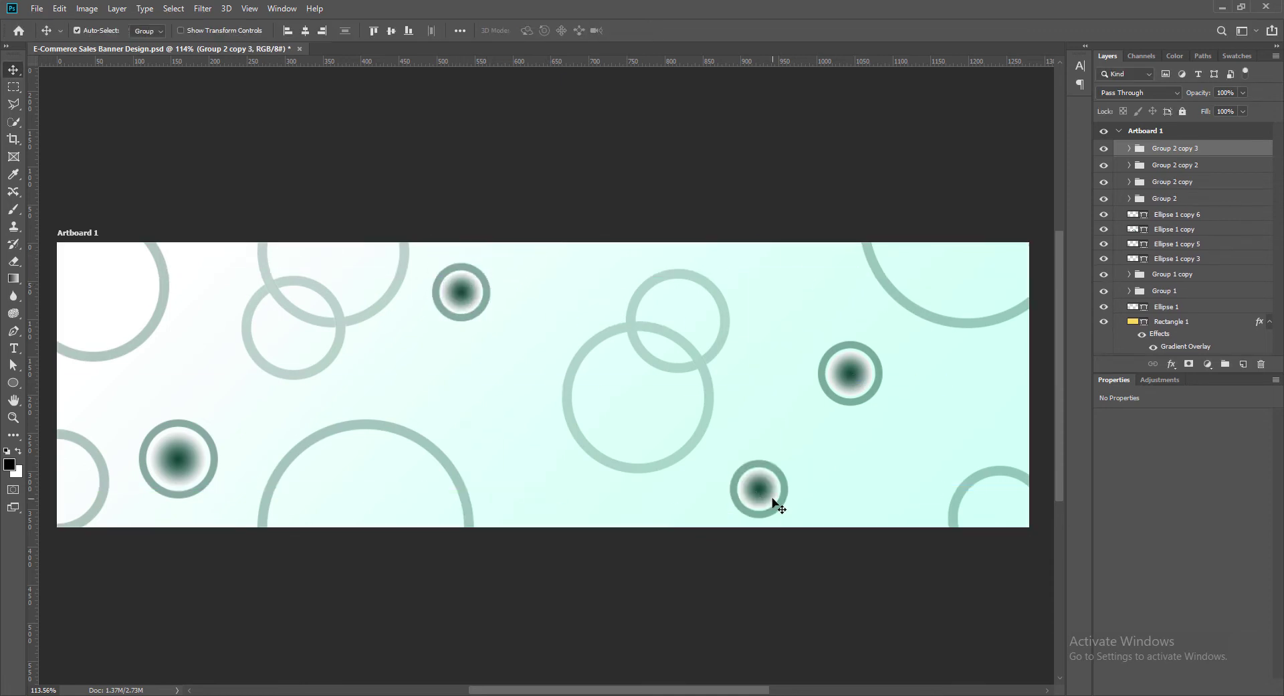
Duplicate the ring group at the banner's upper-left corner and again at its upper edge, partly cropped by the artboard
{"action": "left_click", "coordinate": [179, 460]}
{"action": "left_click_drag", "start_coordinate": [859, 374], "coordinate": [79, 260]}
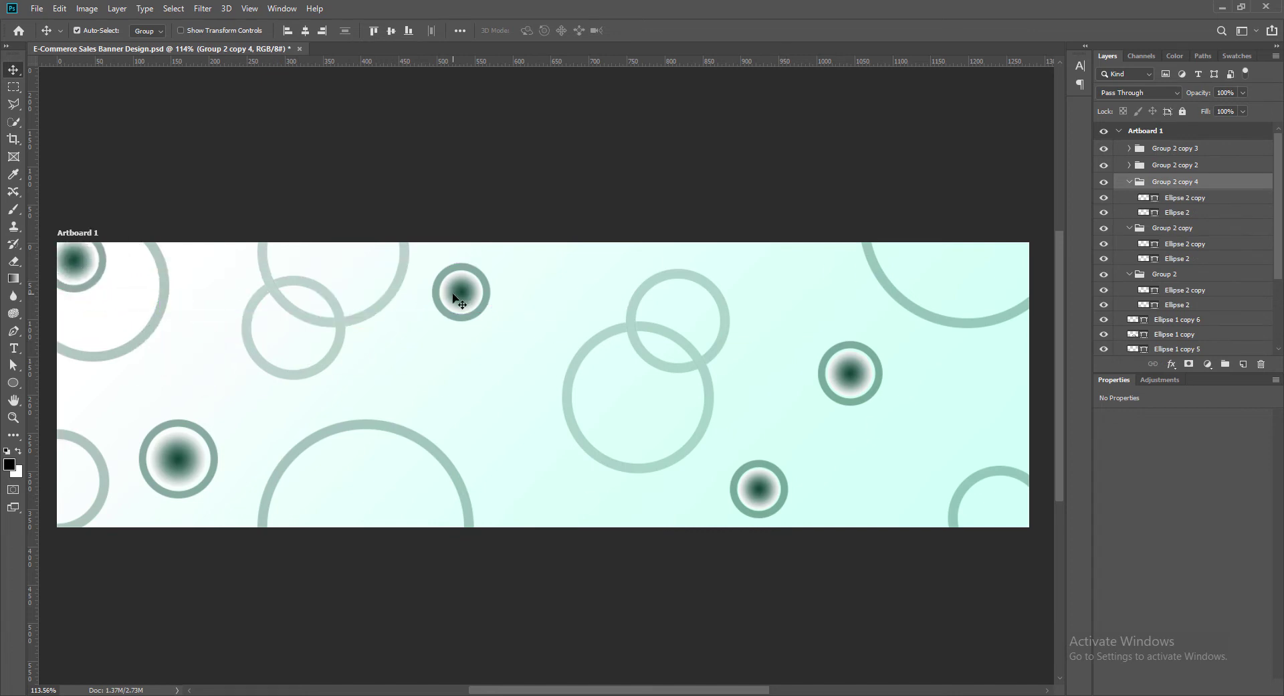
{"action": "left_click_drag", "start_coordinate": [467, 295], "coordinate": [602, 254]}
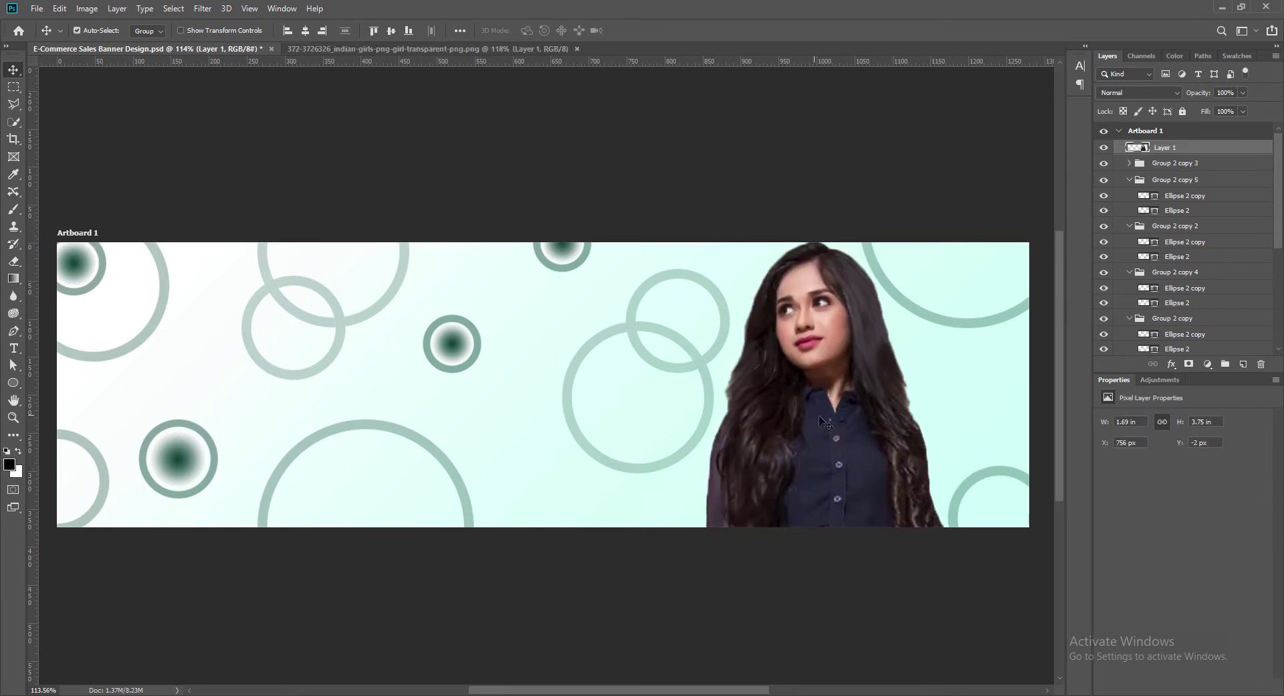
Increase the vibrance of the woman's photo with a Vibrance adjustment
{"action": "left_click", "coordinate": [87, 8]}
{"action": "mouse_move", "coordinate": [114, 43]}
{"action": "left_click", "coordinate": [239, 101]}
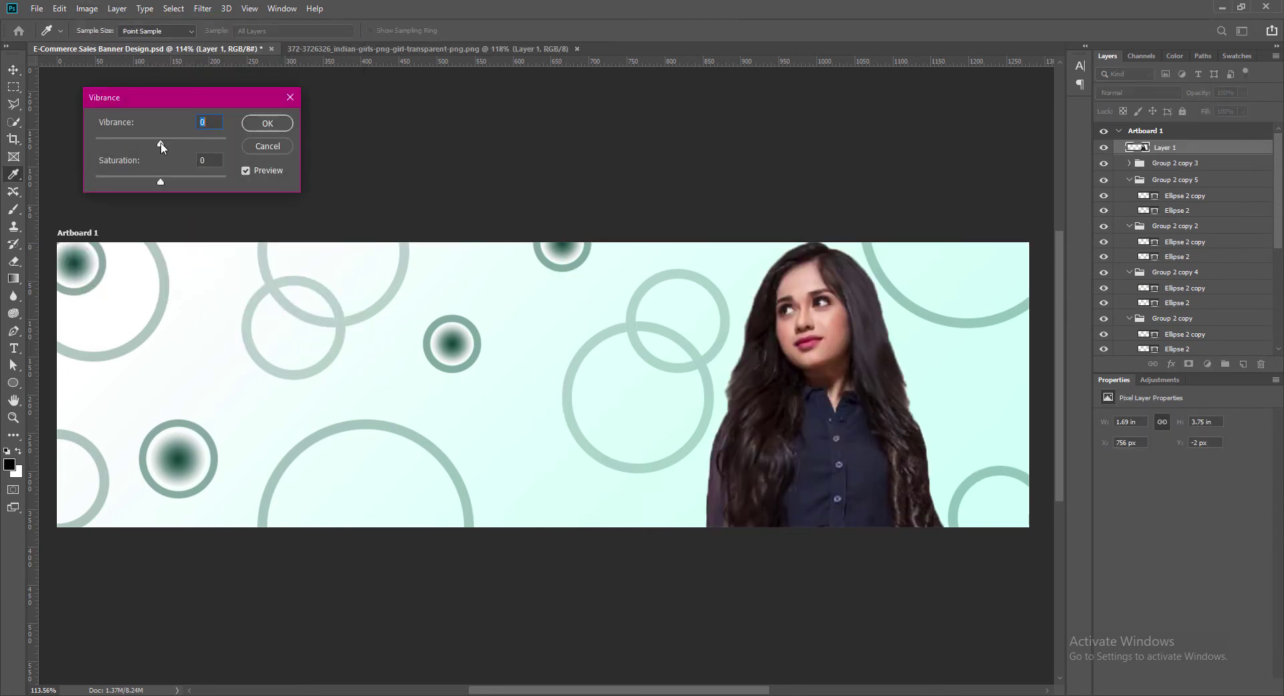
{"action": "left_click_drag", "start_coordinate": [162, 146], "coordinate": [212, 123]}
{"action": "left_click", "coordinate": [268, 123]}
Set the brightness of the woman's photo to 12 with a Brightness/Contrast adjustment
{"action": "left_click", "coordinate": [87, 8]}
{"action": "mouse_move", "coordinate": [113, 43]}
{"action": "left_click", "coordinate": [254, 43]}
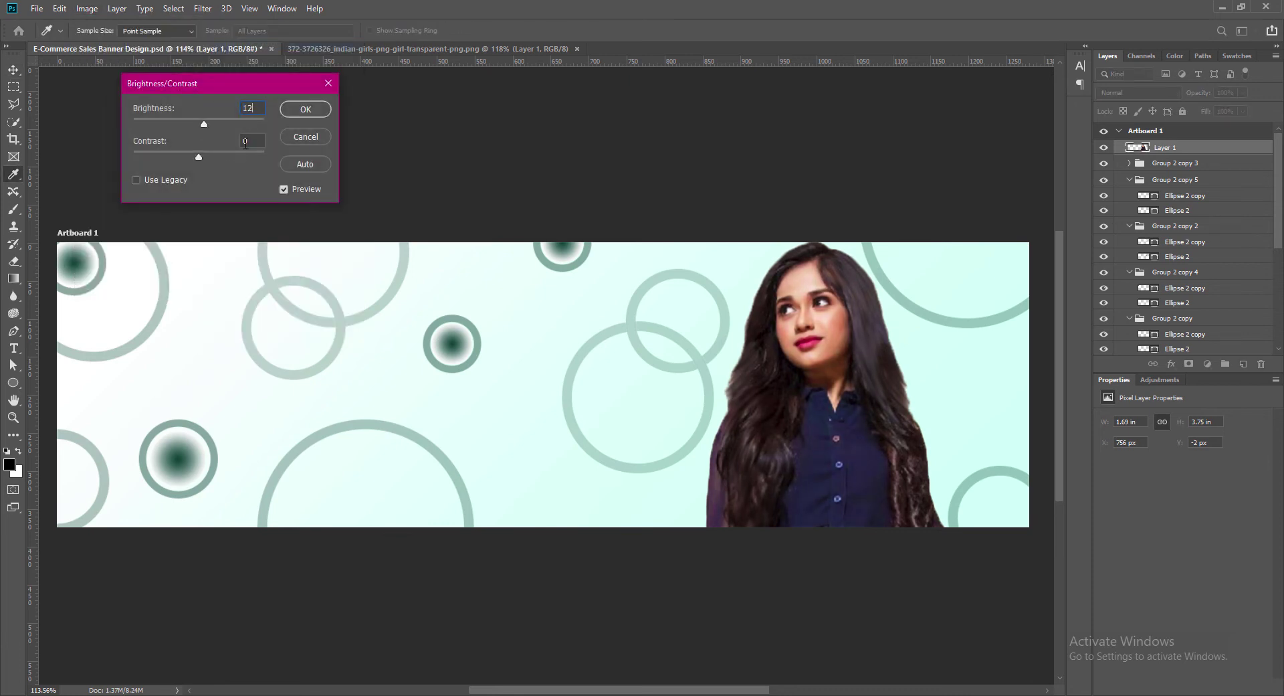
{"action": "left_click", "coordinate": [306, 109]}
{"action": "key", "text": "v"}
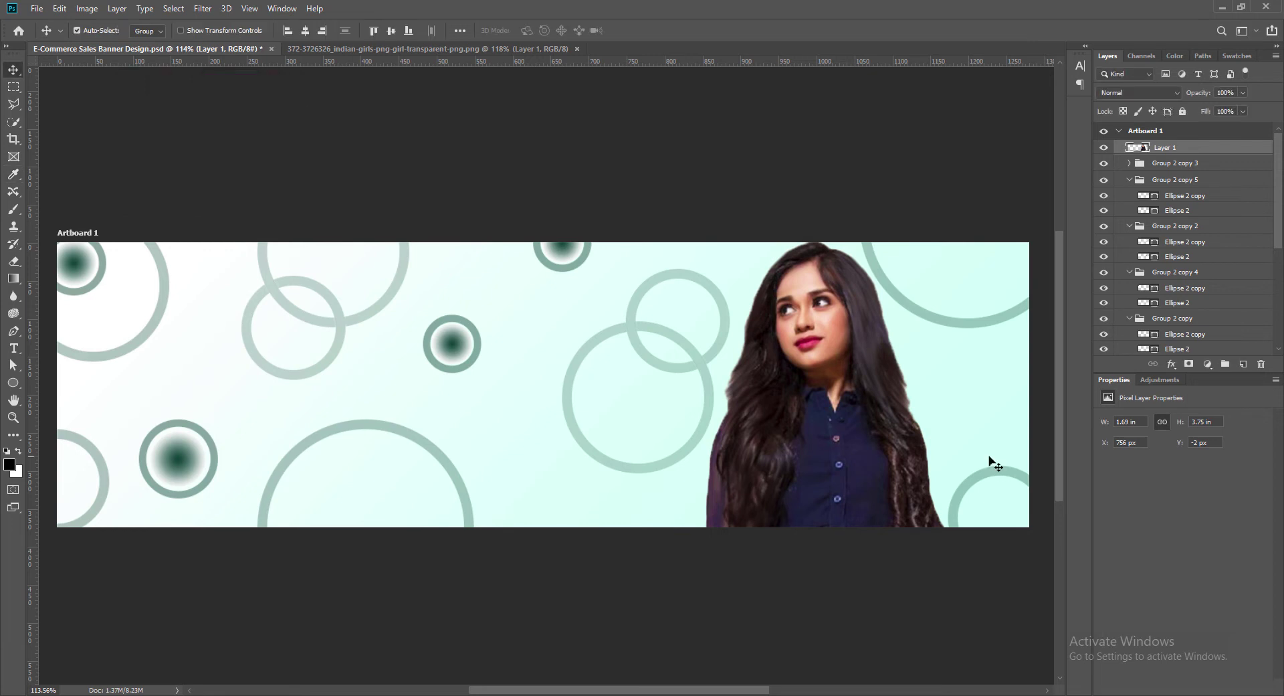
Scale the woman's photo to about 60% and position it in the banner's right part, cropped by the lower edge
{"action": "key", "text": "ctrl+t"}
{"action": "left_click_drag", "start_coordinate": [635, 258], "coordinate": [706, 406]}
{"action": "left_click_drag", "start_coordinate": [851, 478], "coordinate": [850, 323]}
{"action": "left_click_drag", "start_coordinate": [705, 251], "coordinate": [882, 439]}
{"action": "left_click_drag", "start_coordinate": [893, 493], "coordinate": [853, 322]}
{"action": "left_click_drag", "start_coordinate": [747, 269], "coordinate": [827, 360]}
{"action": "left_click_drag", "start_coordinate": [861, 431], "coordinate": [871, 338]}
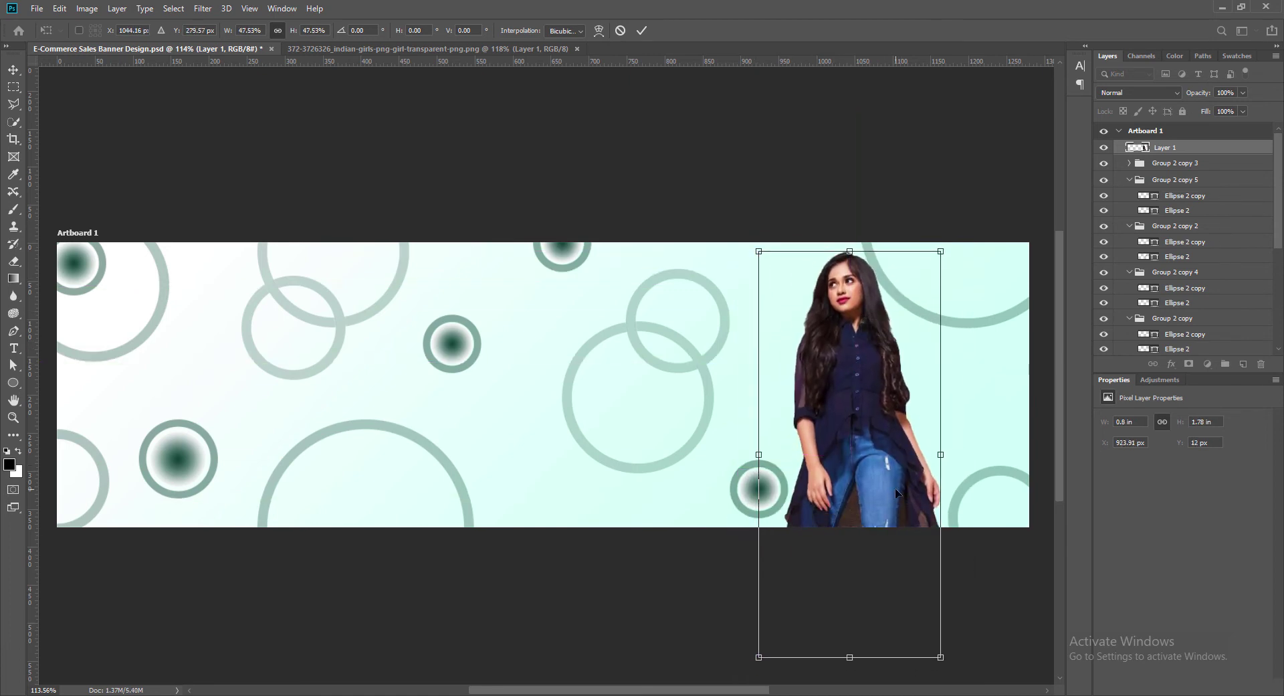
{"action": "left_click_drag", "start_coordinate": [942, 658], "coordinate": [962, 600]}
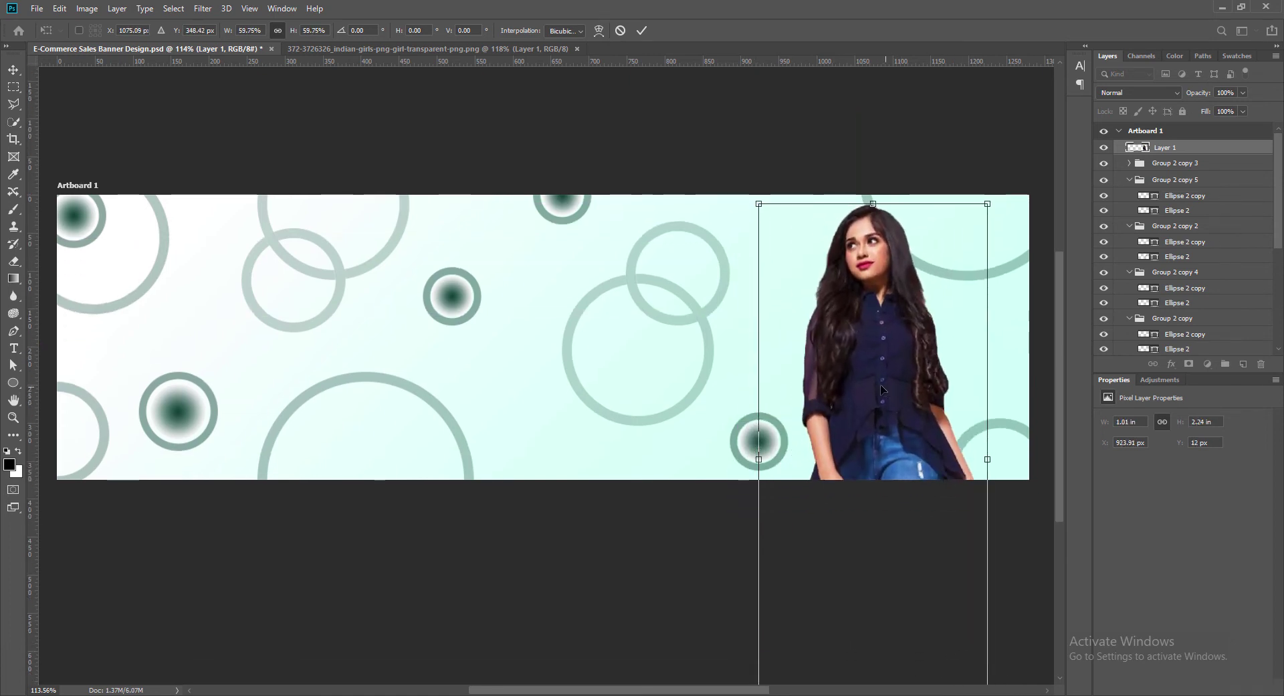
{"action": "left_click_drag", "start_coordinate": [882, 390], "coordinate": [847, 382]}
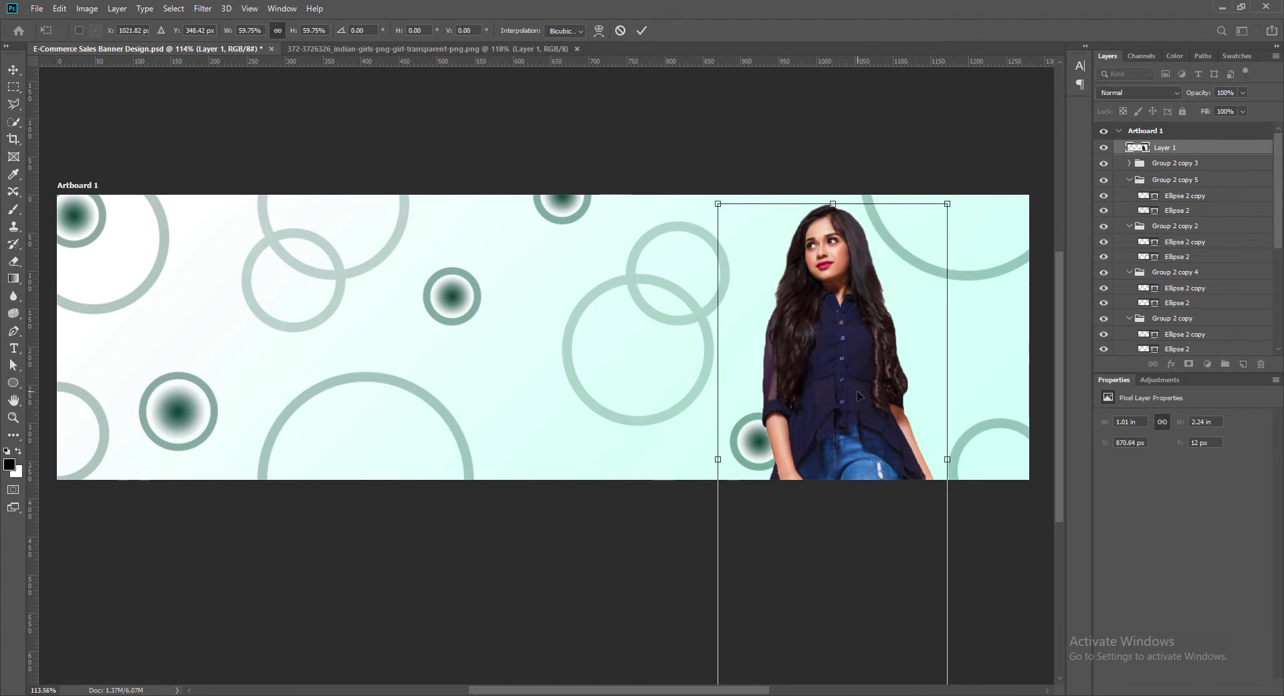
{"action": "key", "text": "Return"}
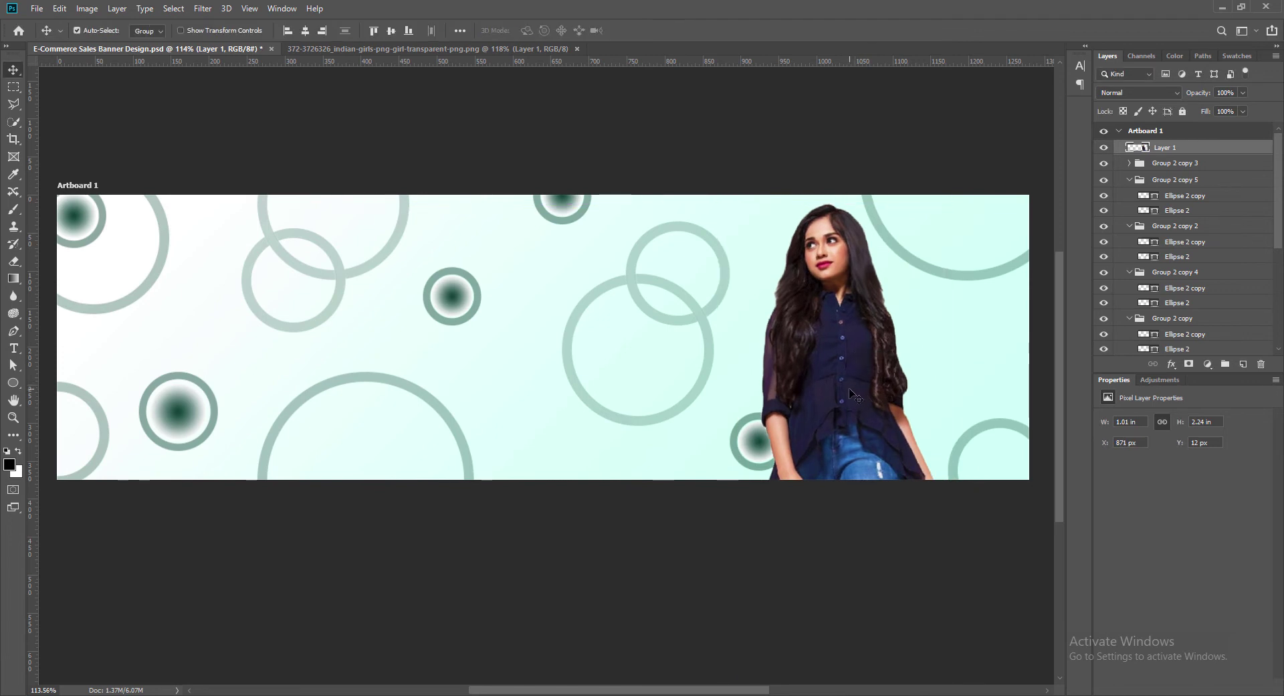
Move the woman's photo aside and shift the ring group behind it to the banner's right edge
{"action": "left_click_drag", "start_coordinate": [850, 391], "coordinate": [850, 383]}
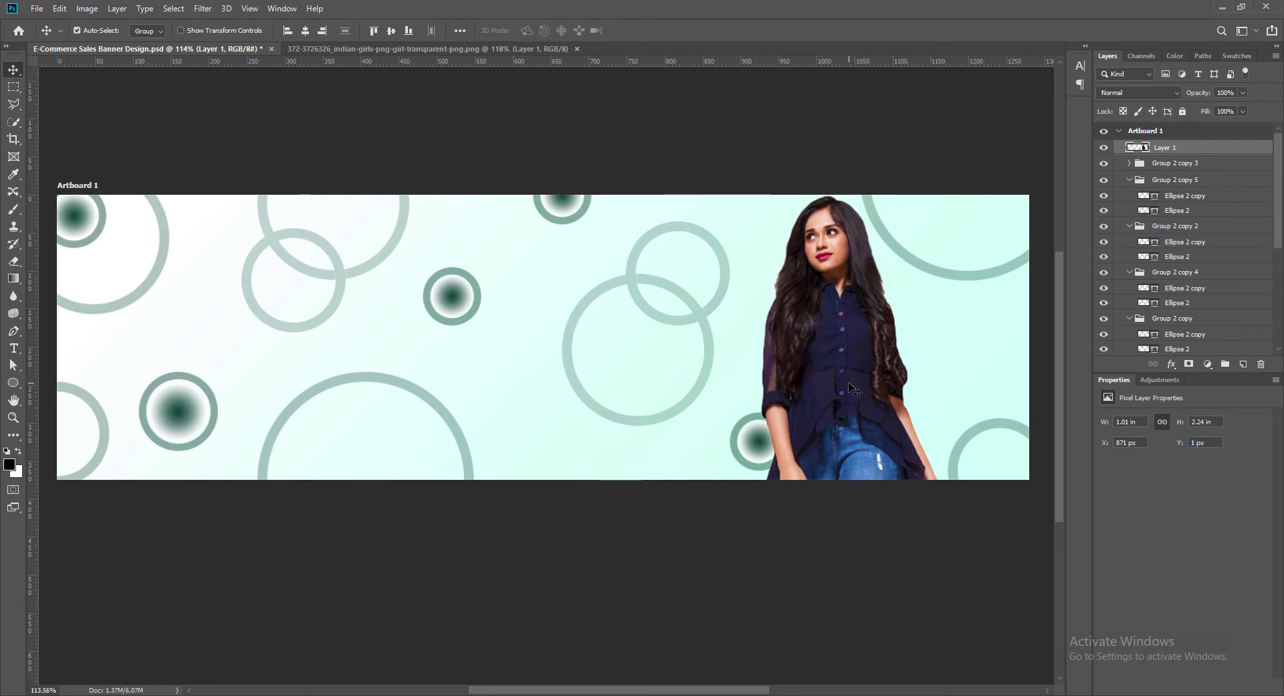
{"action": "left_click_drag", "start_coordinate": [848, 383], "coordinate": [752, 383]}
{"action": "left_click_drag", "start_coordinate": [862, 331], "coordinate": [1023, 343]}
Move the woman's photo back between the two ring groups on the right and nudge it to X 904 px, Y 5 px
{"action": "left_click_drag", "start_coordinate": [739, 360], "coordinate": [856, 352]}
{"action": "key", "text": "Right"}
{"action": "key", "text": "Right"}
{"action": "key", "text": "Right"}
{"action": "key", "text": "Up"}
{"action": "key", "text": "Up"}
{"action": "key", "text": "Up"}
{"action": "key", "text": "Up"}
{"action": "key", "text": "Up"}
{"action": "key", "text": "Up"}
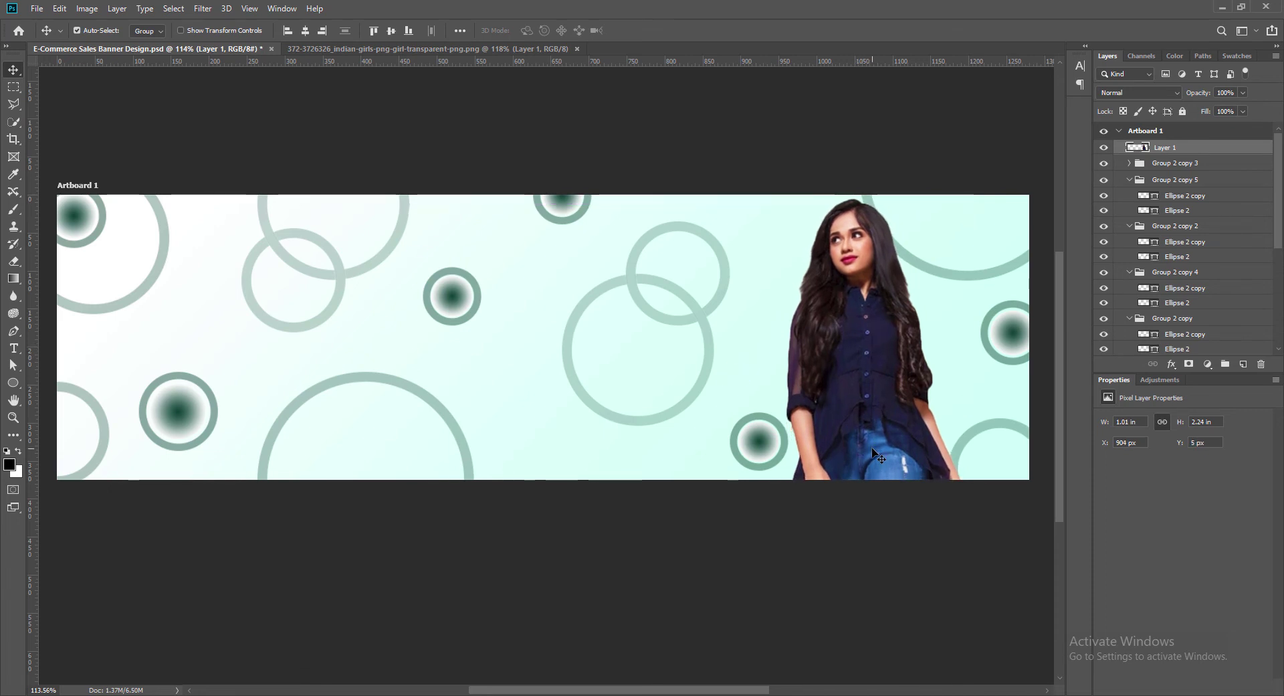
Move the ring group at the banner's right edge fully inside the artboard and save the document
{"action": "left_click_drag", "start_coordinate": [1014, 335], "coordinate": [991, 348]}
{"action": "key", "text": "ctrl+s"}
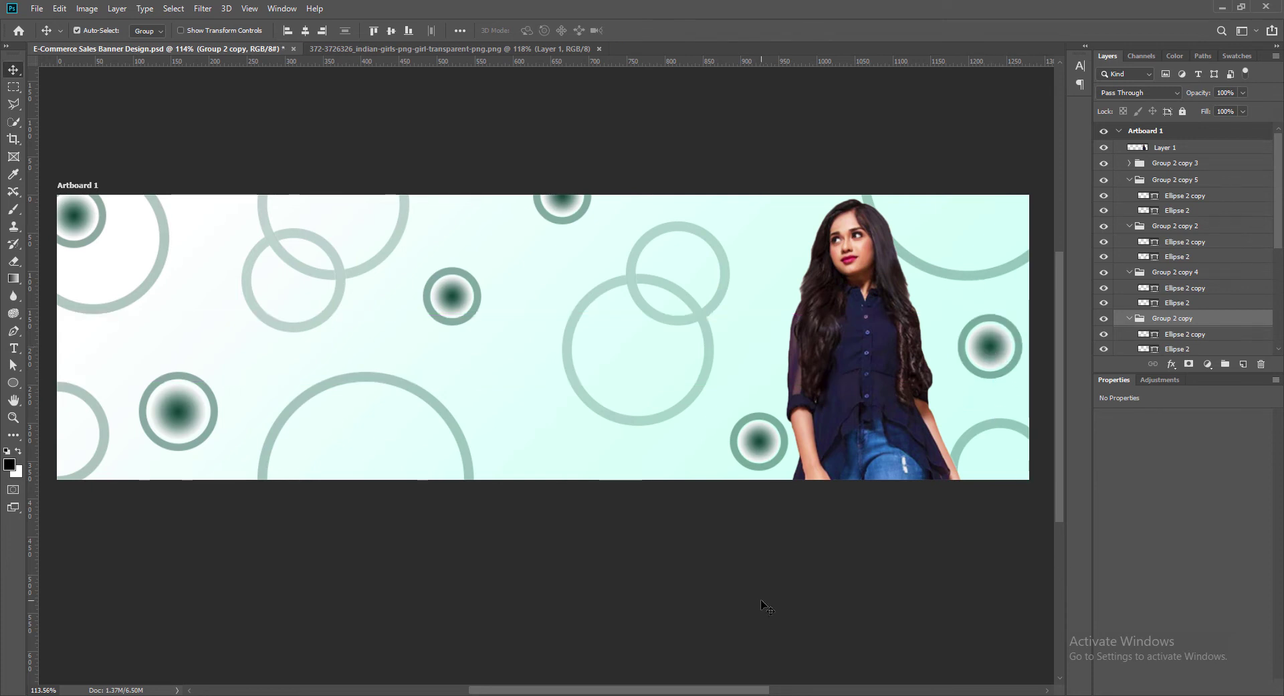
Add a text layer reading "BESTSELLER" in the upper middle of the banner
{"action": "key", "text": "ctrl+shift+alt+n"}
{"action": "key", "text": "t"}
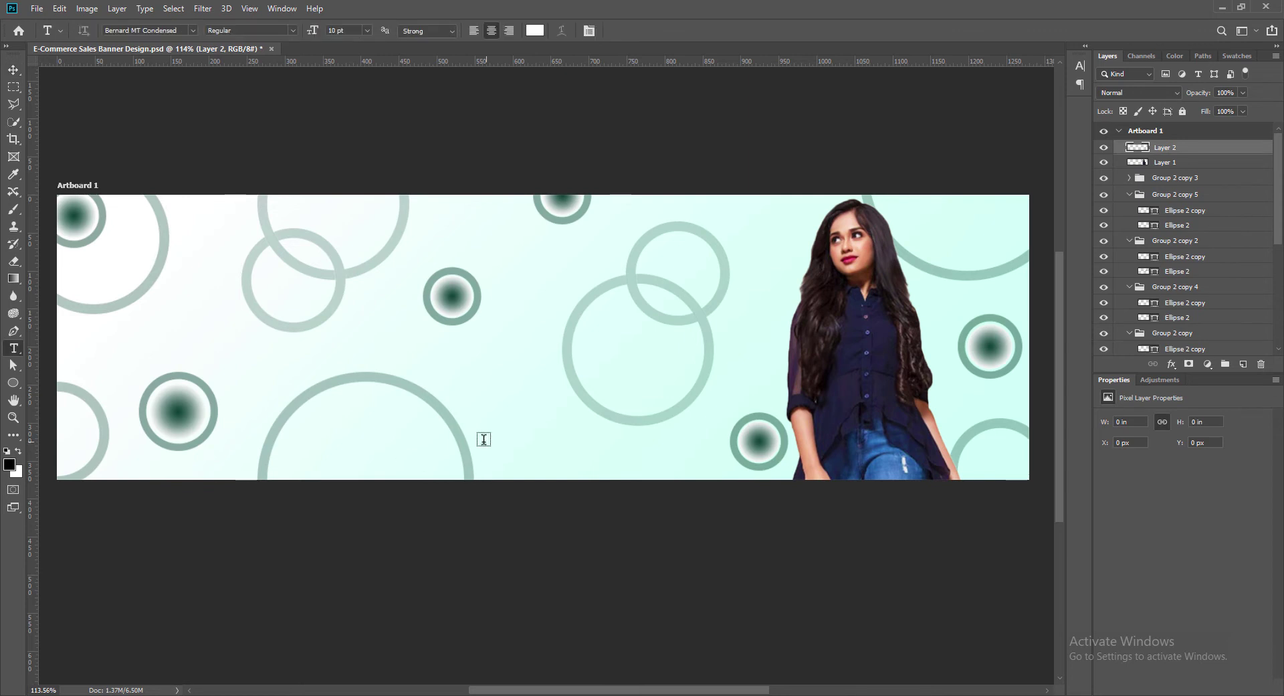
{"action": "scroll", "coordinate": [594, 519], "scroll_direction": "down", "scroll_amount": 1}
{"action": "scroll", "coordinate": [584, 473], "scroll_direction": "up", "scroll_amount": 3}
{"action": "scroll", "coordinate": [585, 470], "scroll_direction": "down", "scroll_amount": 3}
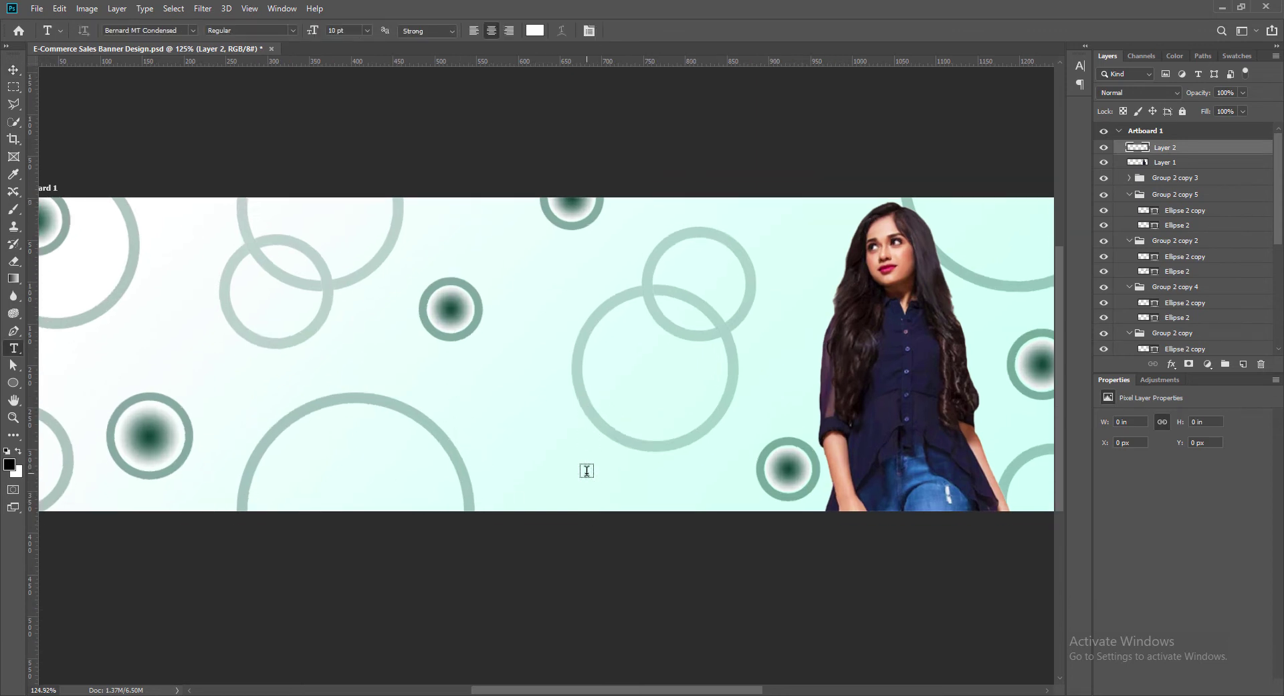
{"action": "scroll", "coordinate": [617, 502], "scroll_direction": "up", "scroll_amount": 1}
{"action": "scroll", "coordinate": [617, 502], "scroll_direction": "up", "scroll_amount": 1}
{"action": "scroll", "coordinate": [614, 500], "scroll_direction": "down", "scroll_amount": 1}
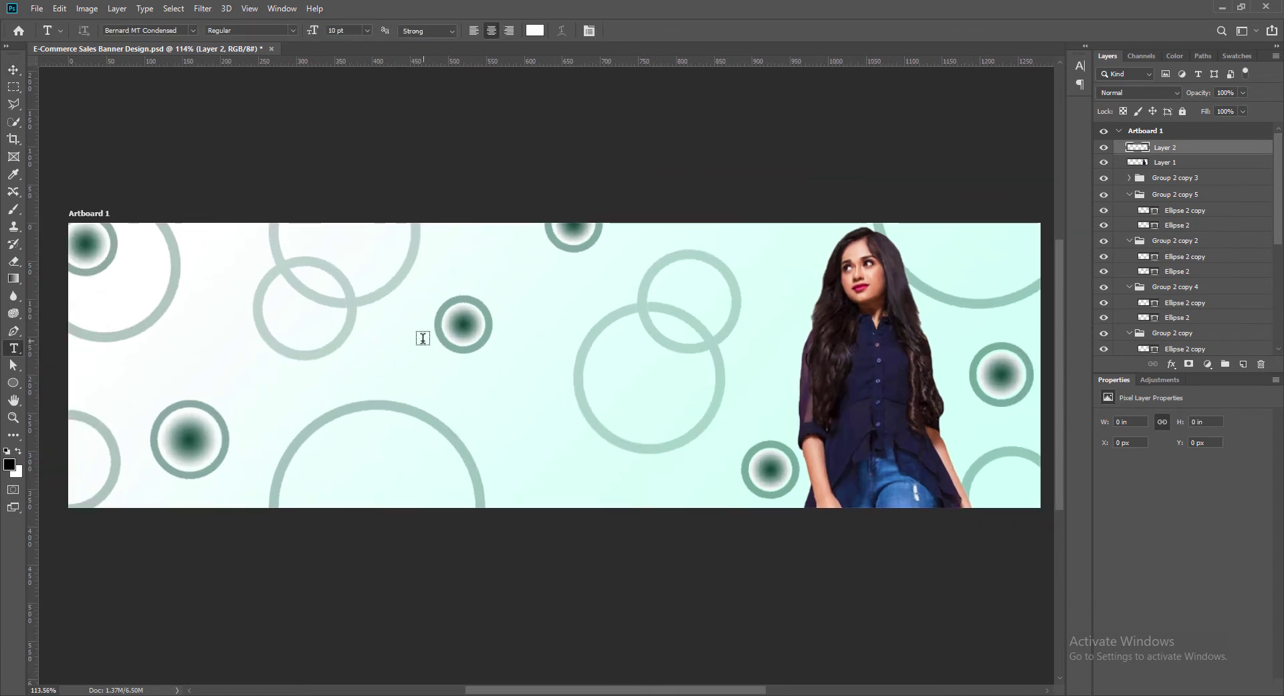
{"action": "left_click", "coordinate": [384, 326]}
{"action": "key", "text": "BackSpace"}
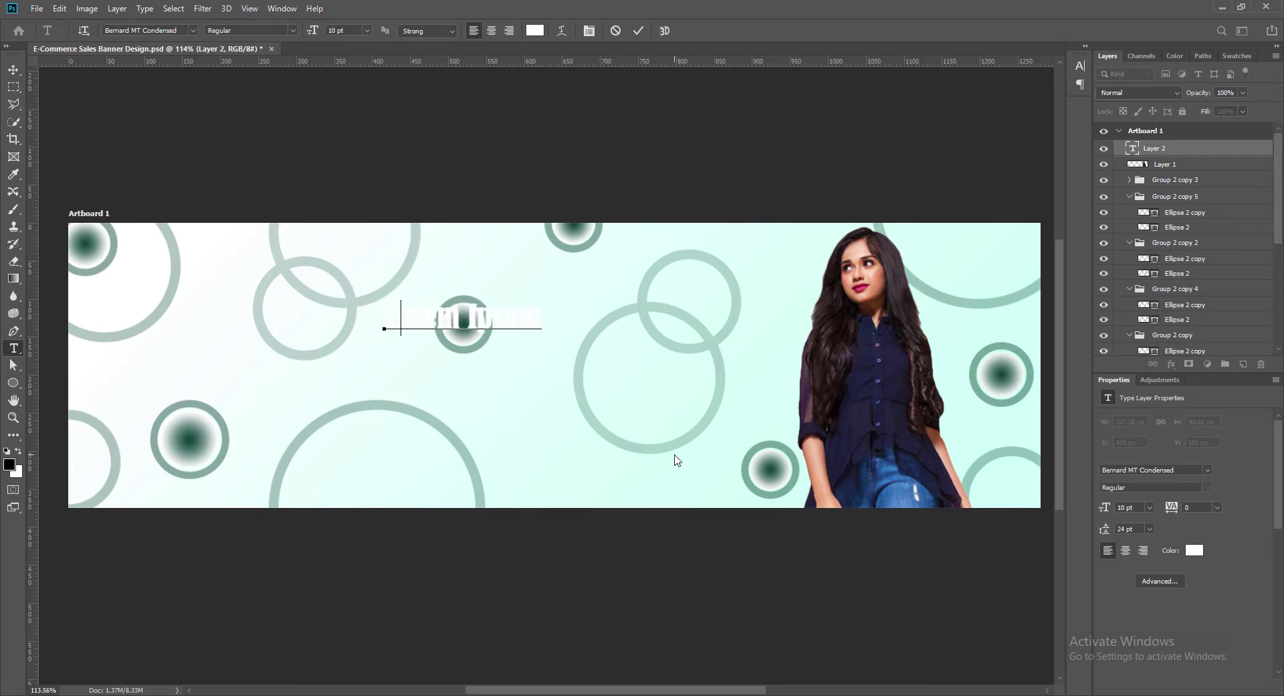
{"action": "type", "text": "BEST SELLI"}
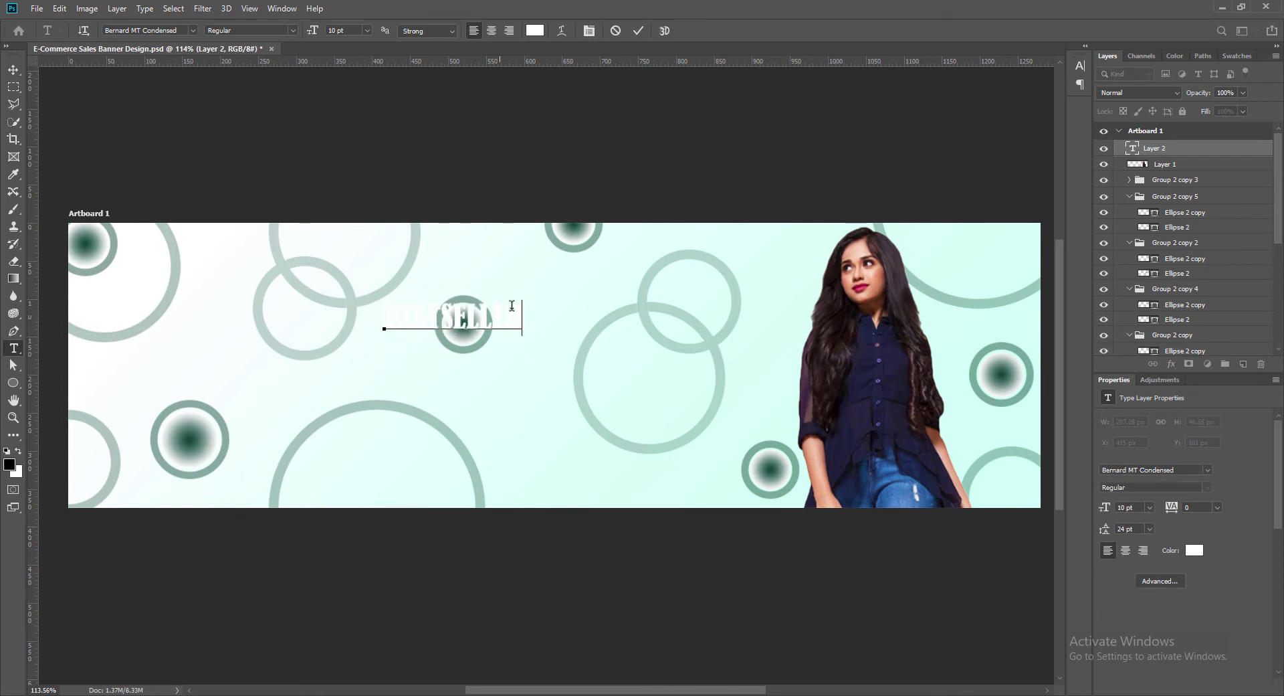
Recolour the BESTSELLER text to very dark green 001511
{"action": "left_click_drag", "start_coordinate": [512, 306], "coordinate": [352, 318]}
{"action": "left_click", "coordinate": [535, 30]}
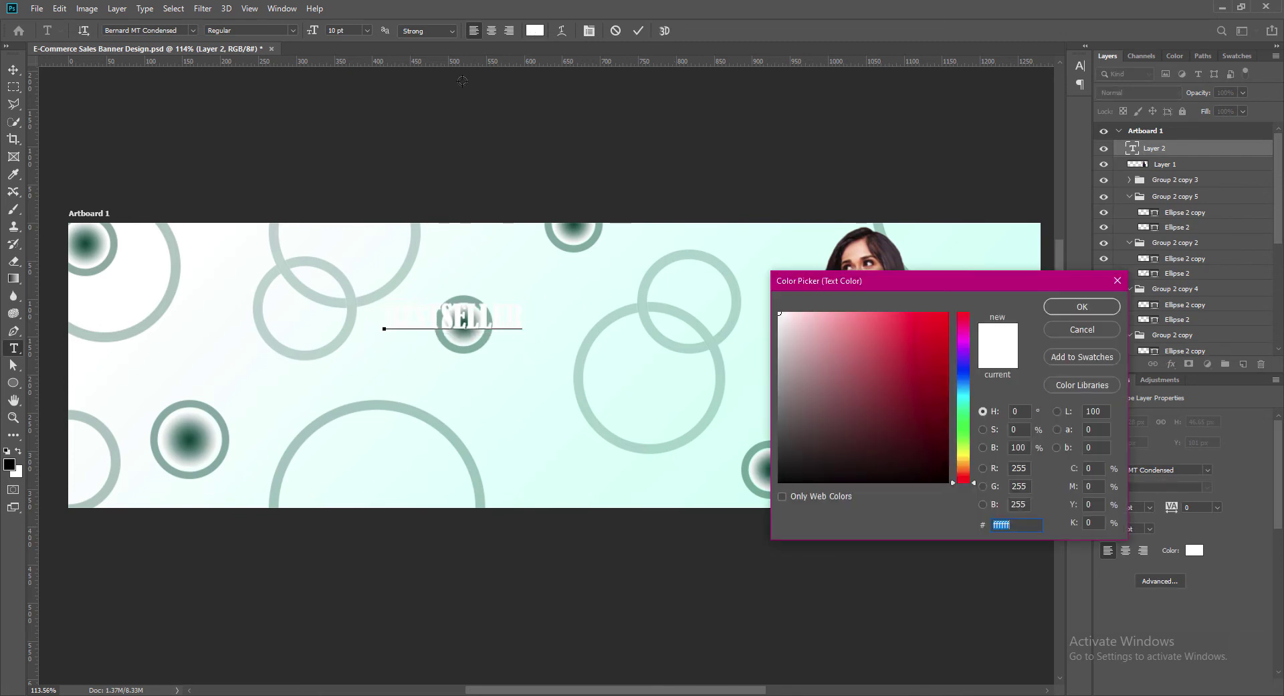
{"action": "type", "text": "064236"}
{"action": "left_click_drag", "start_coordinate": [931, 440], "coordinate": [948, 468]}
{"action": "left_click", "coordinate": [1060, 308]}
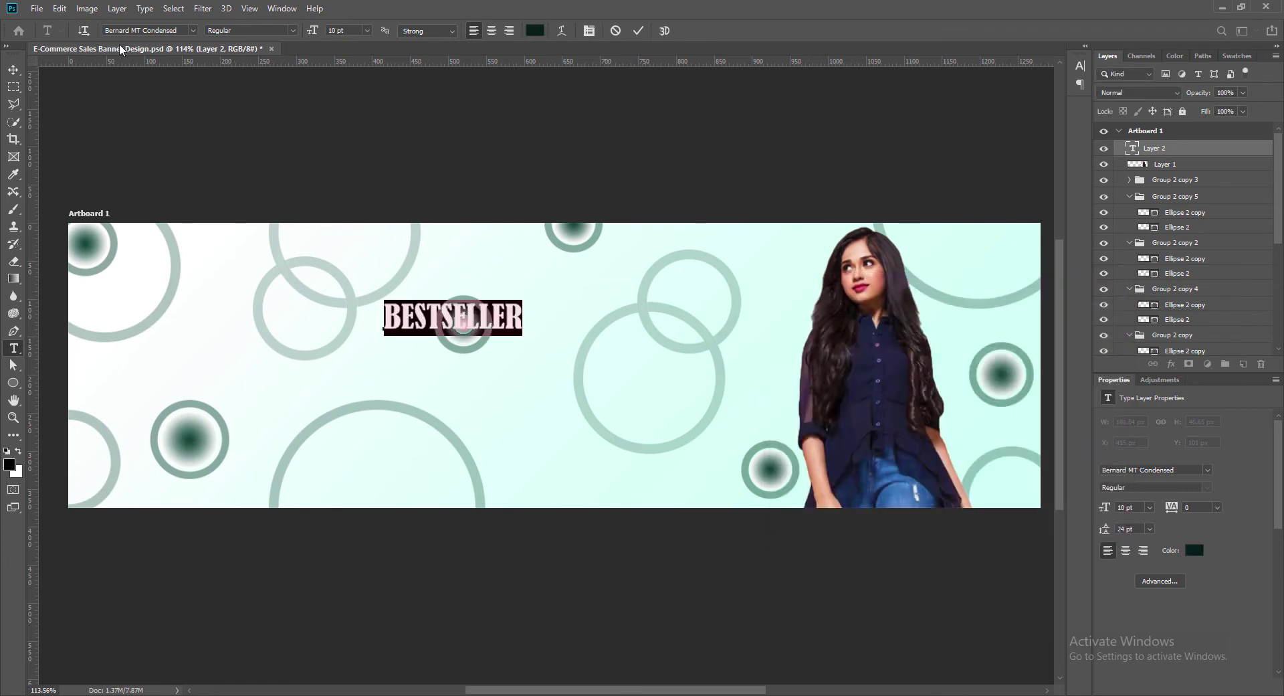
Set the BESTSELLER text's font to Bahnschrift in the Bold SemiCondensed style
{"action": "left_click", "coordinate": [192, 29]}
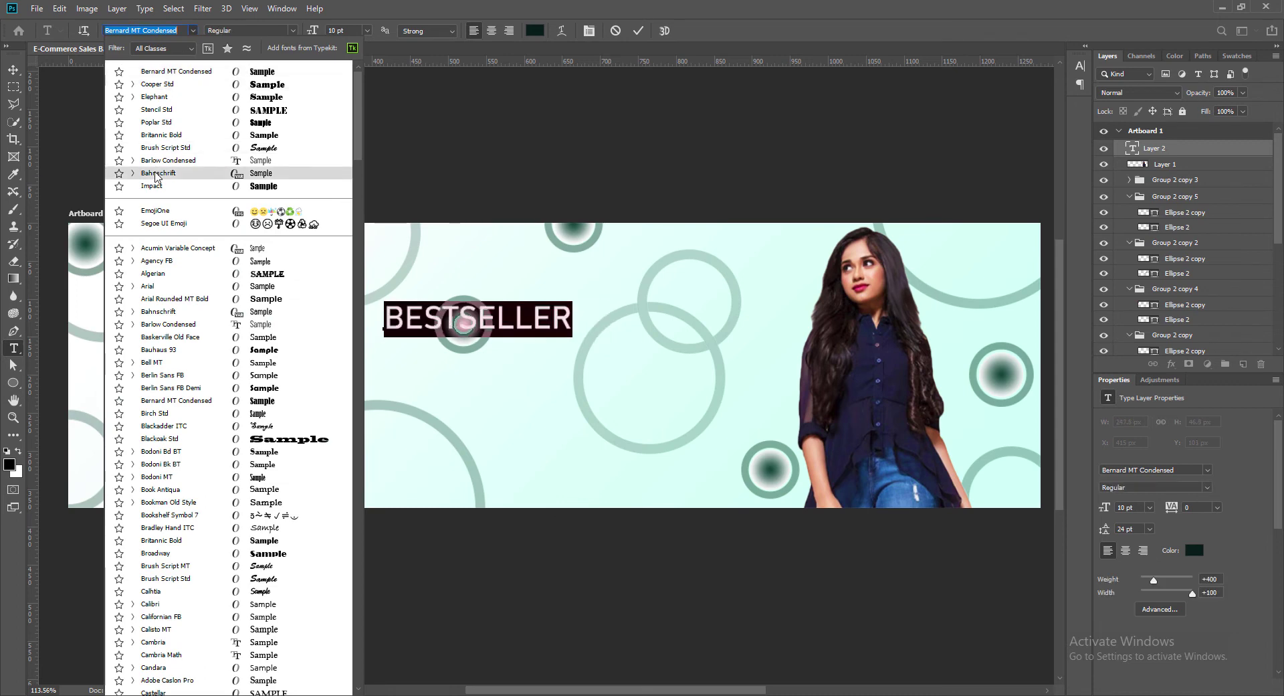
{"action": "left_click", "coordinate": [155, 174]}
{"action": "left_click", "coordinate": [297, 33]}
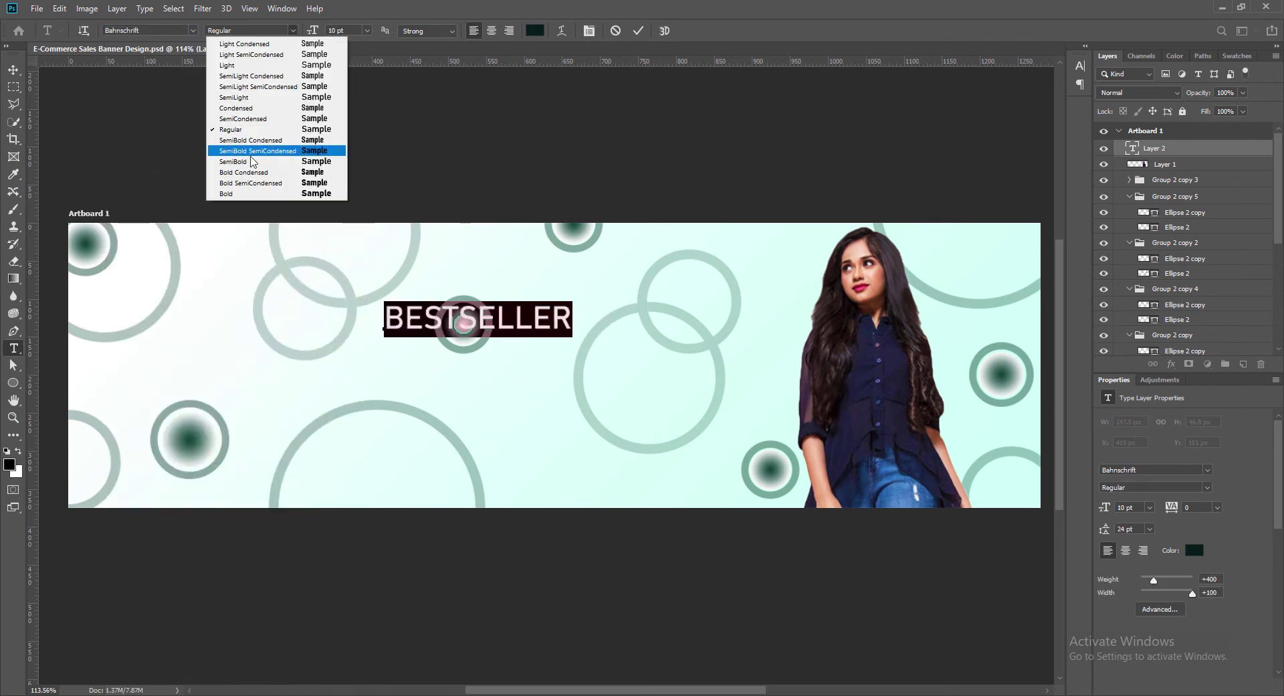
{"action": "left_click", "coordinate": [250, 184]}
{"action": "left_click", "coordinate": [293, 31]}
{"action": "left_click", "coordinate": [246, 175]}
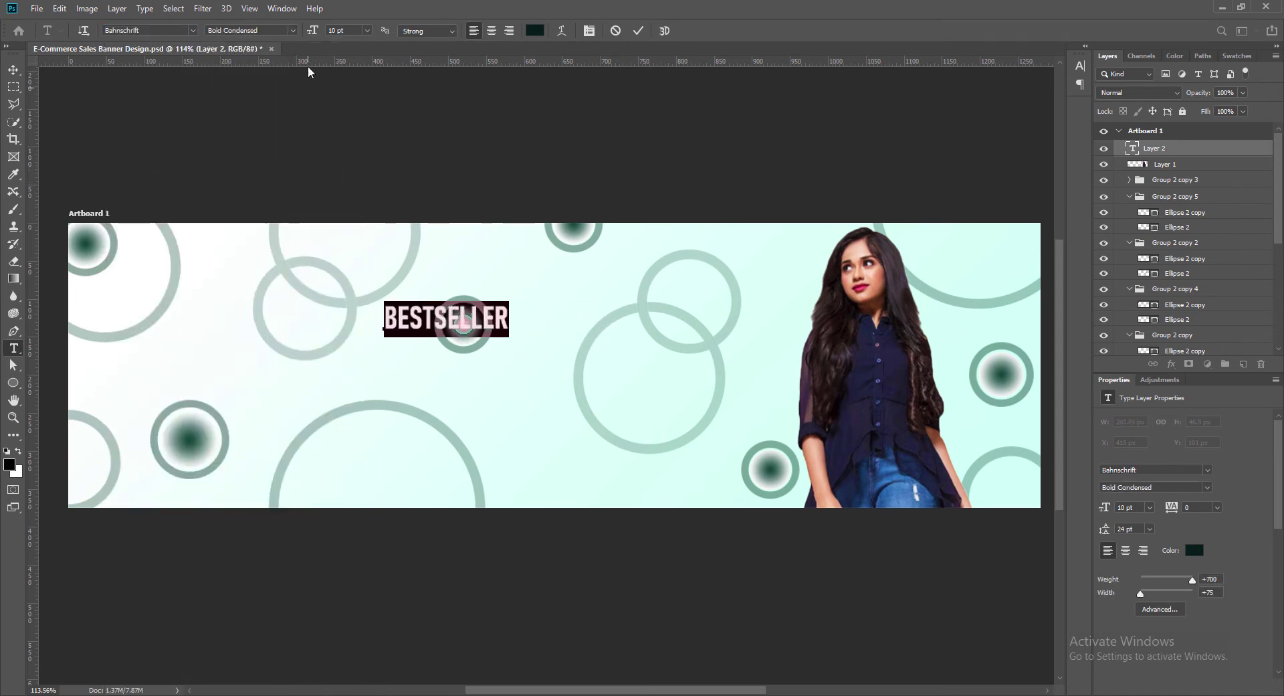
{"action": "left_click", "coordinate": [293, 32]}
{"action": "left_click", "coordinate": [257, 186]}
Set the BESTSELLER text's size to 24 pt and its tracking to 75
{"action": "left_click", "coordinate": [367, 31]}
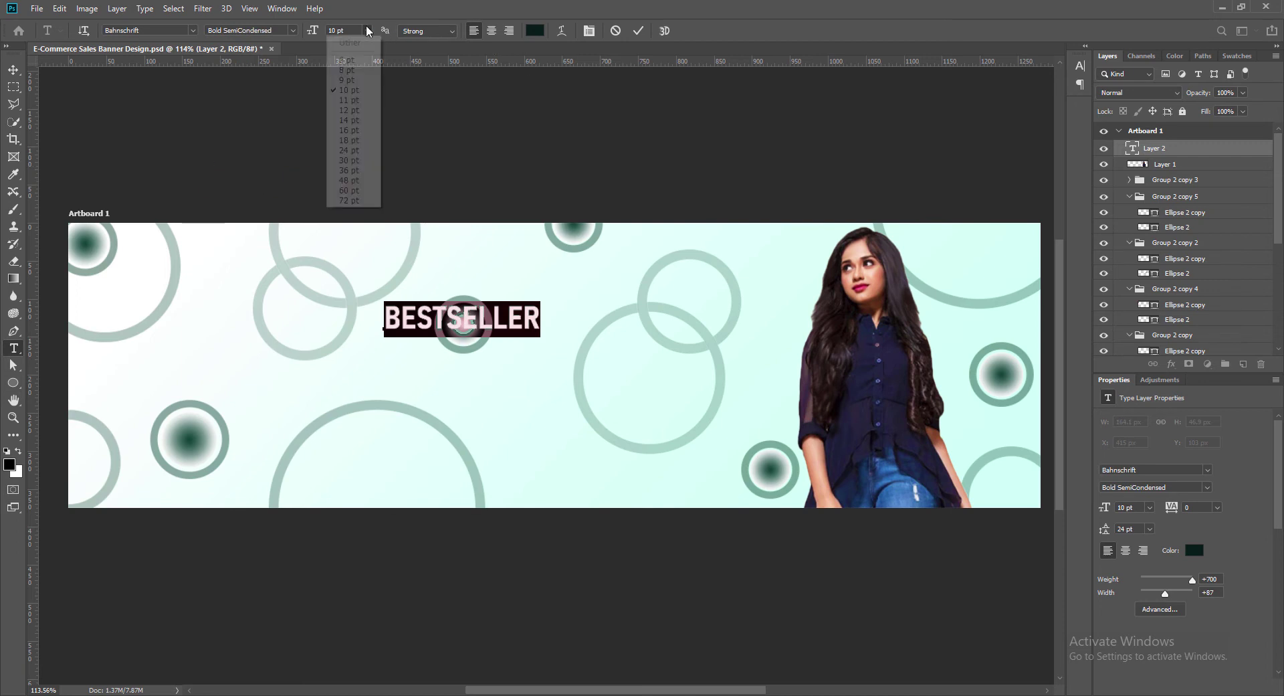
{"action": "left_click", "coordinate": [342, 136]}
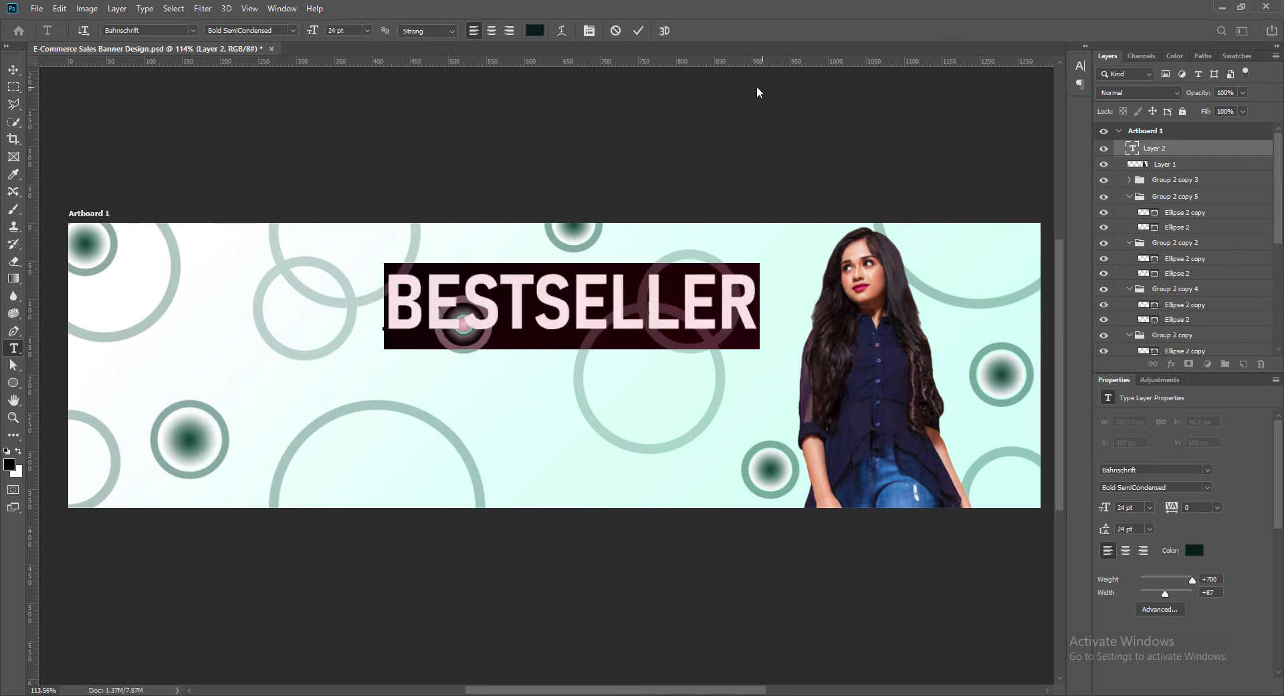
{"action": "left_click", "coordinate": [1083, 46]}
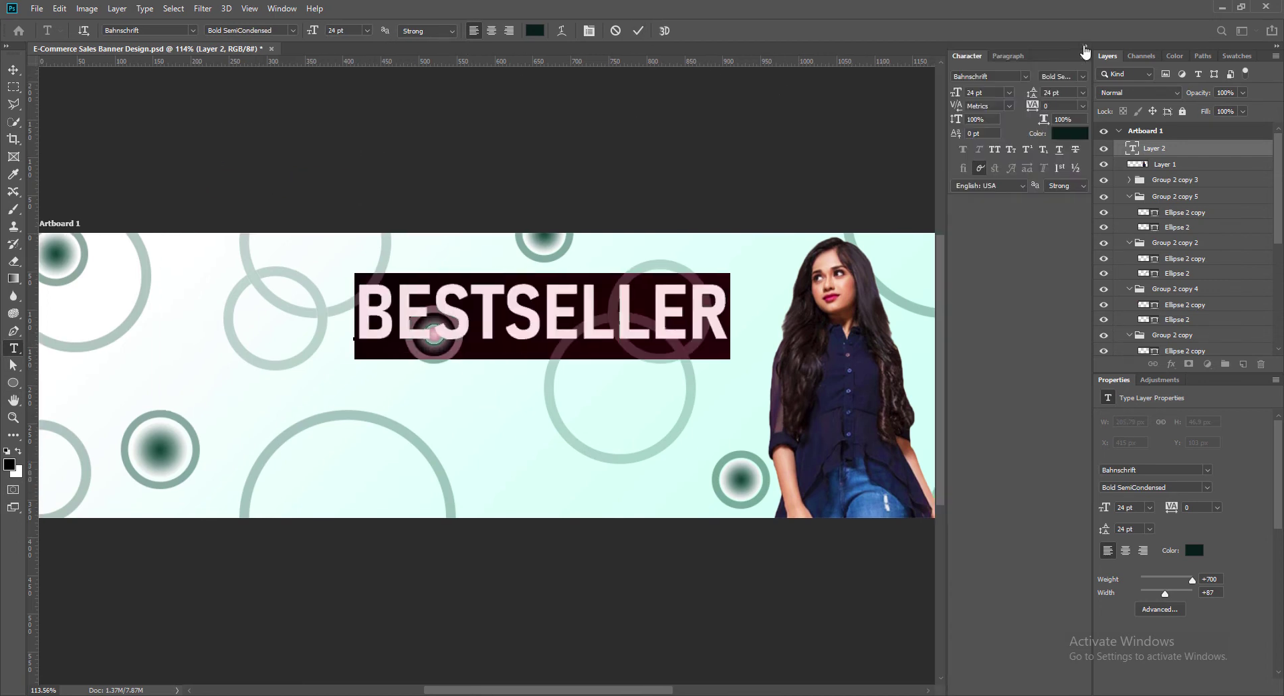
{"action": "left_click", "coordinate": [1084, 106]}
{"action": "left_click", "coordinate": [1070, 230]}
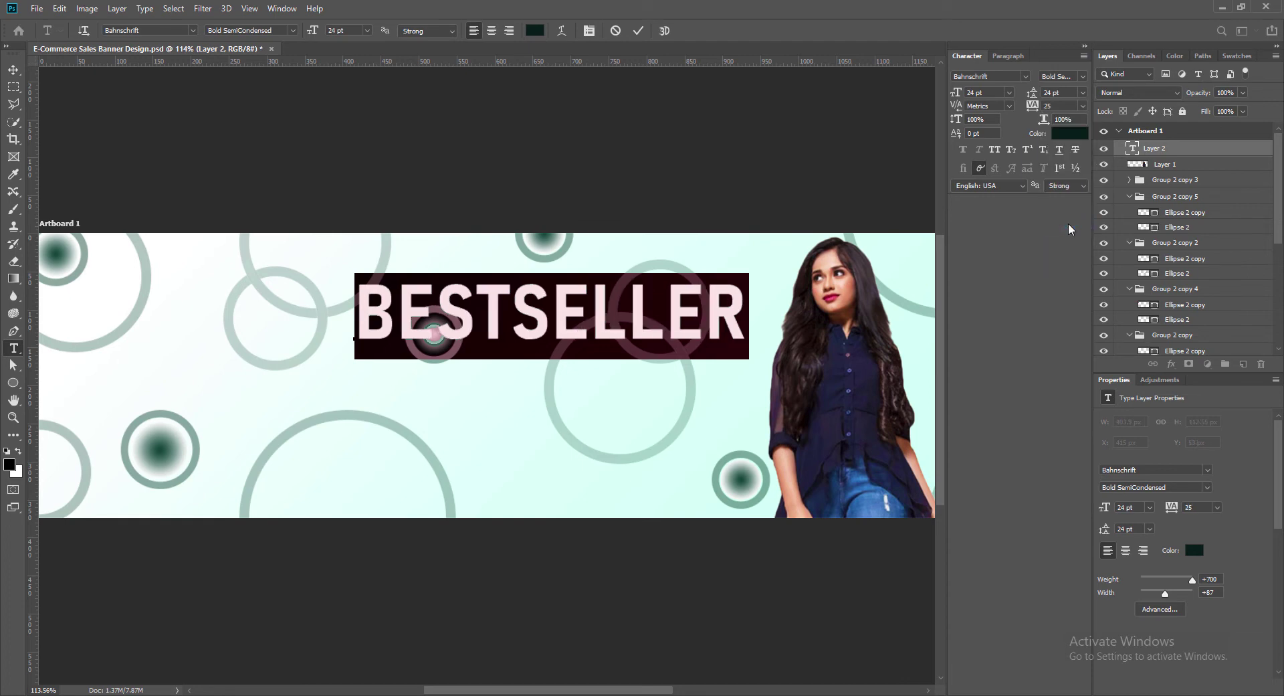
{"action": "left_click", "coordinate": [1084, 106]}
{"action": "left_click", "coordinate": [1064, 246]}
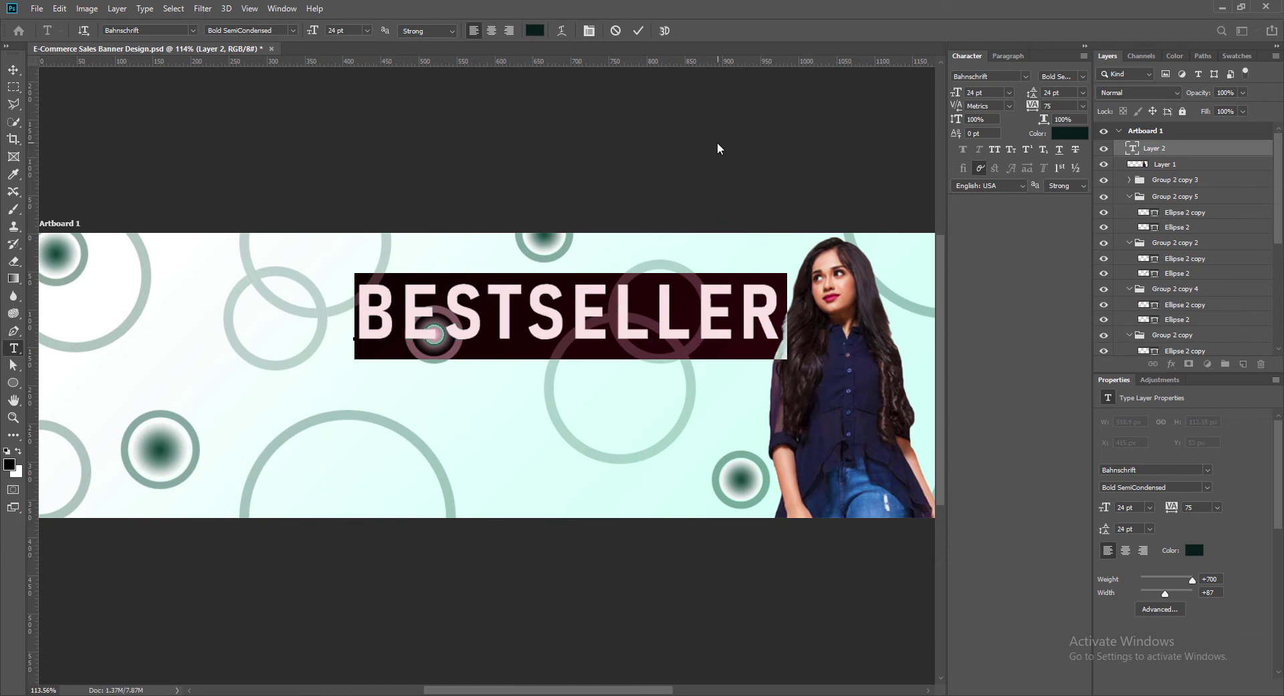
{"action": "left_click", "coordinate": [1086, 52]}
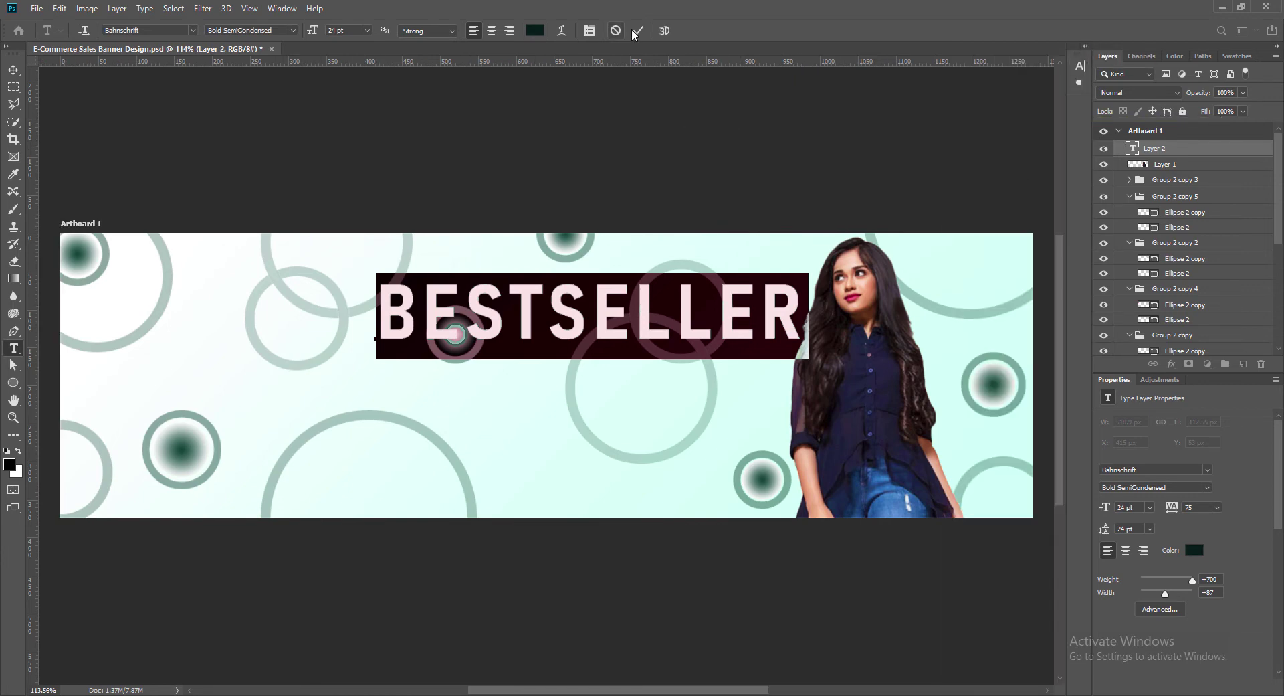
Move the headline to X 340 px, Y 90 px and shift the ring group behind it down near the banner's lower edge
{"action": "key", "text": "ctrl+Return"}
{"action": "key", "text": "v"}
{"action": "left_click_drag", "start_coordinate": [717, 328], "coordinate": [589, 335]}
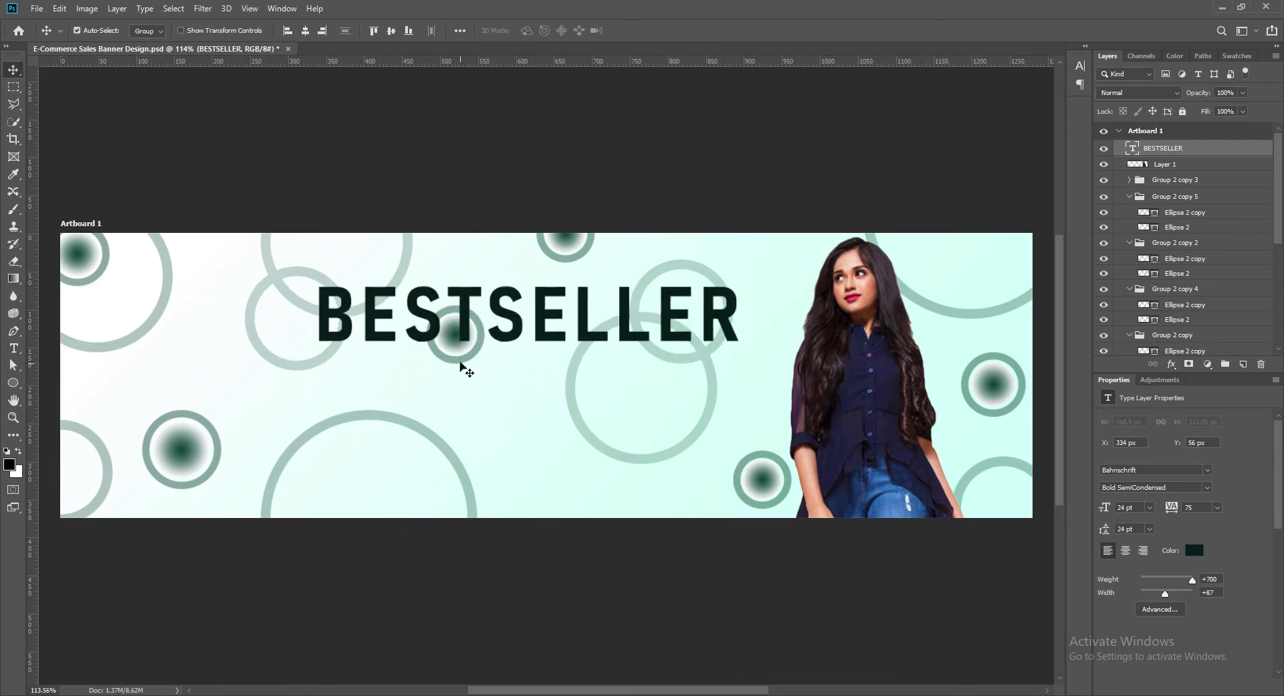
{"action": "left_click_drag", "start_coordinate": [464, 364], "coordinate": [524, 463]}
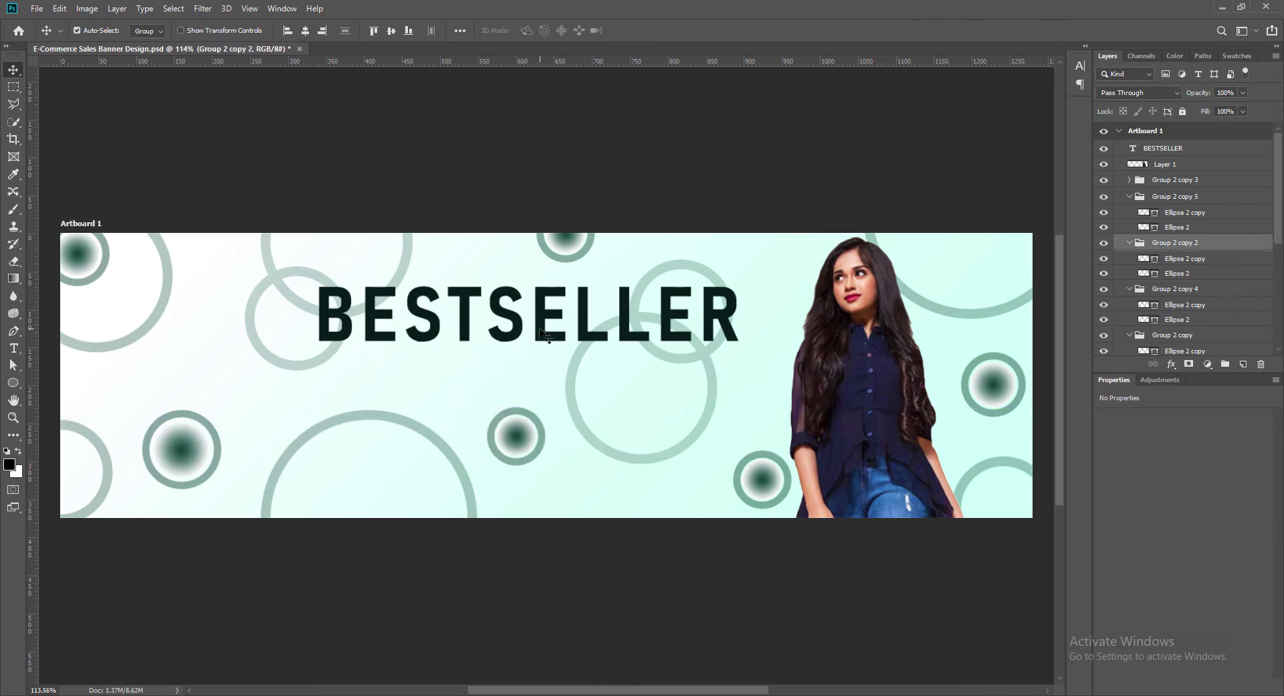
{"action": "left_click_drag", "start_coordinate": [569, 313], "coordinate": [574, 338]}
{"action": "left_click", "coordinate": [518, 442]}
{"action": "left_click_drag", "start_coordinate": [519, 441], "coordinate": [555, 482]}
Add an S to the headline so it reads "BESTSELLERS"
{"action": "left_click", "coordinate": [545, 354]}
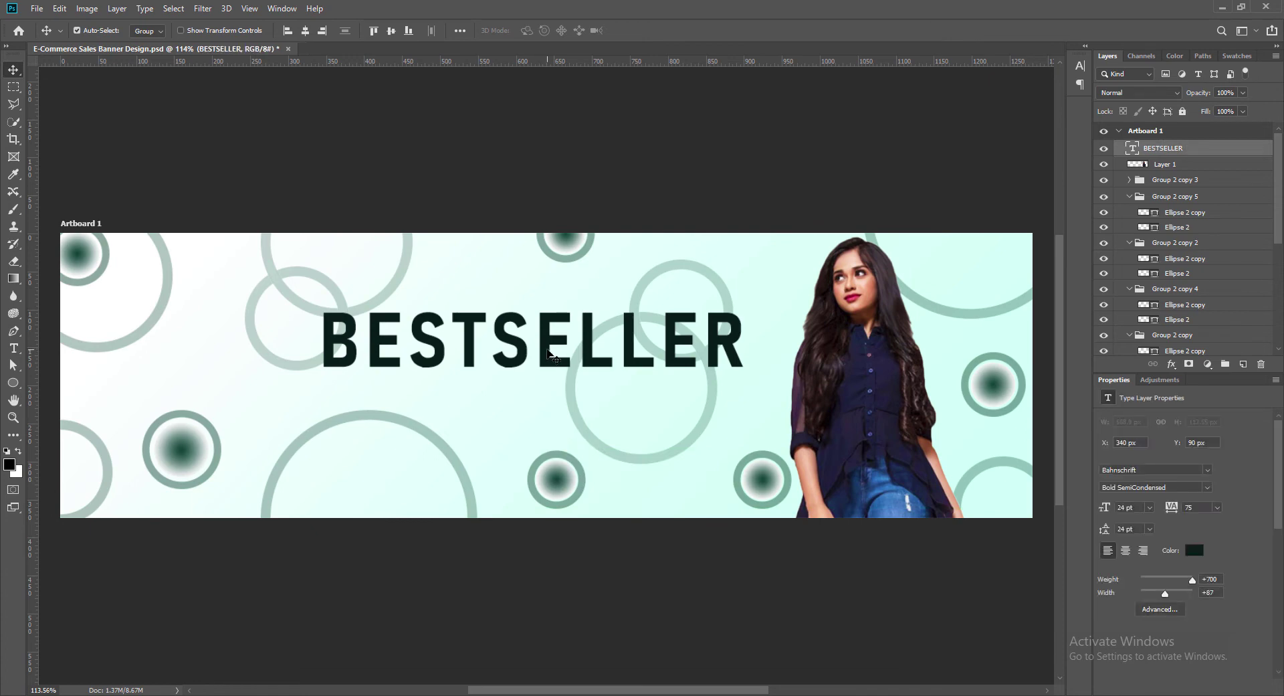
{"action": "double_click", "coordinate": [545, 355]}
{"action": "left_click", "coordinate": [749, 341]}
{"action": "type", "text": "S"}
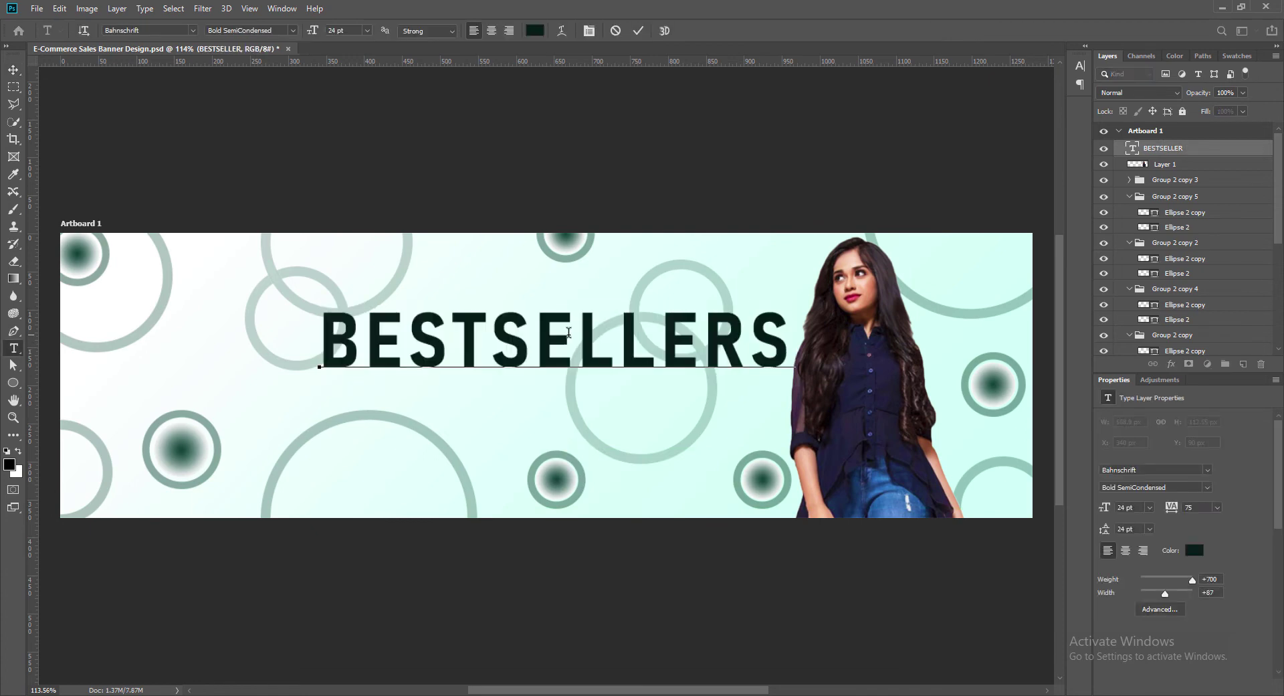
Set the BESTSELLERS text's tracking to 25 and its leading to 30 pt
{"action": "left_click_drag", "start_coordinate": [321, 341], "coordinate": [793, 348]}
{"action": "left_click", "coordinate": [1080, 65]}
{"action": "left_click", "coordinate": [1082, 105]}
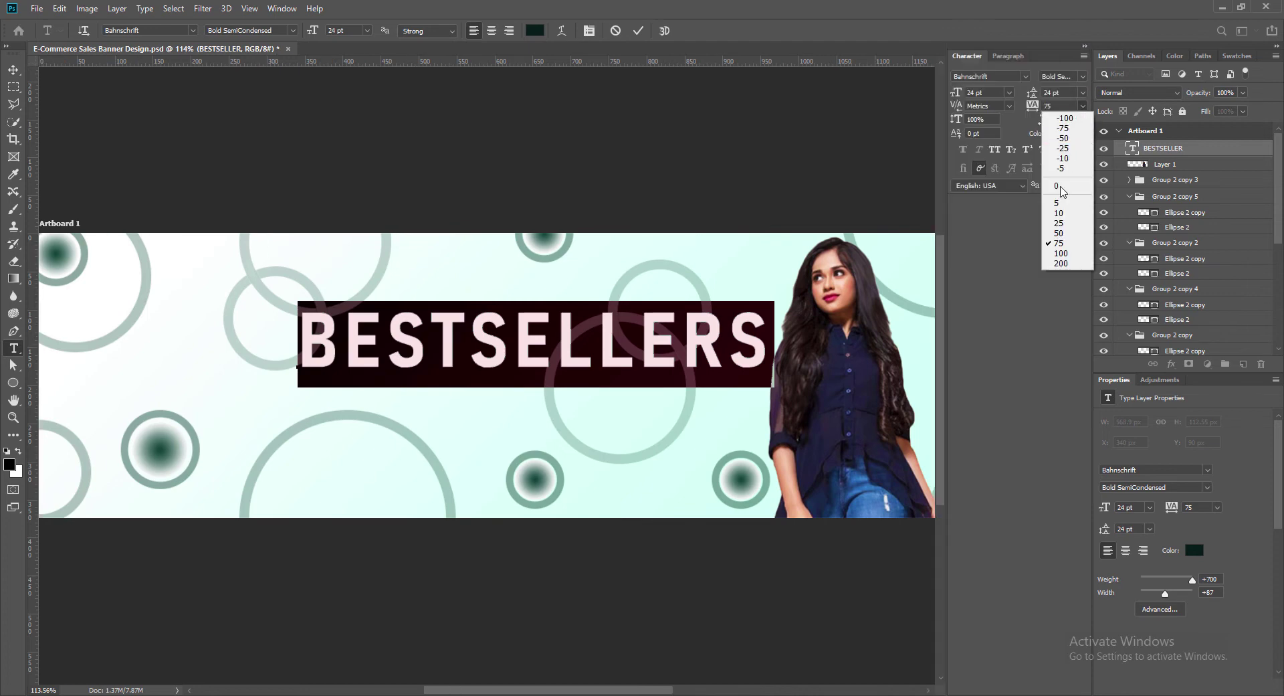
{"action": "left_click", "coordinate": [1064, 219]}
{"action": "left_click", "coordinate": [1083, 106]}
{"action": "left_click", "coordinate": [1064, 230]}
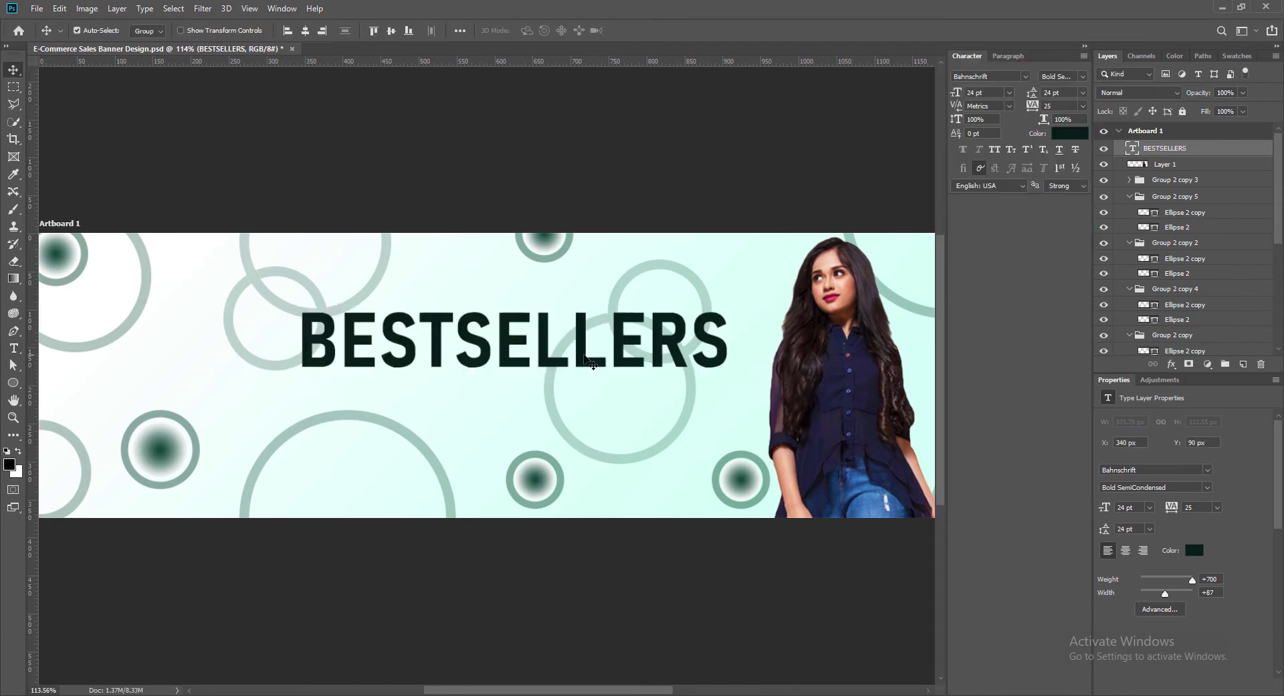
{"action": "left_click", "coordinate": [1083, 92]}
{"action": "left_click", "coordinate": [1066, 226]}
{"action": "left_click", "coordinate": [639, 31]}
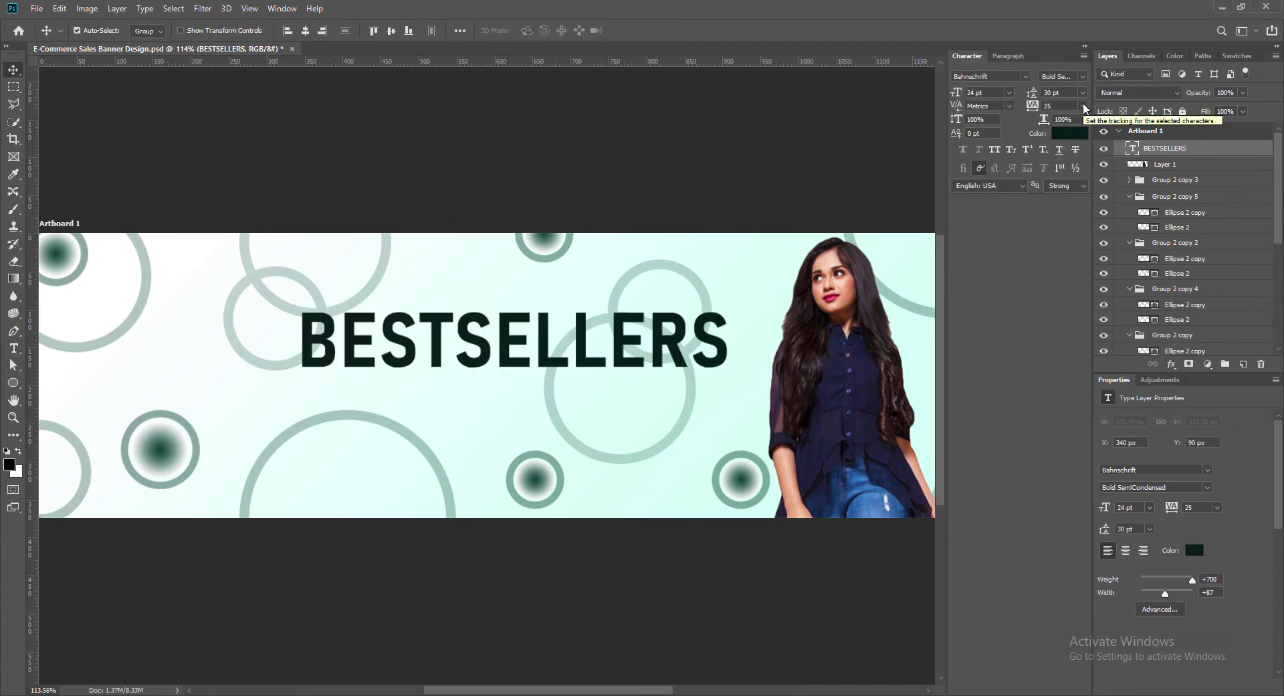
{"action": "left_click", "coordinate": [1085, 46]}
Try the headline at 30 pt and move it to X 235 px, Y 60 px
{"action": "double_click", "coordinate": [545, 348]}
{"action": "left_click", "coordinate": [367, 30]}
{"action": "left_click", "coordinate": [344, 154]}
{"action": "left_click", "coordinate": [639, 32]}
{"action": "left_click_drag", "start_coordinate": [721, 340], "coordinate": [640, 333]}
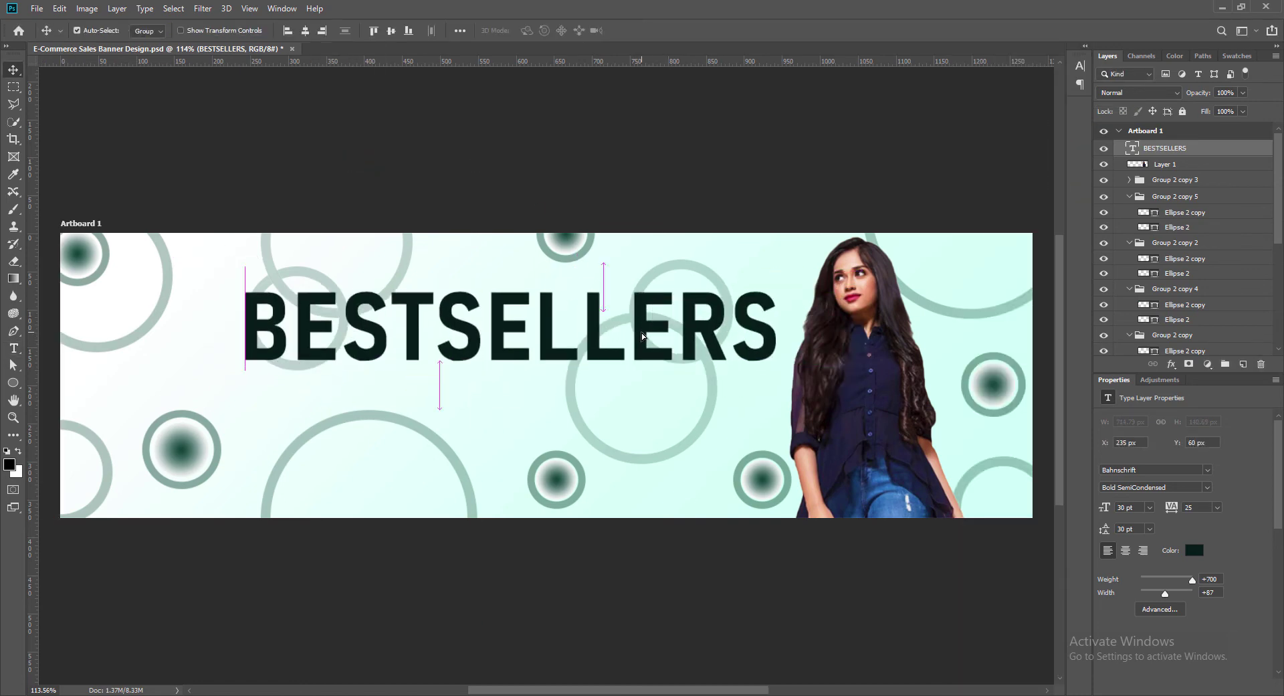
Set the headline's size to 27 pt, move it to X 267 px, Y 70 px and save the document
{"action": "double_click", "coordinate": [641, 333]}
{"action": "left_click", "coordinate": [334, 31]}
{"action": "type", "text": "27"}
{"action": "left_click", "coordinate": [639, 31]}
{"action": "left_click_drag", "start_coordinate": [511, 334], "coordinate": [536, 335]}
{"action": "key", "text": "ctrl+s"}
Try the Bold and Bold Condensed styles on the headline, returning to Bold SemiCondensed
{"action": "double_click", "coordinate": [586, 306]}
{"action": "left_click", "coordinate": [293, 31]}
{"action": "left_click", "coordinate": [252, 194]}
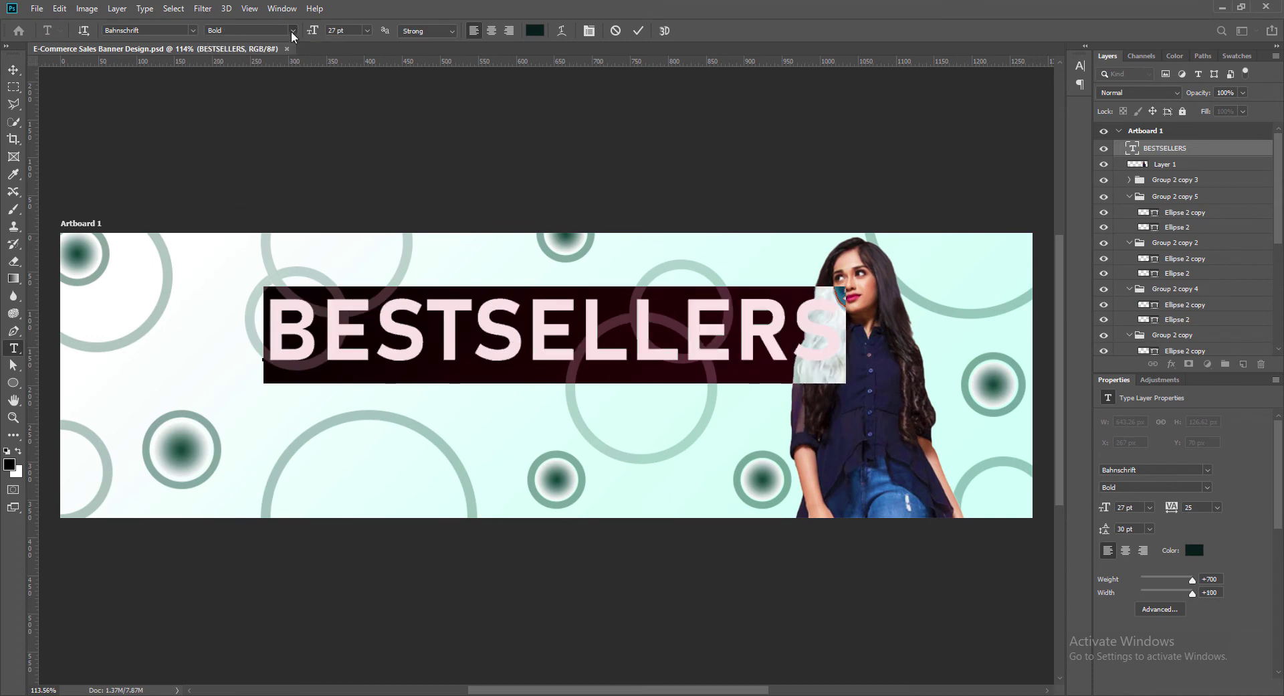
{"action": "left_click", "coordinate": [293, 31]}
{"action": "left_click", "coordinate": [260, 172]}
{"action": "left_click", "coordinate": [293, 31]}
{"action": "left_click", "coordinate": [257, 182]}
Set the headline's tracking to 5 and its leading to Auto
{"action": "key", "text": "ctrl+t"}
{"action": "key", "text": "alt+Left"}
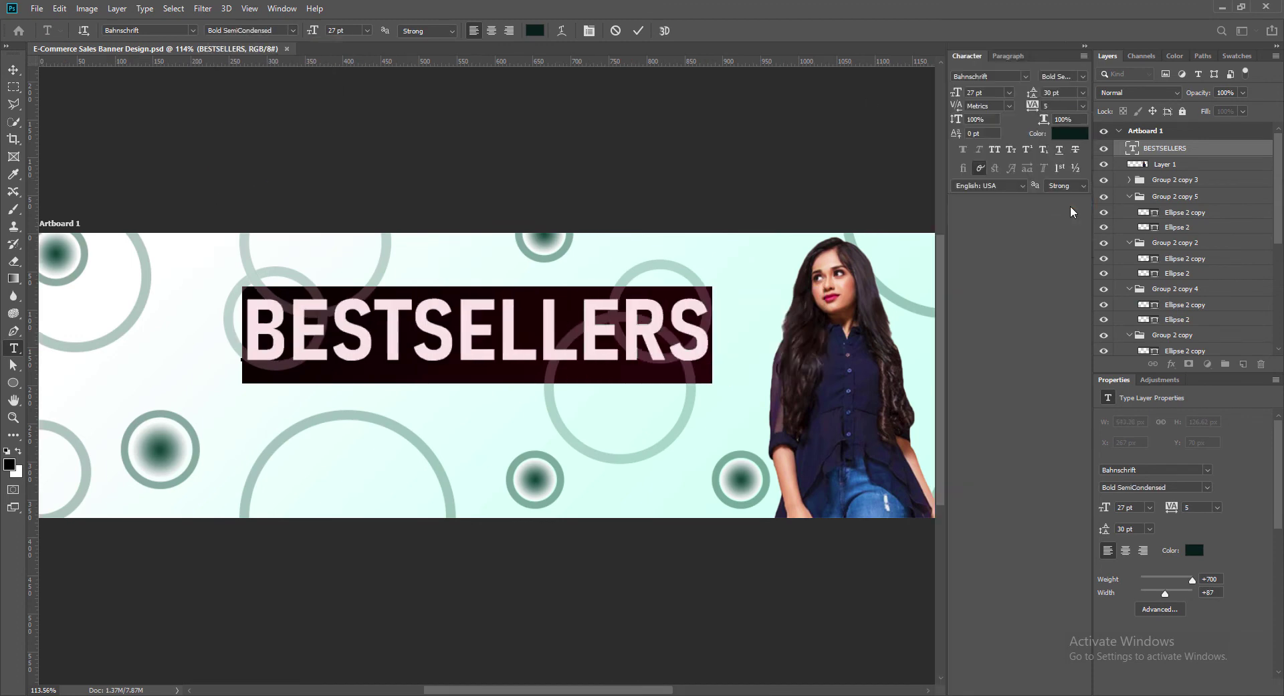
{"action": "left_click", "coordinate": [1083, 93]}
{"action": "left_click", "coordinate": [1069, 105]}
{"action": "left_click", "coordinate": [1086, 46]}
Darken the headline's text colour to a slightly deeper, near-black green
{"action": "left_click", "coordinate": [536, 31]}
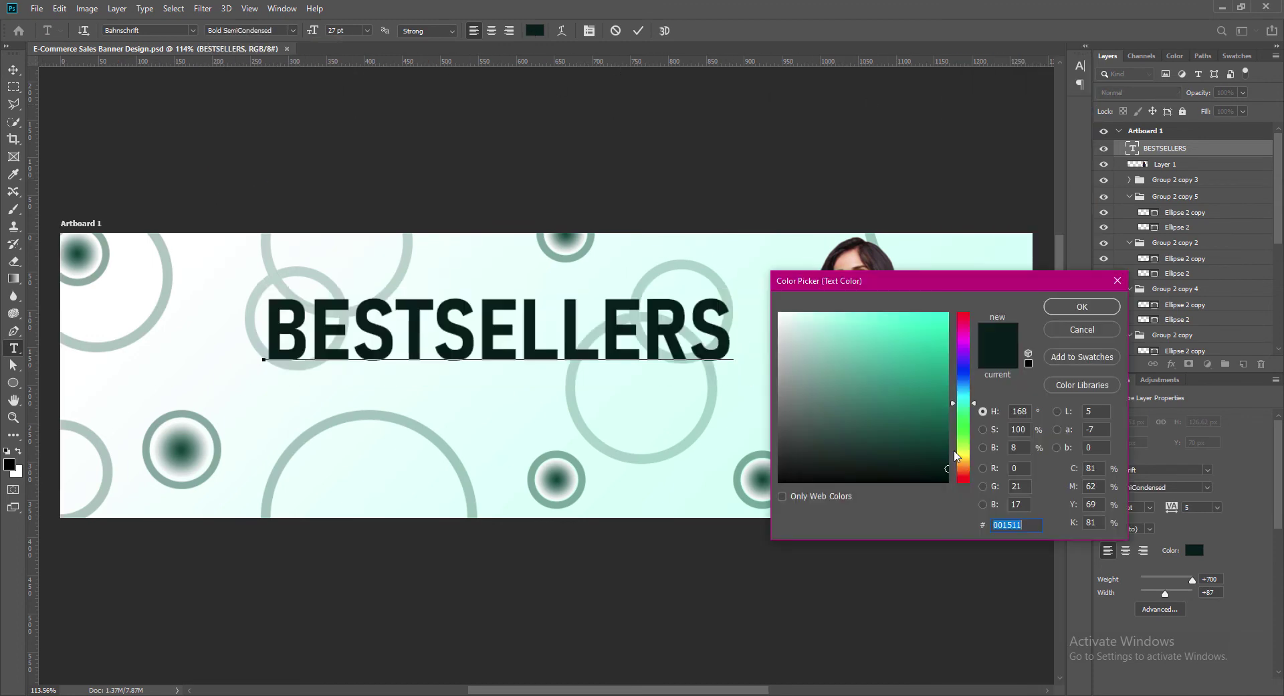
{"action": "left_click", "coordinate": [964, 406]}
{"action": "left_click_drag", "start_coordinate": [949, 470], "coordinate": [950, 475]}
{"action": "left_click", "coordinate": [1081, 307]}
{"action": "left_click", "coordinate": [14, 69]}
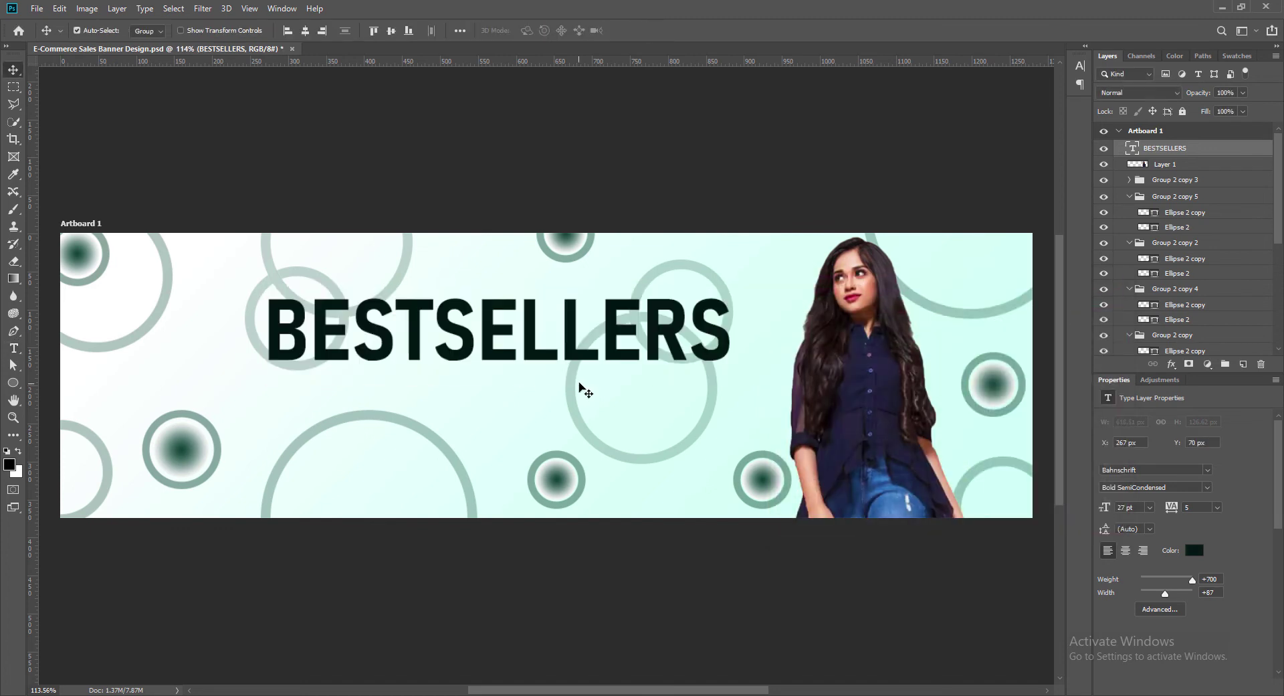
Move the headline to X 317 px, Y 58 px and save the document
{"action": "key", "text": "ctrl+t"}
{"action": "left_click_drag", "start_coordinate": [533, 343], "coordinate": [577, 331]}
{"action": "left_click", "coordinate": [641, 30]}
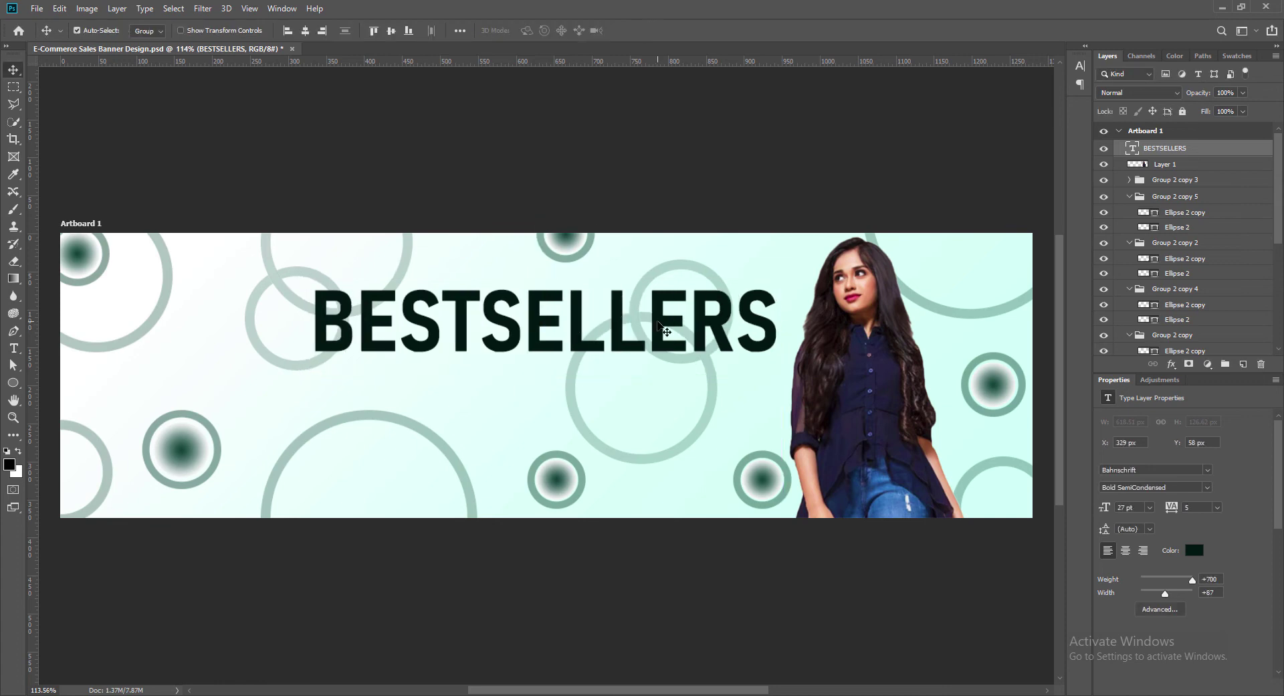
{"action": "left_click_drag", "start_coordinate": [657, 321], "coordinate": [613, 319]}
{"action": "key", "text": "ctrl+t"}
{"action": "left_click", "coordinate": [642, 30]}
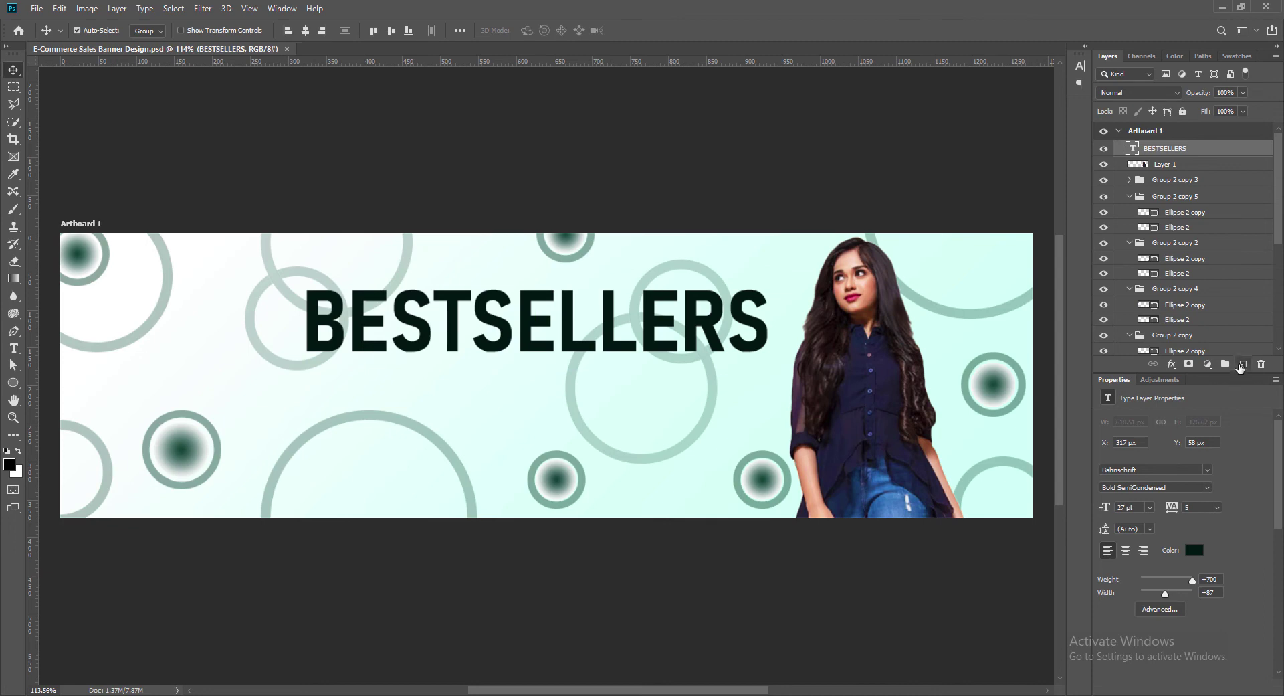
Draw a rectangle about 542 × 48 px directly beneath the headline at X 353 px, Y 172 px
{"action": "left_click", "coordinate": [1241, 366]}
{"action": "key", "text": "u"}
{"action": "left_click_drag", "start_coordinate": [329, 363], "coordinate": [740, 400]}
{"action": "key", "text": "v"}
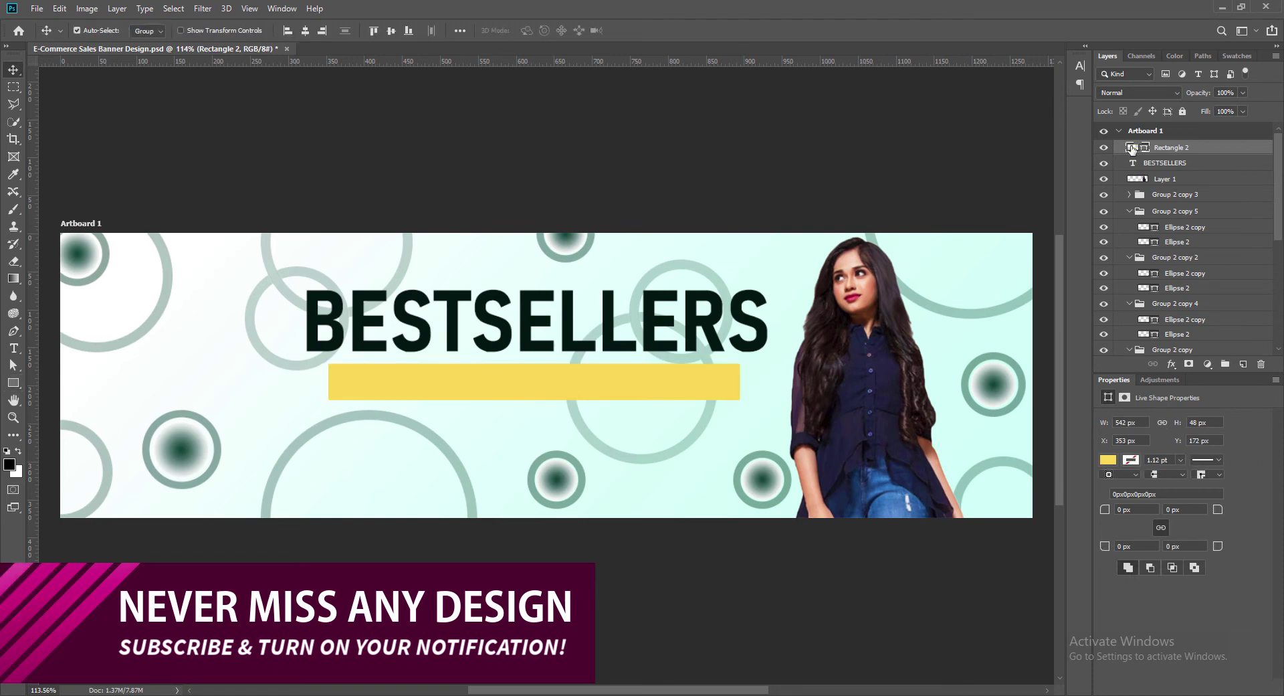
Fill the rectangle under the headline with the dark green sampled from the BESTSELLERS text
{"action": "double_click", "coordinate": [1131, 148]}
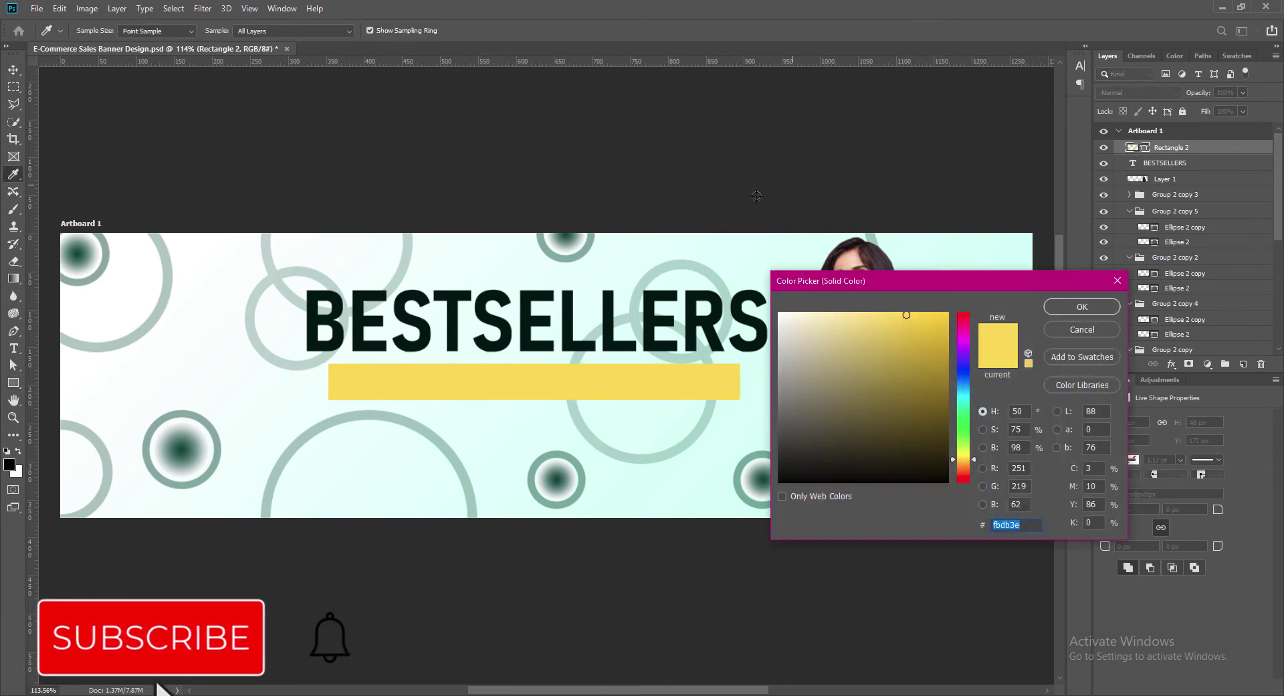
{"action": "left_click", "coordinate": [697, 323]}
{"action": "left_click", "coordinate": [1077, 307]}
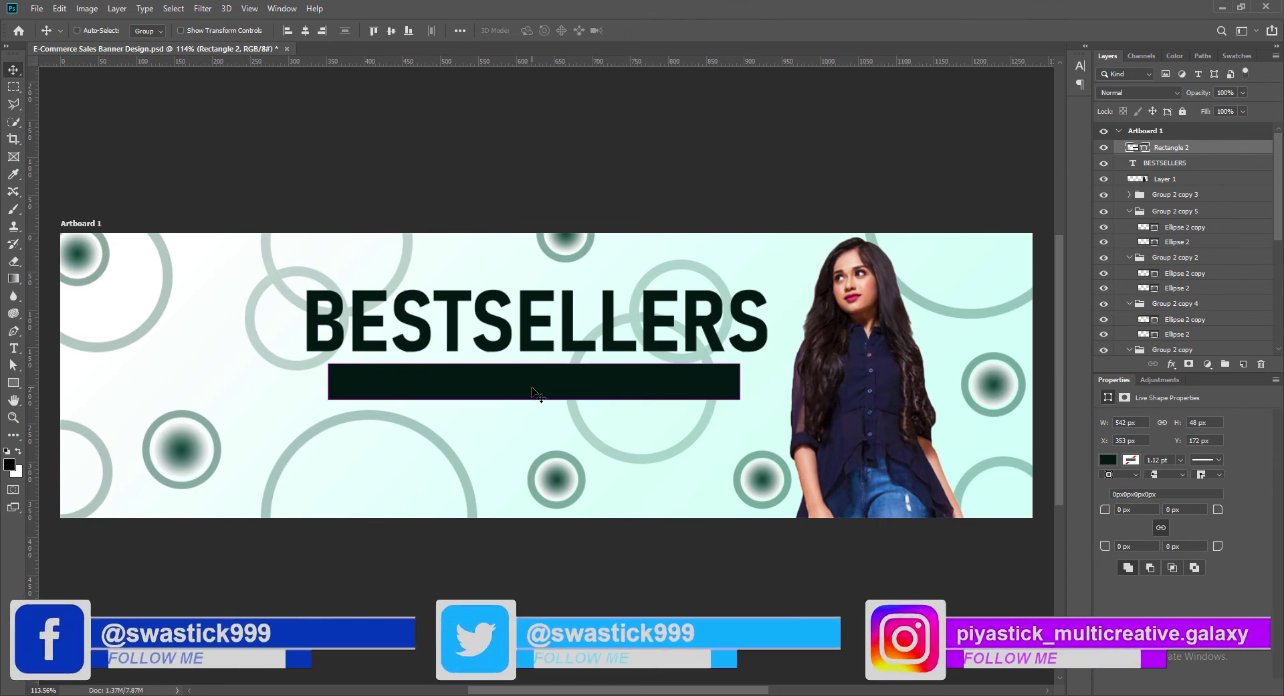
Widen the dark rectangle under the headline to about 551 px
{"action": "key", "text": "ctrl+t"}
{"action": "left_click_drag", "start_coordinate": [741, 382], "coordinate": [748, 382]}
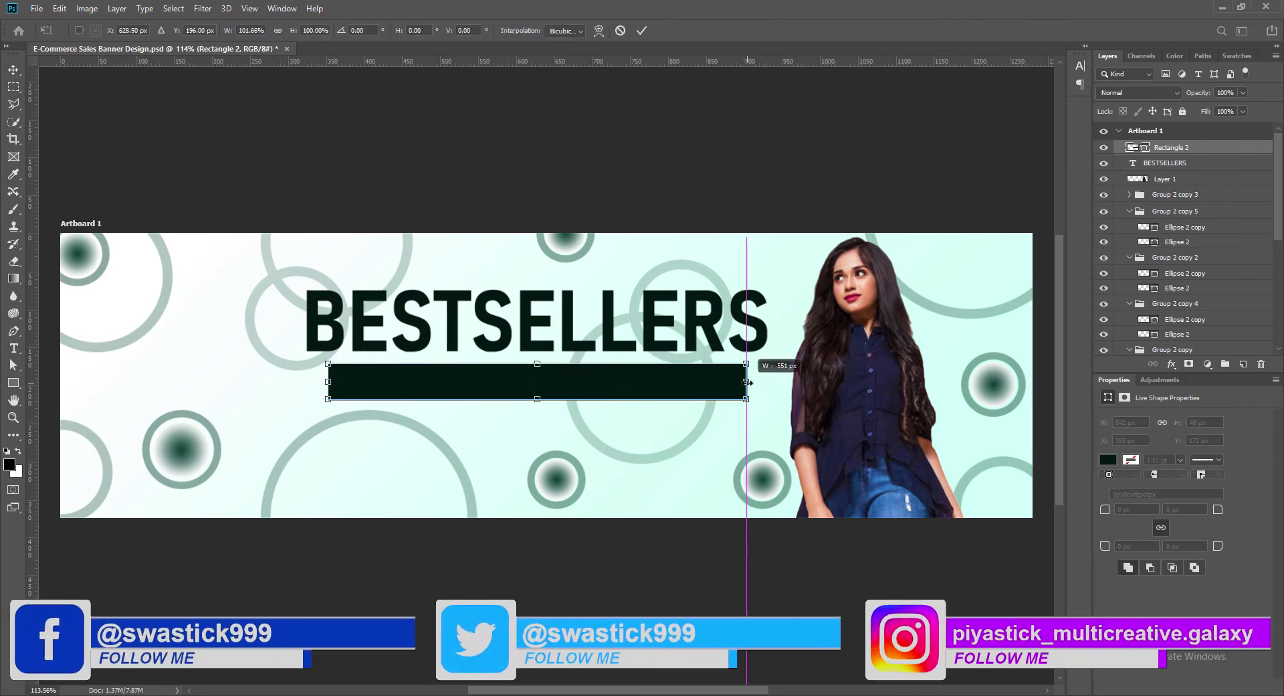
{"action": "left_click_drag", "start_coordinate": [328, 381], "coordinate": [322, 382]}
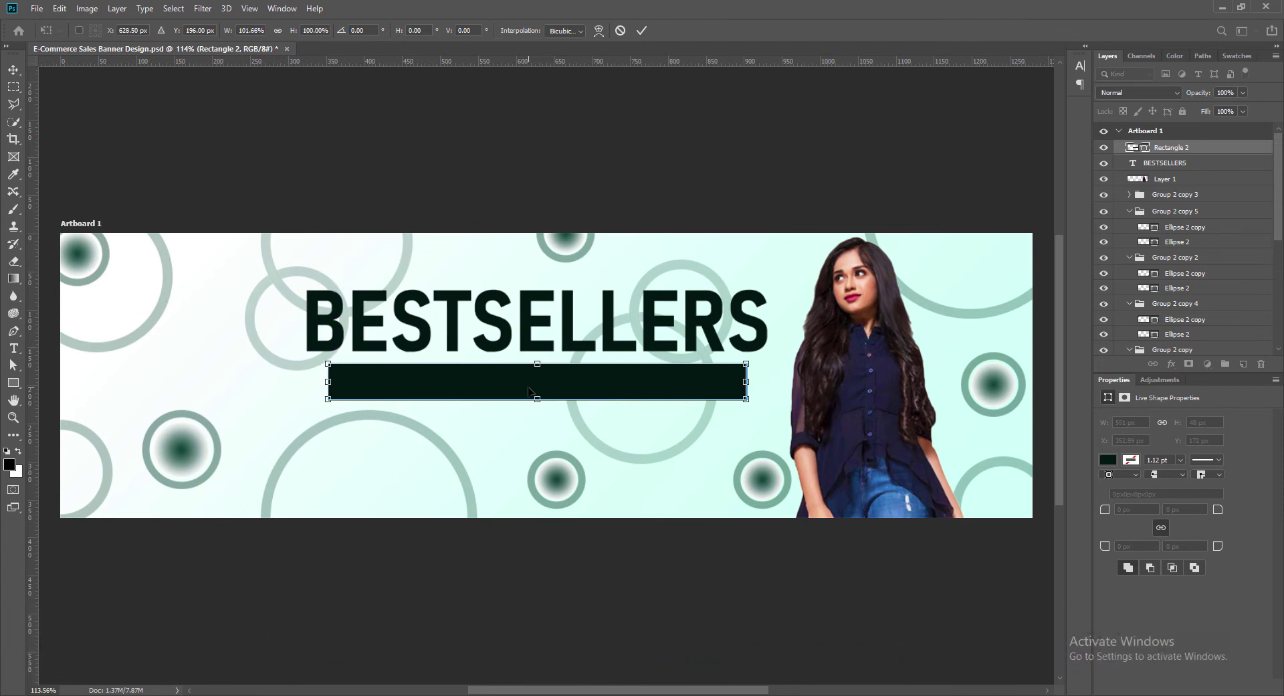
{"action": "left_click", "coordinate": [642, 30]}
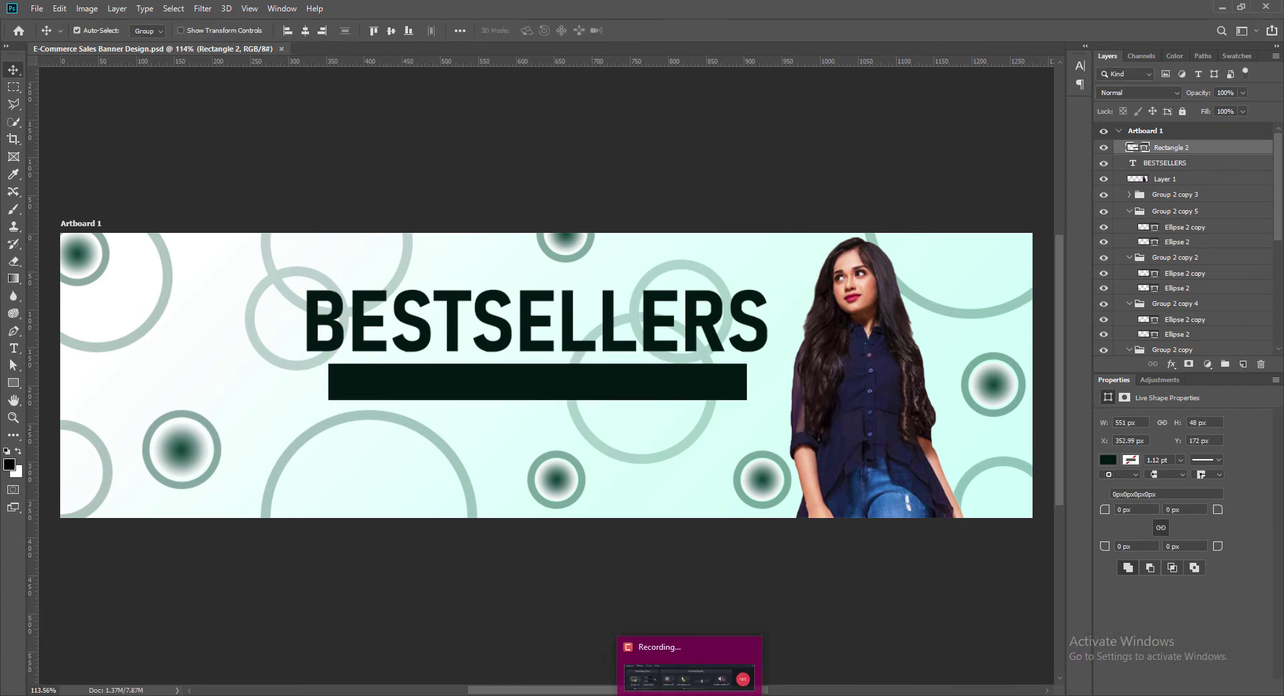
Duplicate the BESTSELLERS headline below it, layer the copy above the dark rectangle, and change its text to "YOU MUST CHECK OUT"
{"action": "left_click", "coordinate": [506, 334]}
{"action": "left_click_drag", "start_coordinate": [506, 334], "coordinate": [514, 408]}
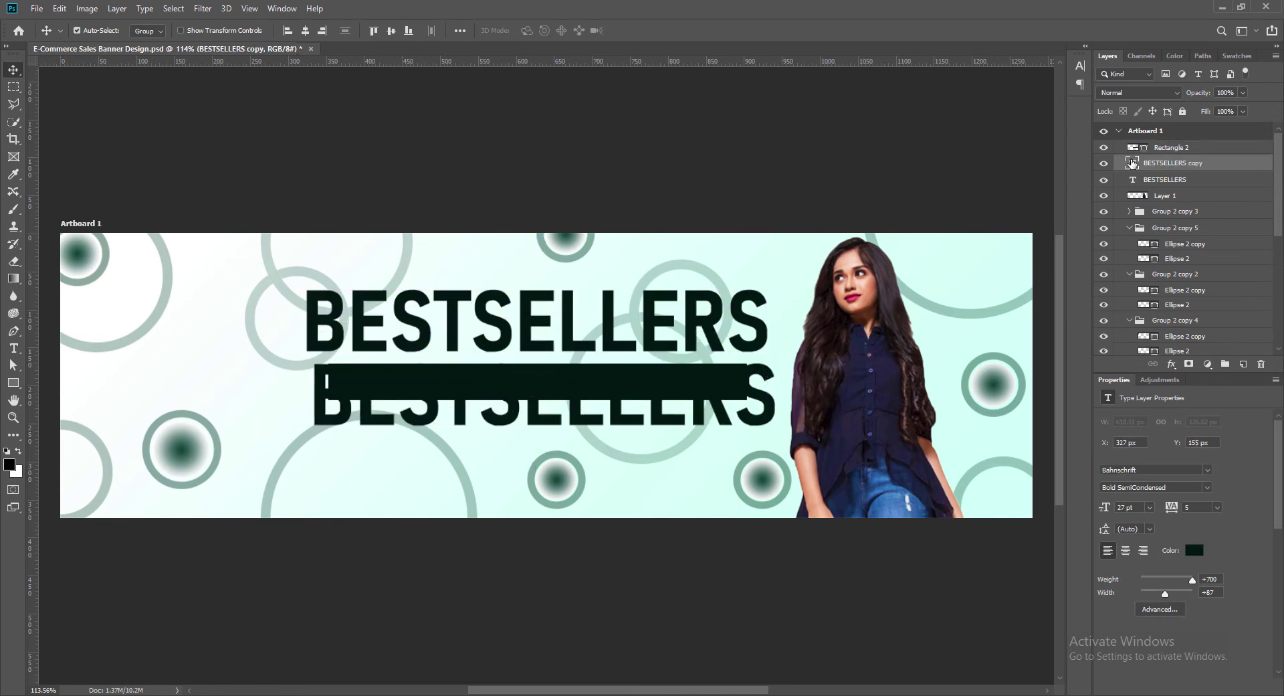
{"action": "left_click_drag", "start_coordinate": [1157, 166], "coordinate": [1156, 147]}
{"action": "double_click", "coordinate": [536, 421]}
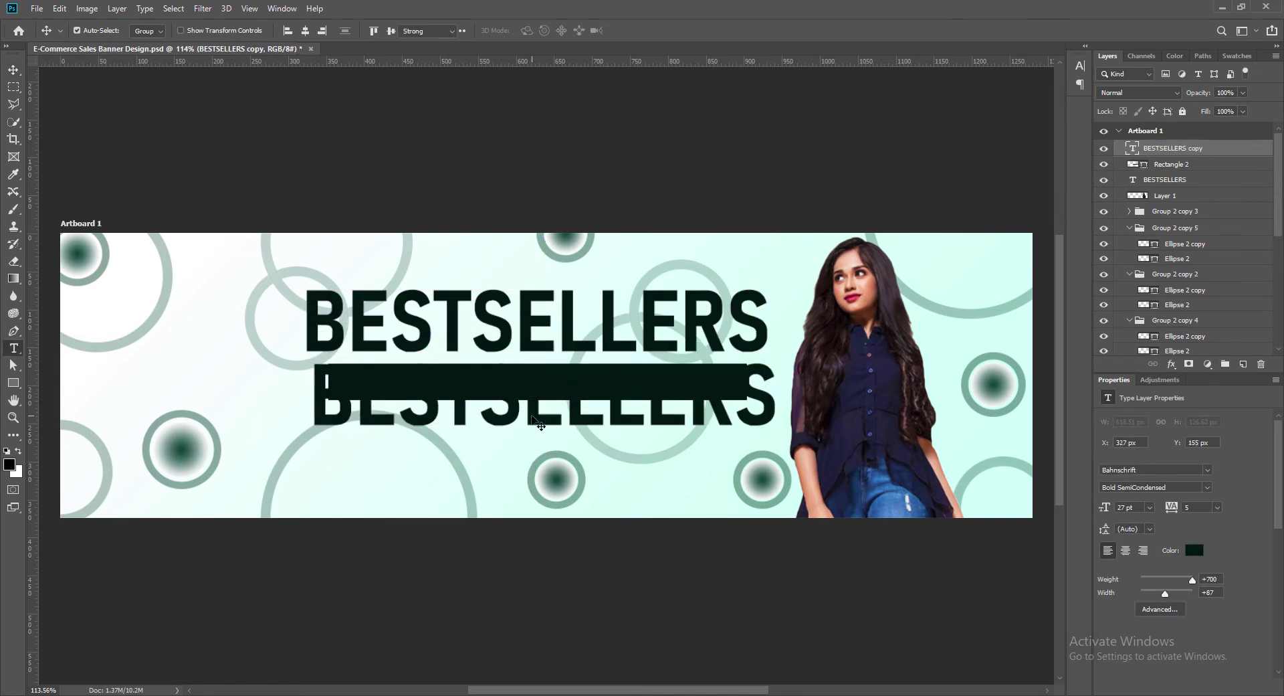
{"action": "type", "text": "YOU MUST"}
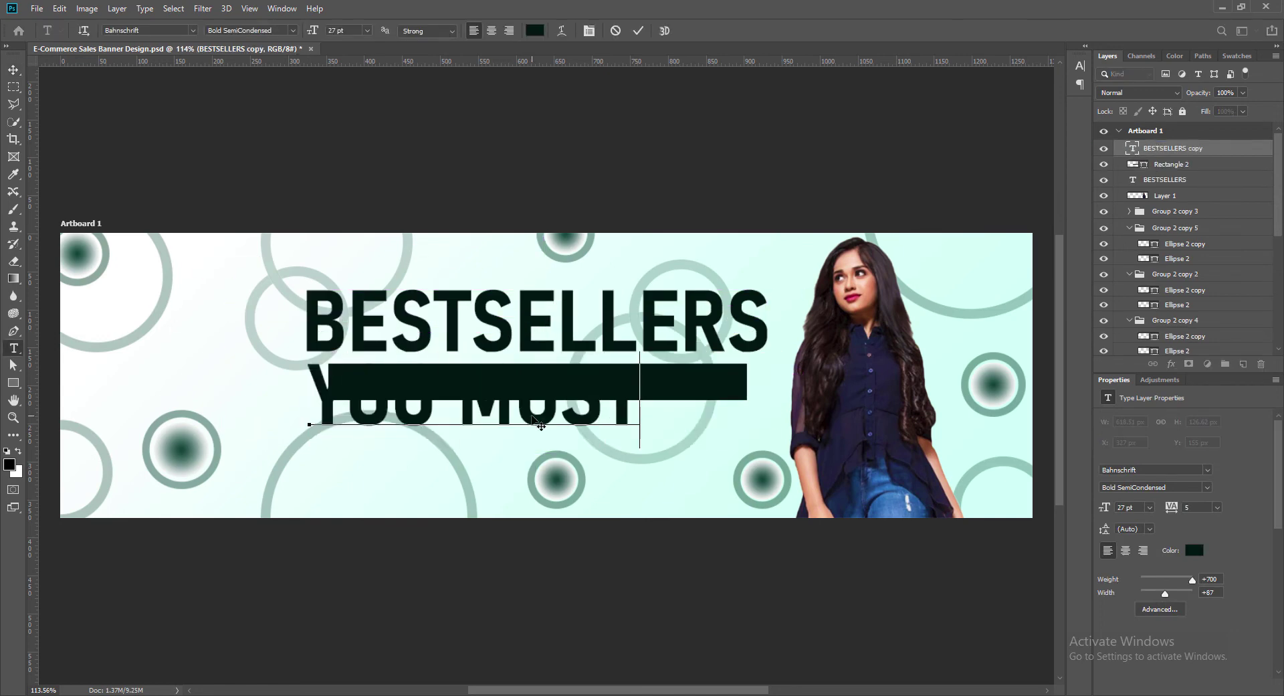
{"action": "type", "text": " CHECK OUT"}
Set the colour of the YOU MUST CHECK OUT text to white, ffffff
{"action": "key", "text": "ctrl+a"}
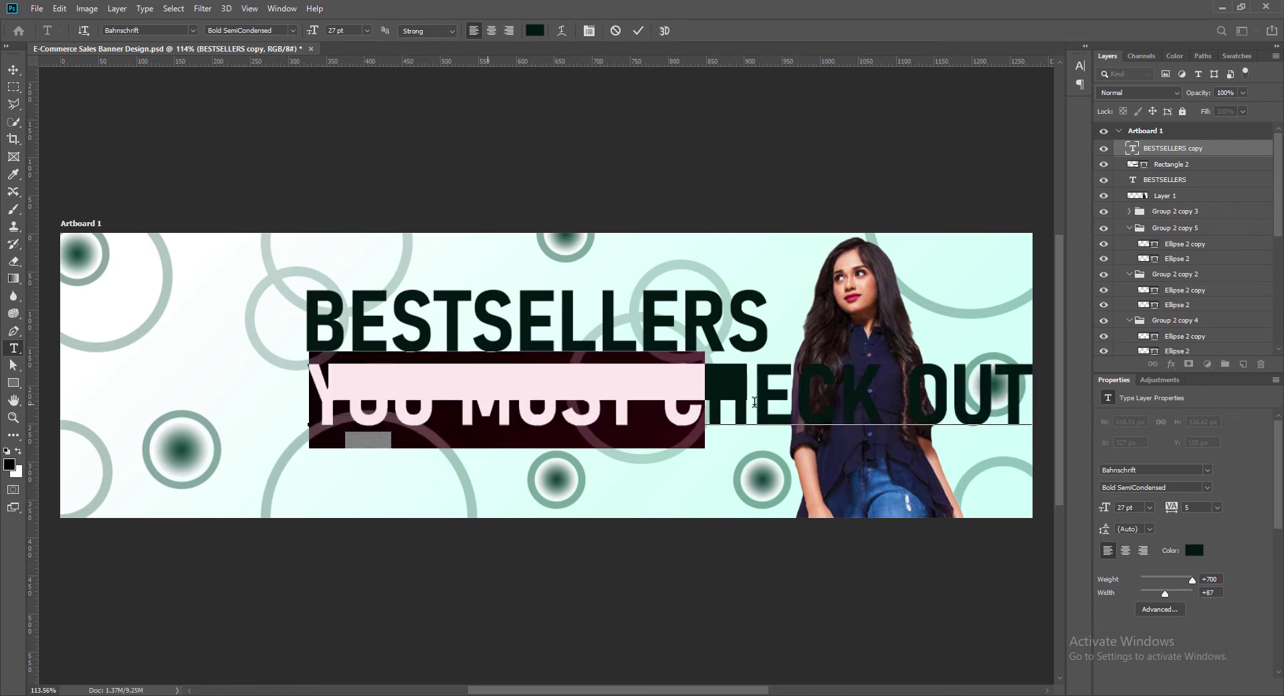
{"action": "left_click", "coordinate": [536, 30]}
{"action": "type", "text": "ffffff"}
{"action": "key", "text": "Return"}
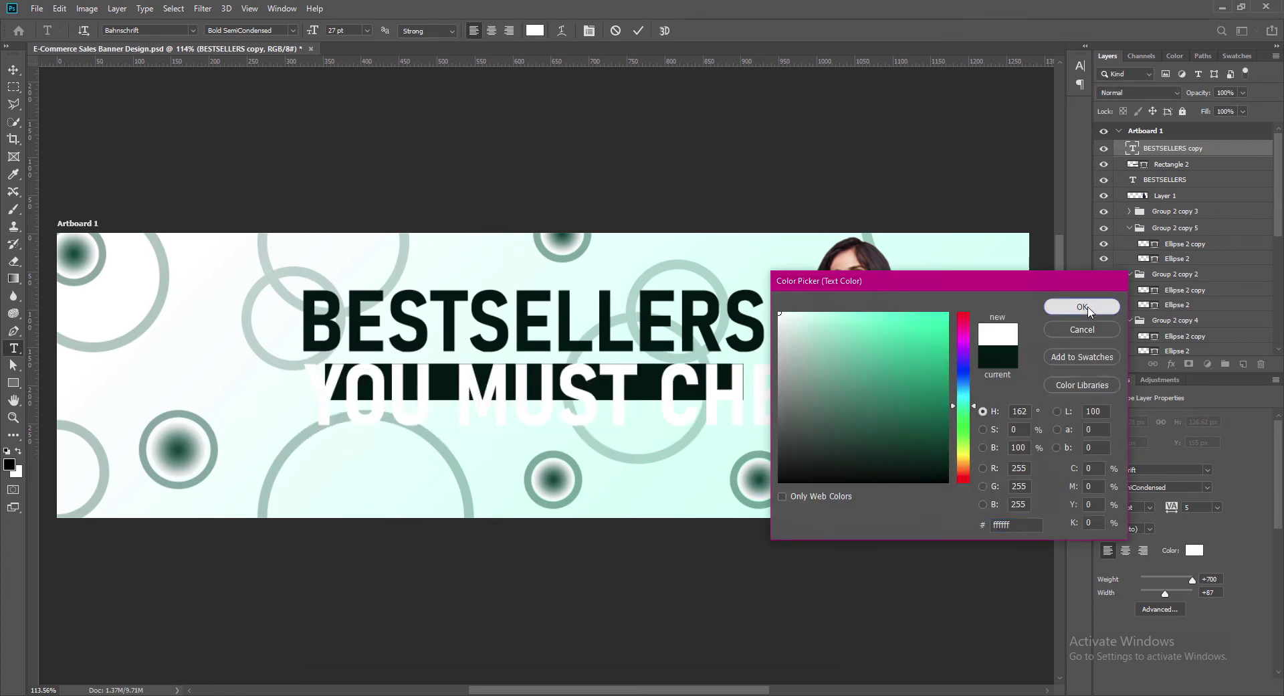
Set the YOU MUST CHECK OUT text to 12 pt and place it on the dark bar
{"action": "left_click", "coordinate": [368, 31]}
{"action": "left_click", "coordinate": [349, 110]}
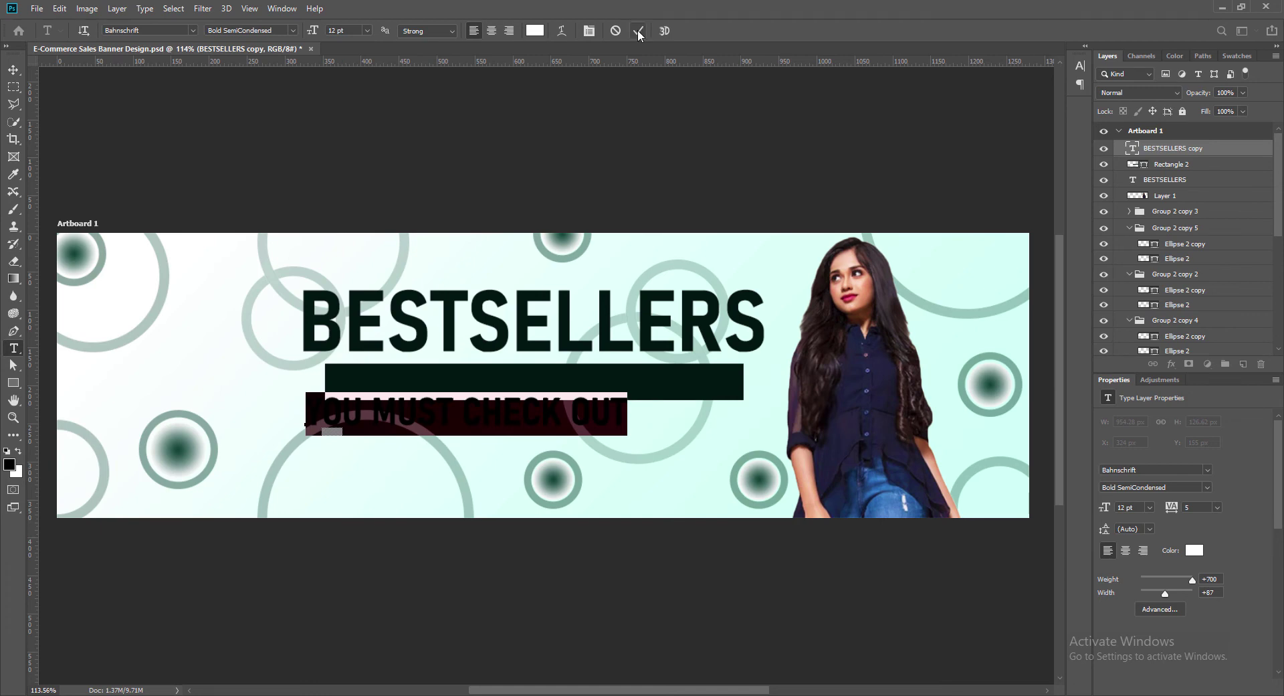
{"action": "key", "text": "ctrl+Return"}
{"action": "key", "text": "v"}
{"action": "left_click_drag", "start_coordinate": [443, 421], "coordinate": [483, 397]}
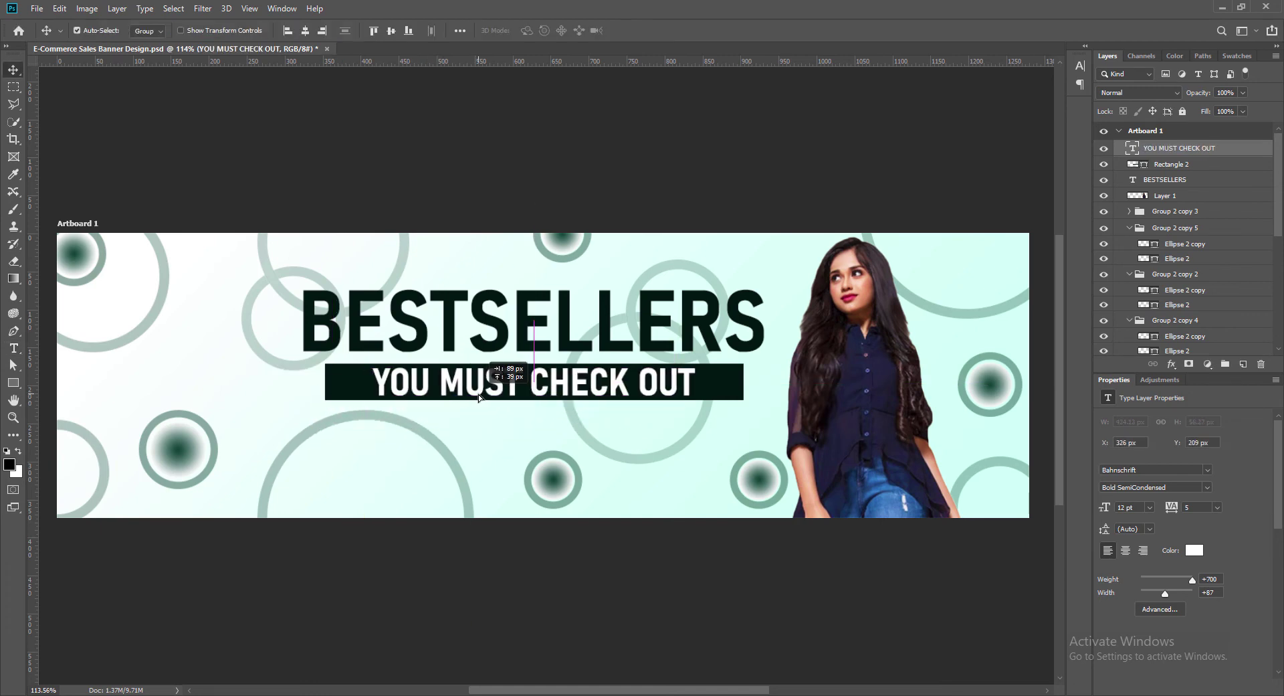
Change the YOU MUST CHECK OUT text to the Bahnschrift Bold style with tracking 0
{"action": "double_click", "coordinate": [1132, 148]}
{"action": "left_click", "coordinate": [292, 31]}
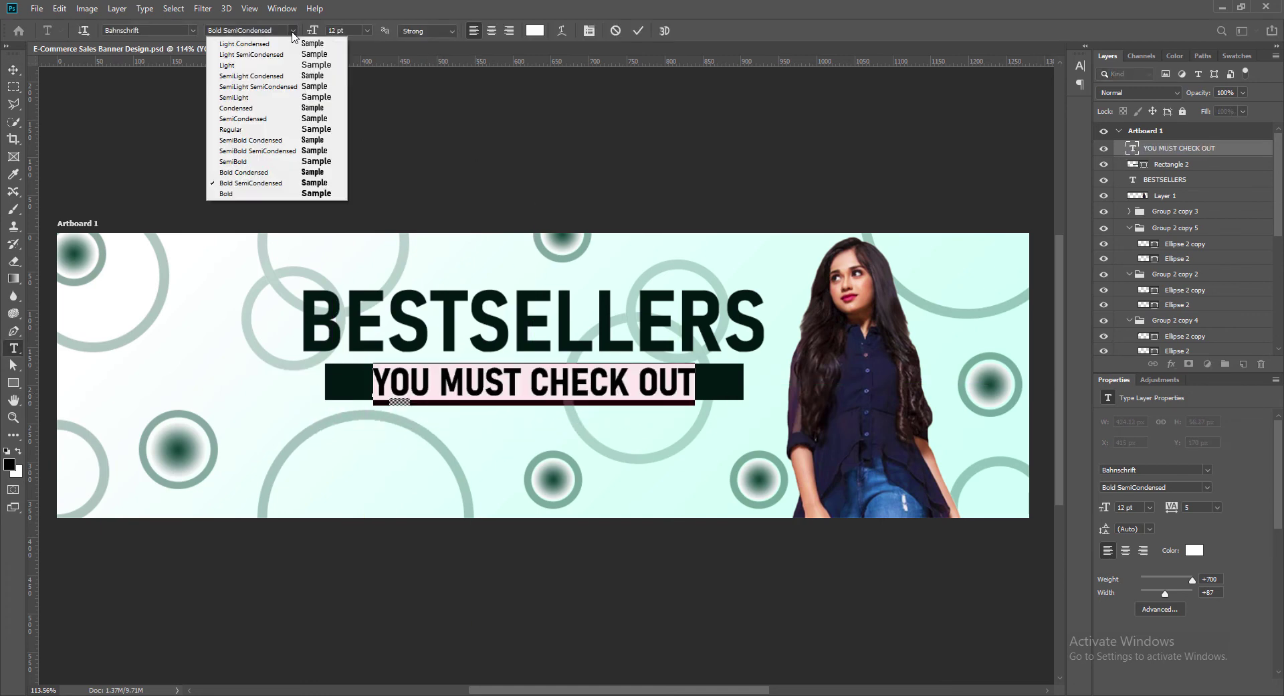
{"action": "left_click", "coordinate": [231, 196]}
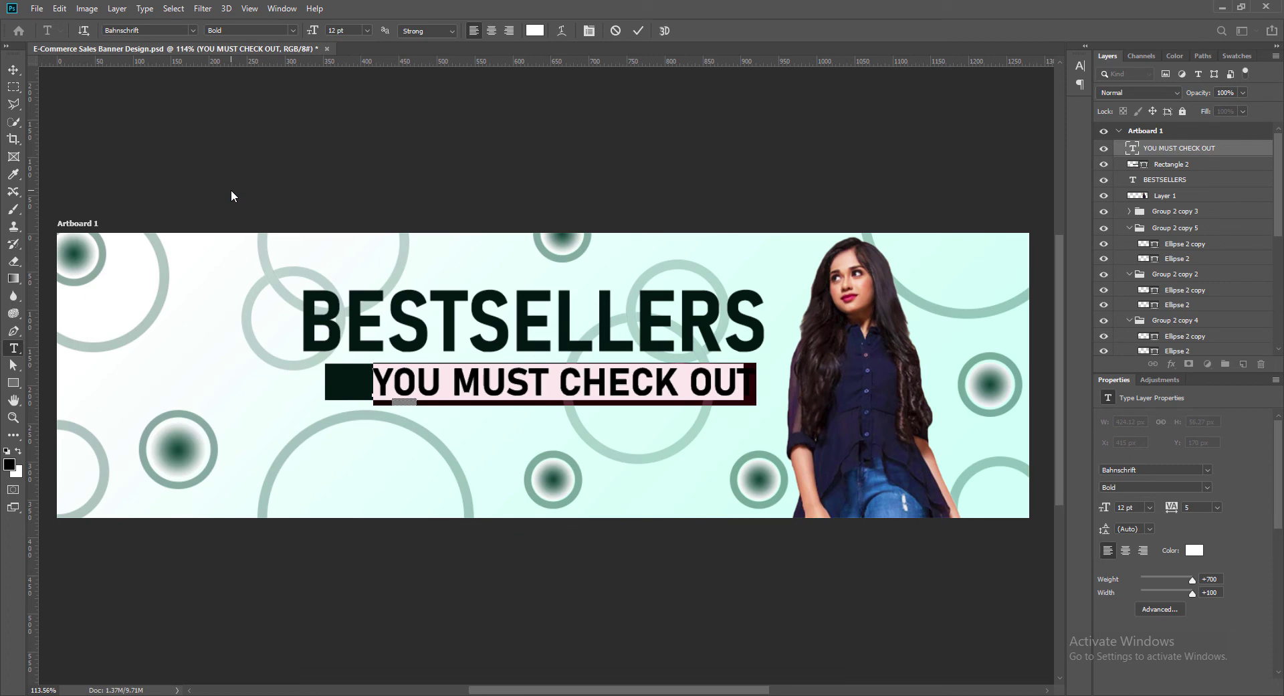
{"action": "left_click", "coordinate": [1085, 47]}
{"action": "left_click", "coordinate": [1083, 106]}
{"action": "left_click", "coordinate": [1062, 187]}
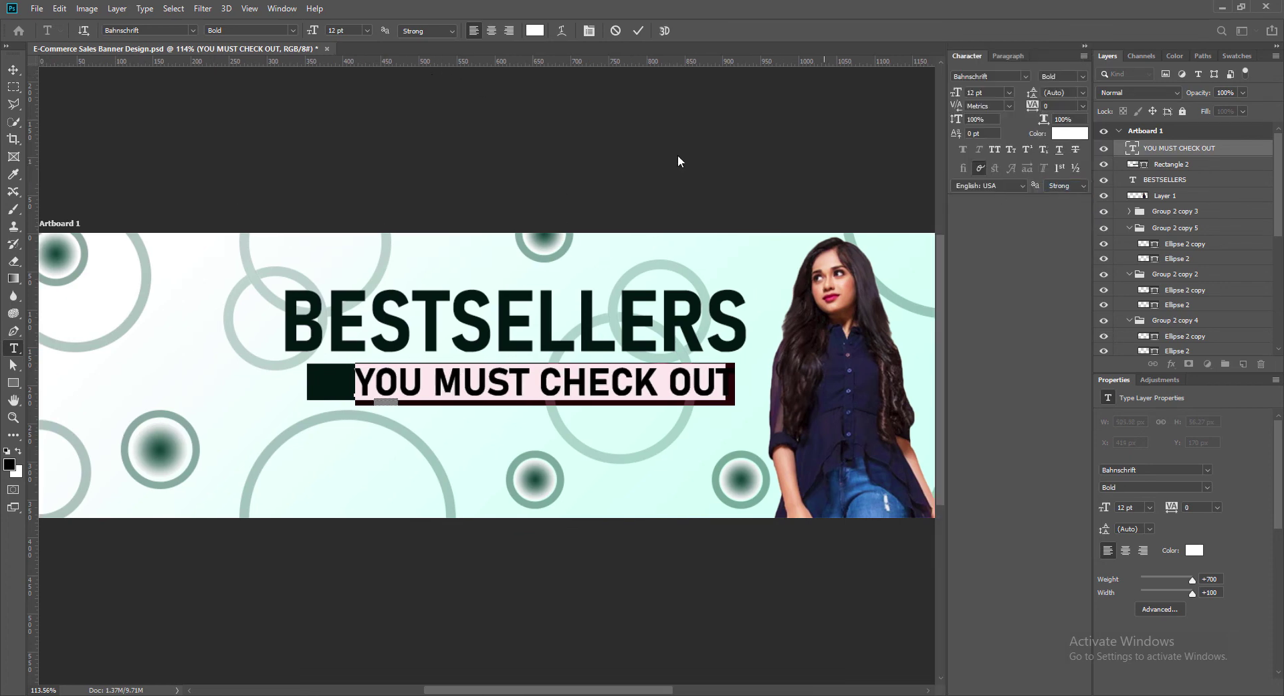
Reduce the YOU MUST CHECK OUT text size to 10 pt
{"action": "left_click", "coordinate": [366, 31]}
{"action": "left_click", "coordinate": [345, 92]}
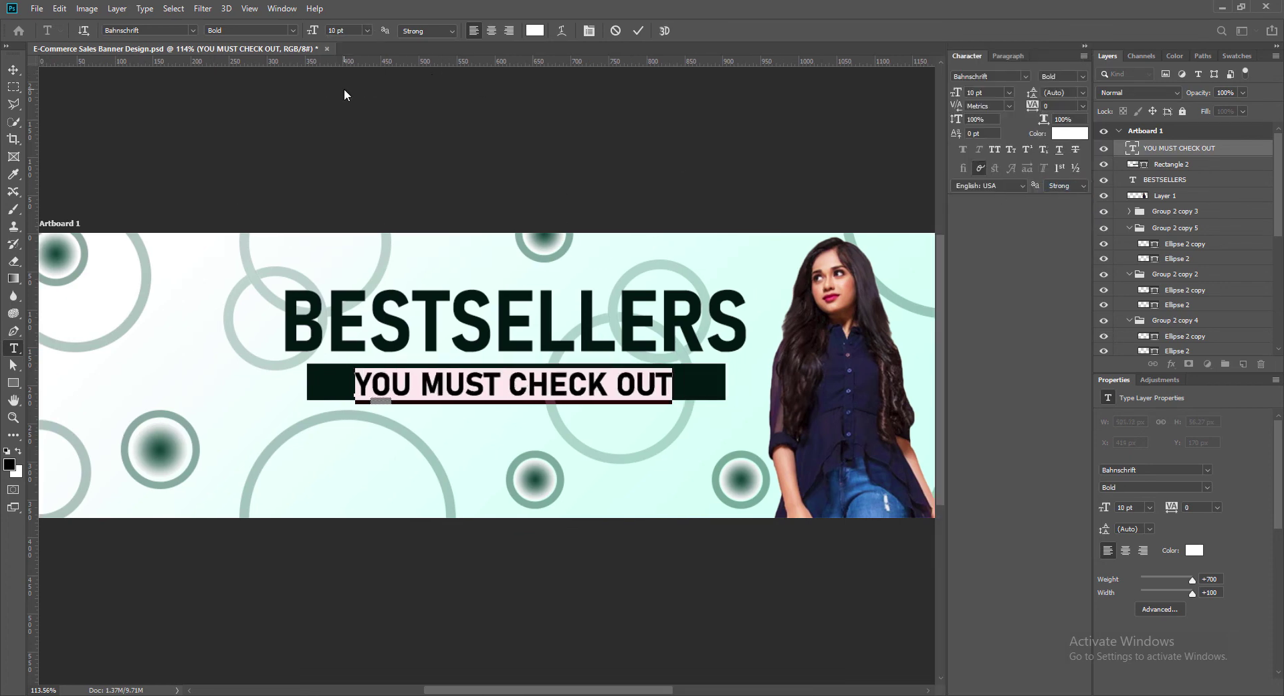
{"action": "left_click", "coordinate": [639, 31]}
Centre the YOU MUST CHECK OUT text on the dark bar at X 418 px, Y 176 px
{"action": "key", "text": "v"}
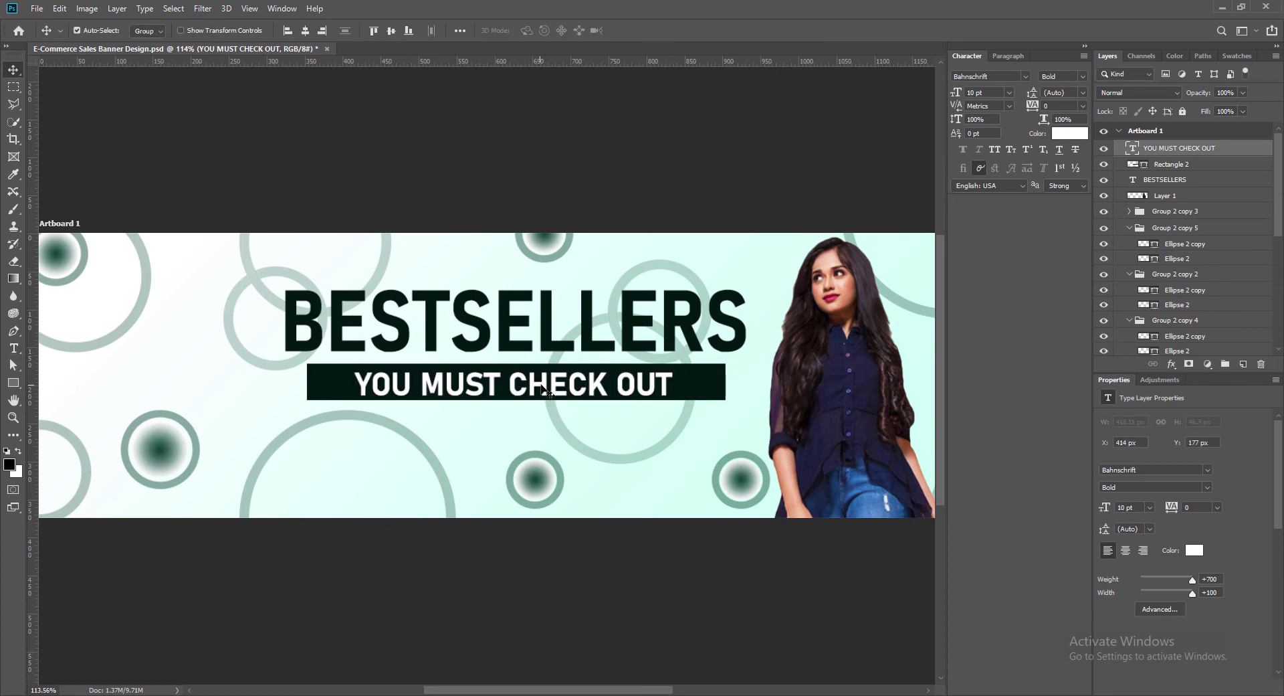
{"action": "left_click_drag", "start_coordinate": [541, 386], "coordinate": [543, 386]}
{"action": "key", "text": "Right"}
{"action": "key", "text": "Right"}
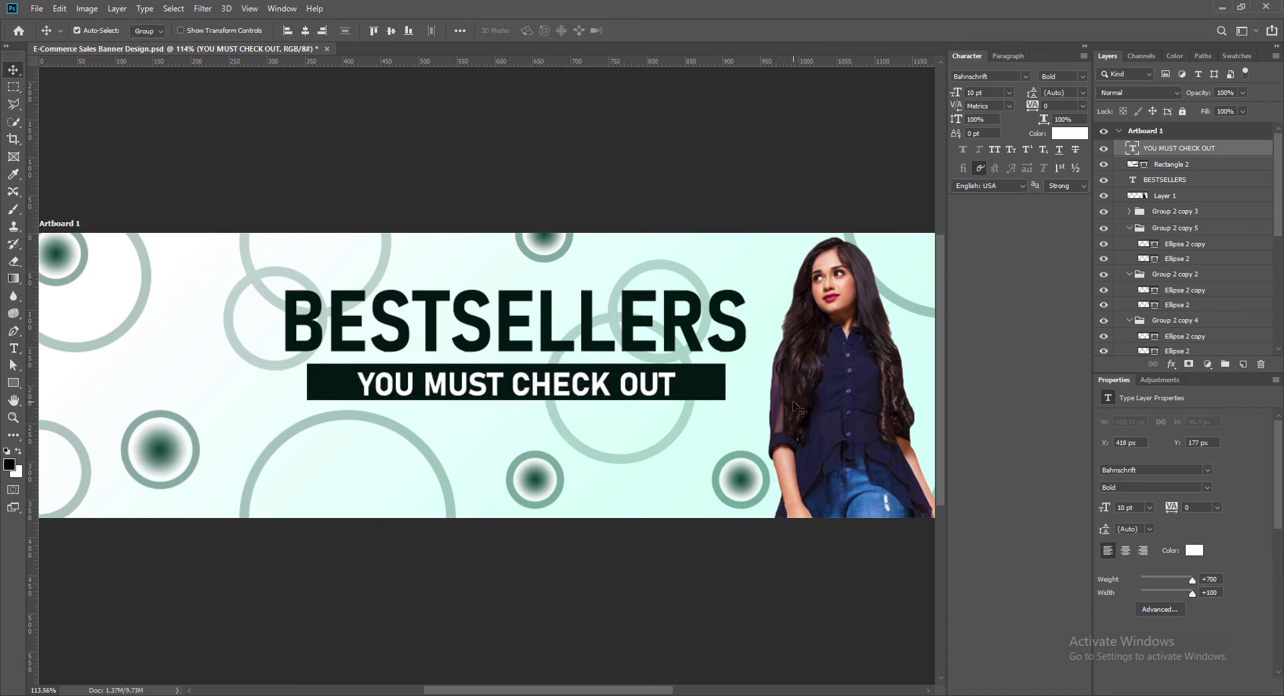
{"action": "key", "text": "Up"}
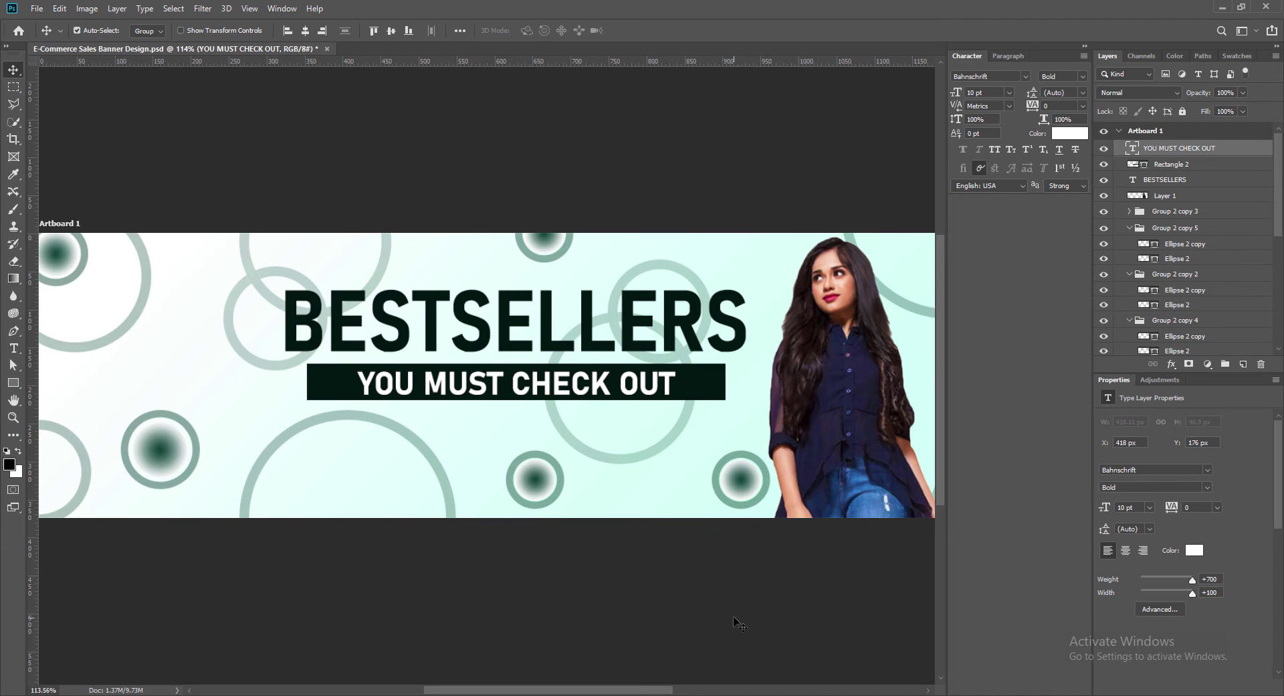
{"action": "left_click", "coordinate": [1086, 47]}
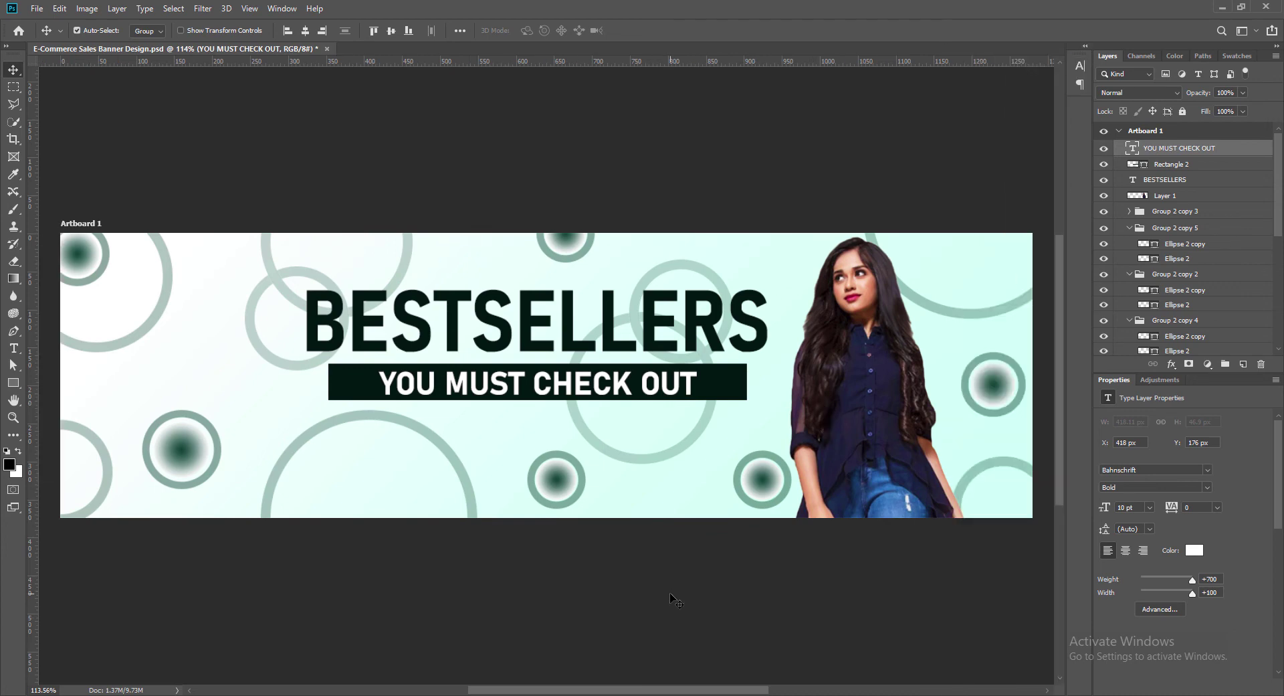
Nudge the woman's photo away from the headline to X 922 px, keeping Y at 5 px
{"action": "left_click", "coordinate": [863, 416]}
{"action": "key", "text": "Right"}
{"action": "key", "text": "Right"}
{"action": "key", "text": "Right"}
{"action": "key", "text": "Right"}
{"action": "key", "text": "Right"}
{"action": "key", "text": "Right"}
{"action": "key", "text": "Right"}
{"action": "key", "text": "Right"}
{"action": "key", "text": "Right"}
{"action": "key", "text": "Right"}
{"action": "key", "text": "Right"}
{"action": "key", "text": "Right"}
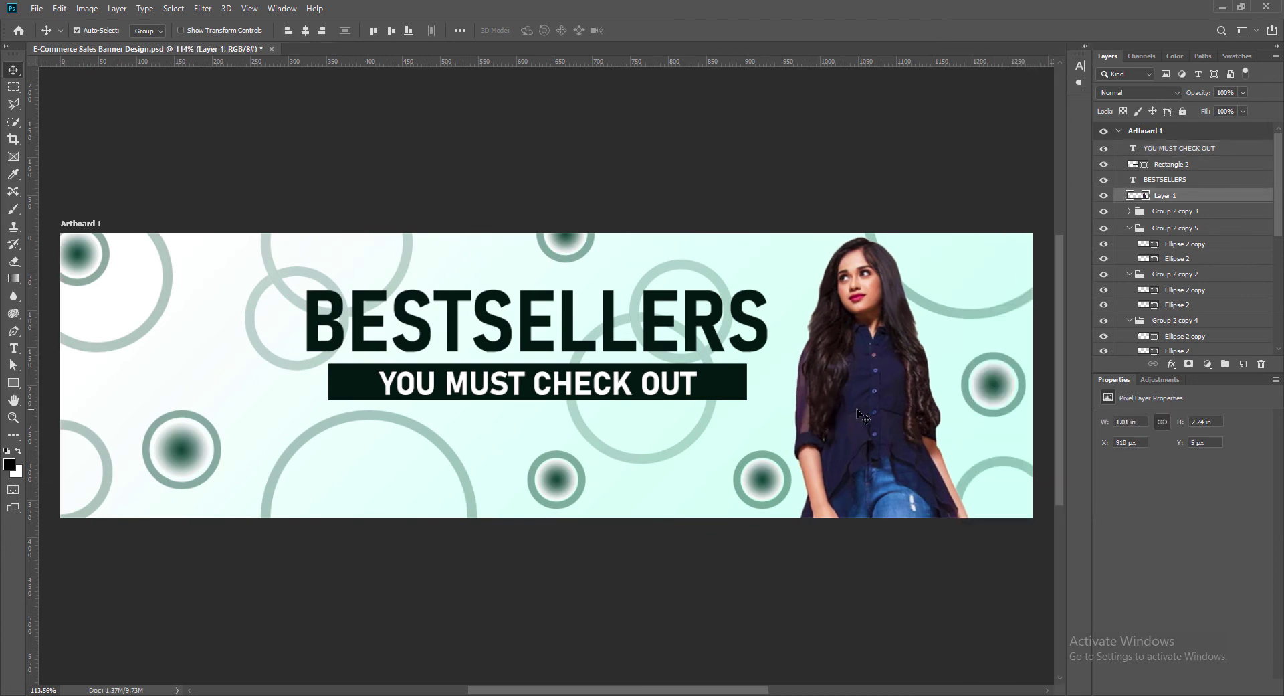
{"action": "key", "text": "Right"}
{"action": "key", "text": "Right"}
{"action": "key", "text": "Right"}
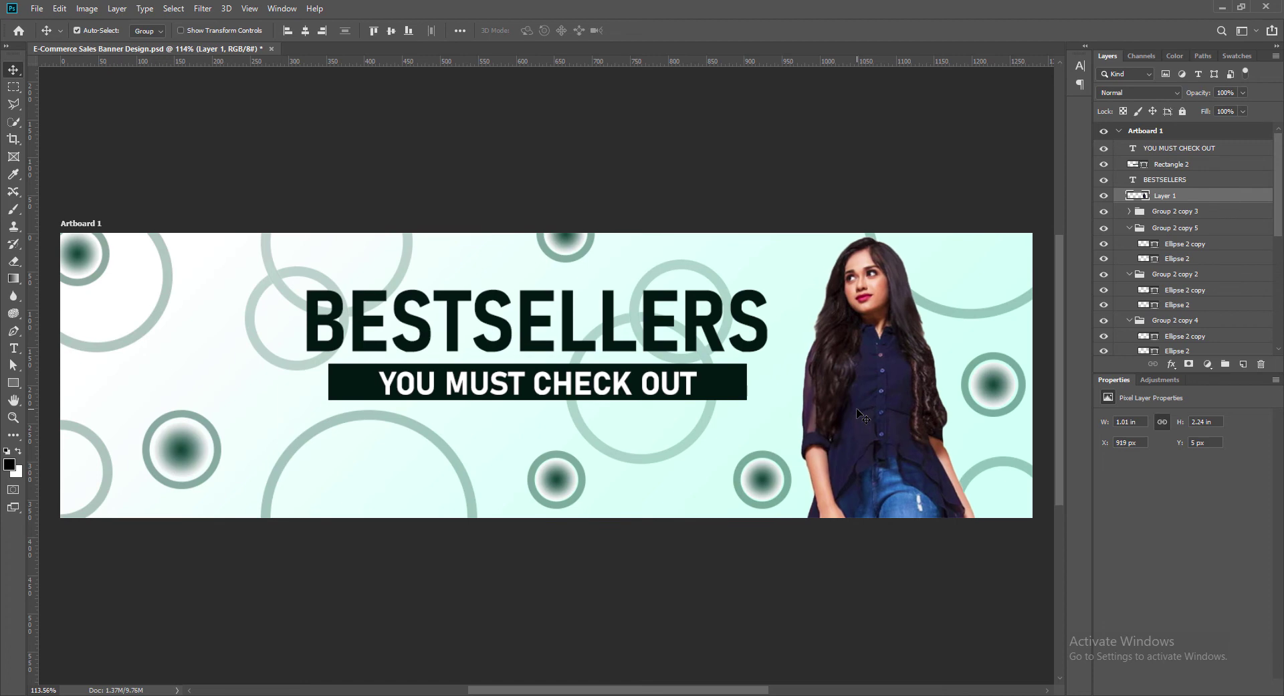
{"action": "key", "text": "Right"}
{"action": "key", "text": "Right"}
{"action": "key", "text": "Right"}
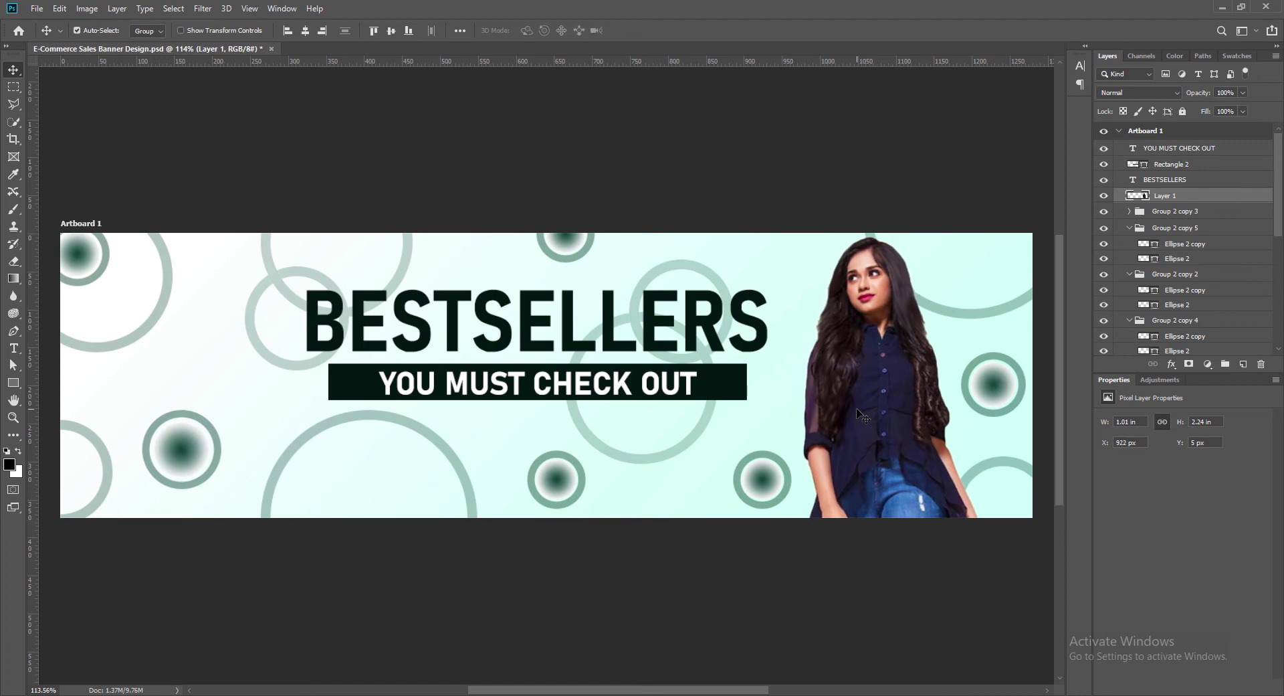
Nudge the YOU MUST CHECK OUT text to X 418 px, Y 175 px and save the document
{"action": "left_click", "coordinate": [486, 386]}
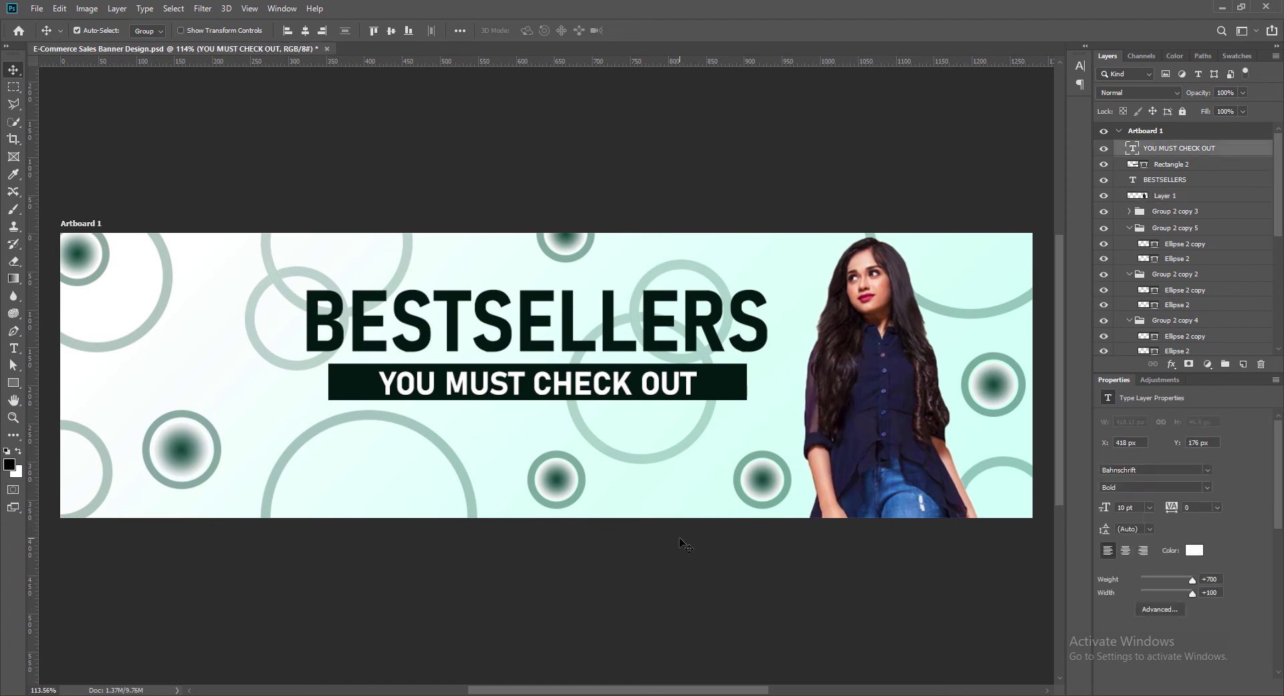
{"action": "key", "text": "Right"}
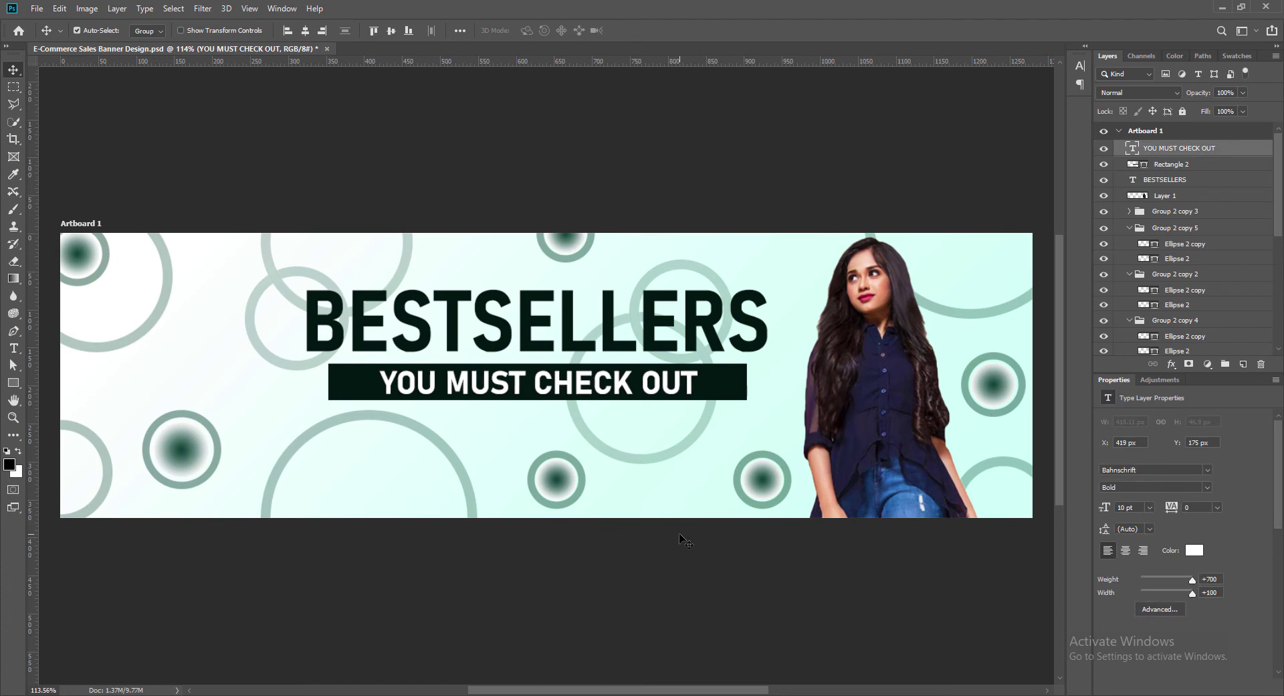
{"action": "key", "text": "Left"}
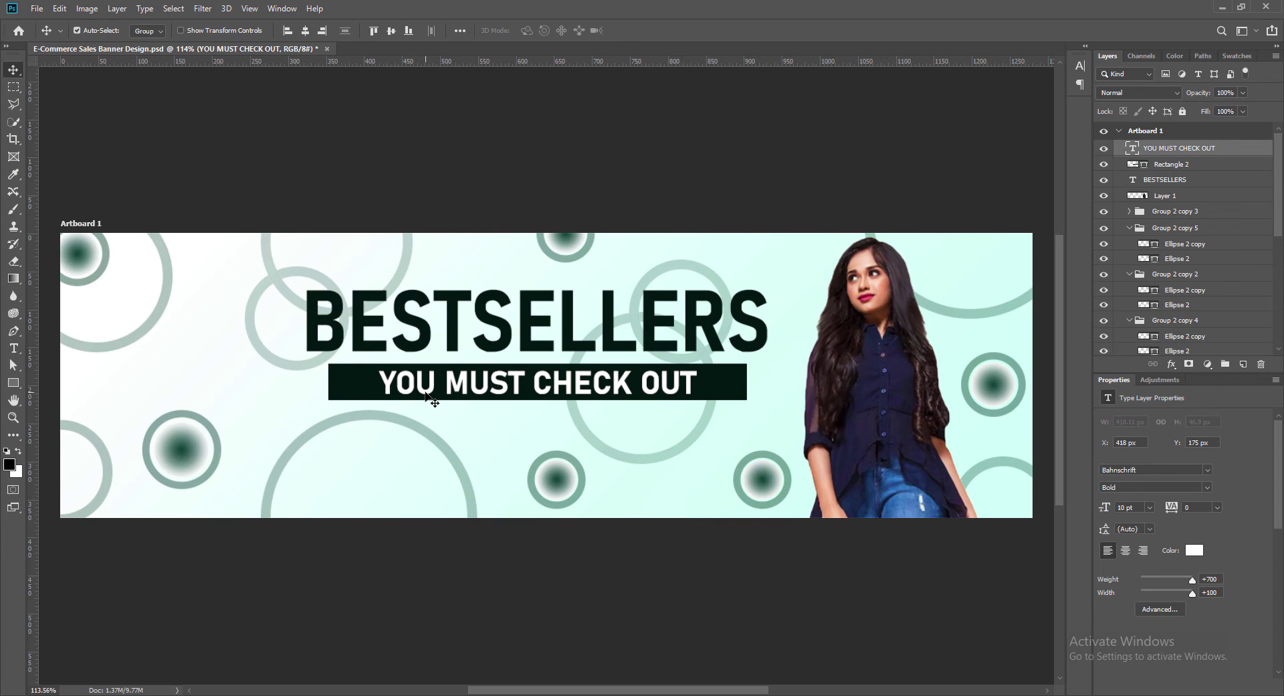
{"action": "key", "text": "ctrl+s"}
Duplicate the YOU MUST CHECK OUT text below the bar and replace its wording with "SHOP WITH EXTRA RS. 150 OFF"
{"action": "left_click_drag", "start_coordinate": [520, 381], "coordinate": [520, 422]}
{"action": "double_click", "coordinate": [1132, 148]}
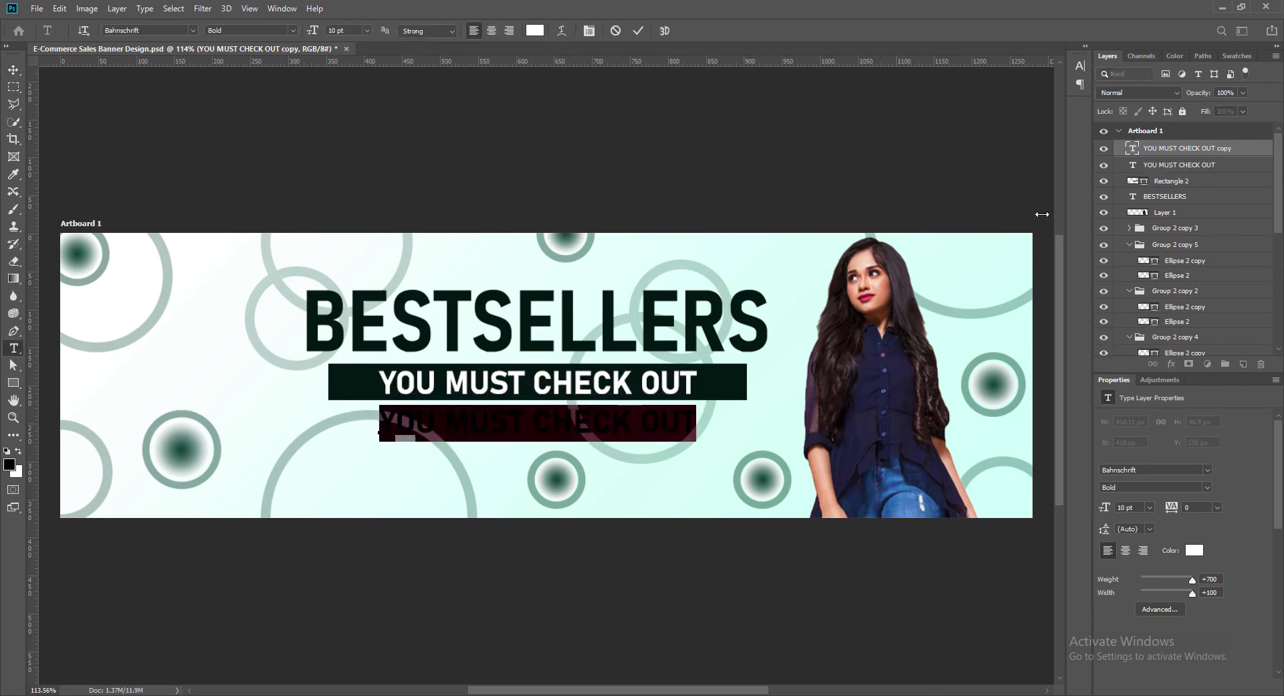
{"action": "type", "text": "SHOP WITH E"}
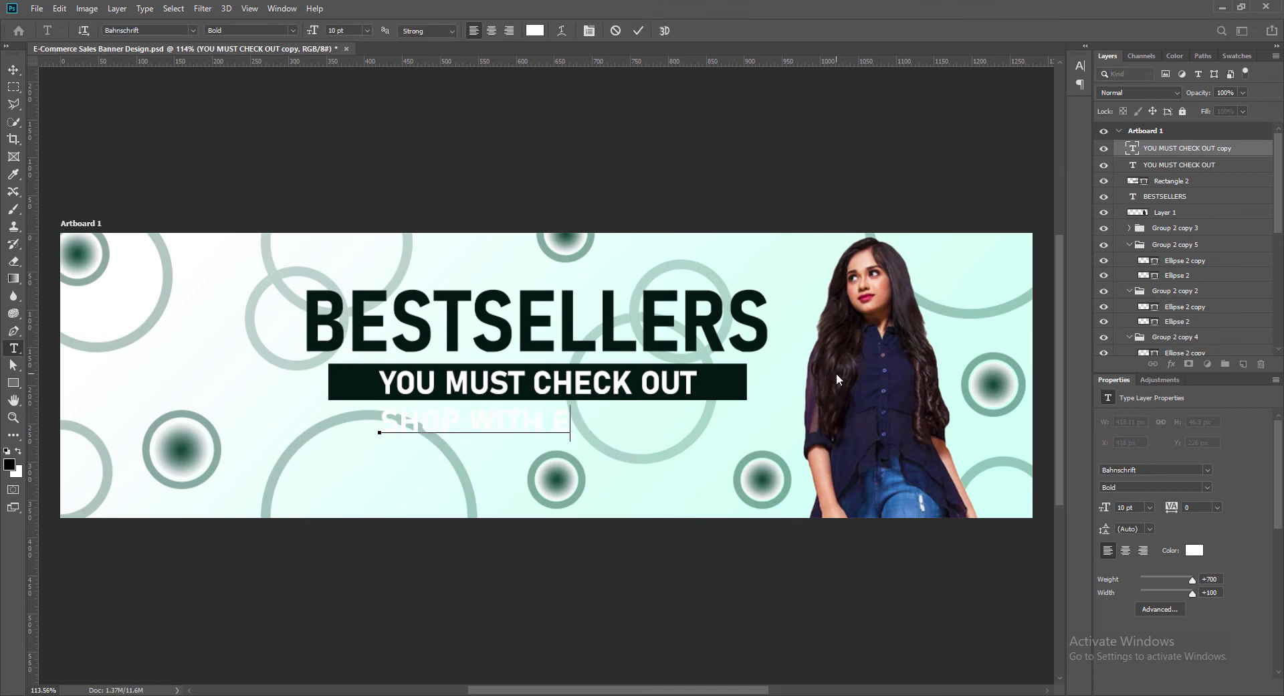
{"action": "type", "text": "XTRA RS. 150 OFF"}
Colour the SHOP WITH EXTRA RS. 150 OFF text with the dark green sampled from the headline
{"action": "left_click_drag", "start_coordinate": [379, 422], "coordinate": [819, 422]}
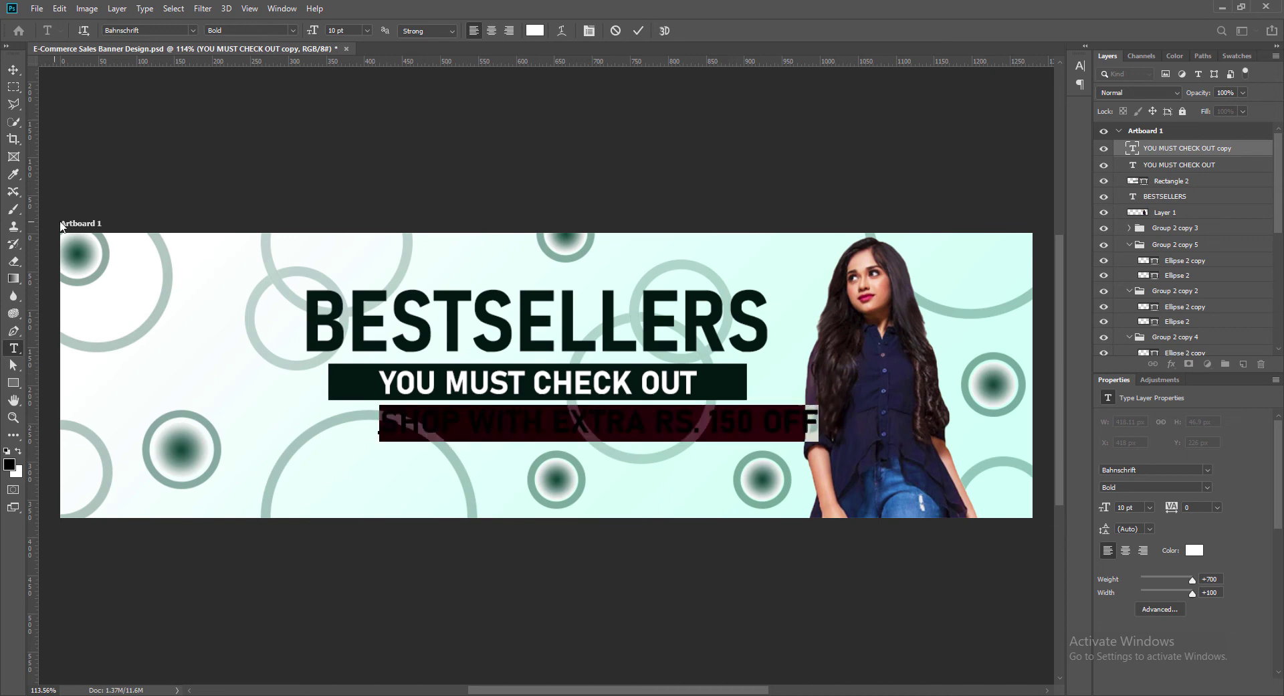
{"action": "left_click", "coordinate": [536, 30]}
{"action": "left_click", "coordinate": [483, 311]}
{"action": "left_click", "coordinate": [1049, 311]}
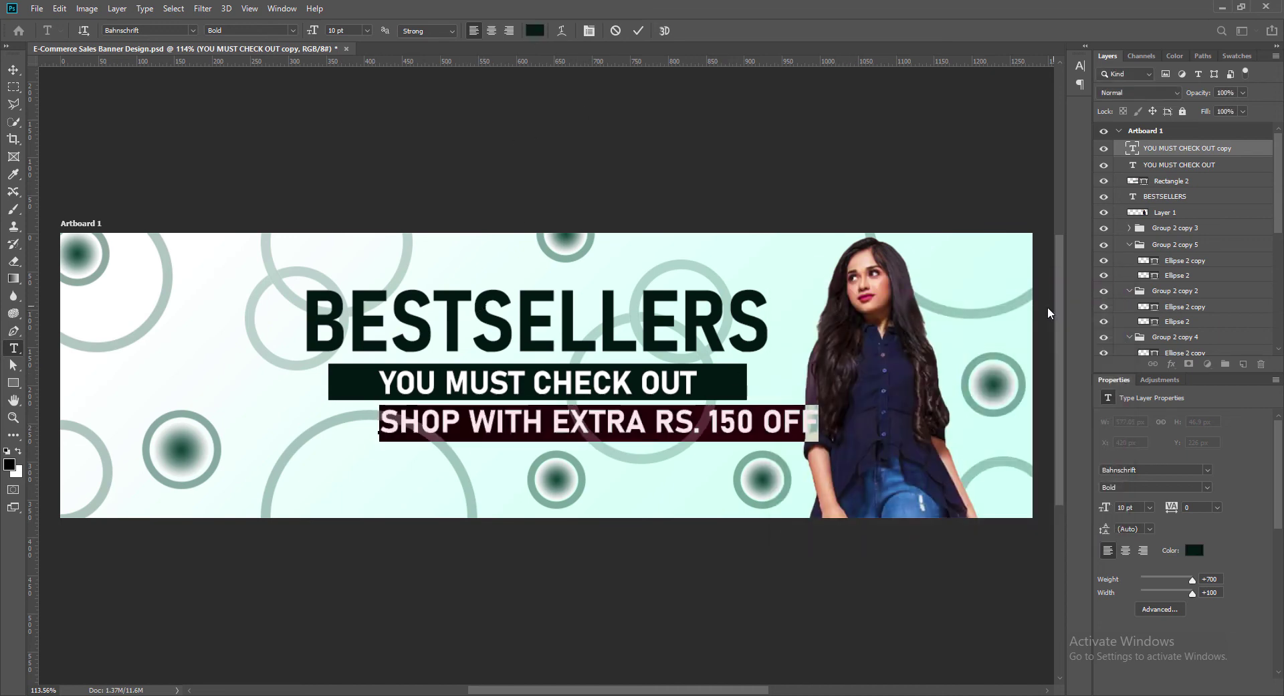
Change the SHOP WITH EXTRA RS. 150 OFF text to the SemiBold SemiCondensed font style
{"action": "left_click", "coordinate": [294, 34]}
{"action": "left_click", "coordinate": [280, 178]}
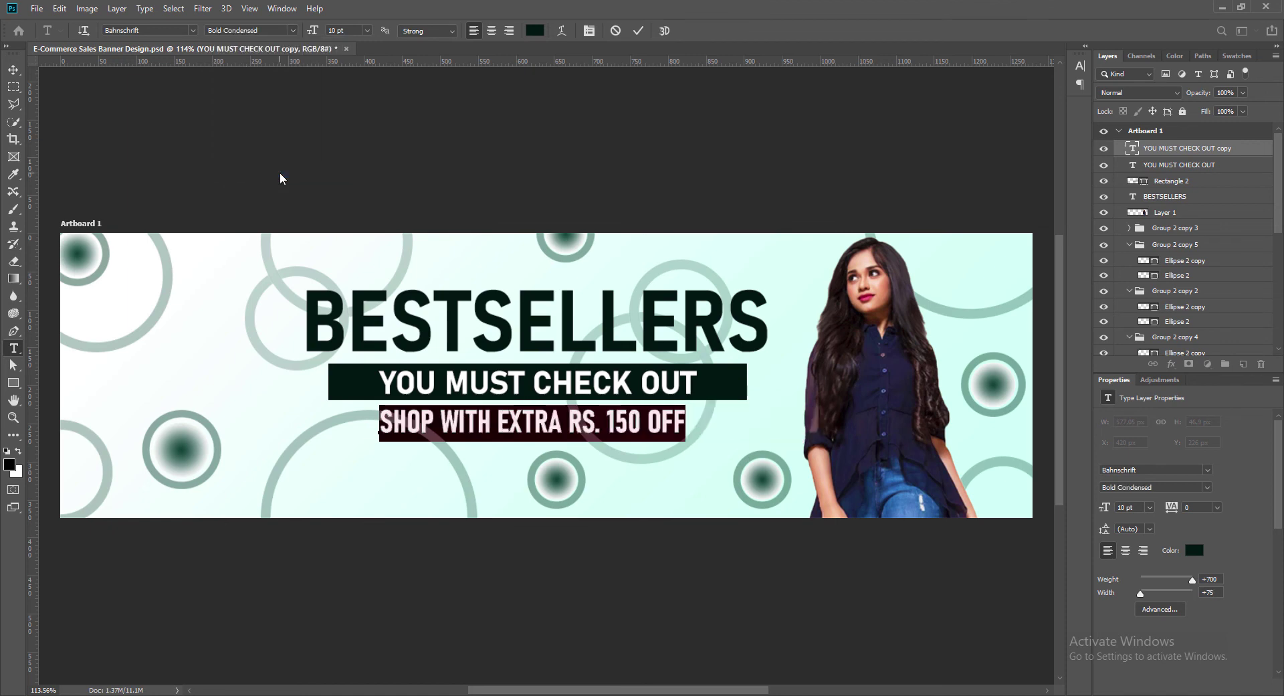
{"action": "left_click", "coordinate": [294, 34]}
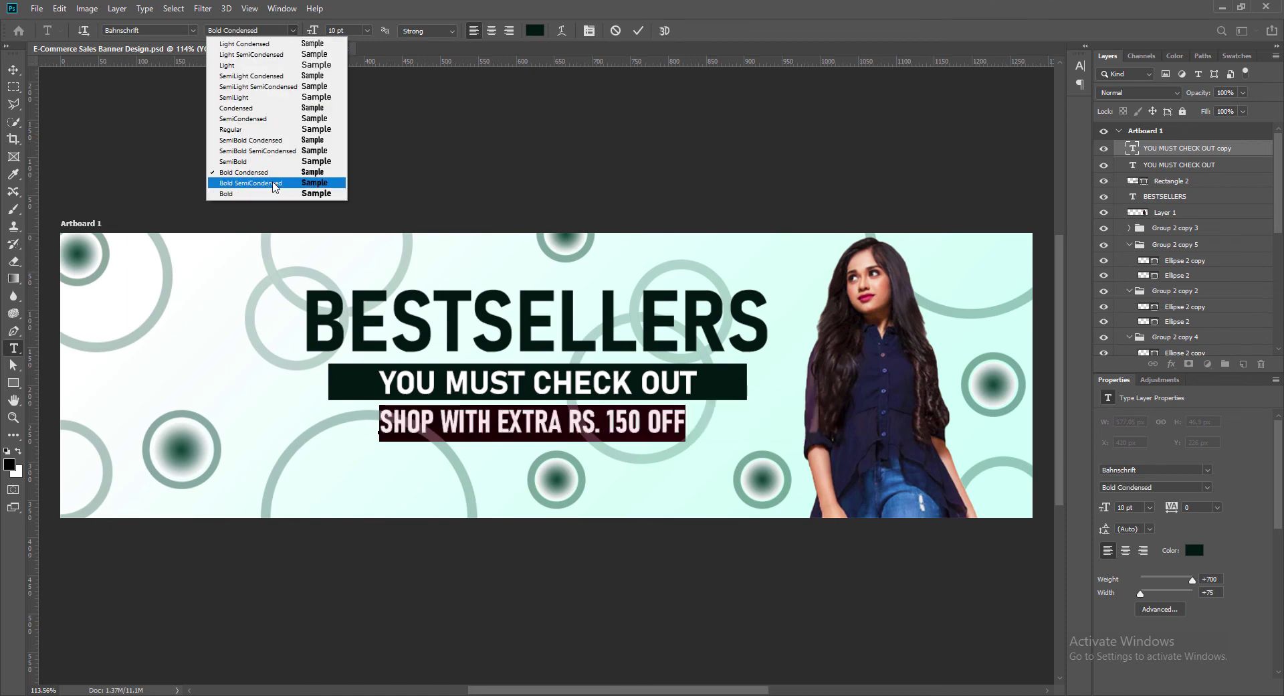
{"action": "left_click", "coordinate": [275, 150]}
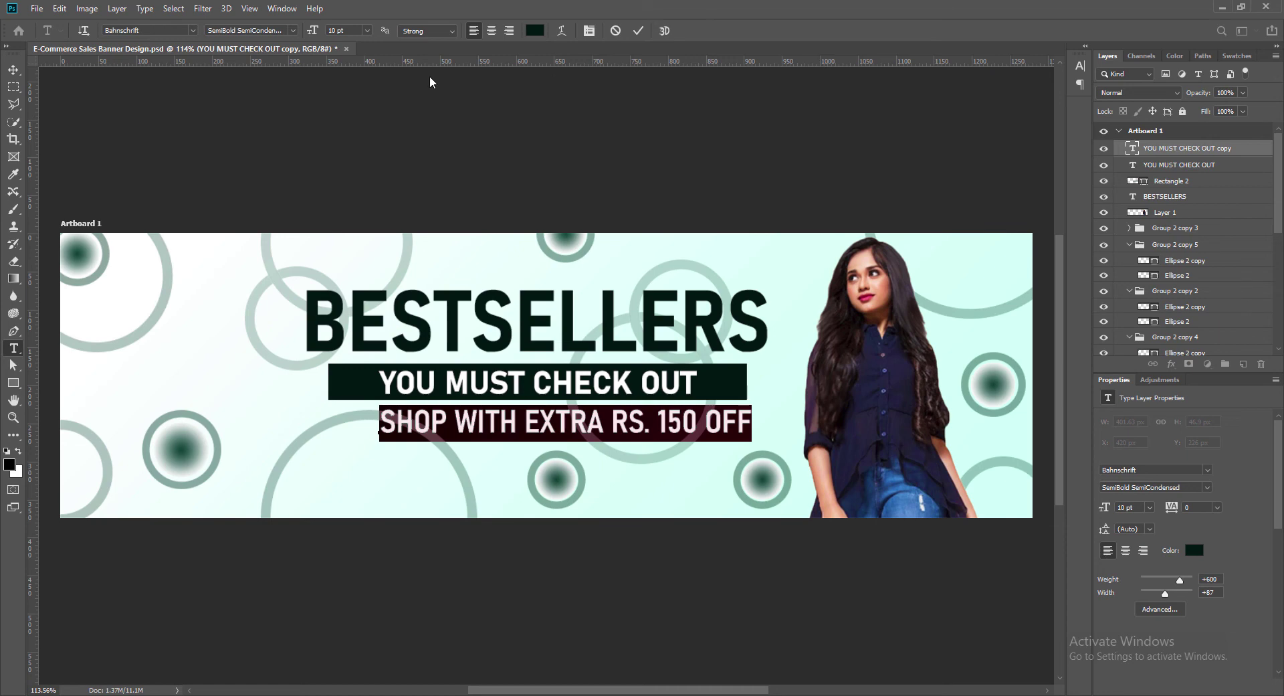
{"action": "left_click", "coordinate": [638, 31]}
Position the SHOP WITH EXTRA RS. 150 OFF text centrally beneath the dark bar at X 380 px, Y 230 px
{"action": "key", "text": "v"}
{"action": "left_click_drag", "start_coordinate": [737, 434], "coordinate": [697, 429]}
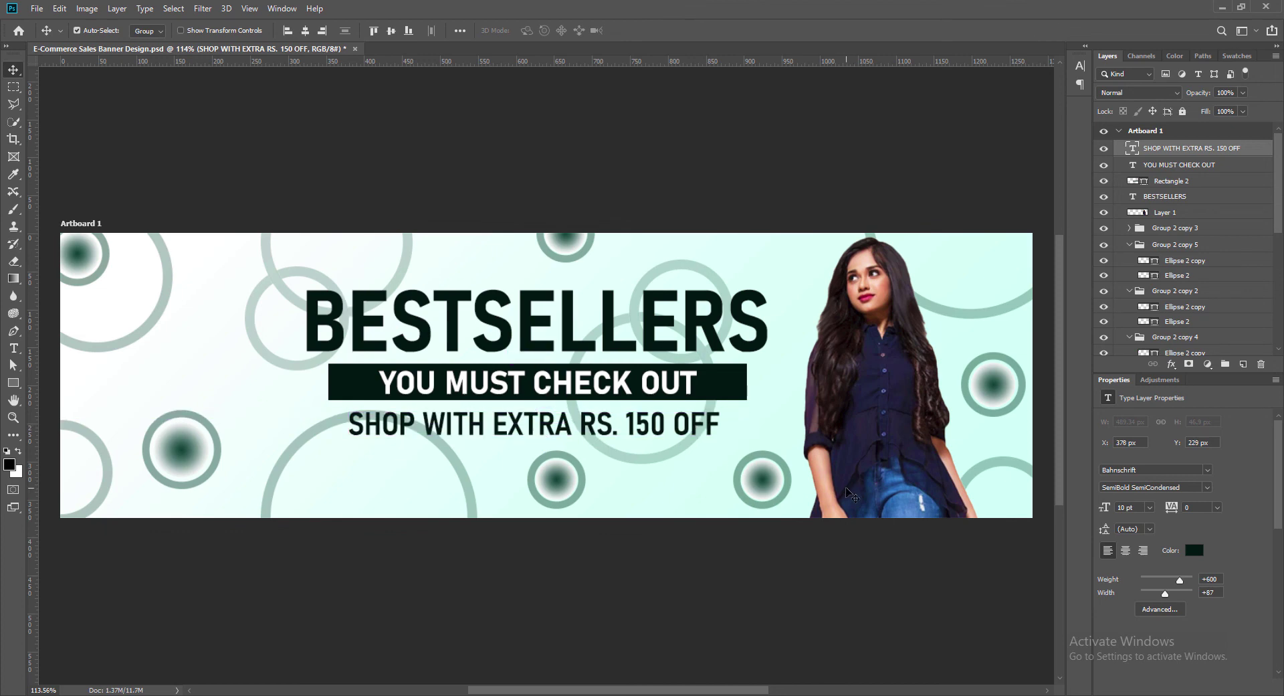
{"action": "key", "text": "Right"}
{"action": "key", "text": "Right"}
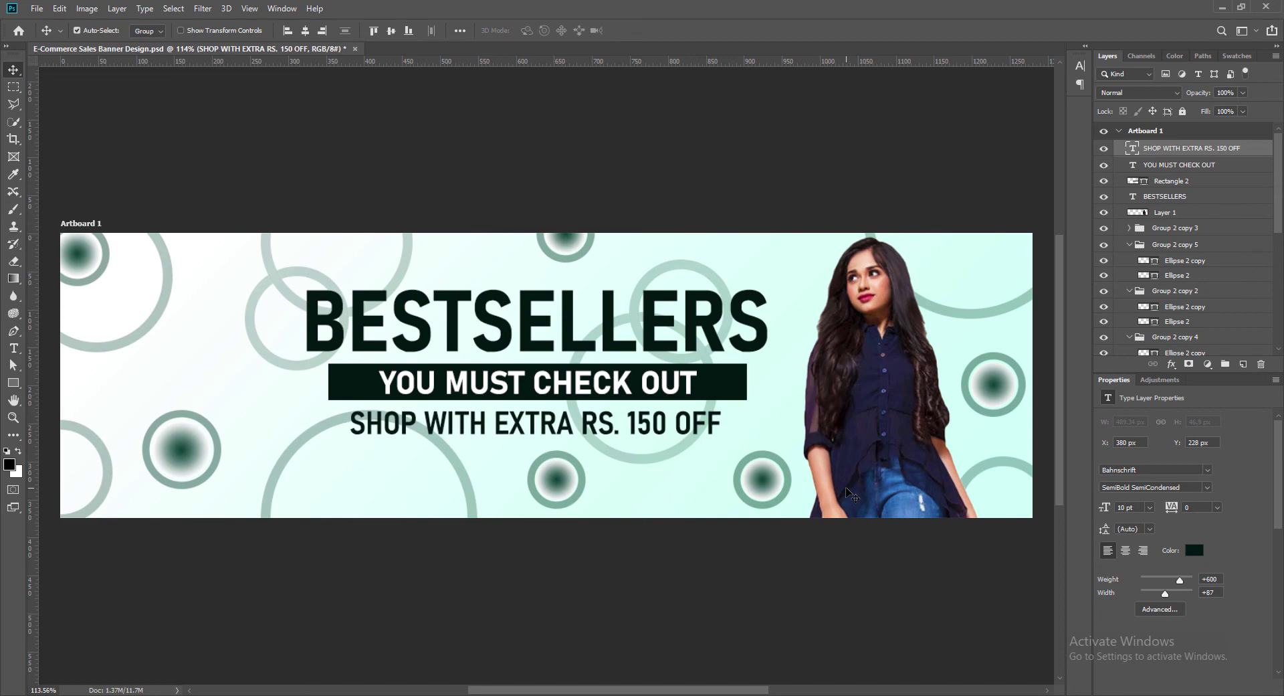
{"action": "key", "text": "Up"}
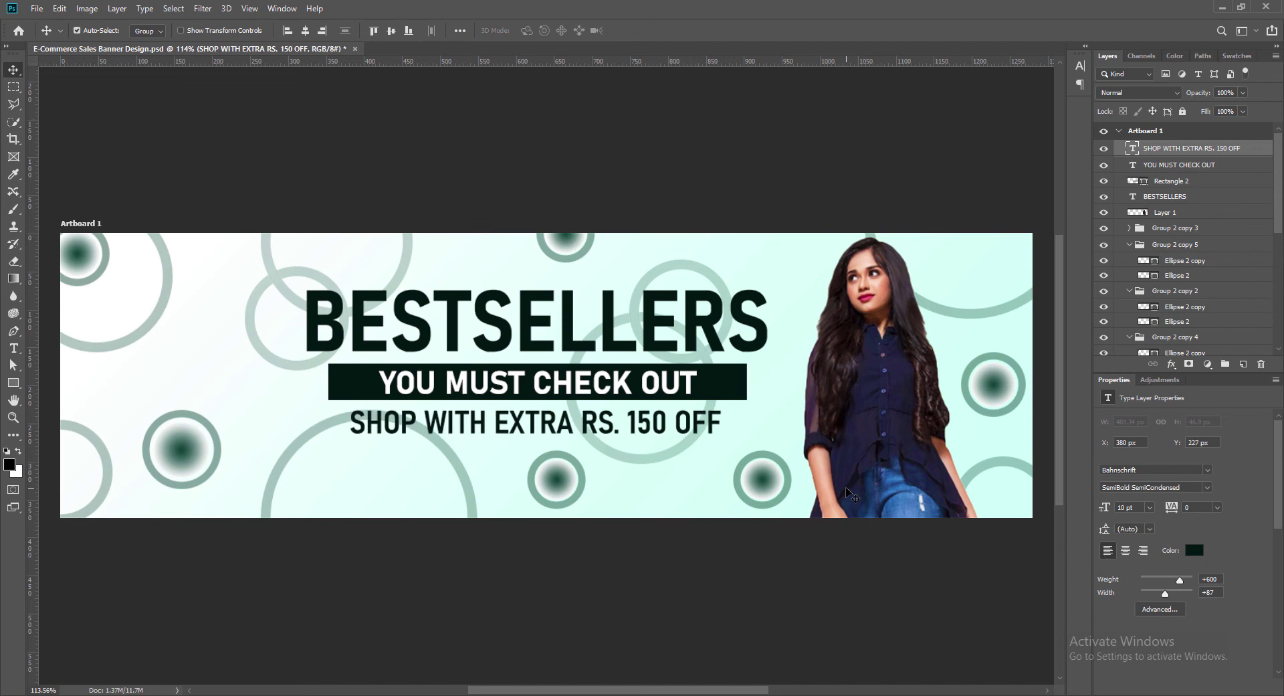
{"action": "key", "text": "Down"}
{"action": "key", "text": "Down"}
{"action": "key", "text": "Down"}
{"action": "key", "text": "Down"}
{"action": "key", "text": "Down"}
{"action": "key", "text": "Down"}
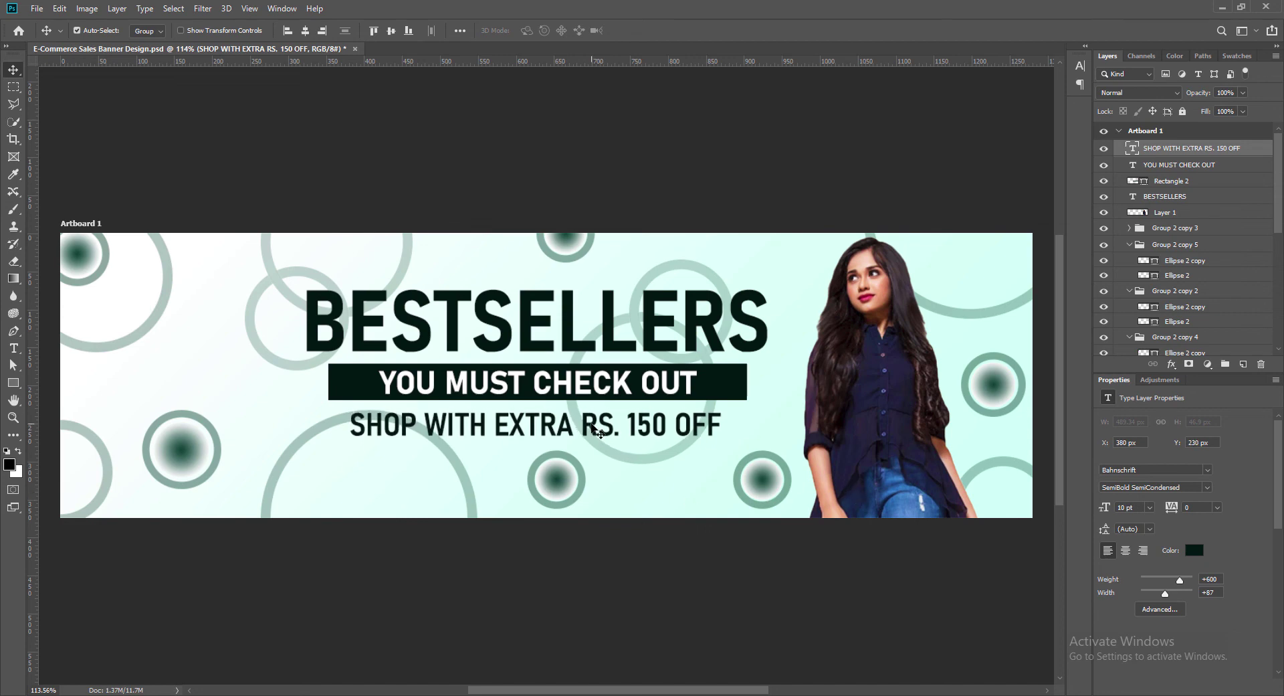
Nudge the dark bar and its YOU MUST CHECK OUT text down together until the bar sits at Y 174 px
{"action": "left_click", "coordinate": [713, 380]}
{"action": "left_click", "coordinate": [665, 392], "text": "shift"}
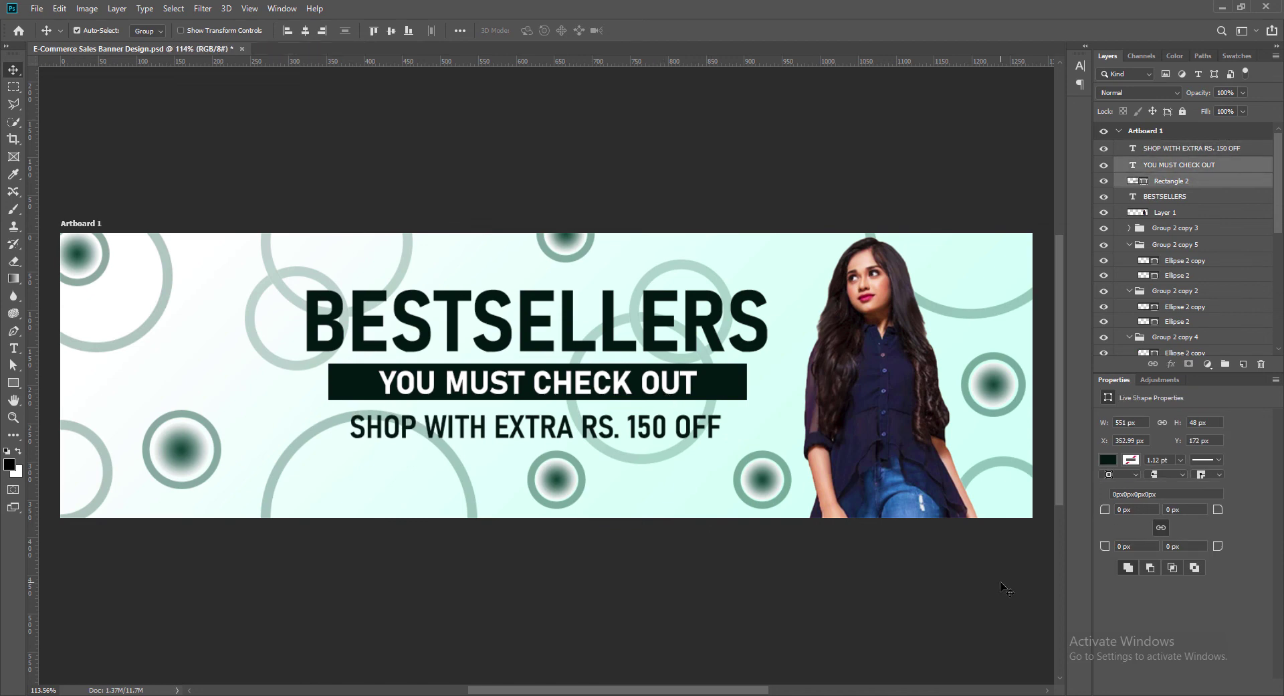
{"action": "key", "text": "Down"}
{"action": "key", "text": "Down"}
{"action": "key", "text": "Down"}
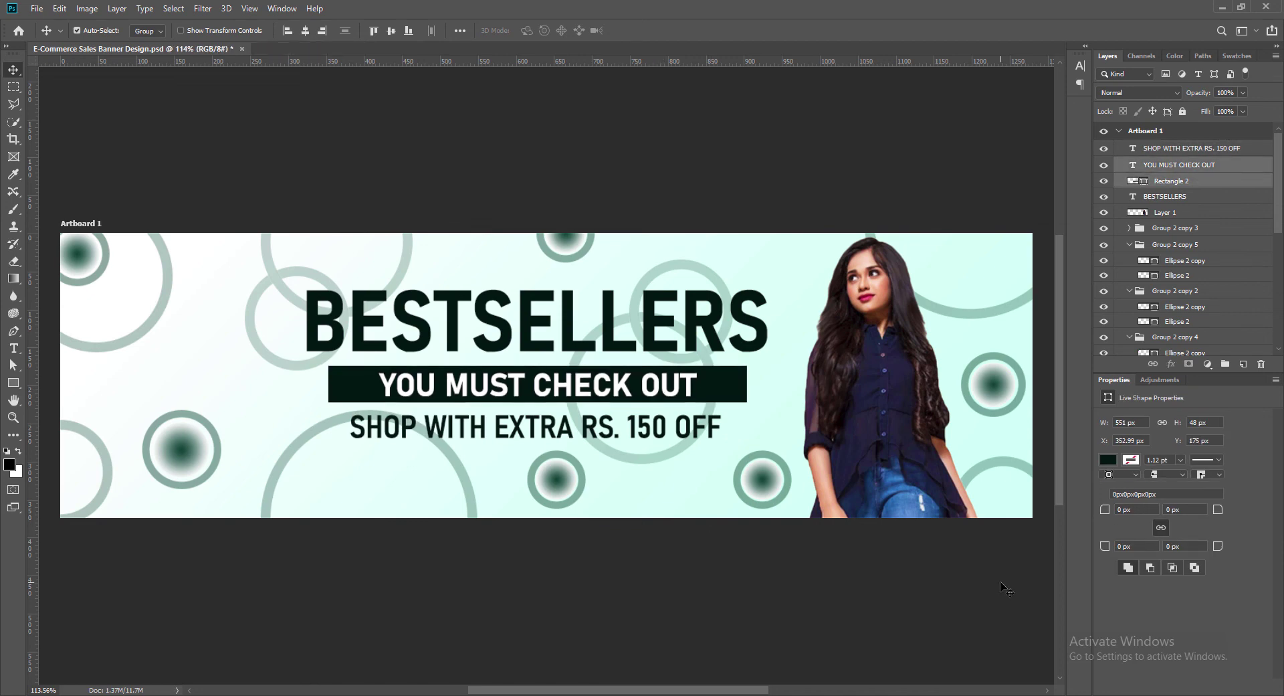
{"action": "key", "text": "Up"}
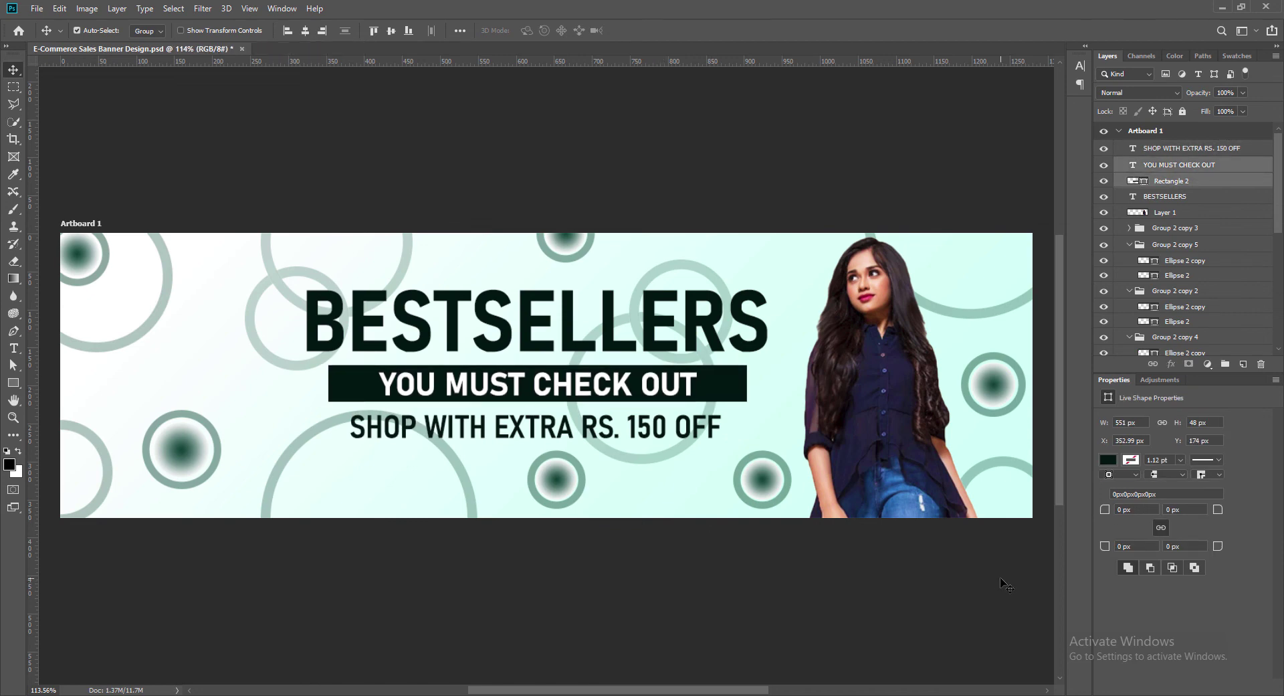
Set the SHOP WITH EXTRA RS. 150 OFF text to 8 pt in the Bold SemiCondensed font style
{"action": "double_click", "coordinate": [1133, 147]}
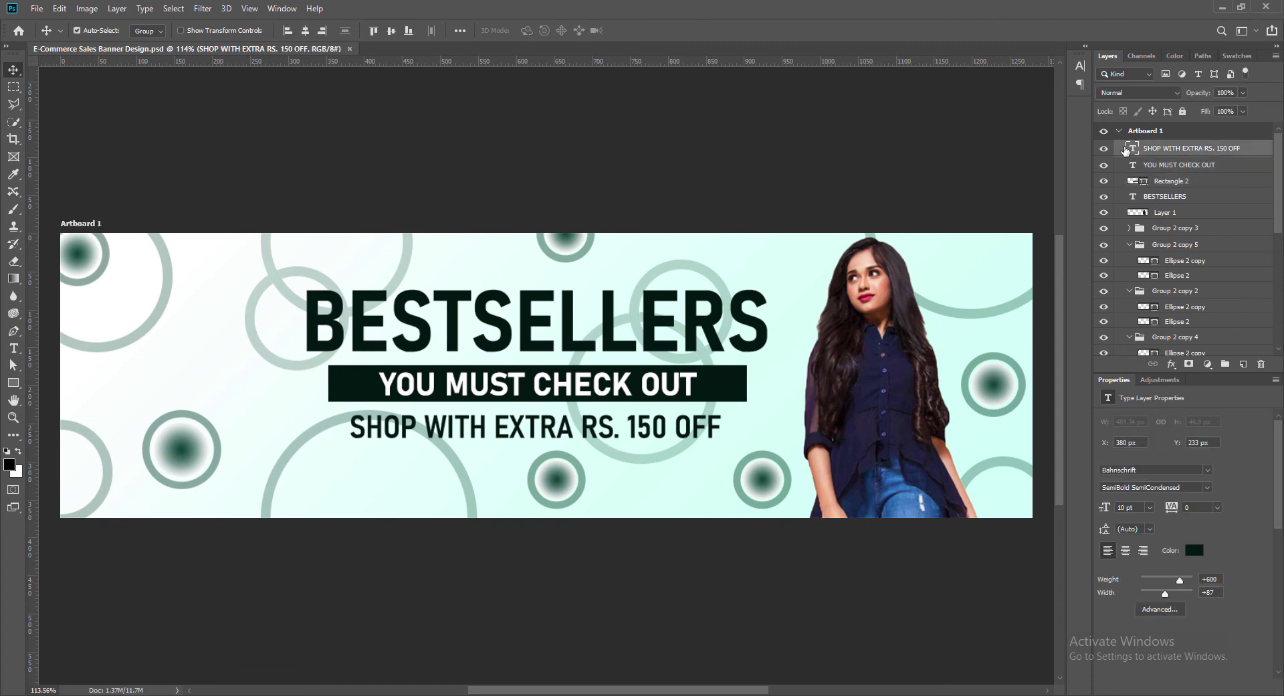
{"action": "left_click", "coordinate": [368, 31]}
{"action": "left_click", "coordinate": [347, 70]}
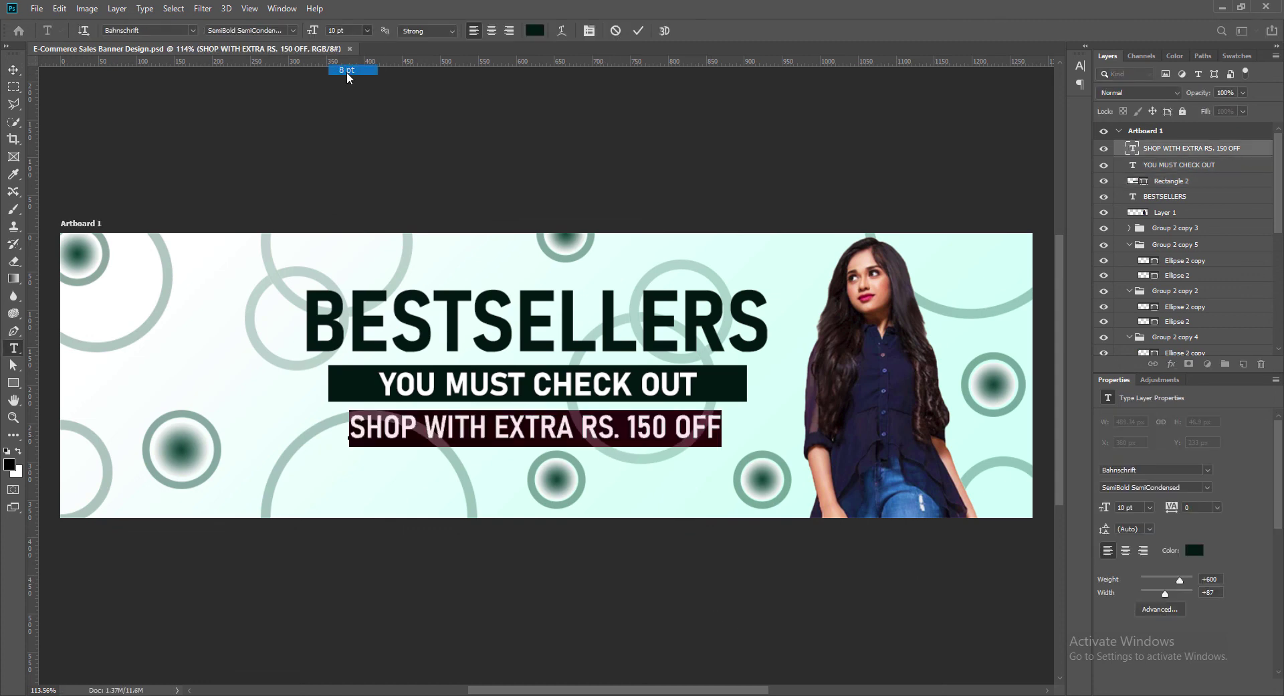
{"action": "left_click", "coordinate": [293, 30]}
{"action": "left_click", "coordinate": [266, 189]}
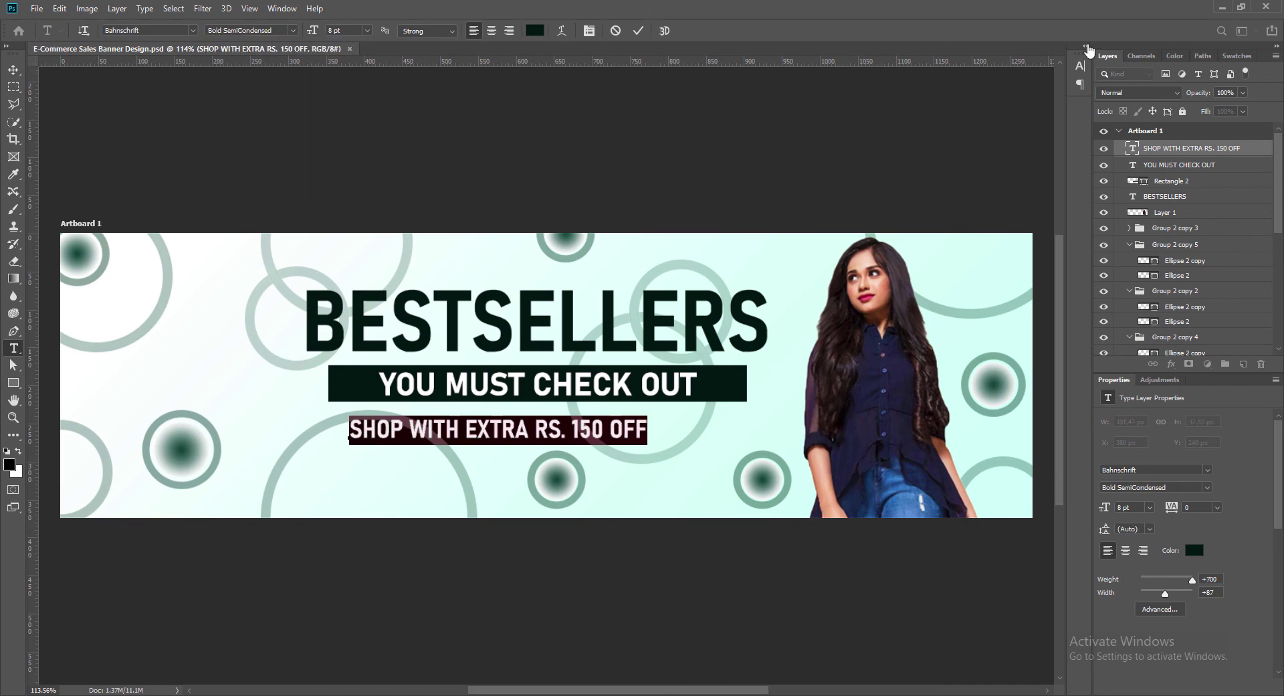
Set the offer line's tracking to 10 and move the text beneath the dark bar to X 428 px, Y 232 px
{"action": "left_click", "coordinate": [1086, 46]}
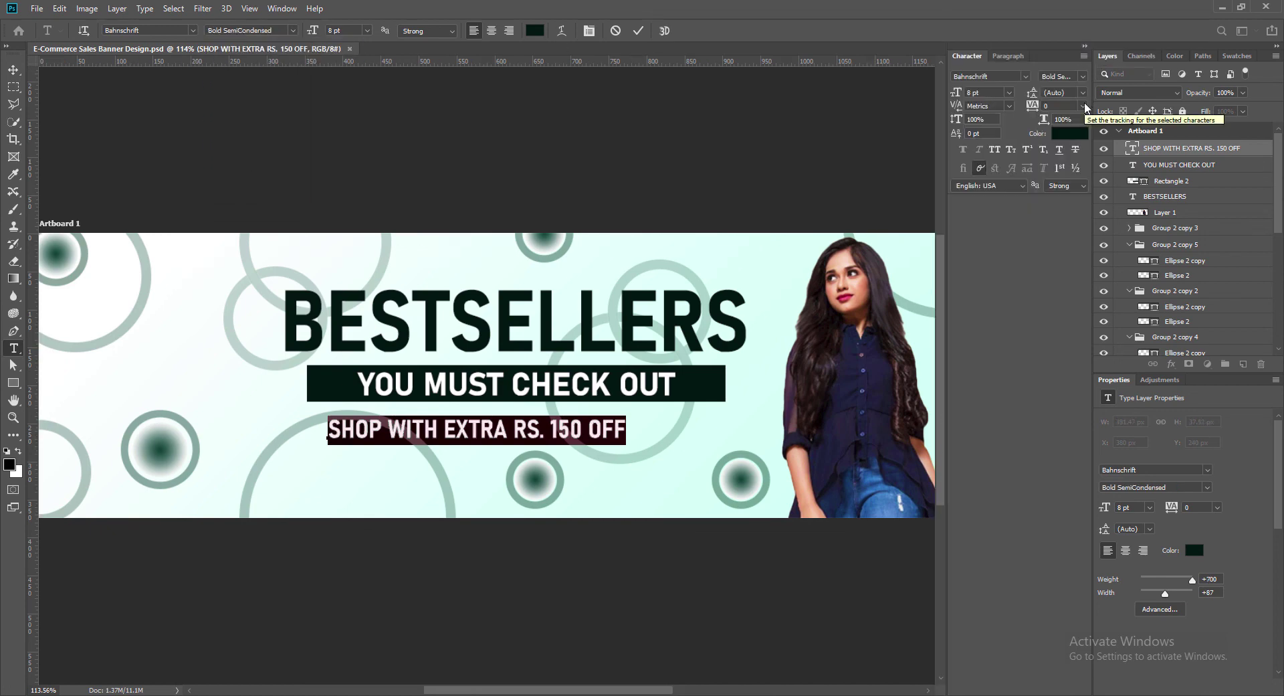
{"action": "left_click", "coordinate": [1084, 106]}
{"action": "left_click", "coordinate": [1064, 213]}
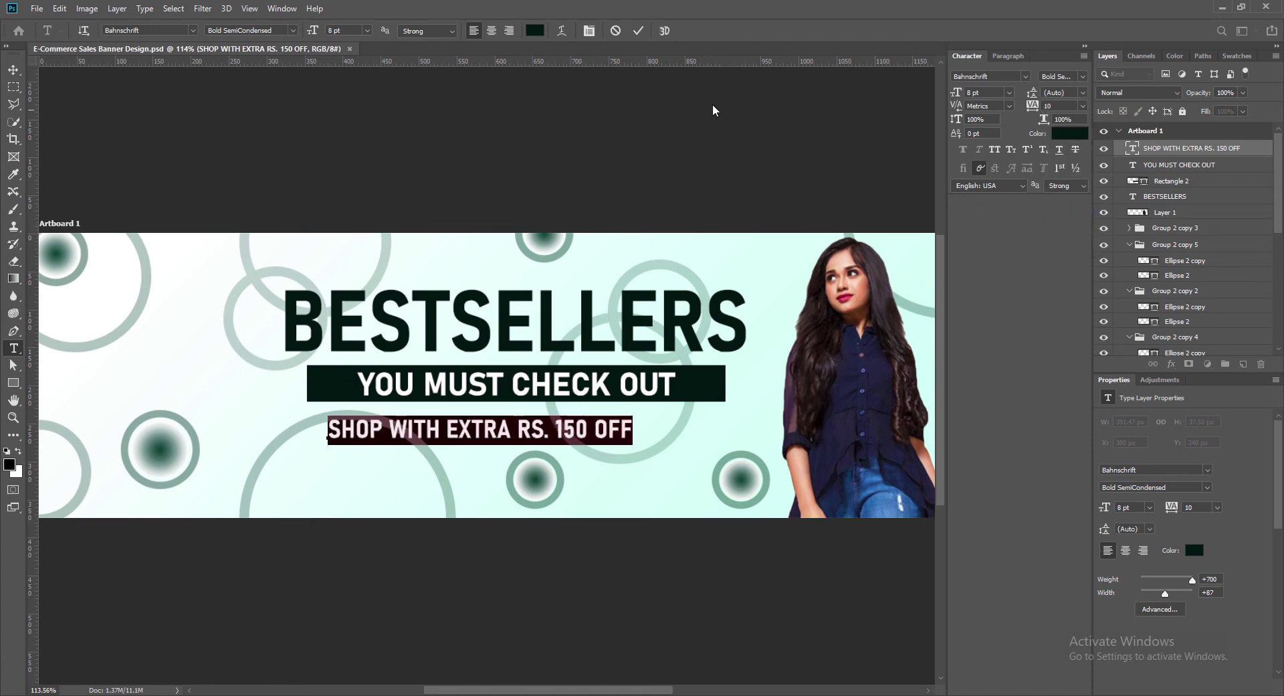
{"action": "left_click", "coordinate": [1085, 47]}
{"action": "left_click", "coordinate": [13, 70]}
{"action": "left_click_drag", "start_coordinate": [417, 436], "coordinate": [453, 433]}
Reset the tracking of the SHOP WITH EXTRA RS. 150 OFF text to 0
{"action": "key", "text": "t"}
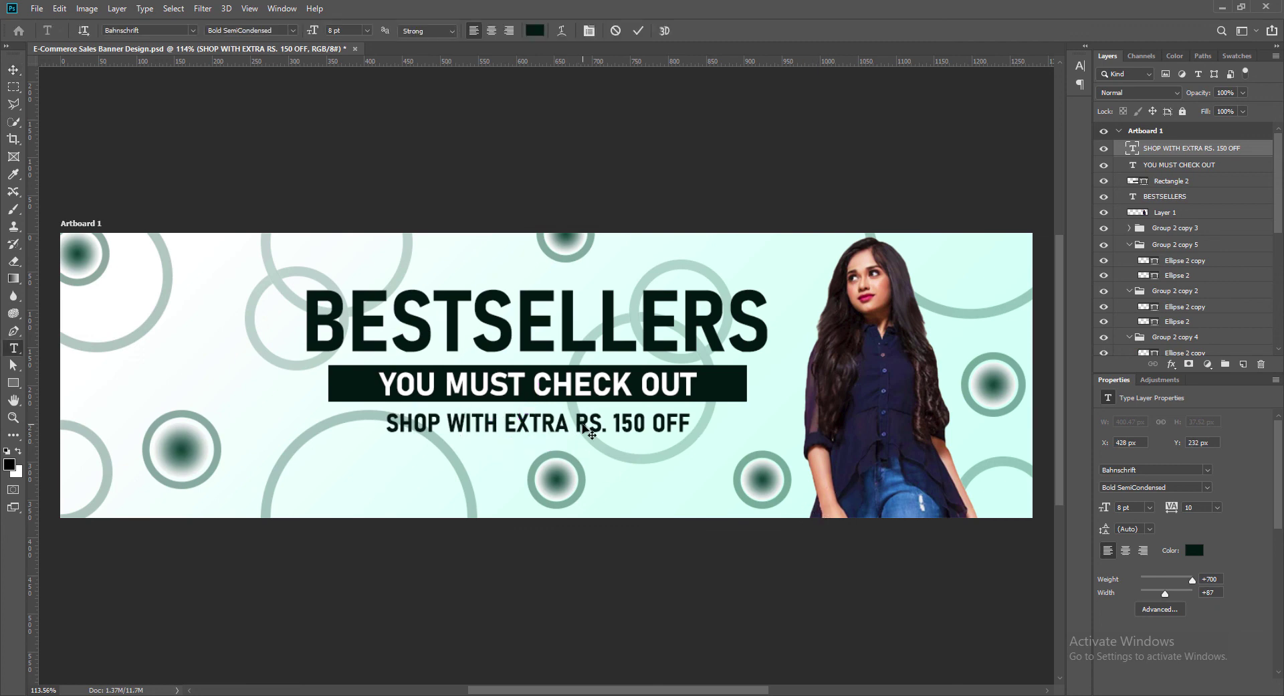
{"action": "key", "text": "Return"}
{"action": "left_click", "coordinate": [1085, 47]}
{"action": "left_click", "coordinate": [1084, 105]}
{"action": "left_click", "coordinate": [1066, 206]}
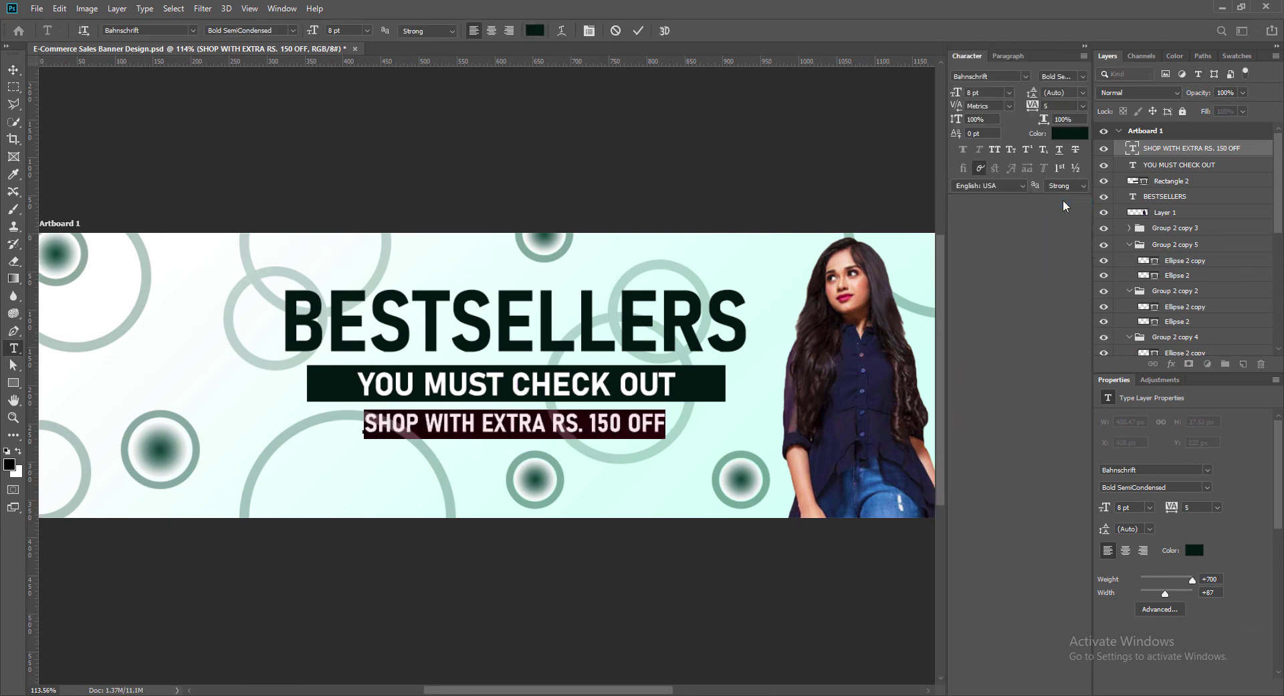
{"action": "left_click", "coordinate": [1085, 47]}
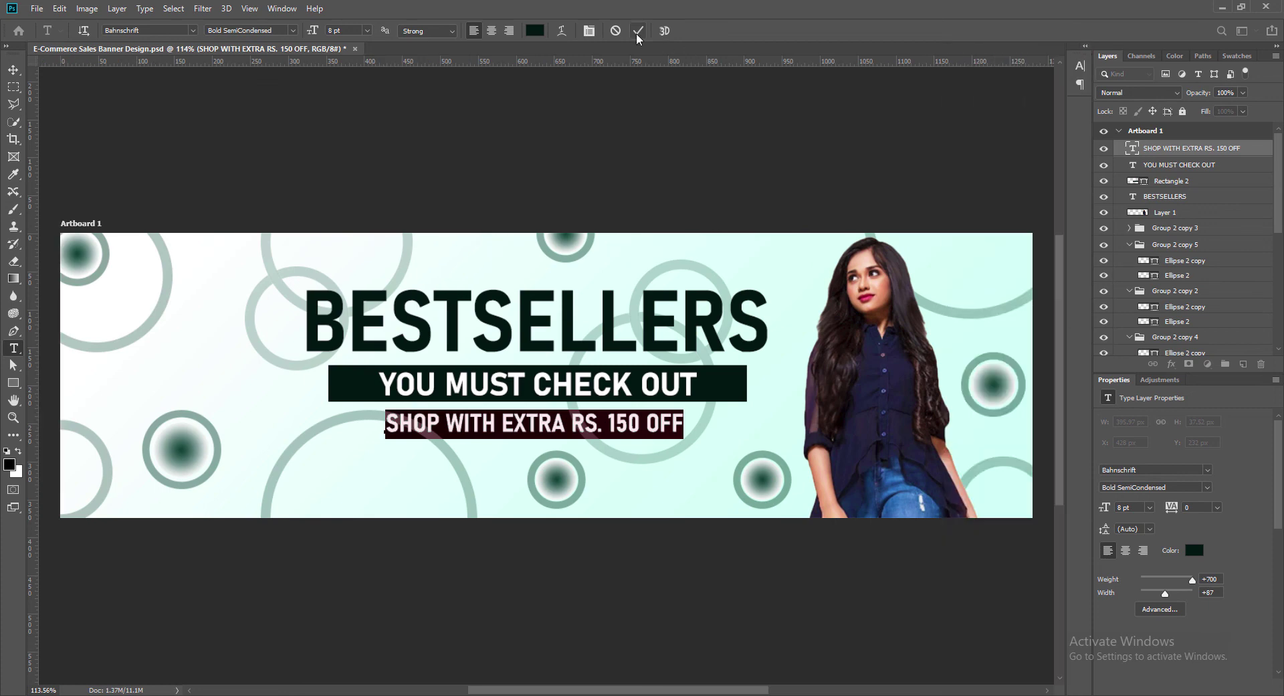
{"action": "left_click", "coordinate": [638, 31]}
Centre the offer line beneath the dark bar at X 432 px, Y 233 px and save the document
{"action": "left_click_drag", "start_coordinate": [509, 426], "coordinate": [513, 426]}
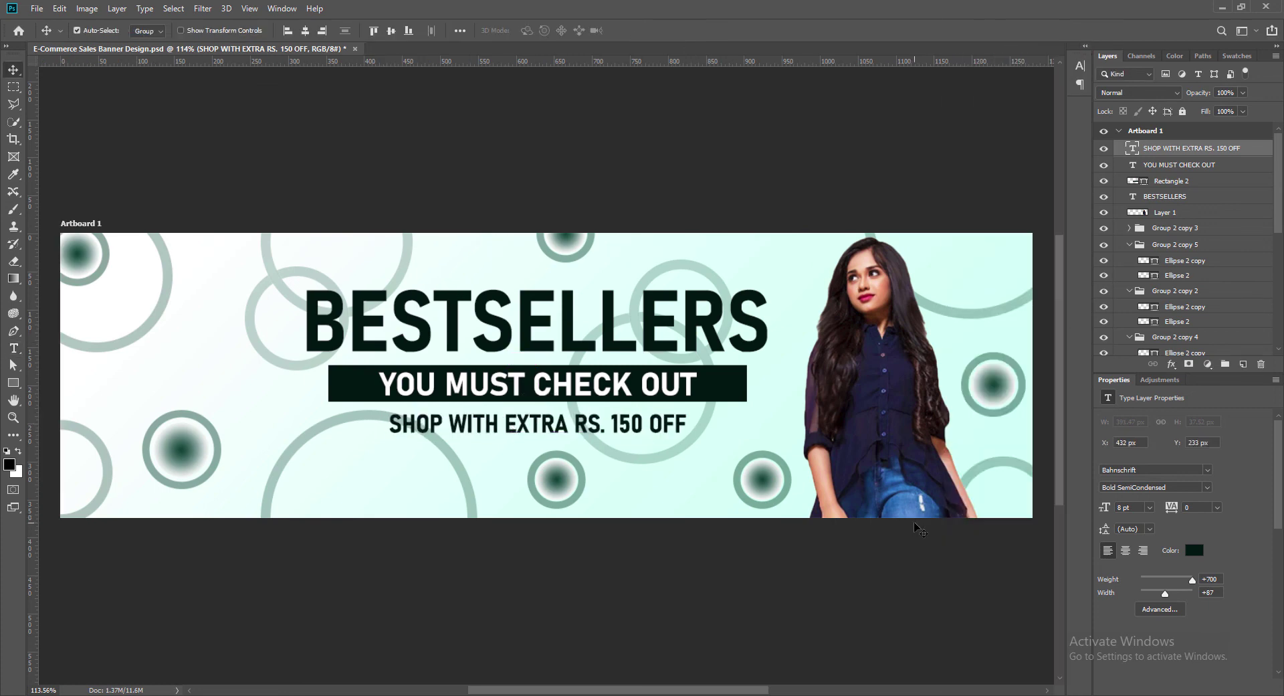
{"action": "key", "text": "ctrl+s"}
Move the headline, dark bar and both text lines together down and slightly right, with the bar at about X 364 px, Y 192 px
{"action": "scroll", "coordinate": [715, 556], "scroll_direction": "down", "scroll_amount": 1}
{"action": "scroll", "coordinate": [715, 556], "scroll_direction": "down", "scroll_amount": 1}
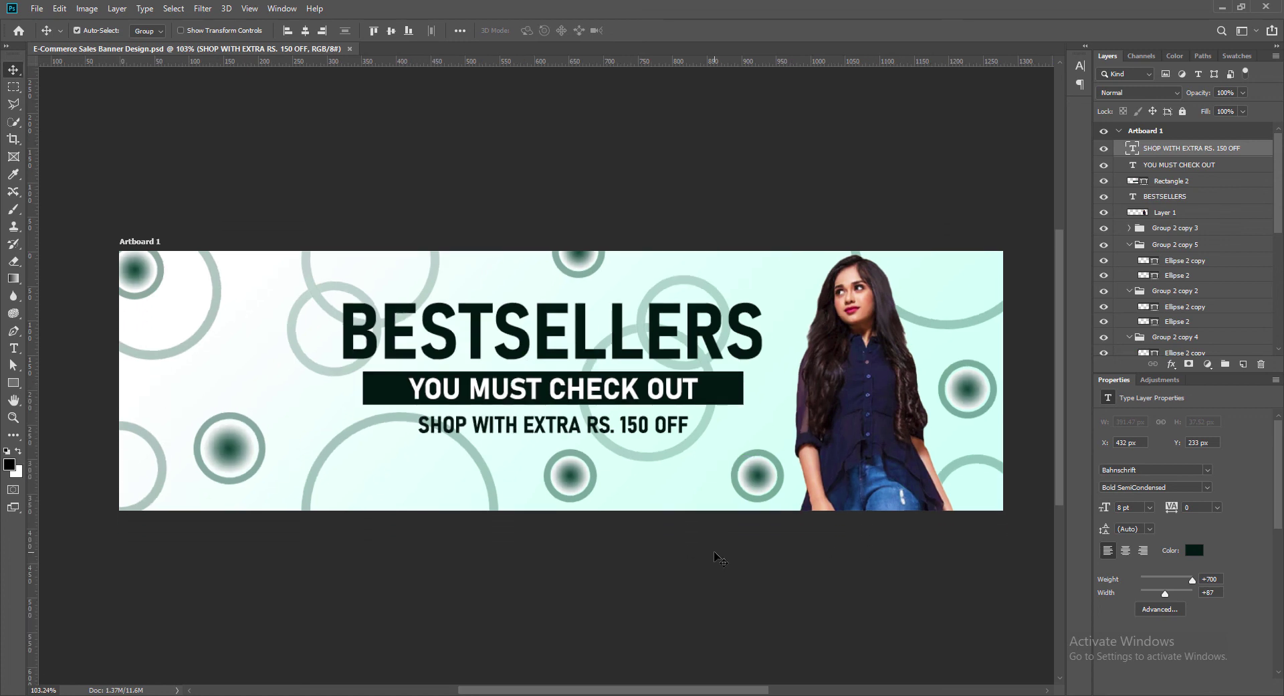
{"action": "type", "text": "100"}
{"action": "key", "text": "Return"}
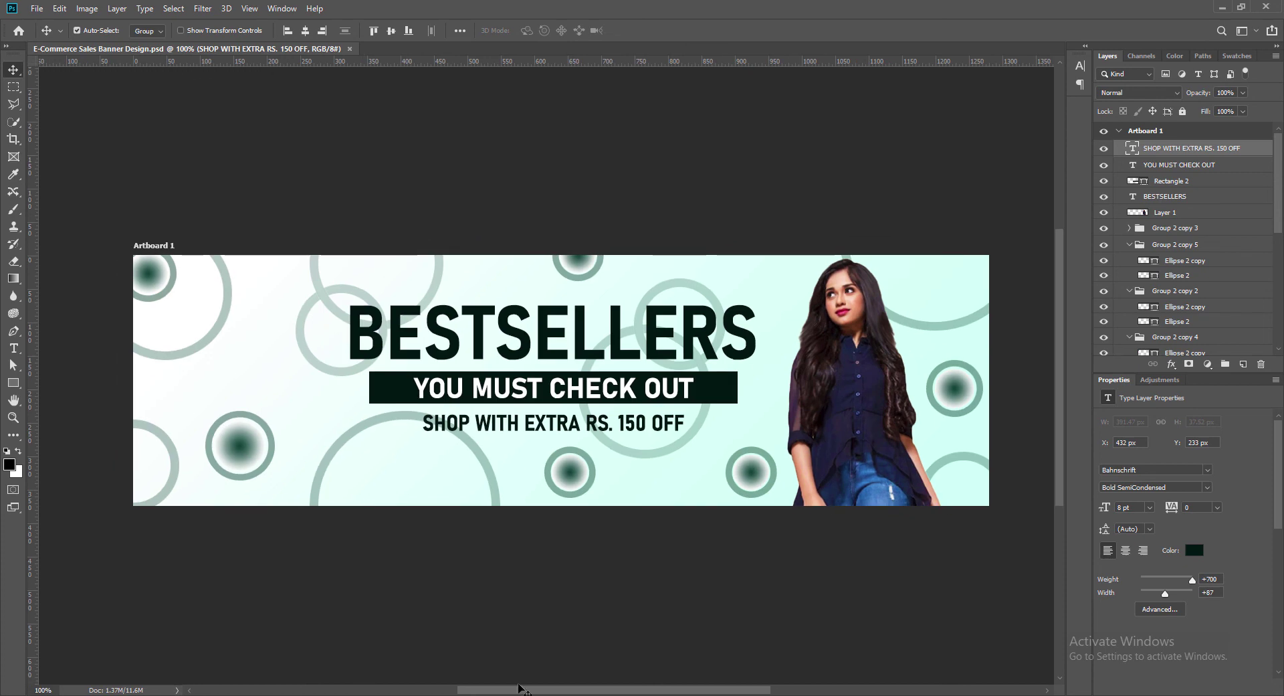
{"action": "left_click_drag", "start_coordinate": [520, 692], "coordinate": [525, 692]}
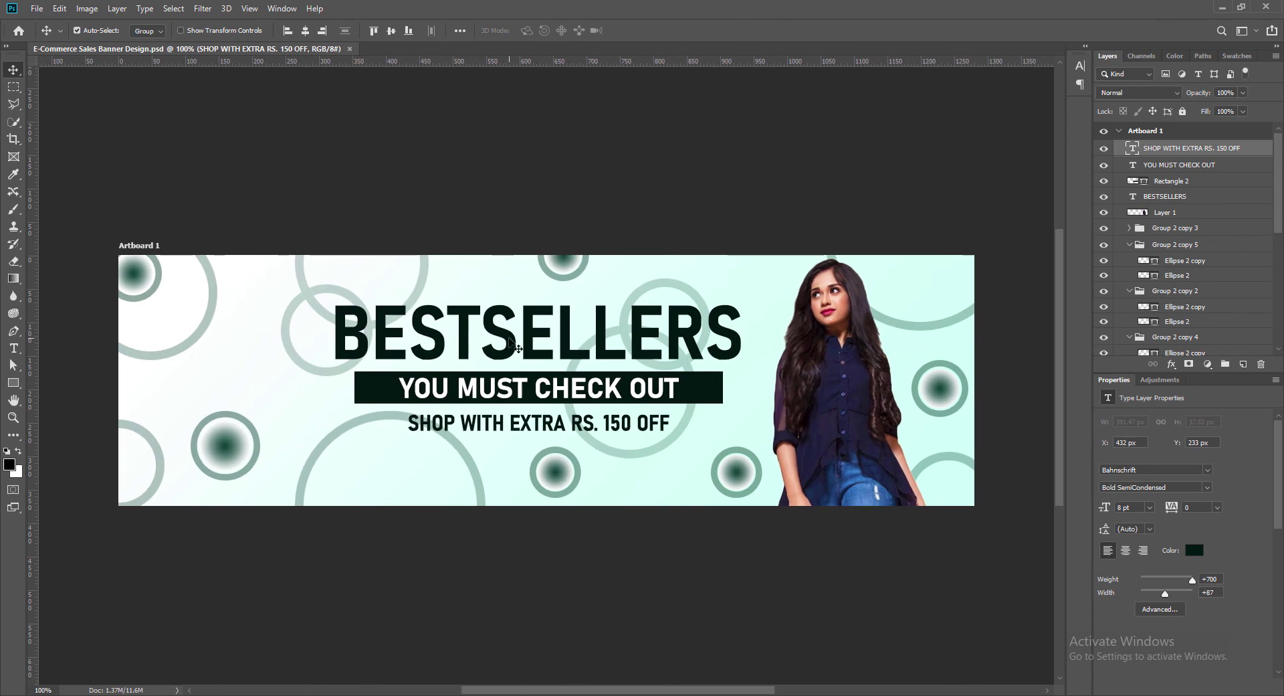
{"action": "left_click", "coordinate": [509, 339]}
{"action": "left_click", "coordinate": [710, 396], "text": "shift"}
{"action": "left_click", "coordinate": [662, 389], "text": "shift"}
{"action": "left_click", "coordinate": [642, 430], "text": "shift"}
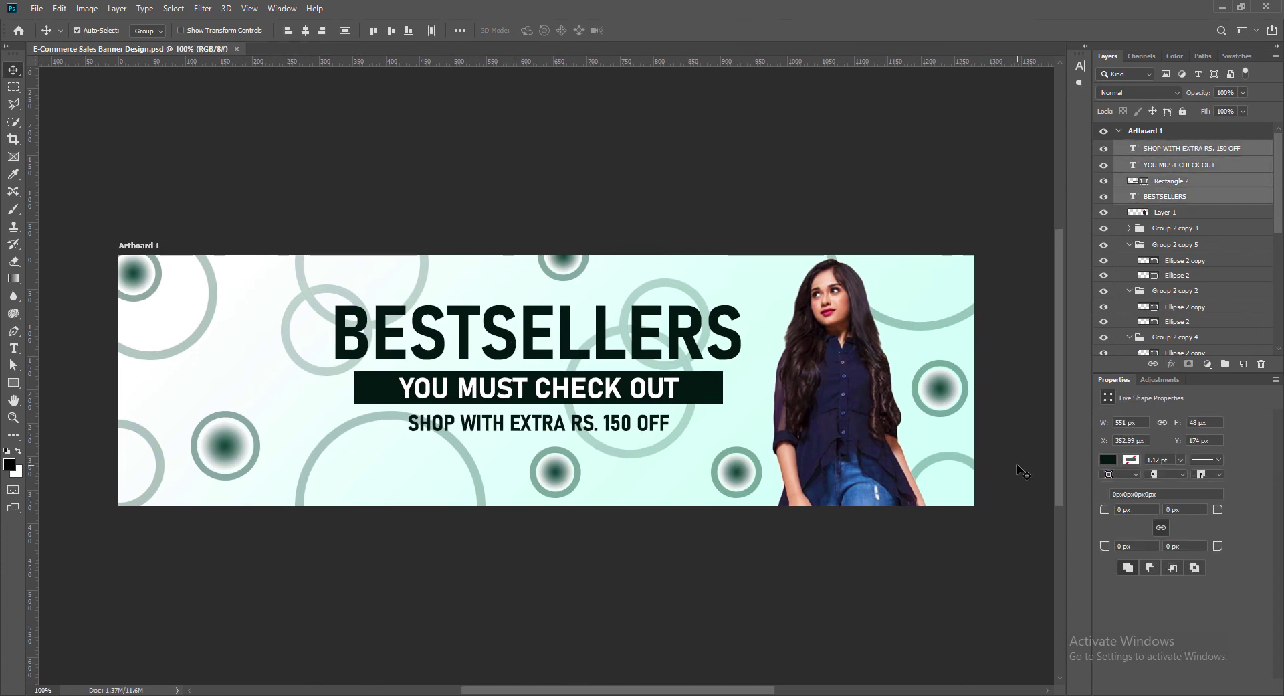
{"action": "key", "text": "Down"}
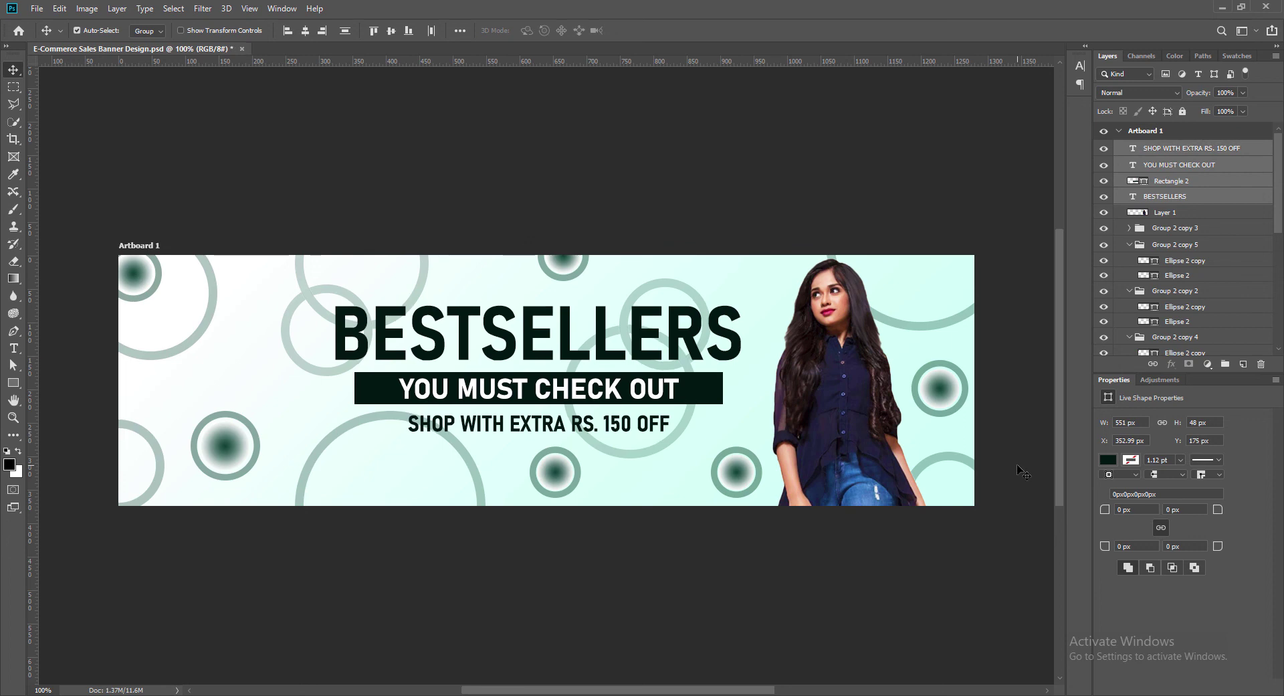
{"action": "key", "text": "ctrl+t"}
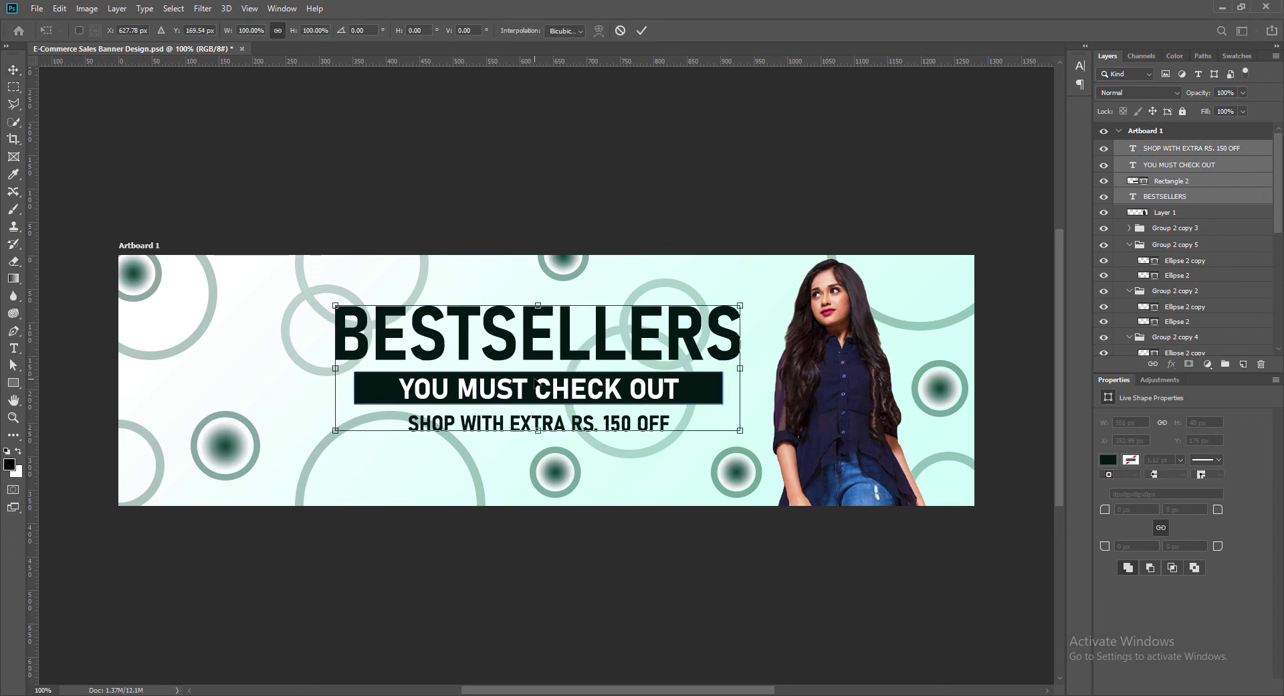
{"action": "left_click_drag", "start_coordinate": [535, 382], "coordinate": [539, 392]}
{"action": "key", "text": "Return"}
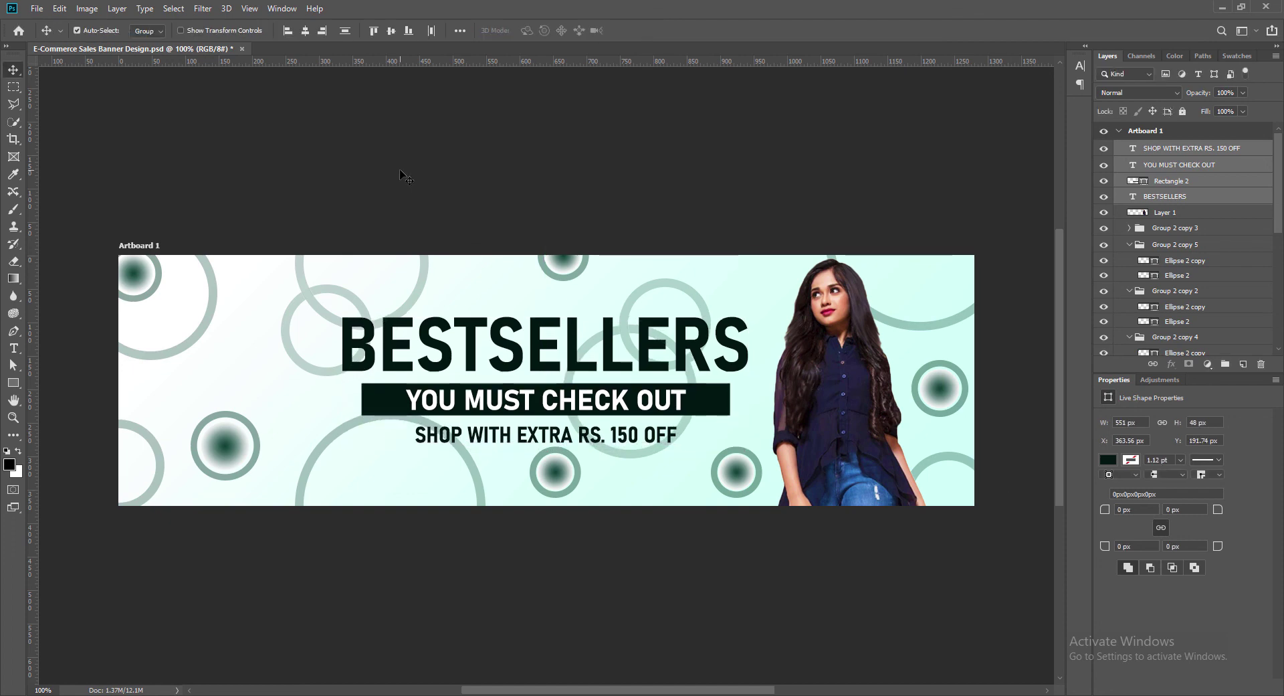
Align the headline, dark bar and both text lines on their horizontal centres and save the document
{"action": "left_click", "coordinate": [306, 31]}
{"action": "left_click", "coordinate": [392, 31]}
{"action": "key", "text": "ctrl+z"}
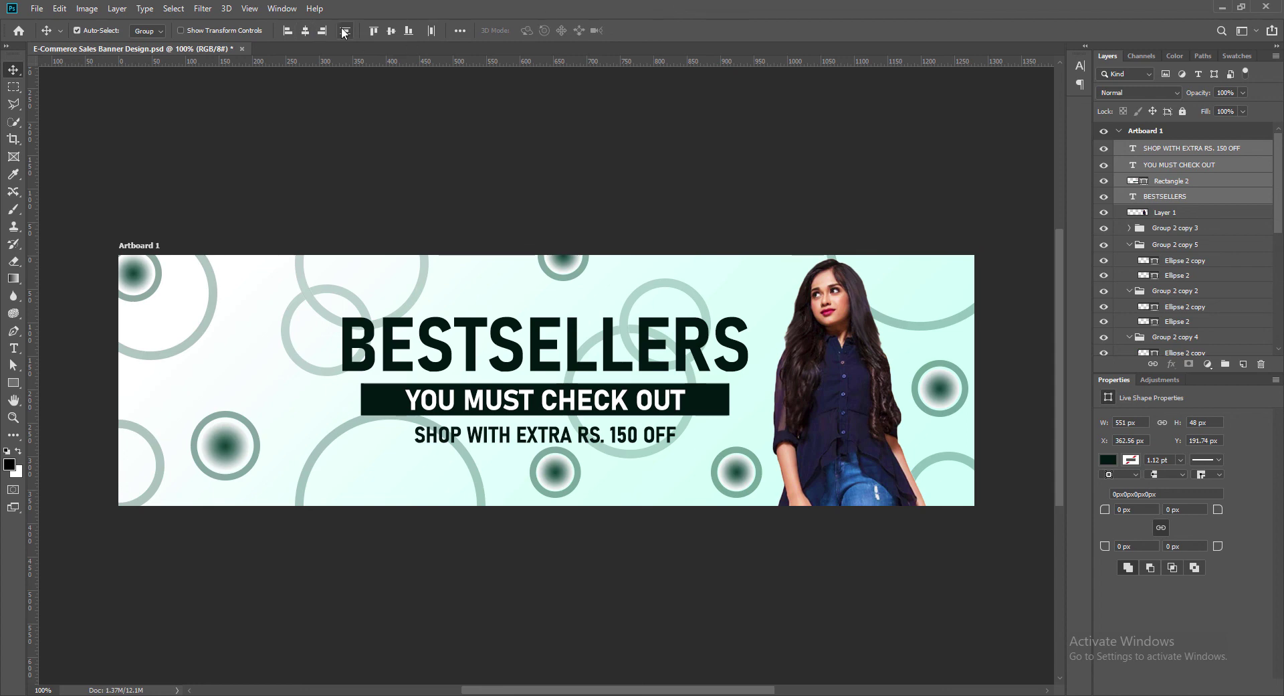
{"action": "key", "text": "ctrl+s"}
Shift the woman's photo slightly to the right, to X 928 px, Y 5 px, and save the document
{"action": "left_click", "coordinate": [750, 582]}
{"action": "left_click_drag", "start_coordinate": [842, 438], "coordinate": [847, 438]}
{"action": "key", "text": "ctrl+s"}
{"action": "scroll", "coordinate": [407, 574], "scroll_direction": "up", "scroll_amount": 2}
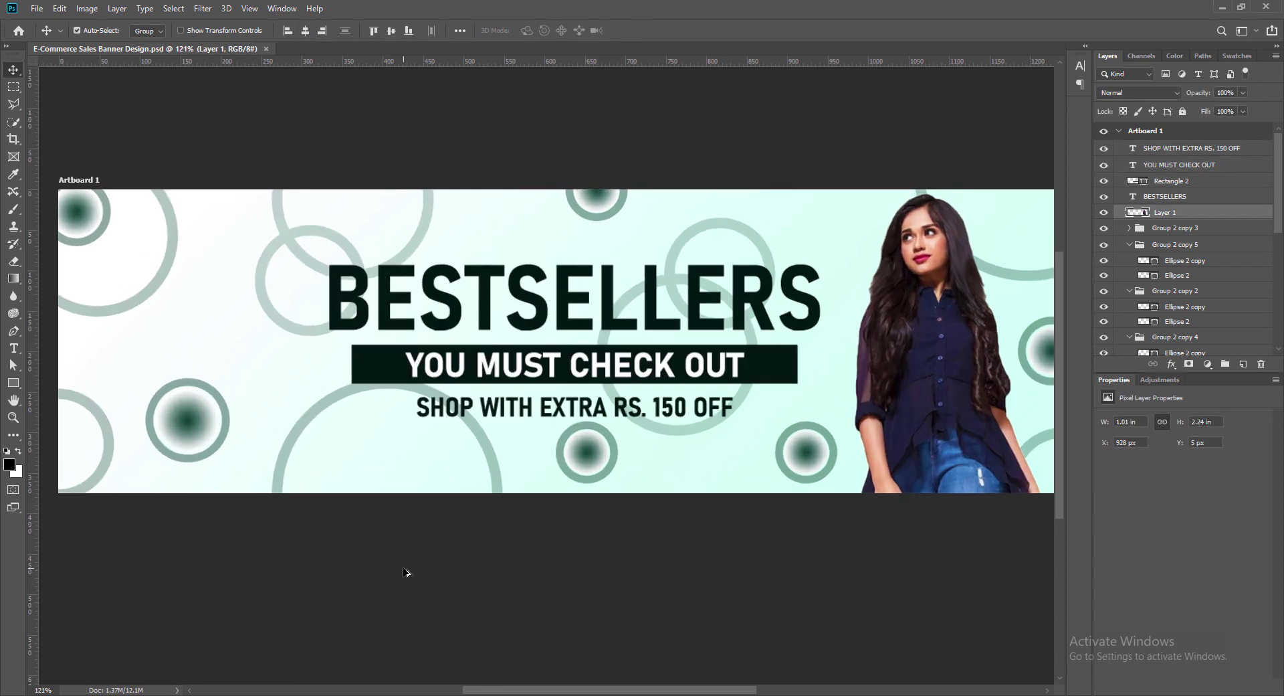
Scale the ringed dot below the offer line down proportionally to about three quarters of its size, near the banner's lower edge
{"action": "scroll", "coordinate": [407, 574], "scroll_direction": "down", "scroll_amount": 2}
{"action": "left_click_drag", "start_coordinate": [638, 691], "coordinate": [641, 693]}
{"action": "left_click", "coordinate": [545, 474], "text": "ctrl"}
{"action": "key", "text": "ctrl+t"}
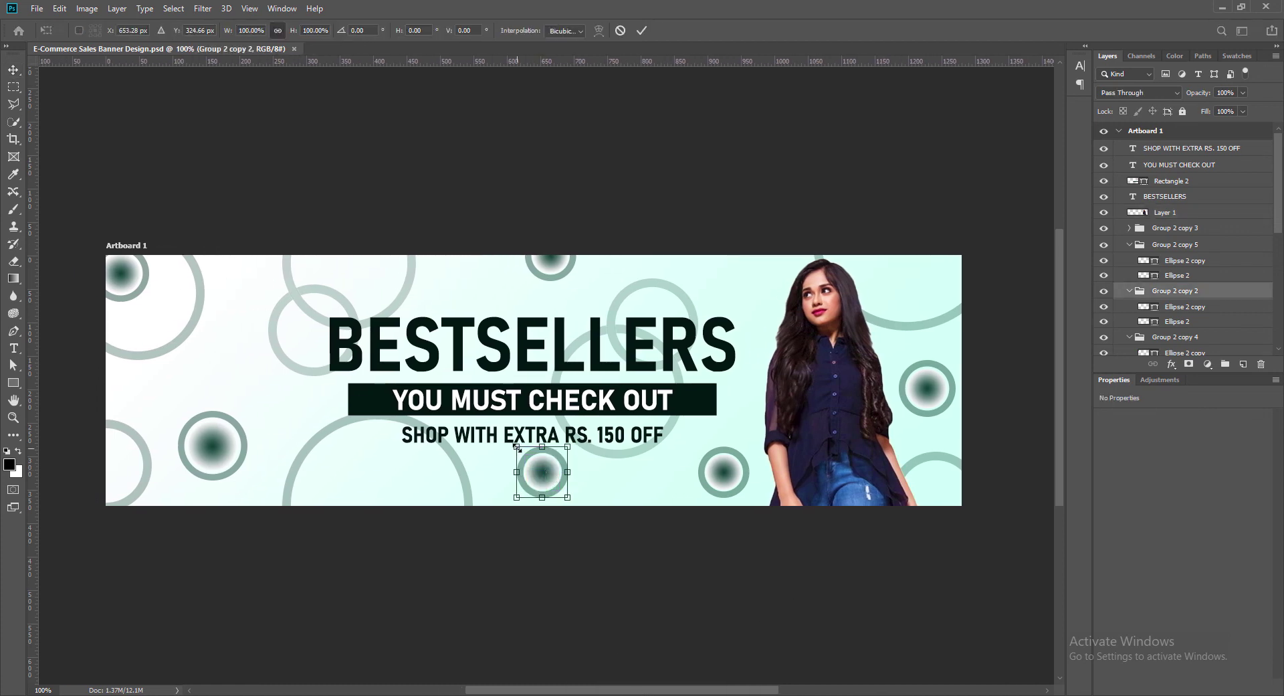
{"action": "left_click_drag", "start_coordinate": [517, 447], "coordinate": [548, 484]}
{"action": "left_click", "coordinate": [644, 30]}
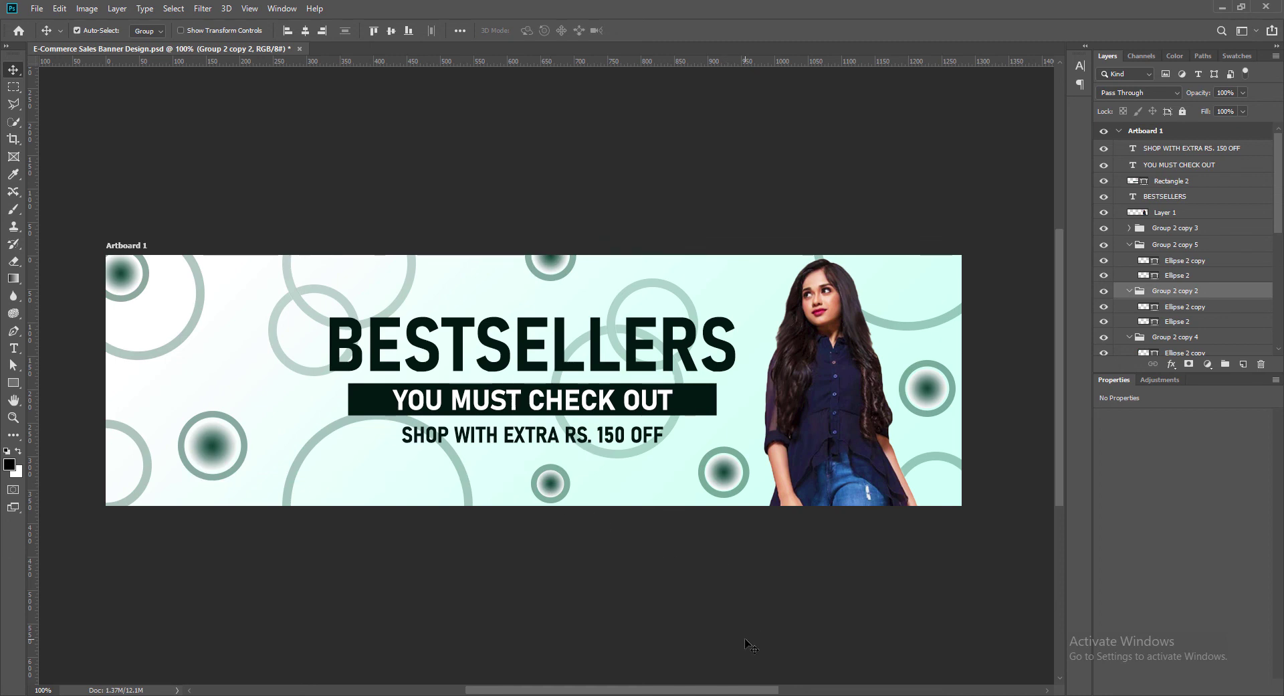
Nudge the shrunken ringed dot about 15 px to the left, fine-tune its height near the lower edge and save the document
{"action": "key", "text": "Left"}
{"action": "key", "text": "Left"}
{"action": "key", "text": "Left"}
{"action": "key", "text": "Left"}
{"action": "key", "text": "Left"}
{"action": "key", "text": "Left"}
{"action": "key", "text": "Left"}
{"action": "key", "text": "Left"}
{"action": "key", "text": "Left"}
{"action": "key", "text": "Left"}
{"action": "key", "text": "Left"}
{"action": "key", "text": "Left"}
{"action": "key", "text": "Left"}
{"action": "key", "text": "Left"}
{"action": "key", "text": "Left"}
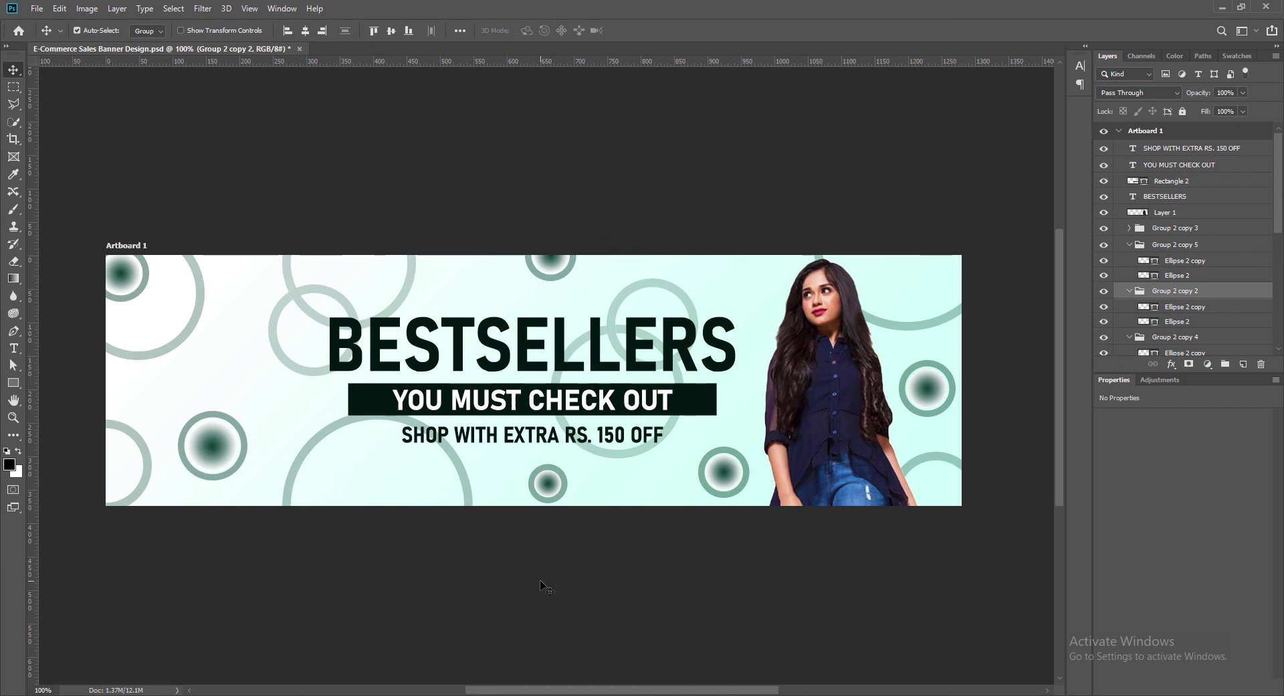
{"action": "key", "text": "Up"}
{"action": "key", "text": "Up"}
{"action": "key", "text": "Up"}
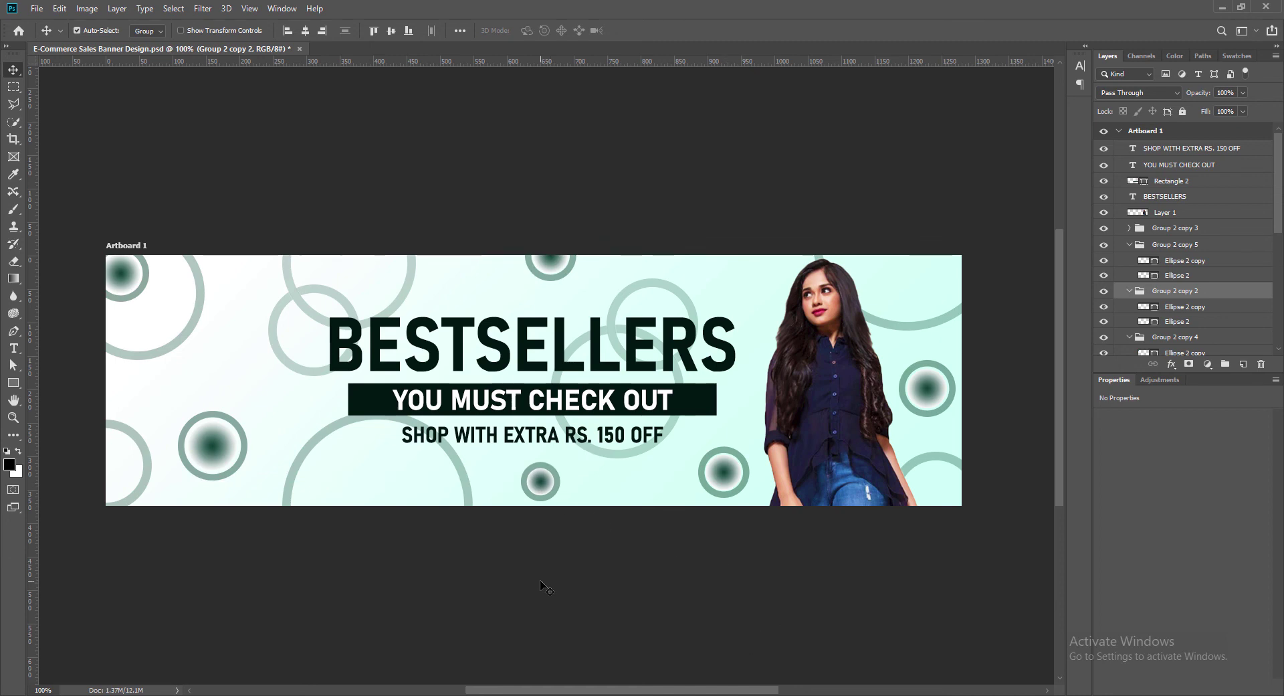
{"action": "key", "text": "Down"}
{"action": "key", "text": "Down"}
{"action": "key", "text": "Down"}
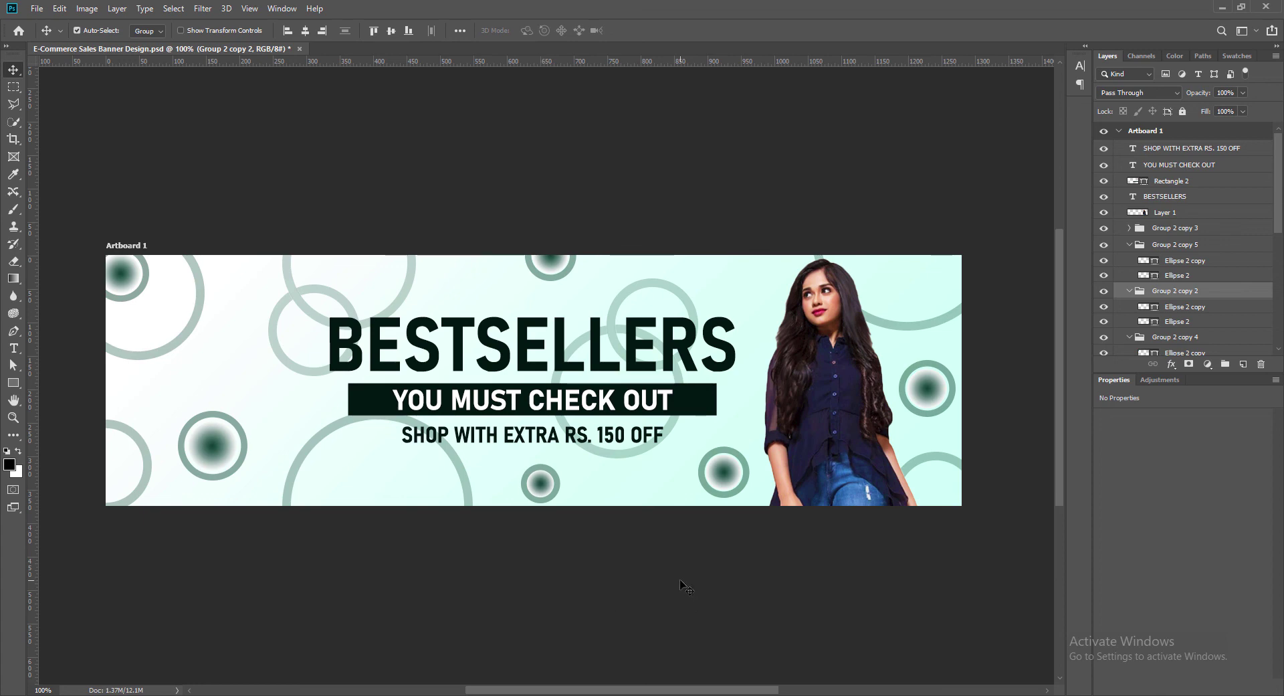
{"action": "key", "text": "ctrl+s"}
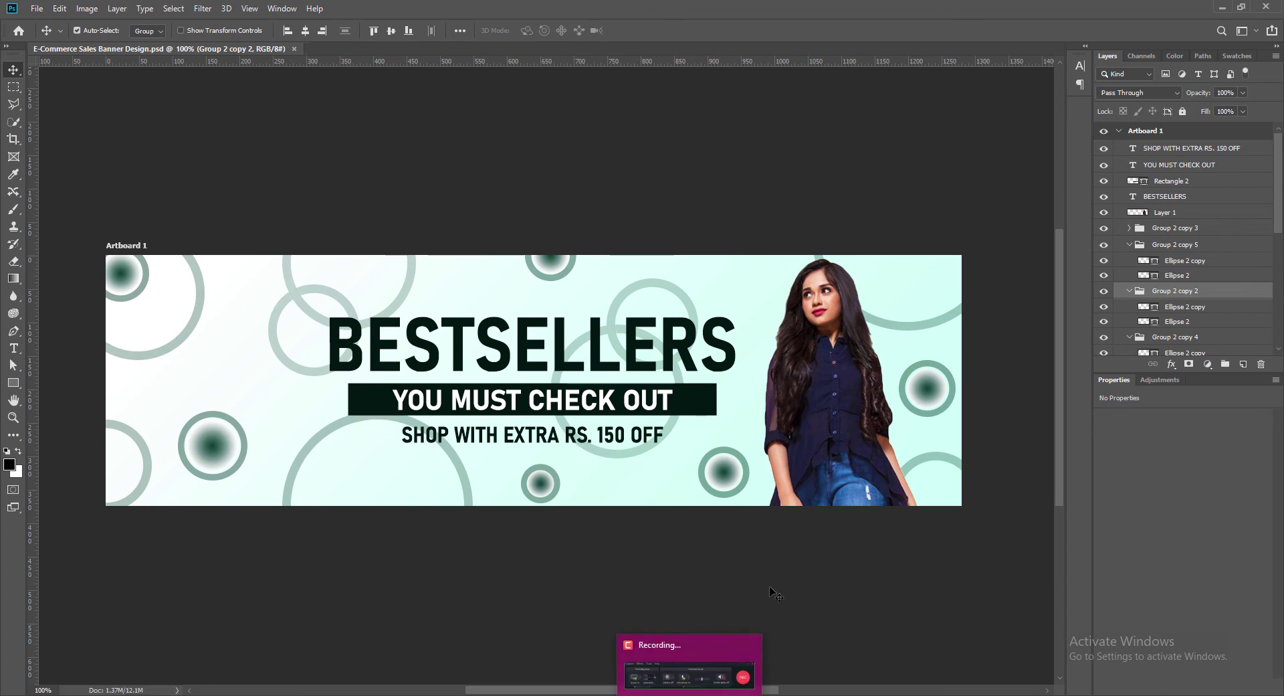